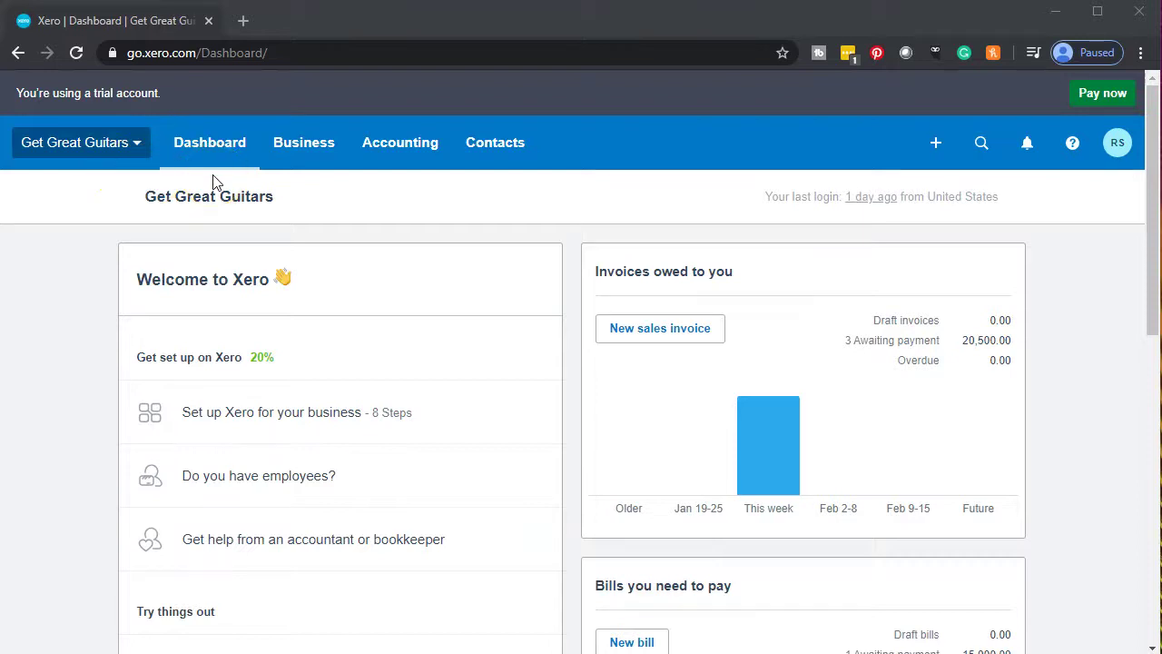
Step: Open the Balance Sheet report and duplicate its browser tab
{"action": "left_click", "coordinate": [296, 151]}
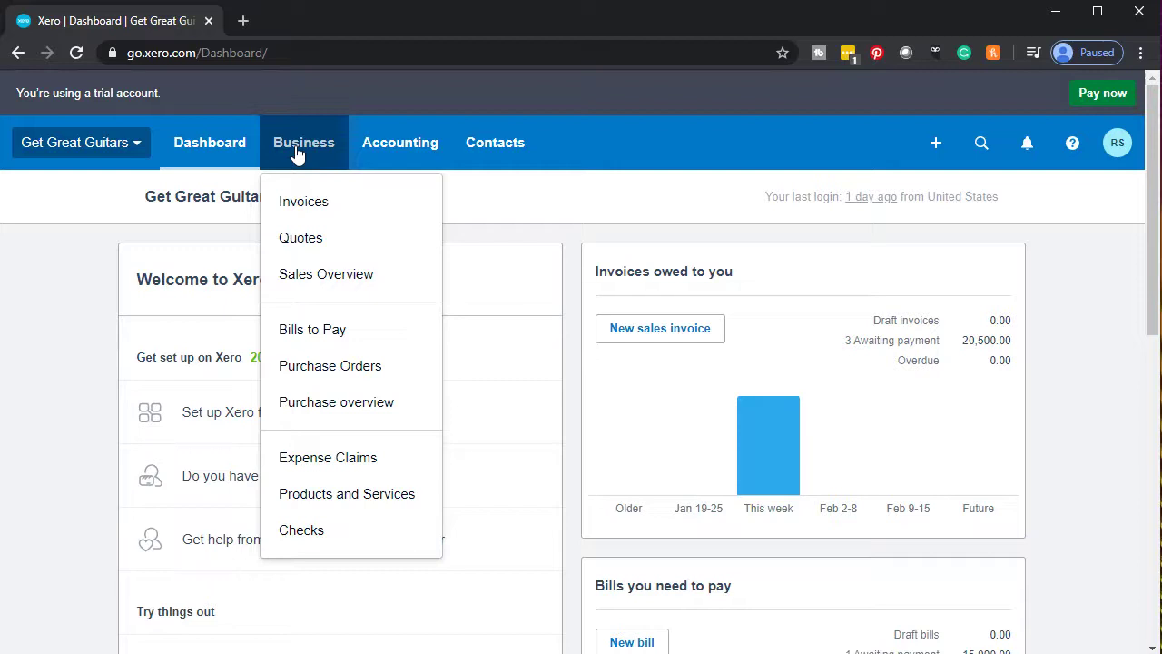
{"action": "left_click", "coordinate": [376, 143]}
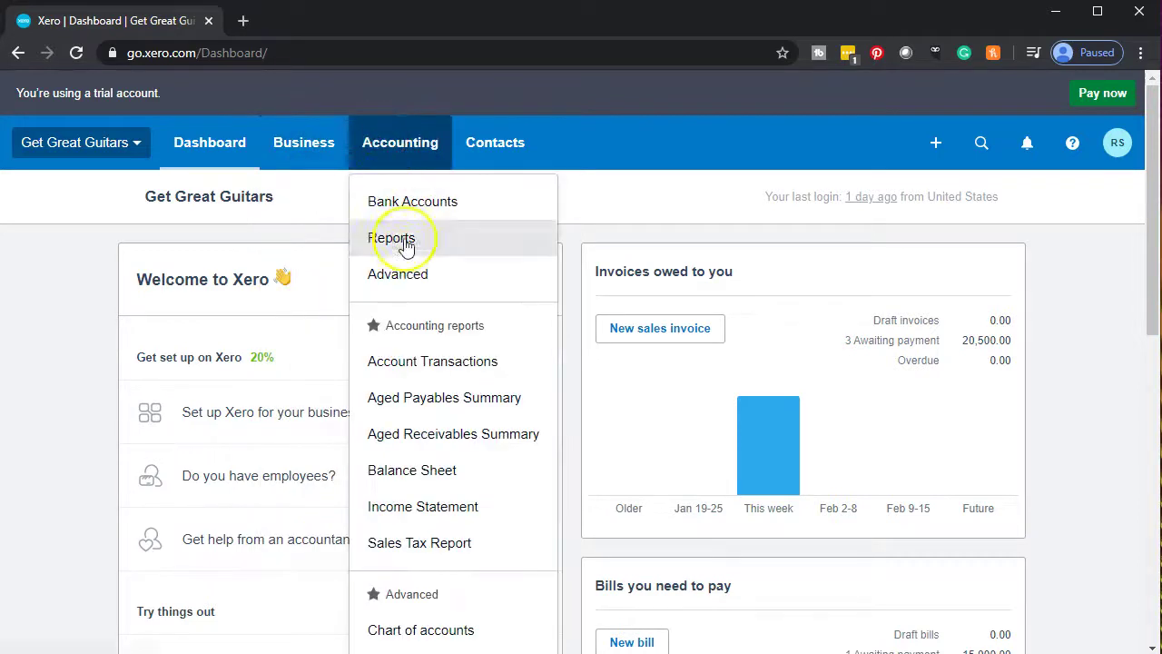
{"action": "left_click", "coordinate": [396, 478]}
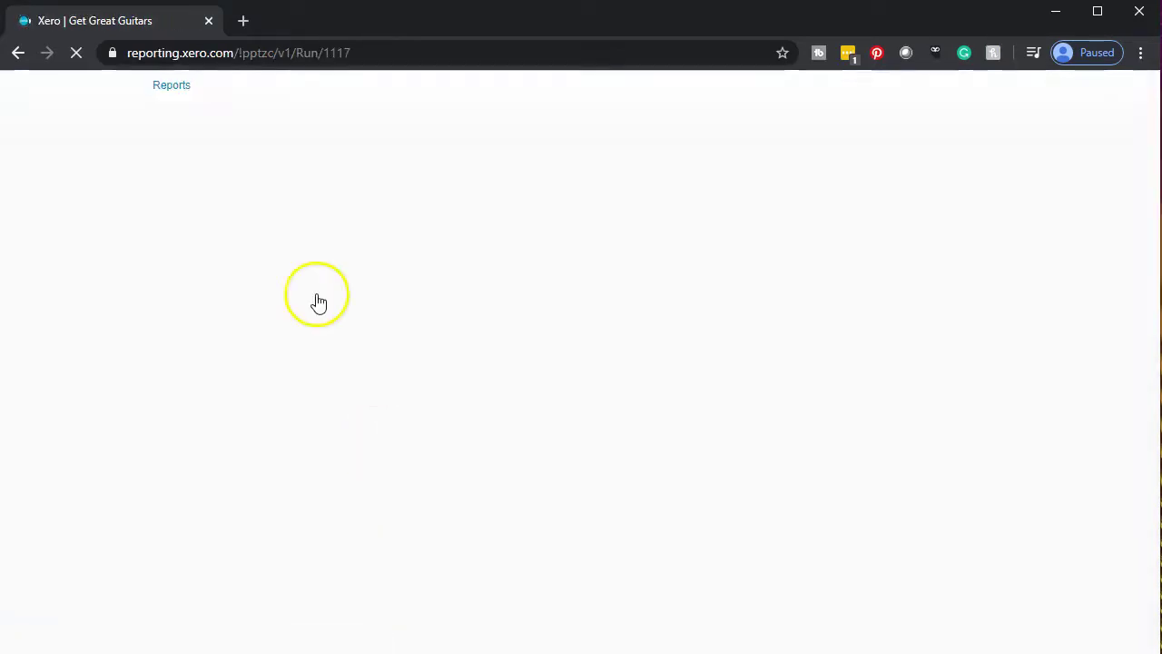
{"action": "right_click", "coordinate": [139, 25]}
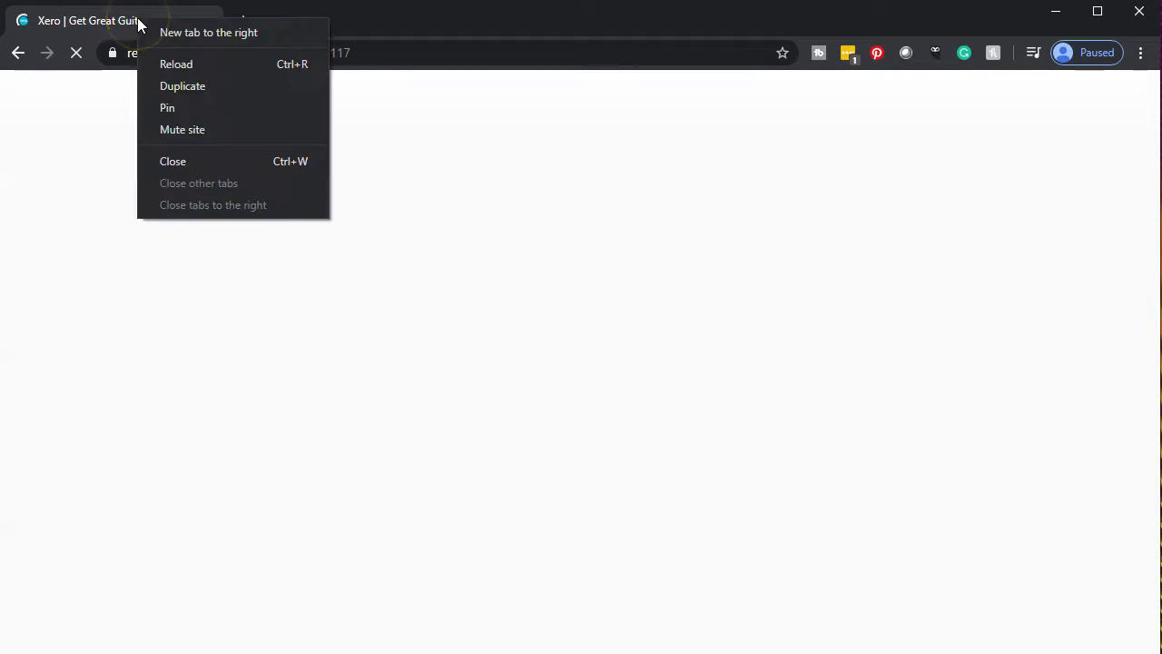
{"action": "key", "text": "Escape"}
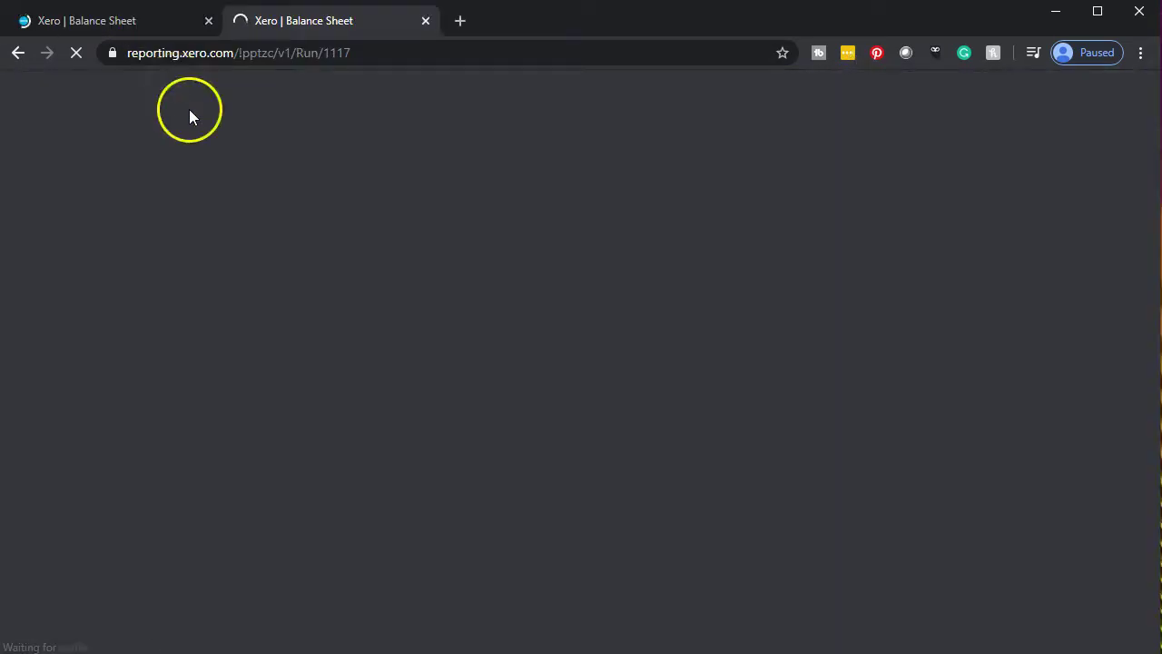
Step: Return to the first browser tab, open the Income Statement report there and duplicate the tab
{"action": "left_click", "coordinate": [150, 15]}
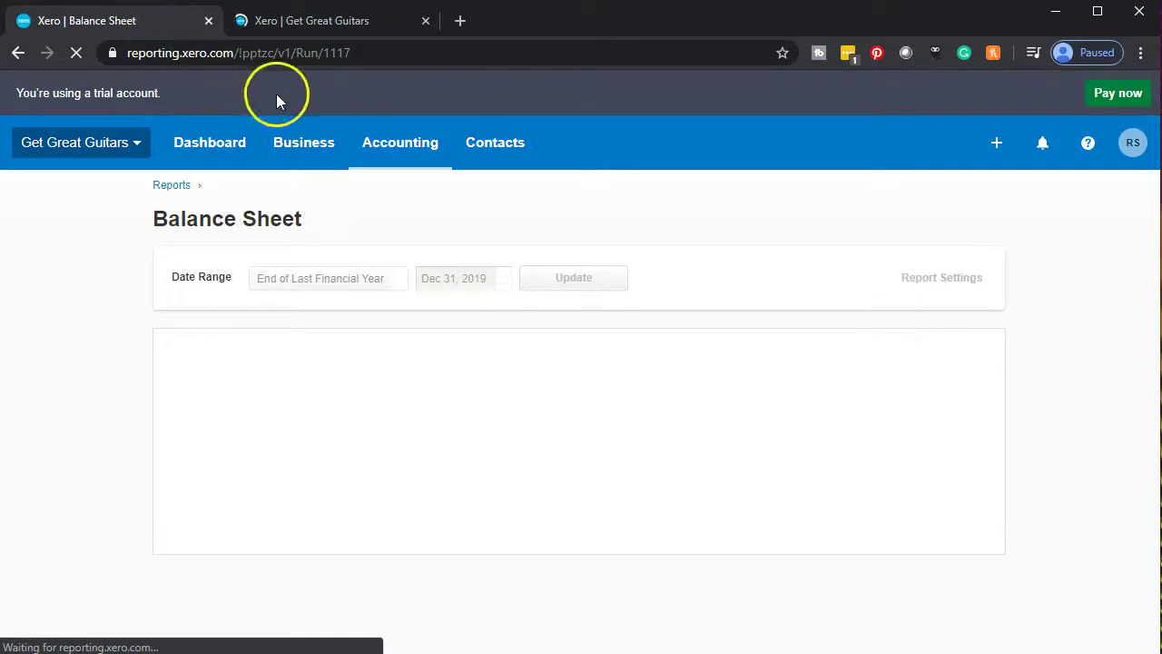
{"action": "left_click", "coordinate": [408, 138]}
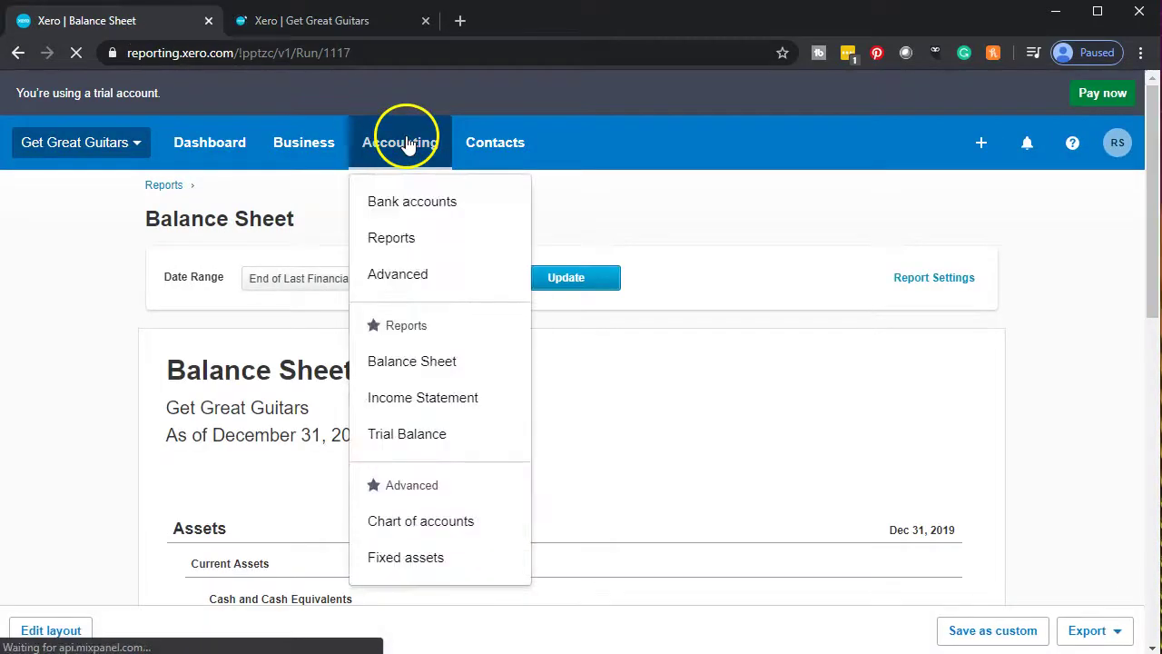
{"action": "left_click", "coordinate": [381, 400]}
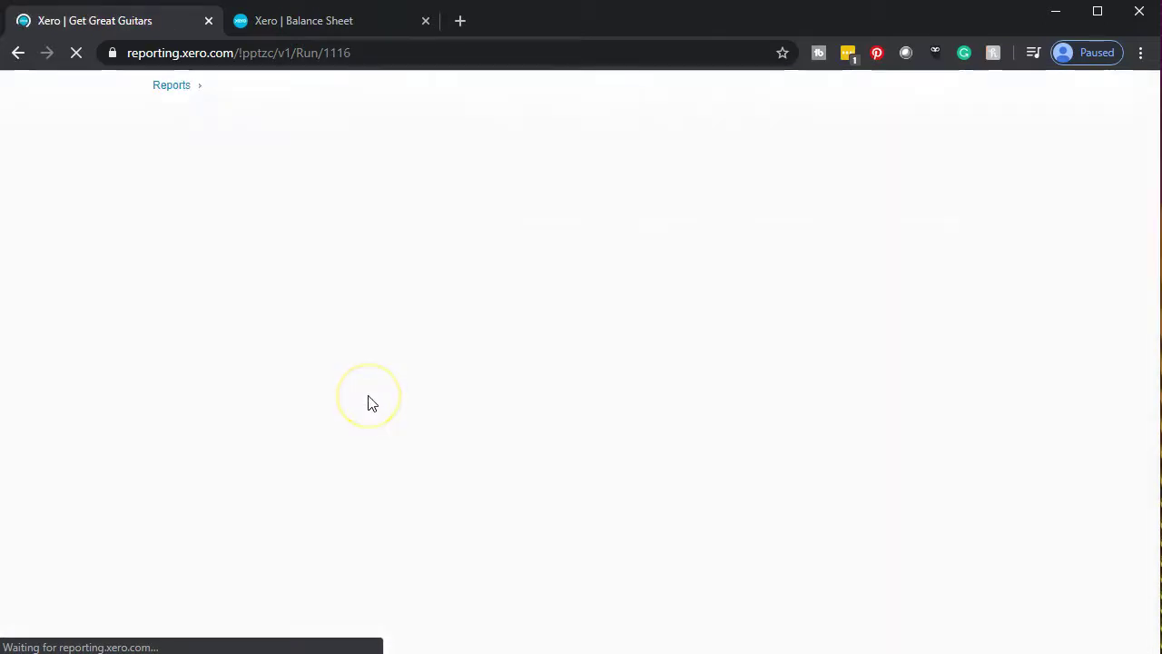
{"action": "right_click", "coordinate": [139, 28]}
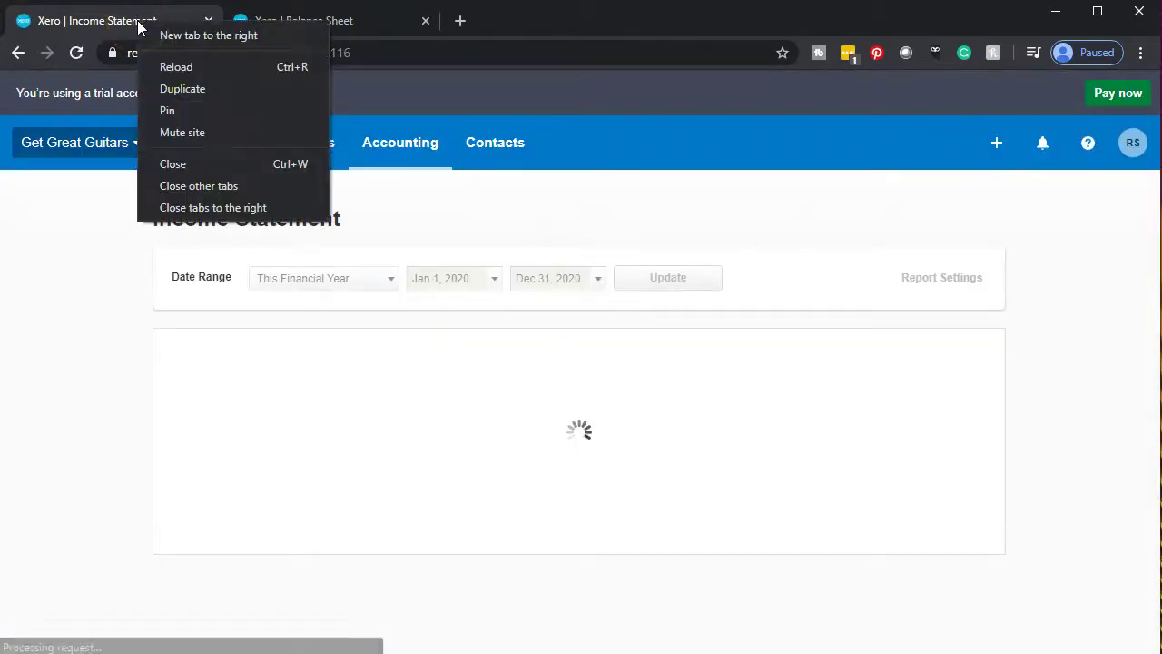
{"action": "left_click", "coordinate": [183, 89]}
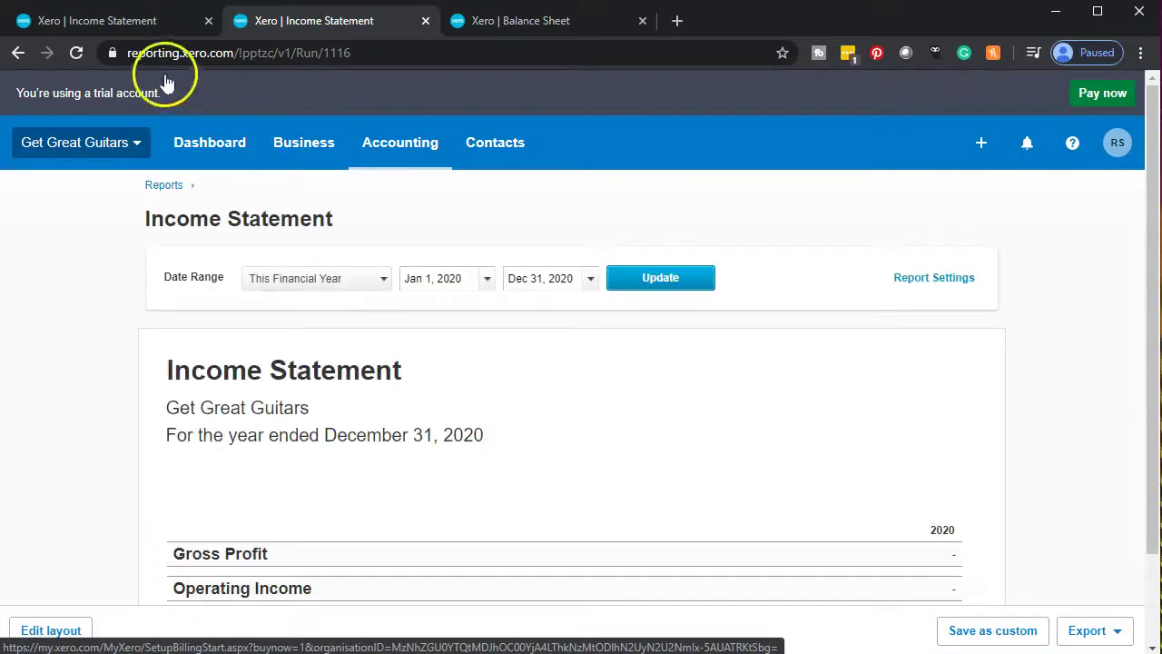
Step: In the first browser tab, open the Trial Balance from the Accounting group of the full reports list
{"action": "left_click", "coordinate": [128, 20]}
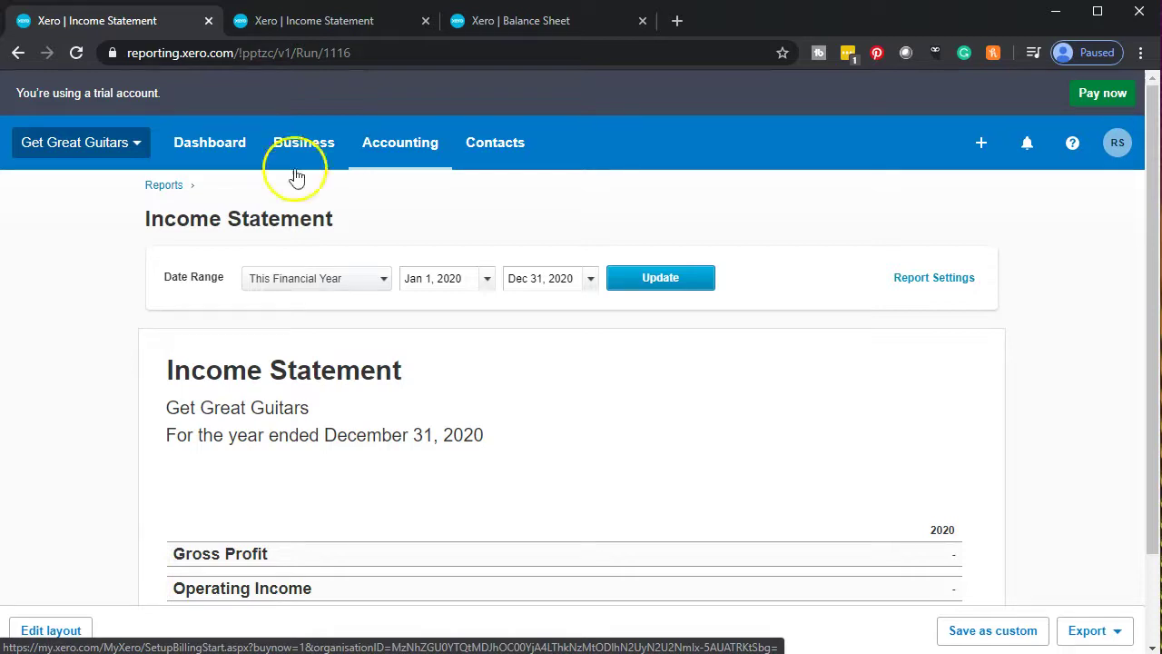
{"action": "left_click", "coordinate": [400, 157]}
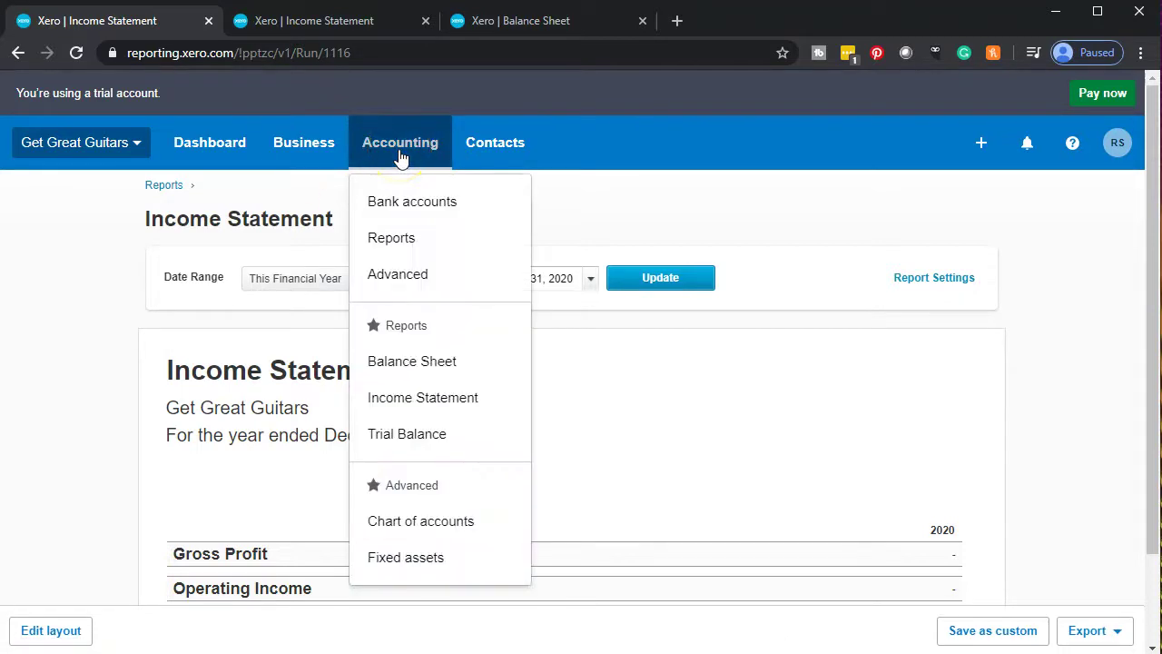
{"action": "left_click", "coordinate": [402, 232]}
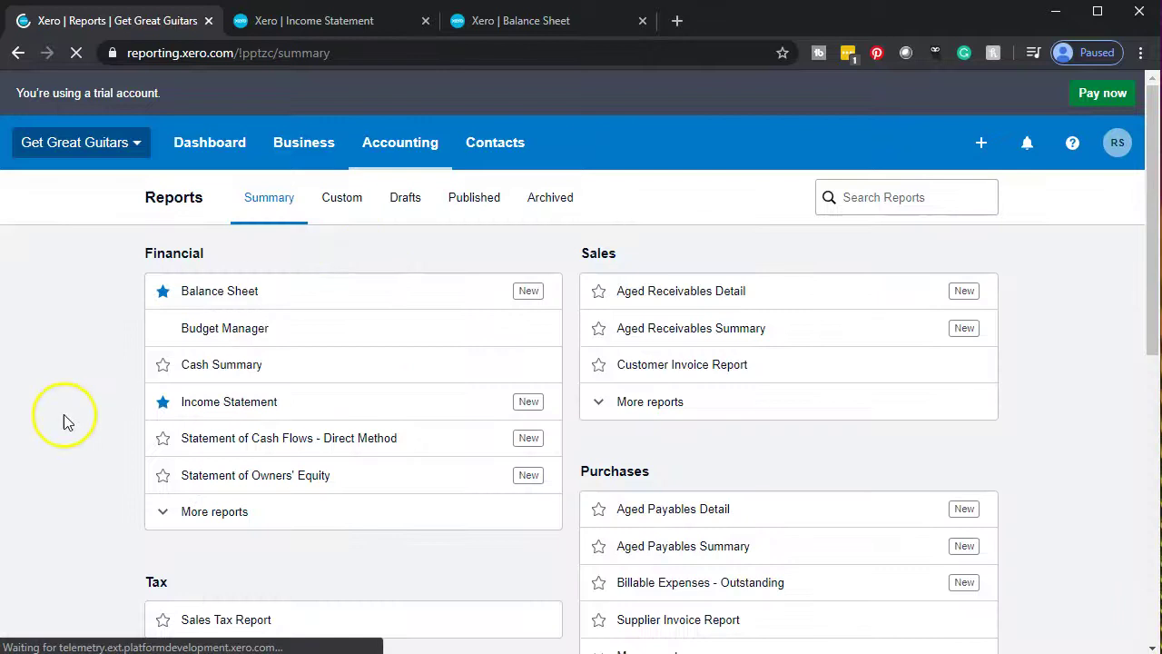
{"action": "key", "text": "ctrl+plus"}
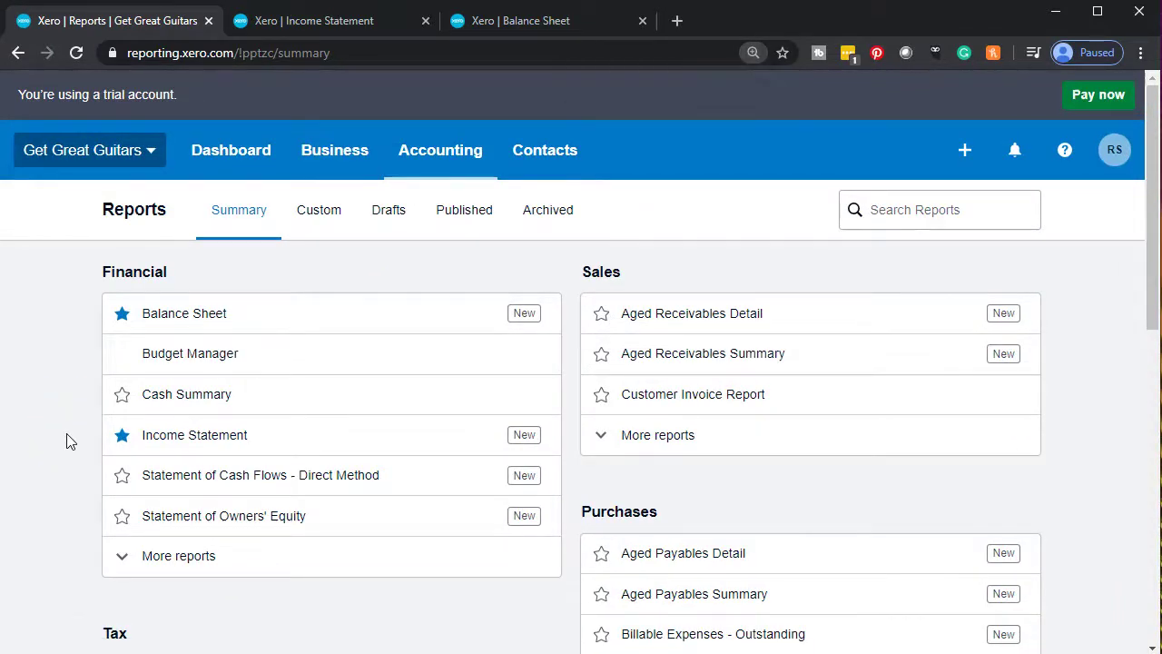
{"action": "scroll", "coordinate": [66, 441], "scroll_direction": "down", "scroll_amount": 4}
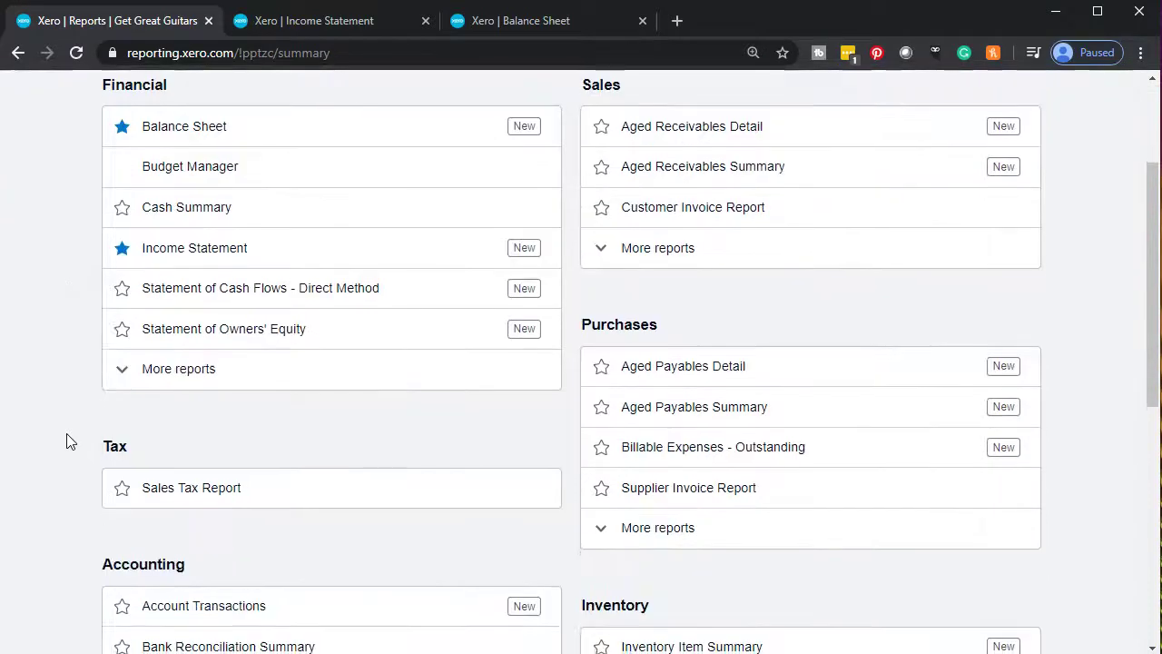
{"action": "scroll", "coordinate": [66, 441], "scroll_direction": "down", "scroll_amount": 1}
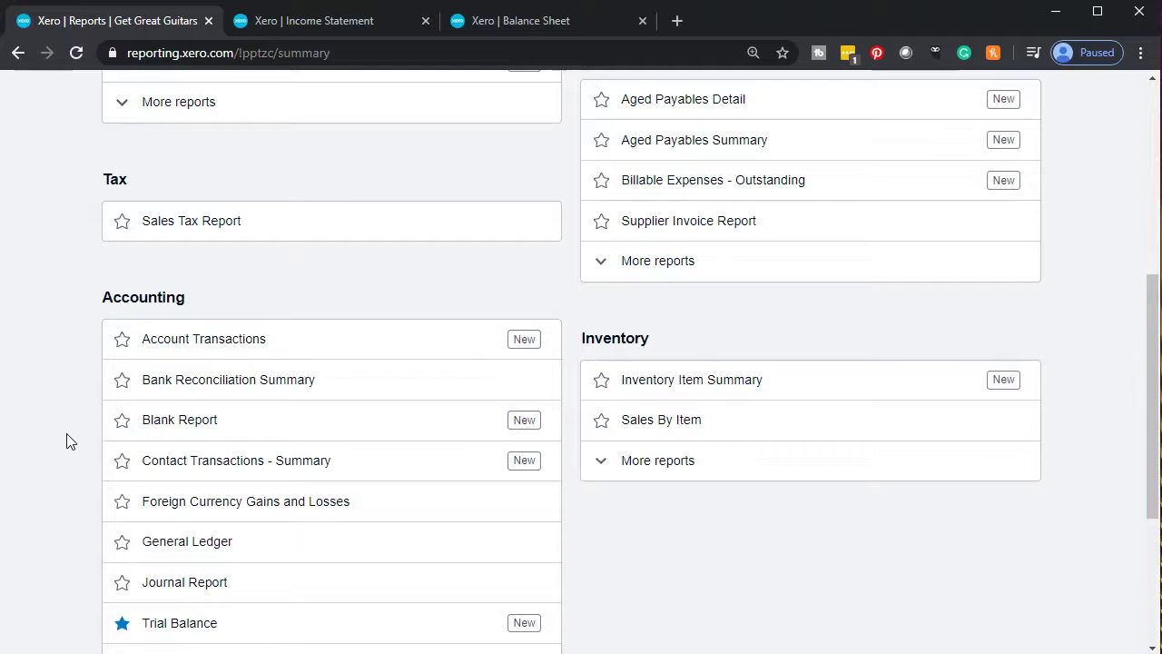
{"action": "scroll", "coordinate": [66, 441], "scroll_direction": "down", "scroll_amount": 1}
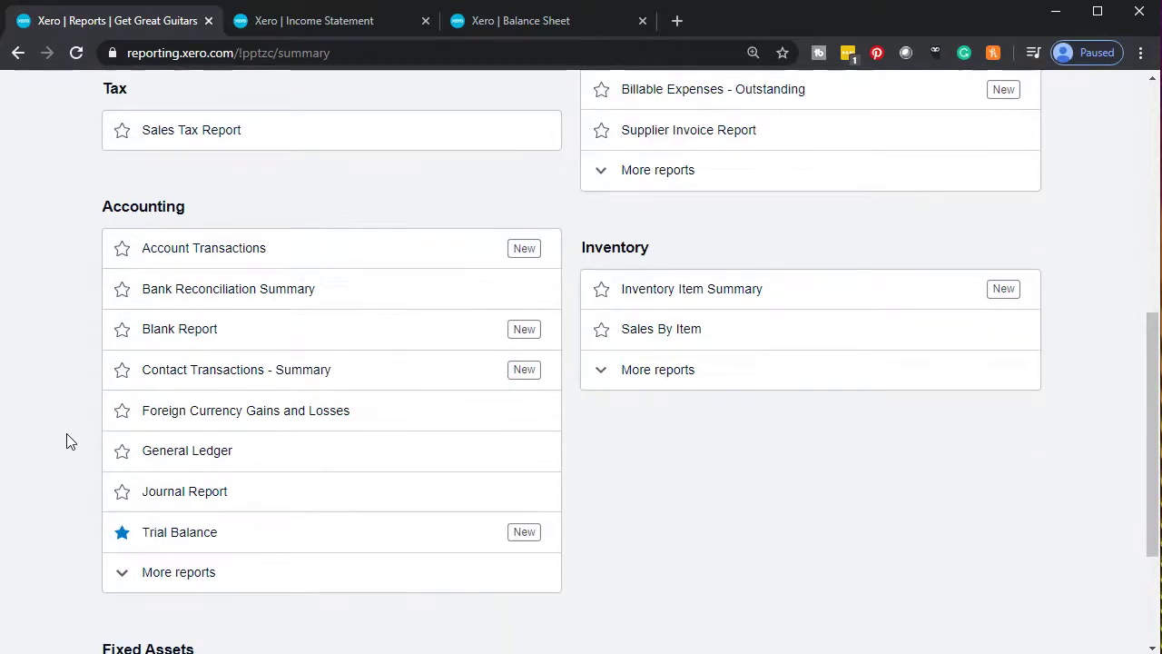
{"action": "left_click", "coordinate": [168, 536]}
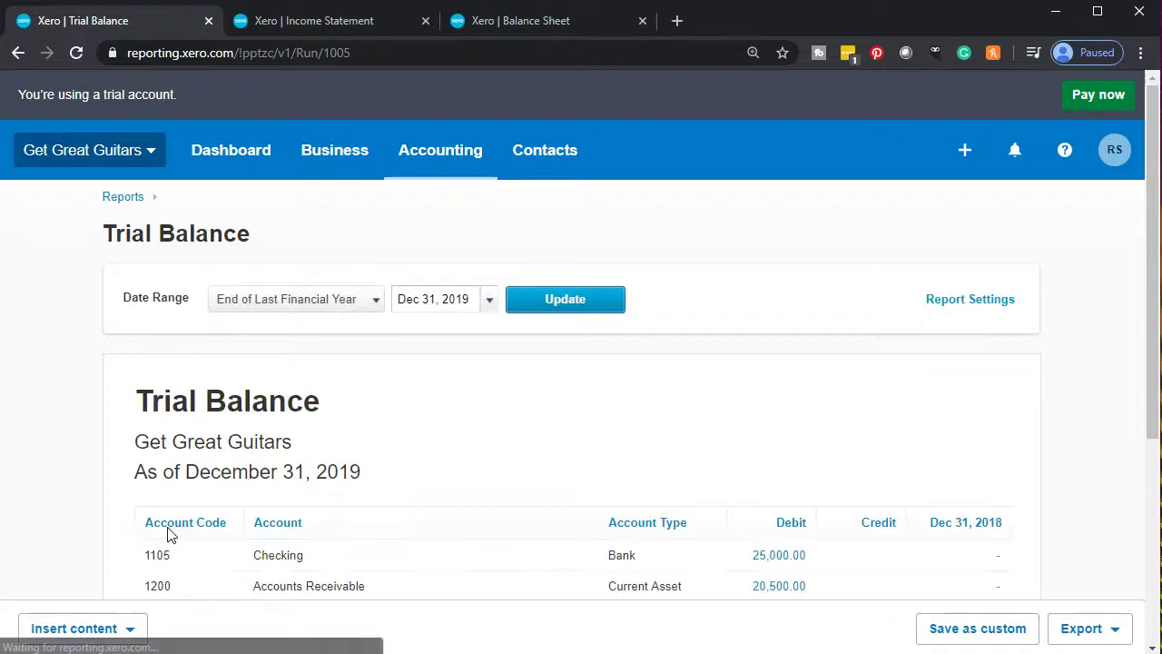
Step: Review the Trial Balance down to its total row and duplicate its browser tab
{"action": "scroll", "coordinate": [169, 536], "scroll_direction": "down", "scroll_amount": 2}
{"action": "scroll", "coordinate": [169, 536], "scroll_direction": "down", "scroll_amount": 1}
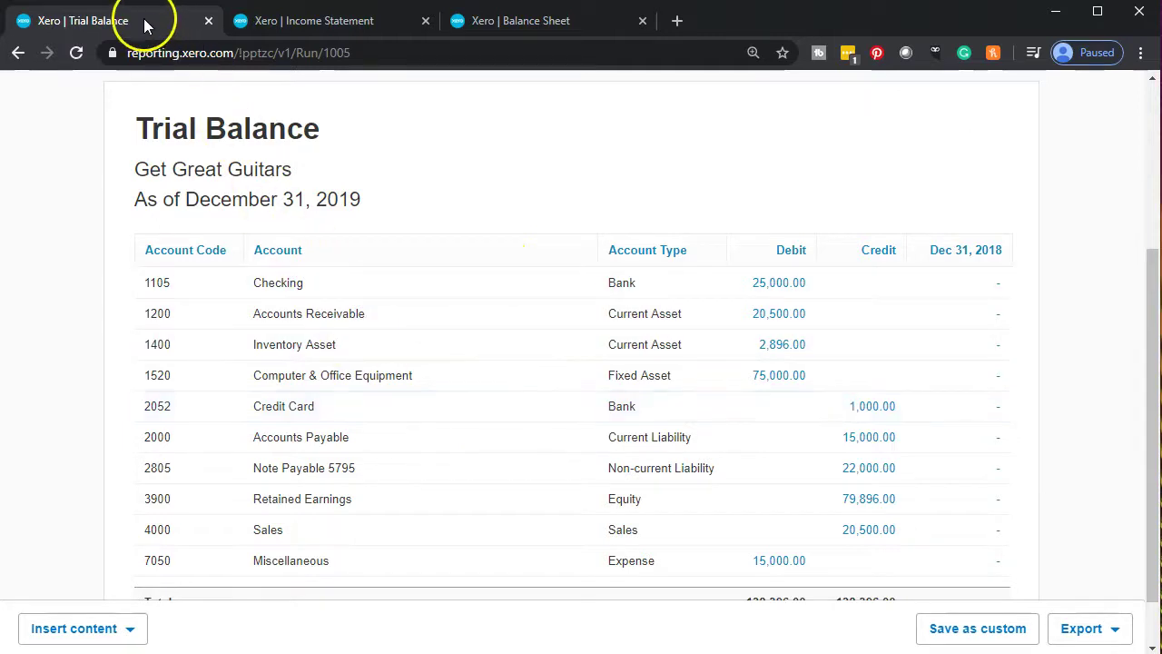
{"action": "scroll", "coordinate": [167, 327], "scroll_direction": "down", "scroll_amount": 1}
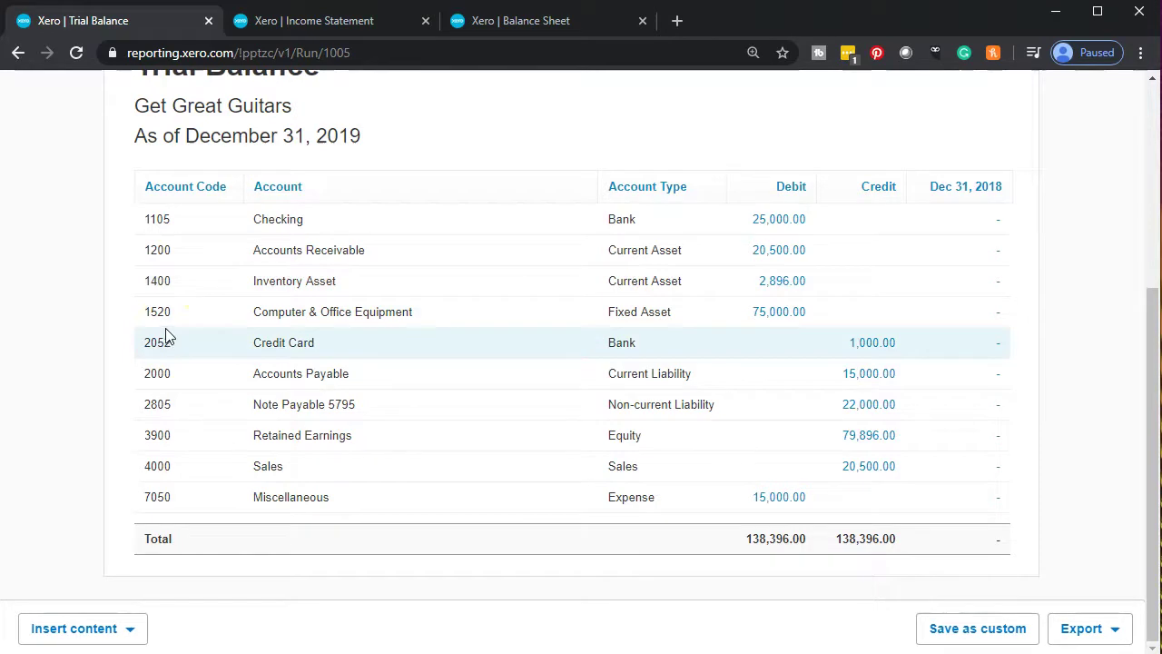
{"action": "right_click", "coordinate": [113, 25]}
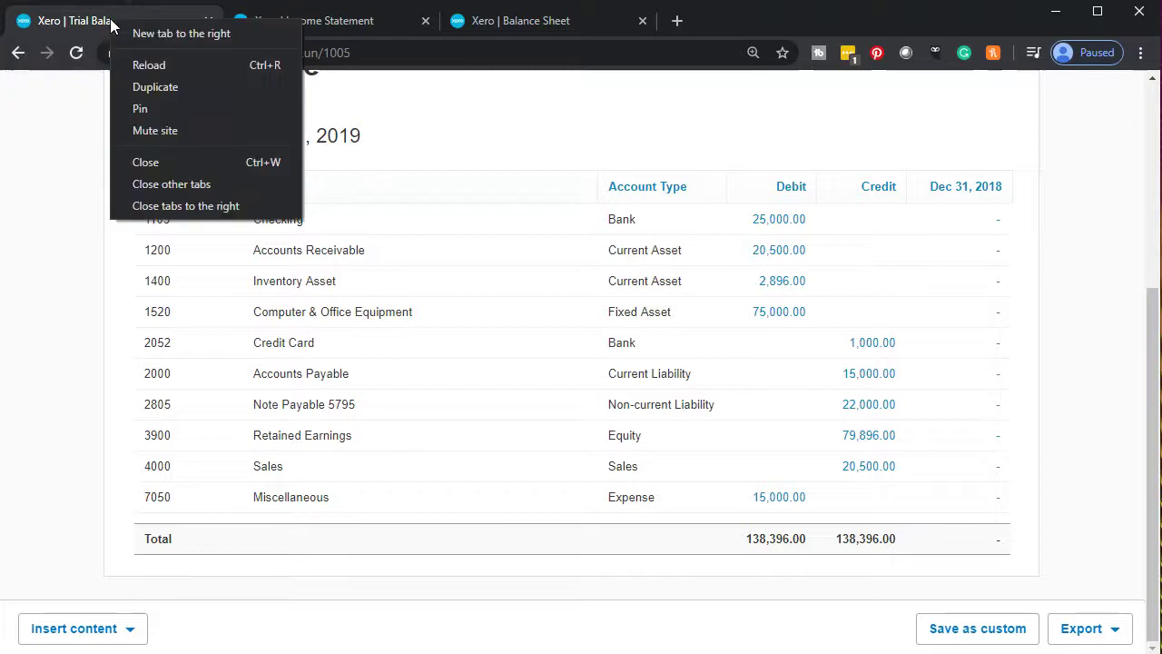
{"action": "left_click", "coordinate": [136, 84]}
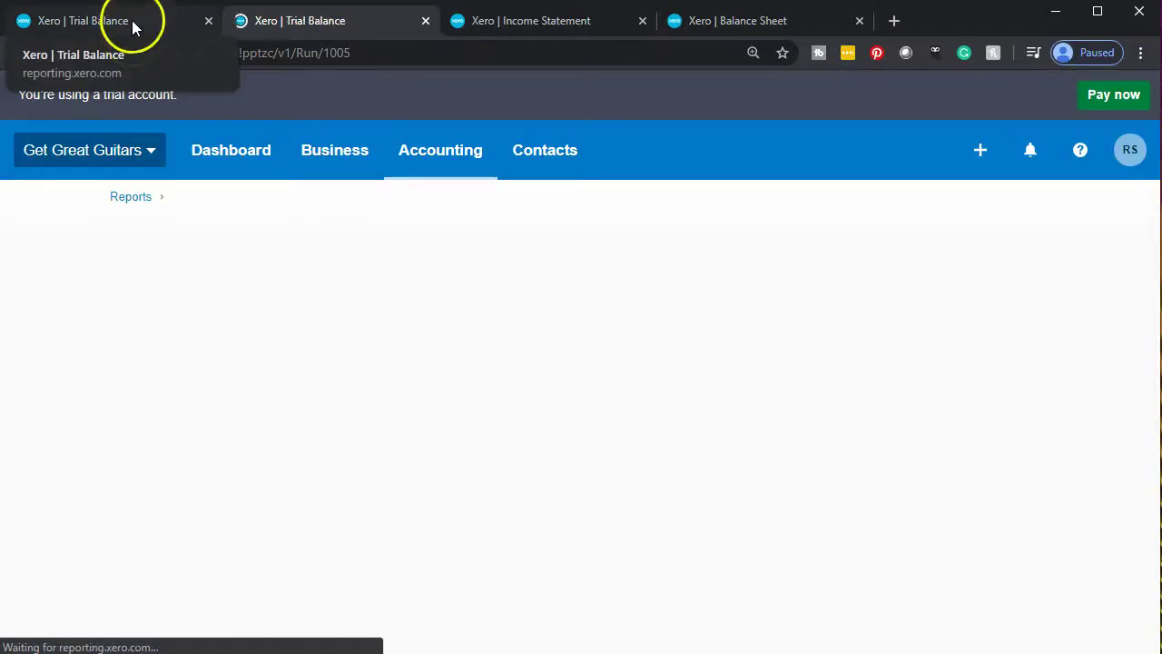
Step: Back in the first browser tab, open the Journal Report from the expanded Accounting group of the reports list
{"action": "left_click", "coordinate": [132, 22]}
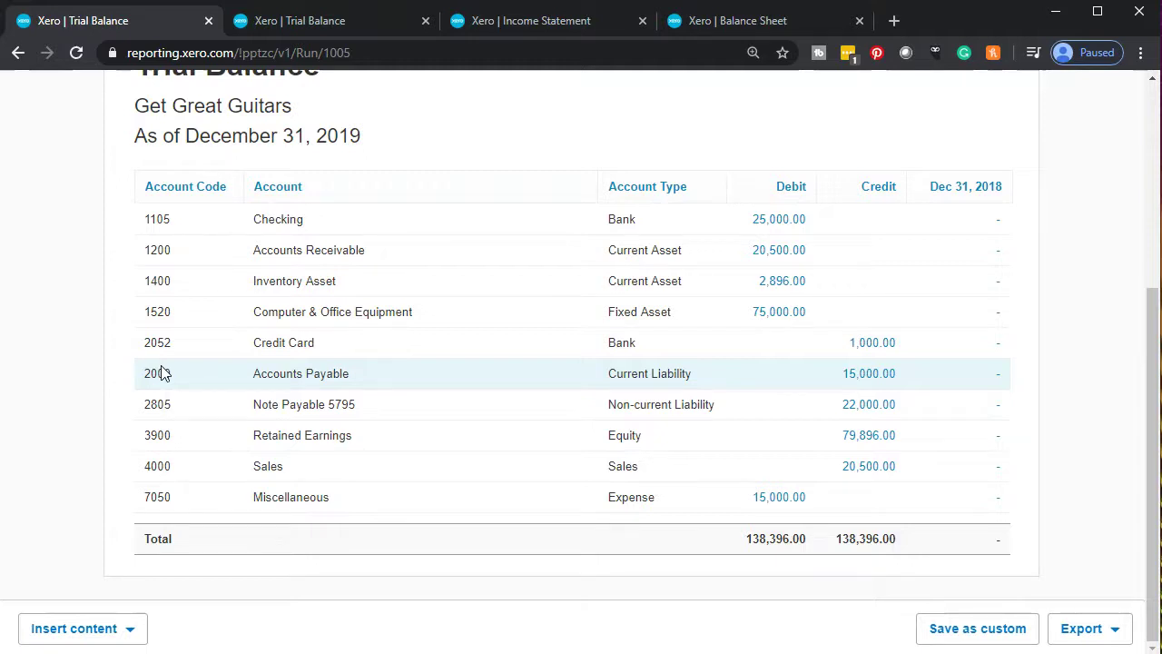
{"action": "scroll", "coordinate": [163, 374], "scroll_direction": "up", "scroll_amount": 3}
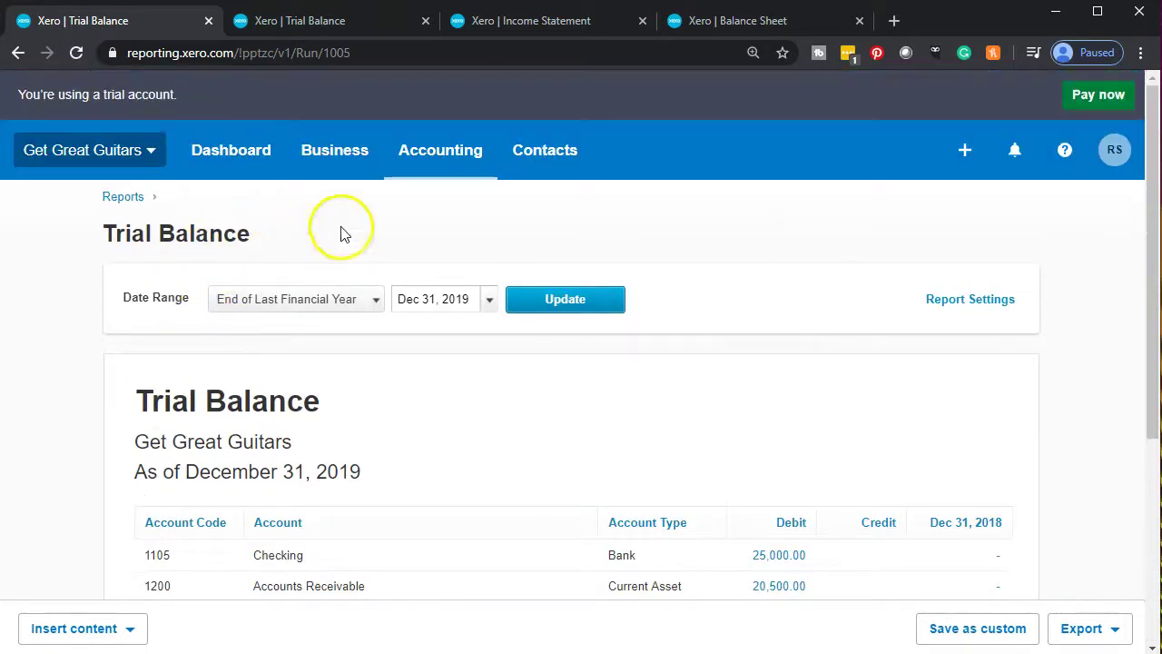
{"action": "left_click", "coordinate": [424, 157]}
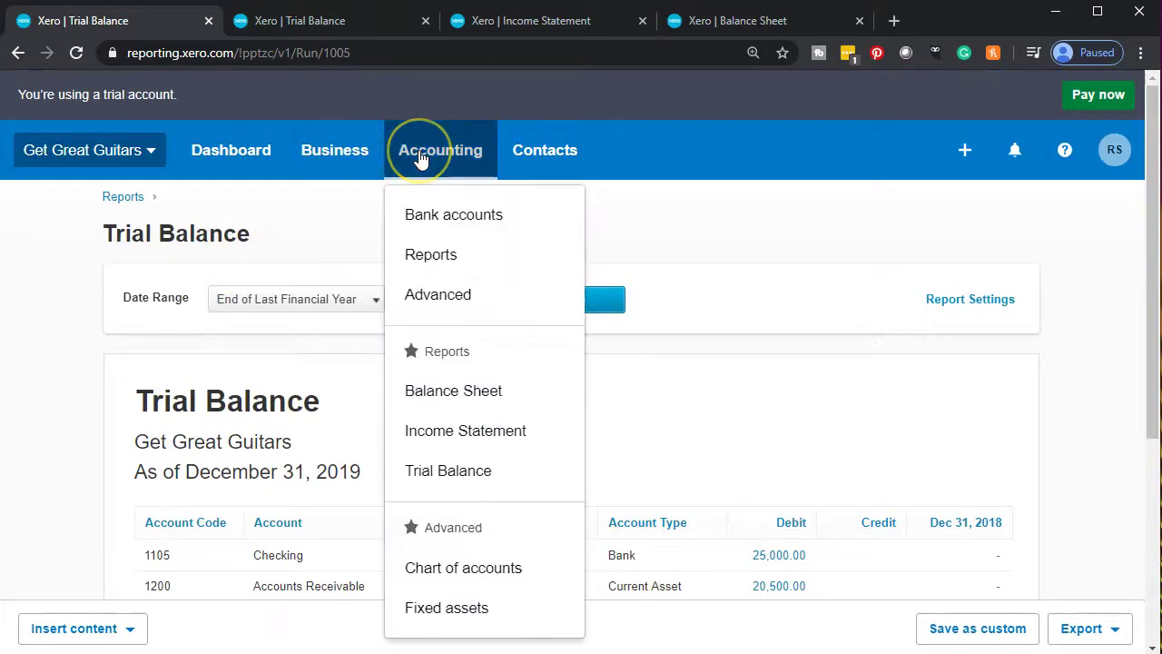
{"action": "left_click", "coordinate": [434, 263]}
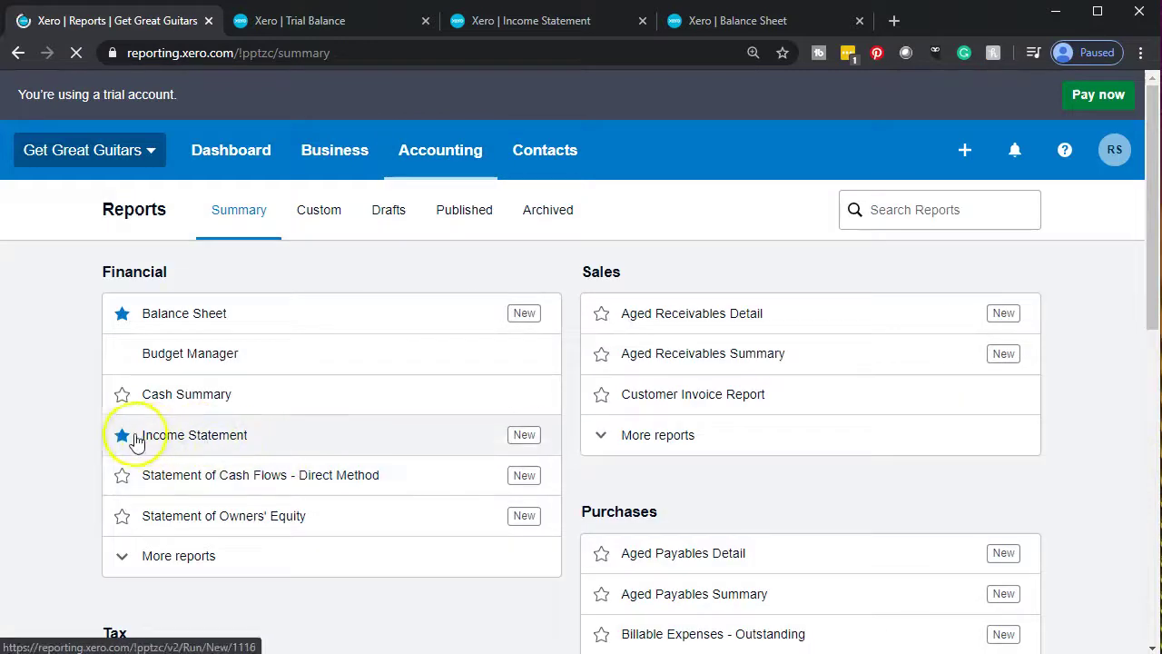
{"action": "scroll", "coordinate": [50, 442], "scroll_direction": "down", "scroll_amount": 6}
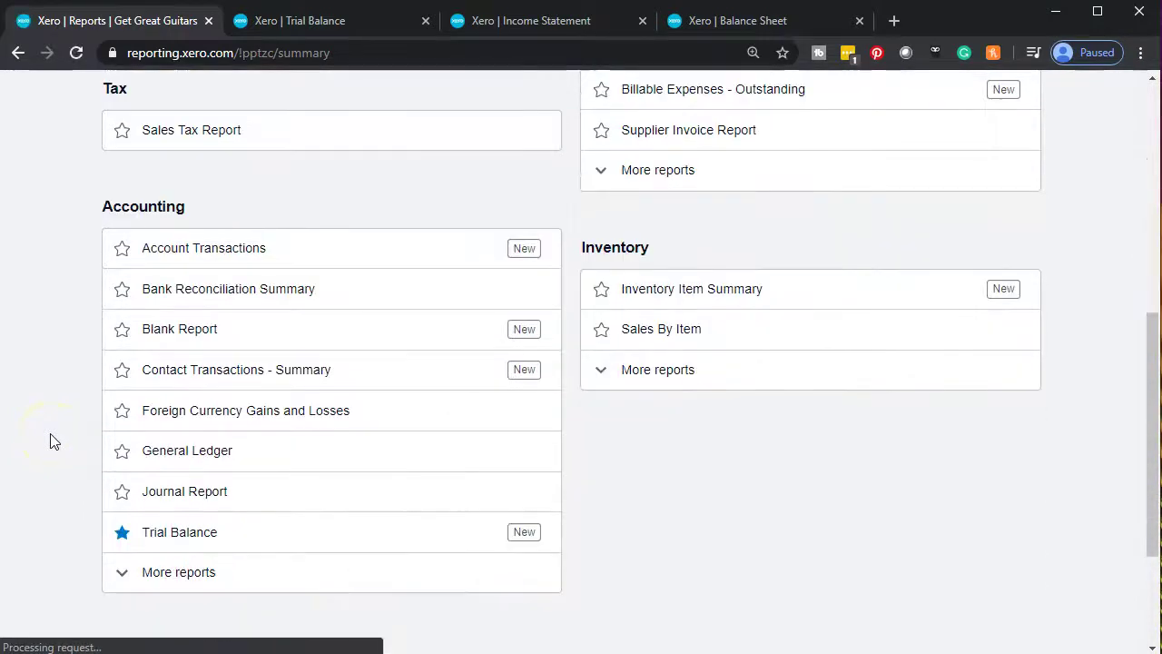
{"action": "scroll", "coordinate": [50, 442], "scroll_direction": "down", "scroll_amount": 1}
{"action": "left_click", "coordinate": [160, 495]}
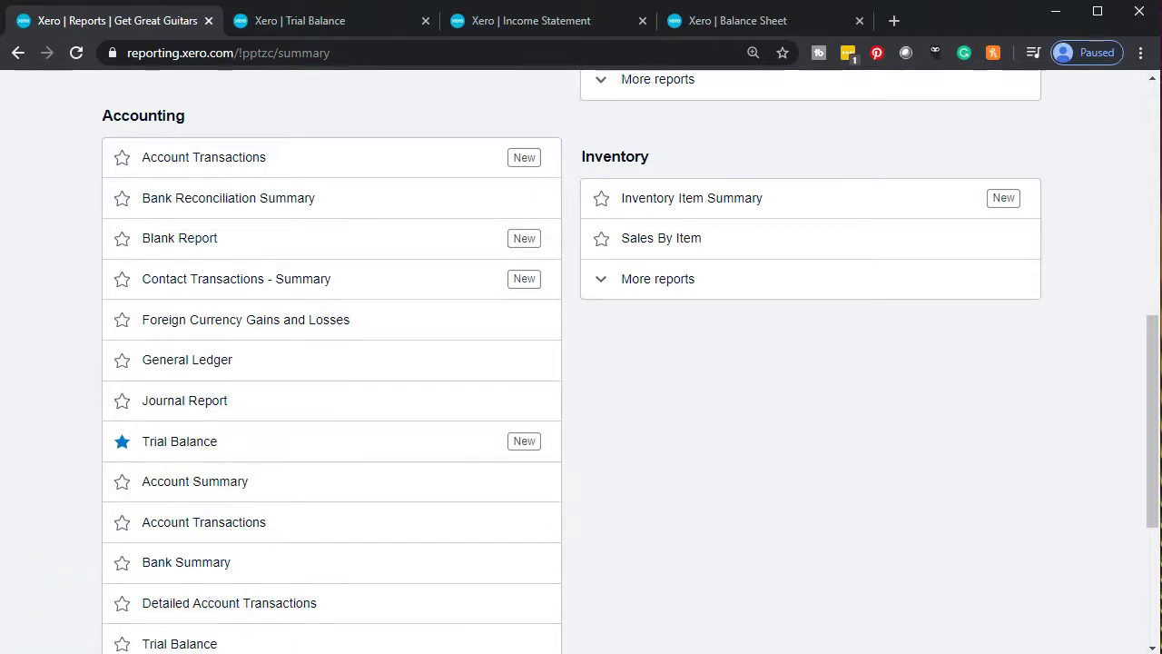
{"action": "scroll", "coordinate": [78, 472], "scroll_direction": "down", "scroll_amount": 1}
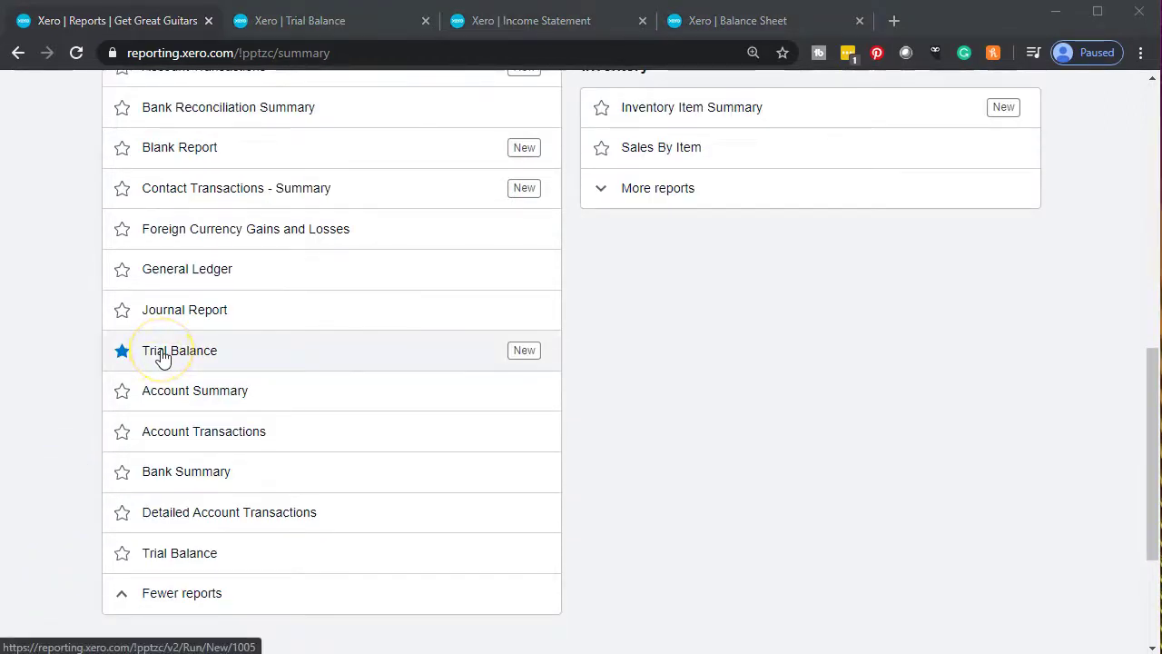
{"action": "left_click", "coordinate": [207, 313]}
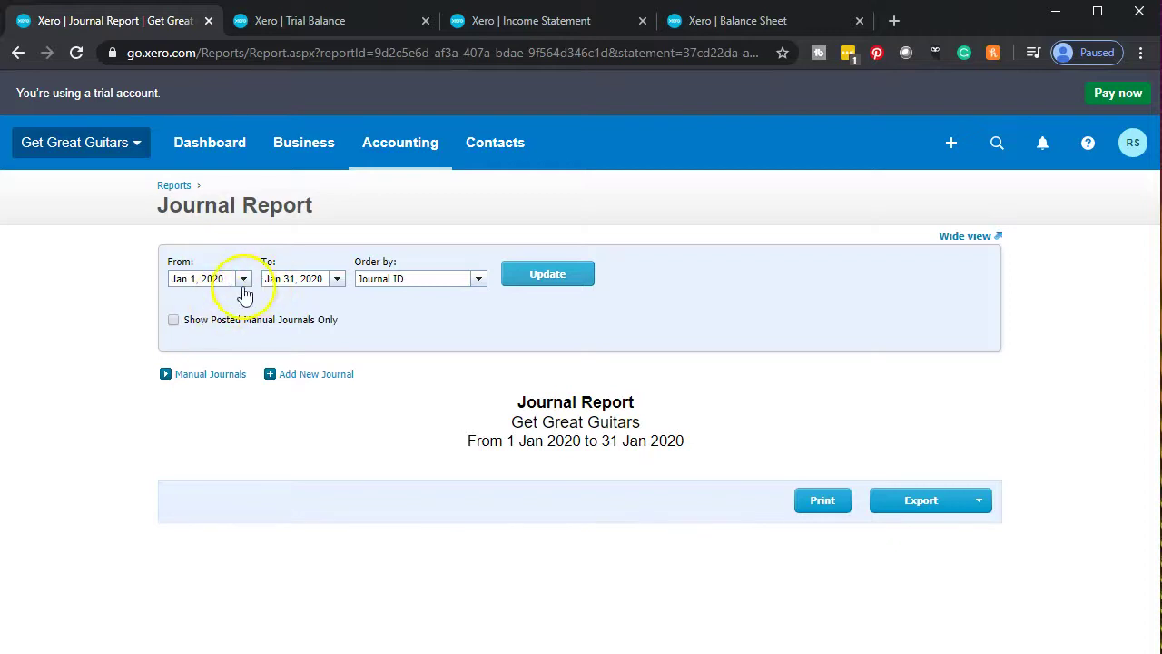
Step: Set both the From and To dates of the Journal Report to Dec 31, 2019
{"action": "left_click", "coordinate": [243, 282]}
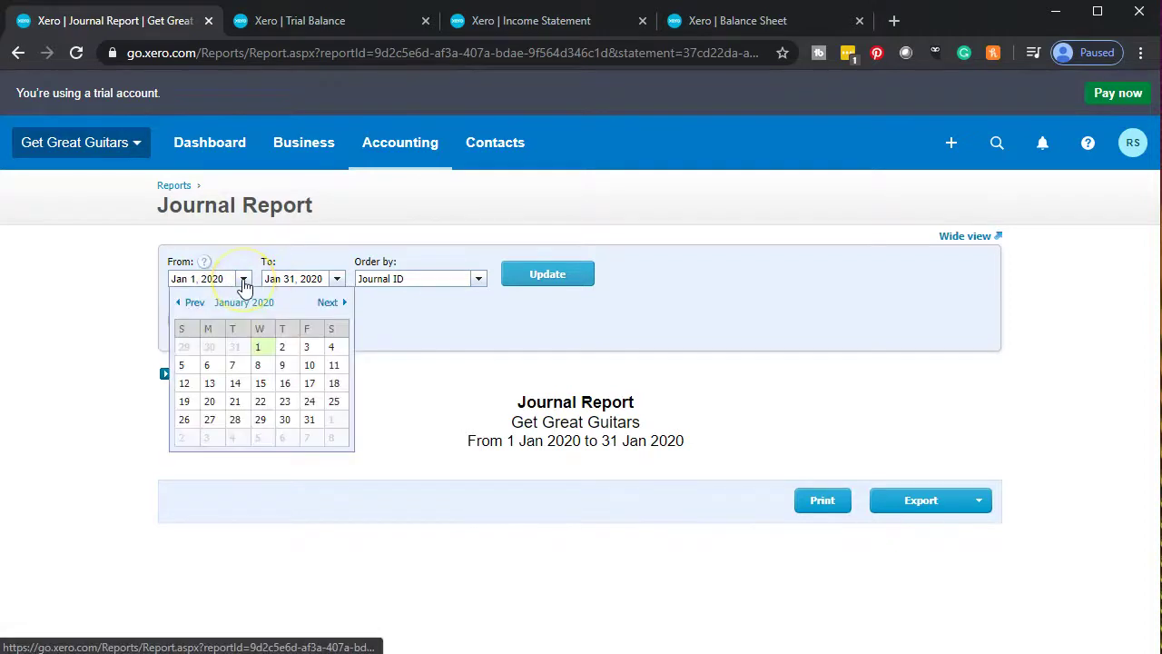
{"action": "left_click", "coordinate": [193, 303]}
{"action": "left_click", "coordinate": [238, 438]}
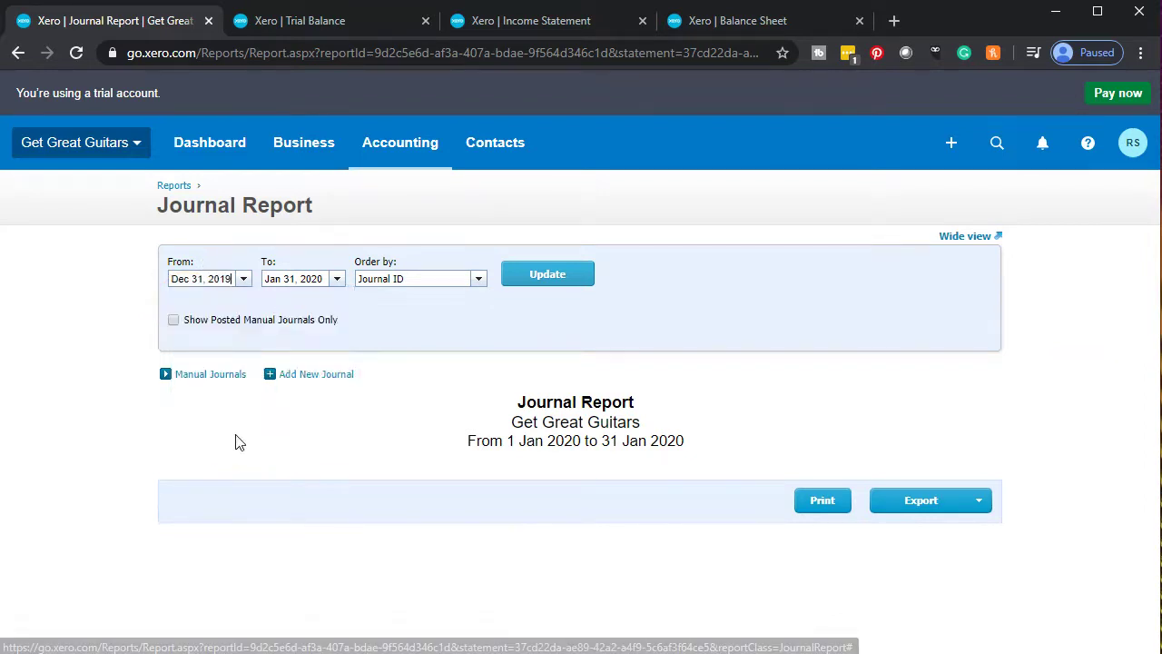
{"action": "left_click", "coordinate": [335, 284]}
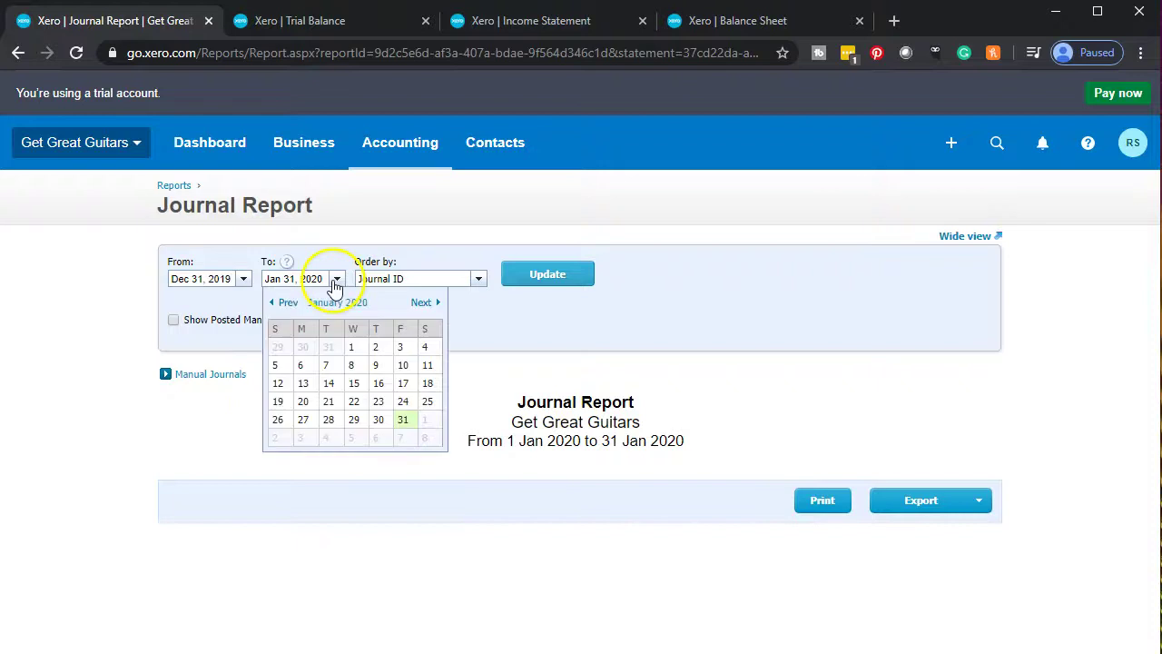
{"action": "left_click", "coordinate": [283, 309]}
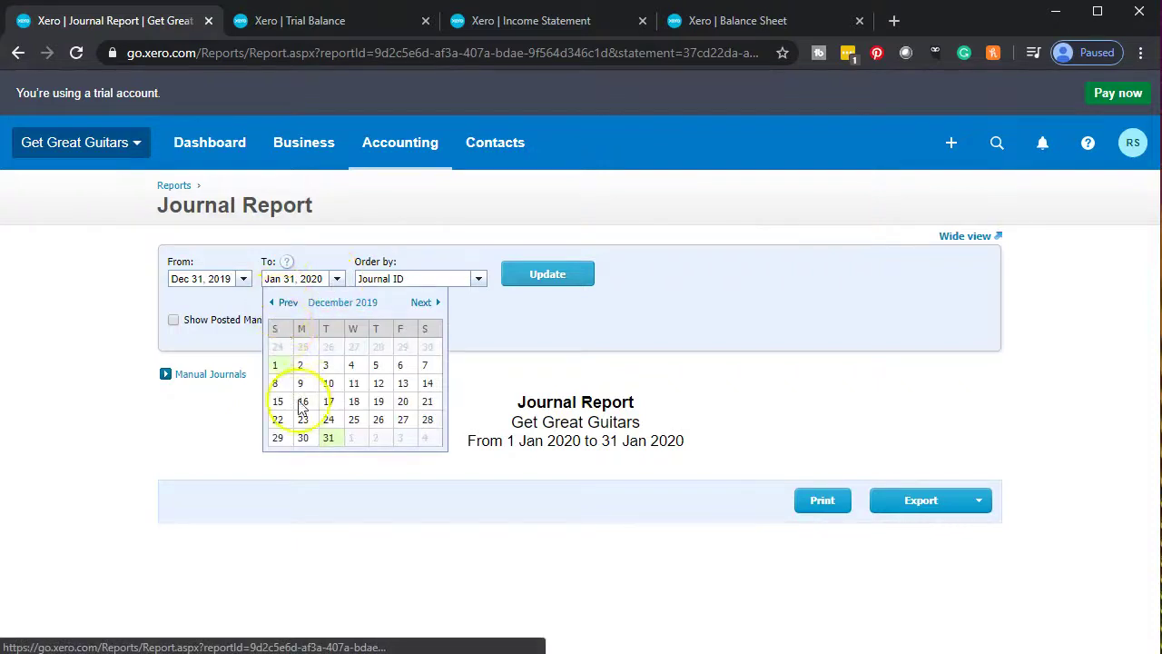
{"action": "left_click", "coordinate": [323, 441]}
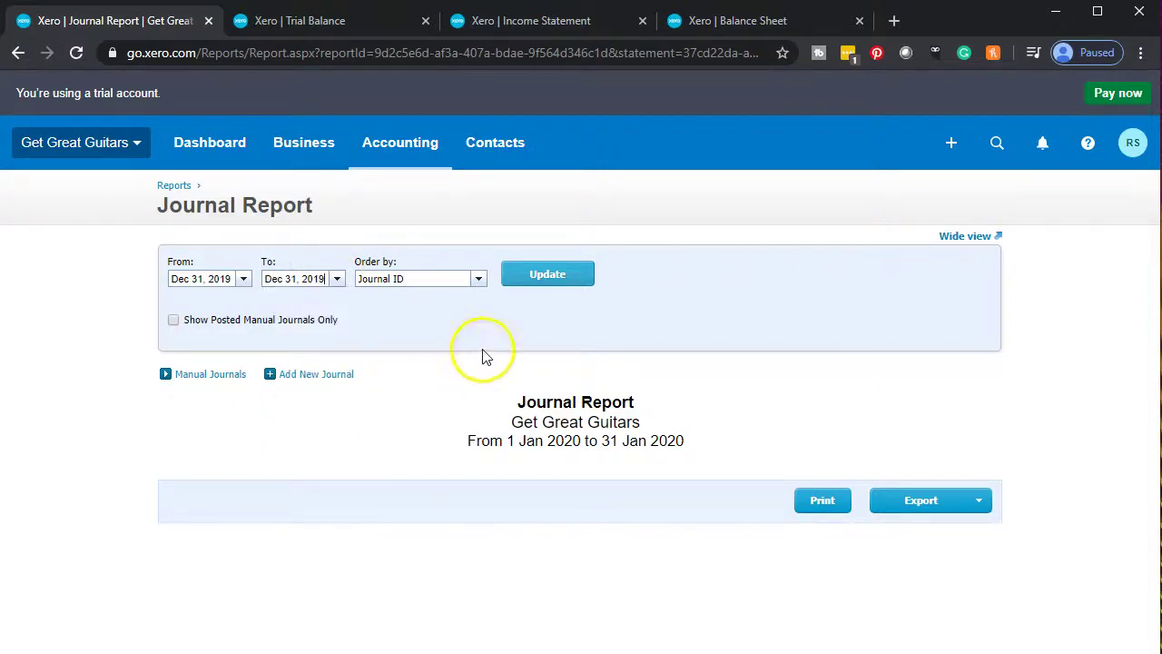
Step: Update the Journal Report for the entered dates and enlarge the page for easier reading
{"action": "left_click", "coordinate": [522, 278]}
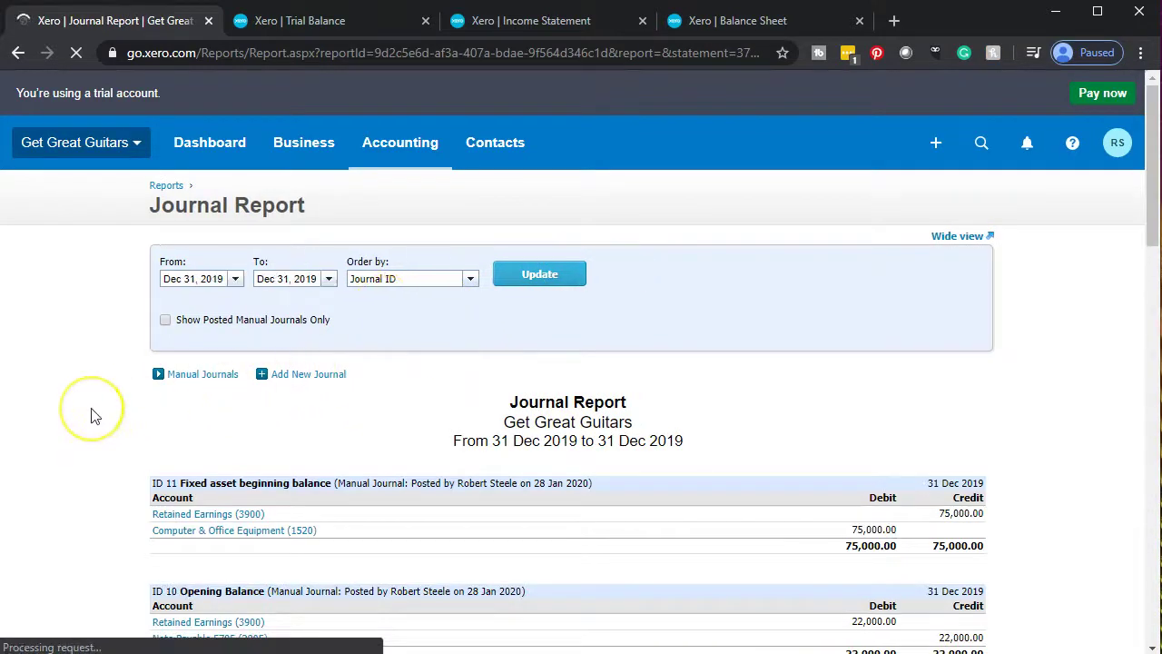
{"action": "scroll", "coordinate": [91, 415], "scroll_direction": "down", "scroll_amount": 2}
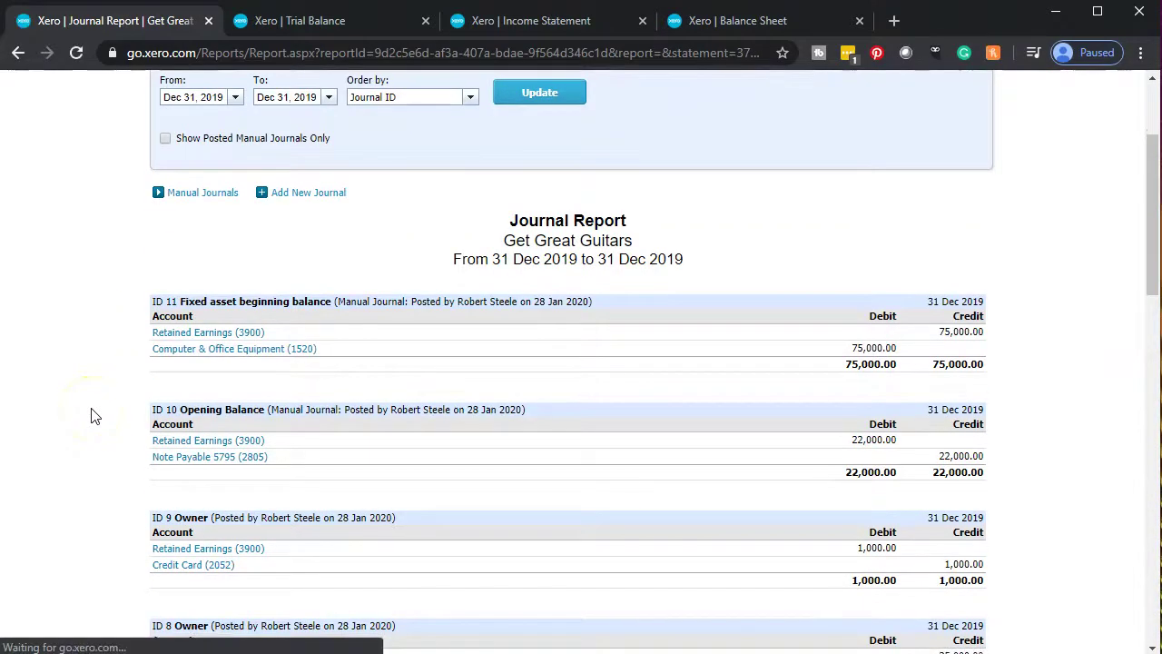
{"action": "key", "text": "ctrl+plus"}
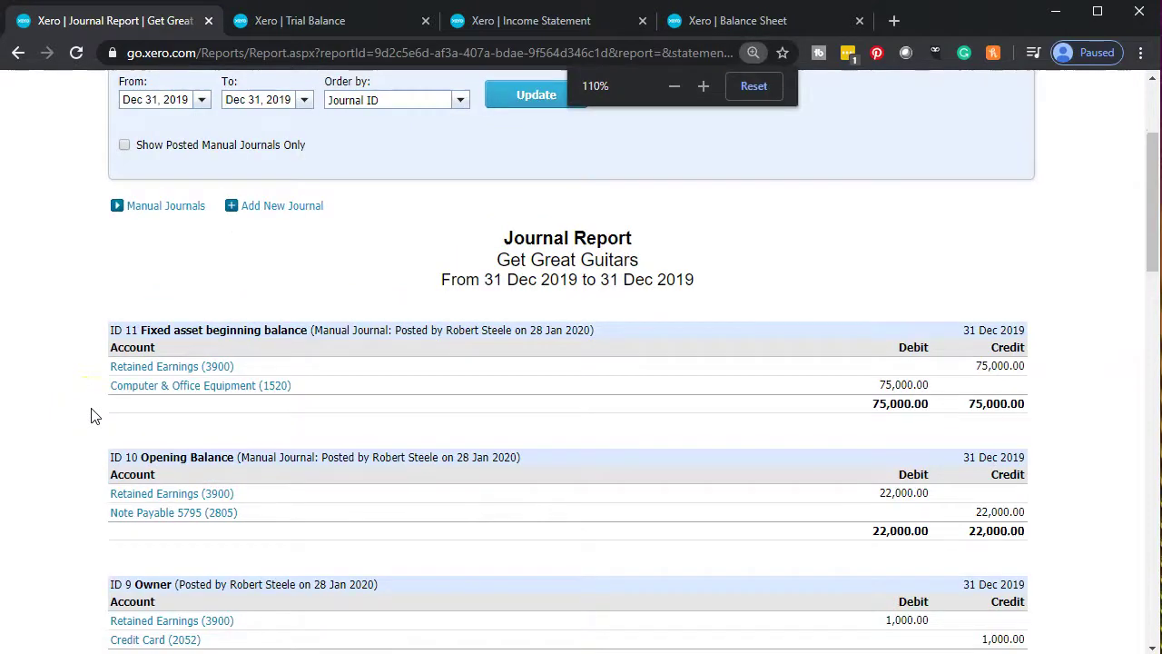
{"action": "key", "text": "ctrl+plus"}
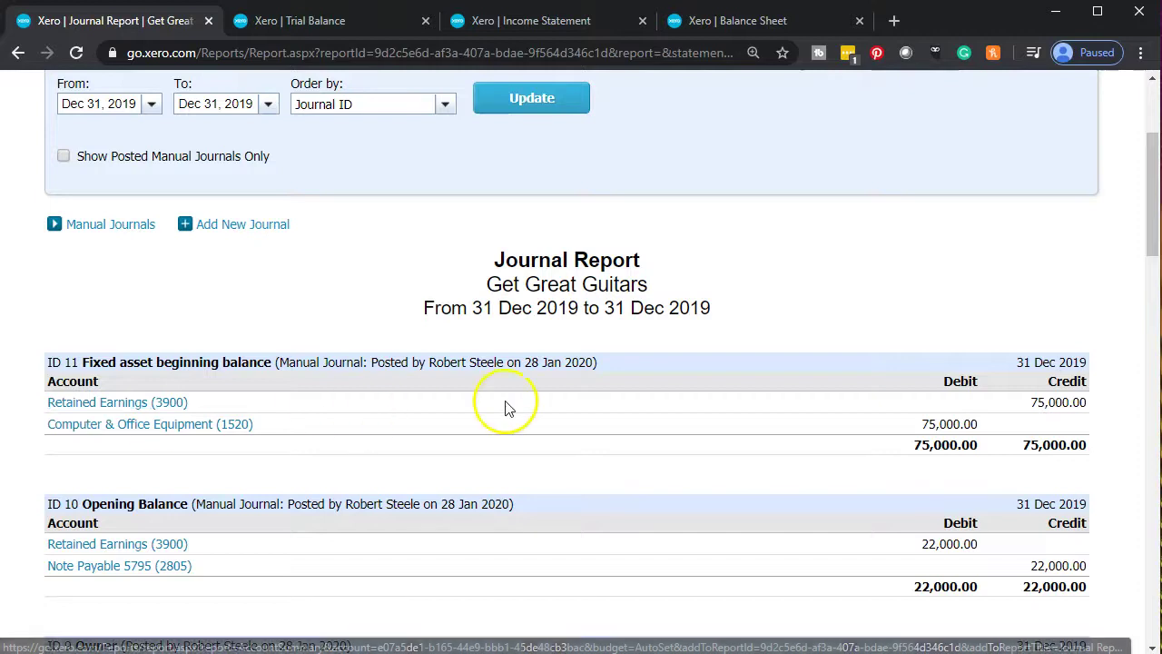
Step: Review the Journal Report entries from the fixed asset beginning balance down to the inventory opening balance, ID 1
{"action": "scroll", "coordinate": [500, 408], "scroll_direction": "down", "scroll_amount": 2}
{"action": "scroll", "coordinate": [665, 443], "scroll_direction": "down", "scroll_amount": 2}
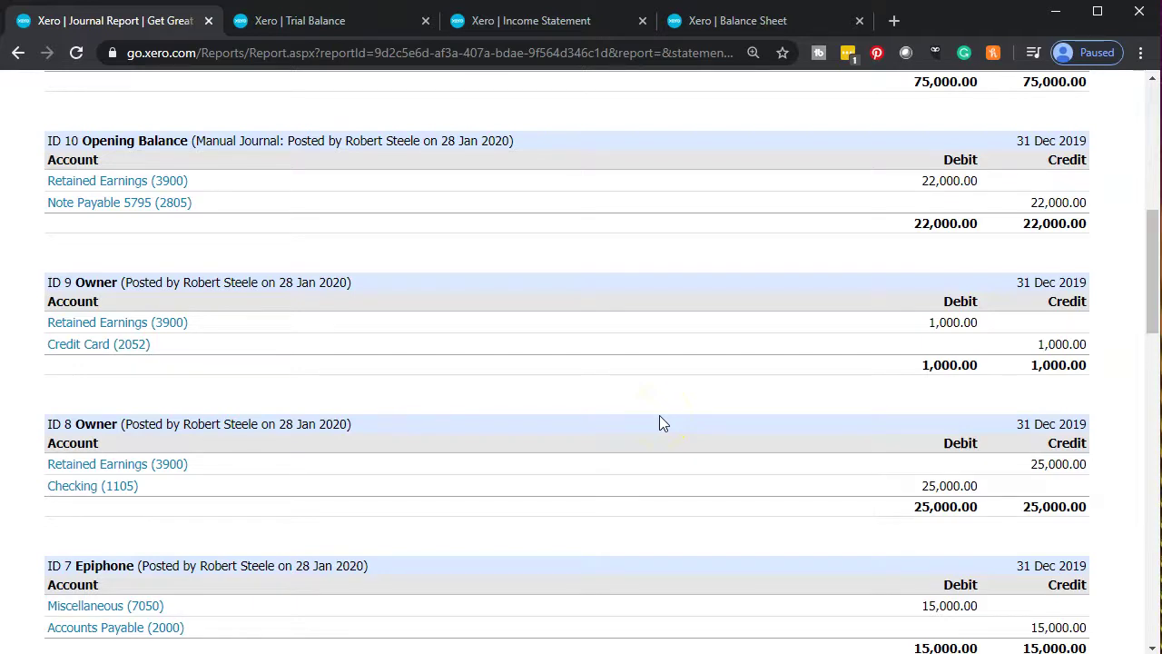
{"action": "scroll", "coordinate": [662, 422], "scroll_direction": "down", "scroll_amount": 1}
{"action": "scroll", "coordinate": [663, 423], "scroll_direction": "down", "scroll_amount": 1}
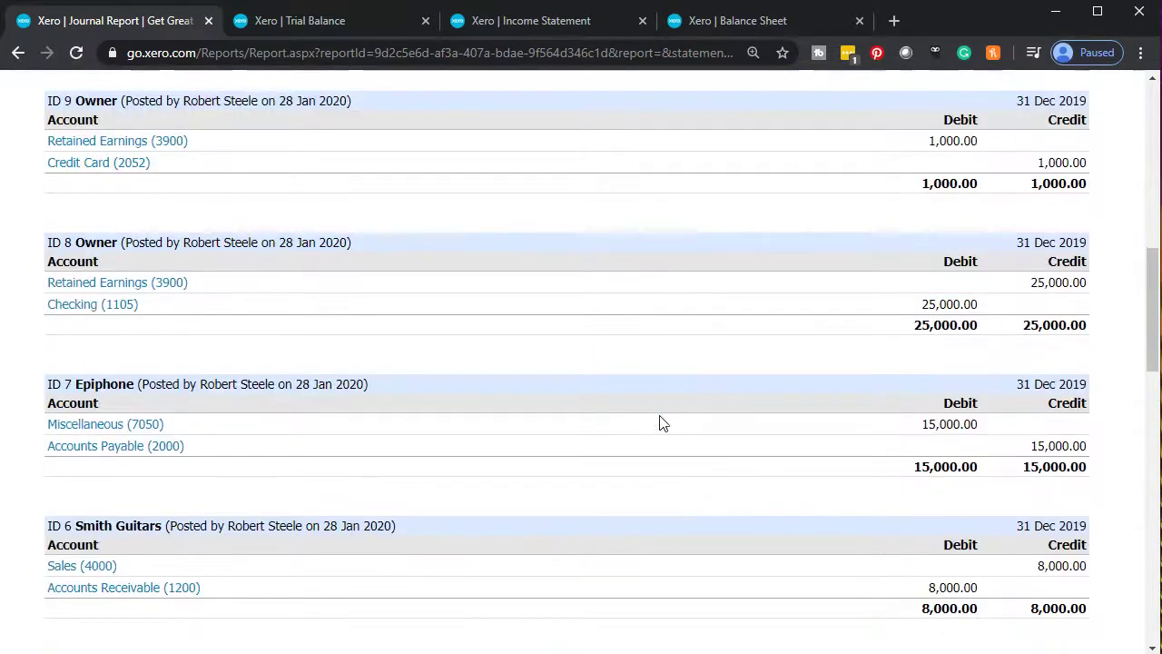
{"action": "scroll", "coordinate": [662, 423], "scroll_direction": "down", "scroll_amount": 3}
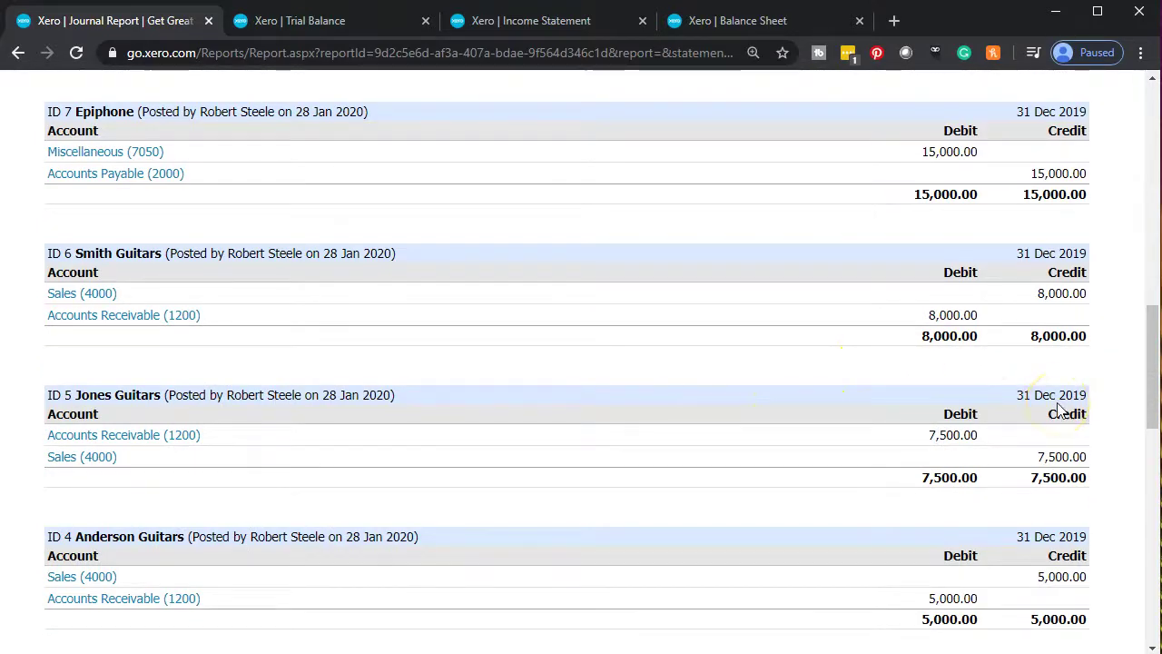
{"action": "scroll", "coordinate": [1058, 410], "scroll_direction": "down", "scroll_amount": 1}
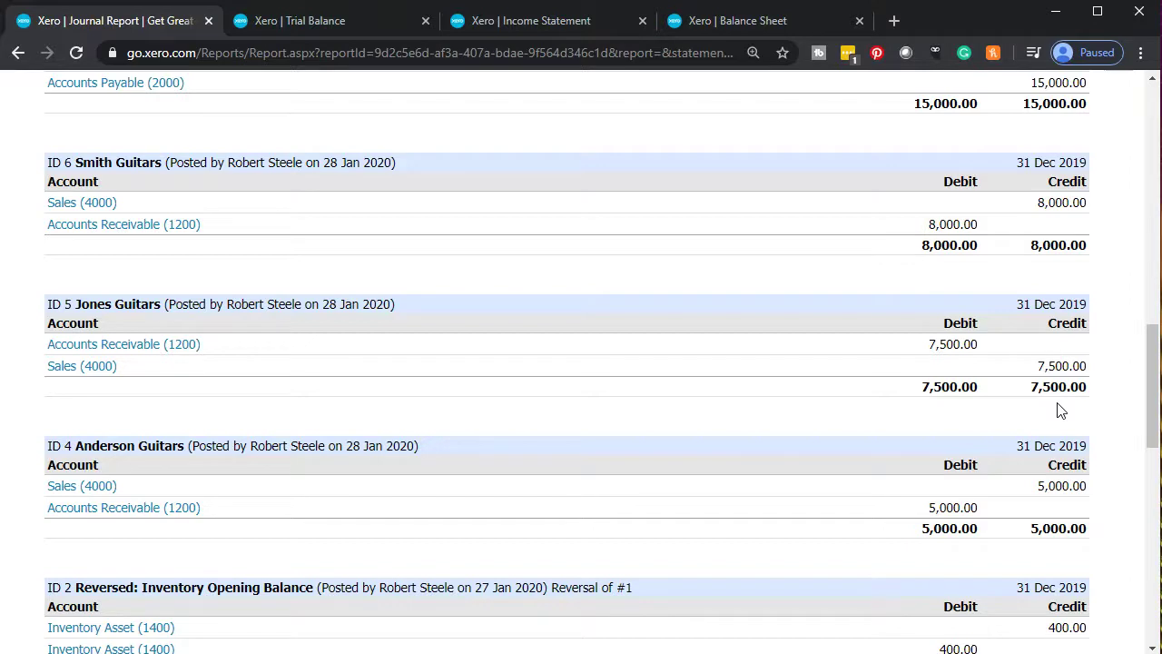
{"action": "scroll", "coordinate": [1058, 410], "scroll_direction": "down", "scroll_amount": 2}
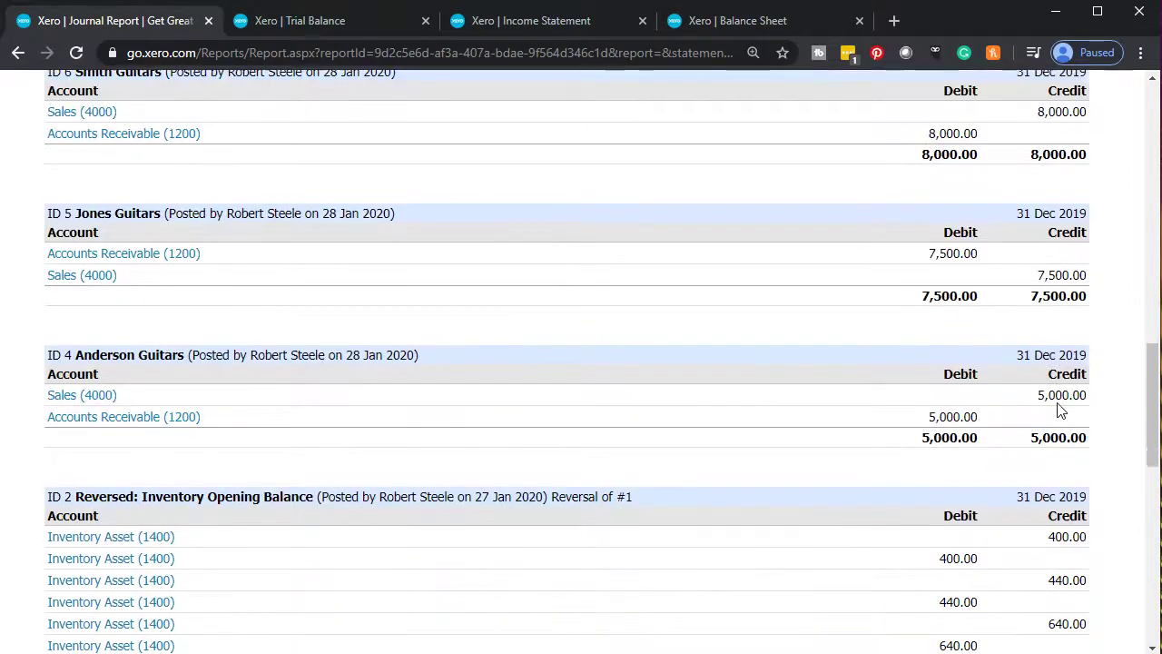
{"action": "scroll", "coordinate": [1059, 403], "scroll_direction": "down", "scroll_amount": 1}
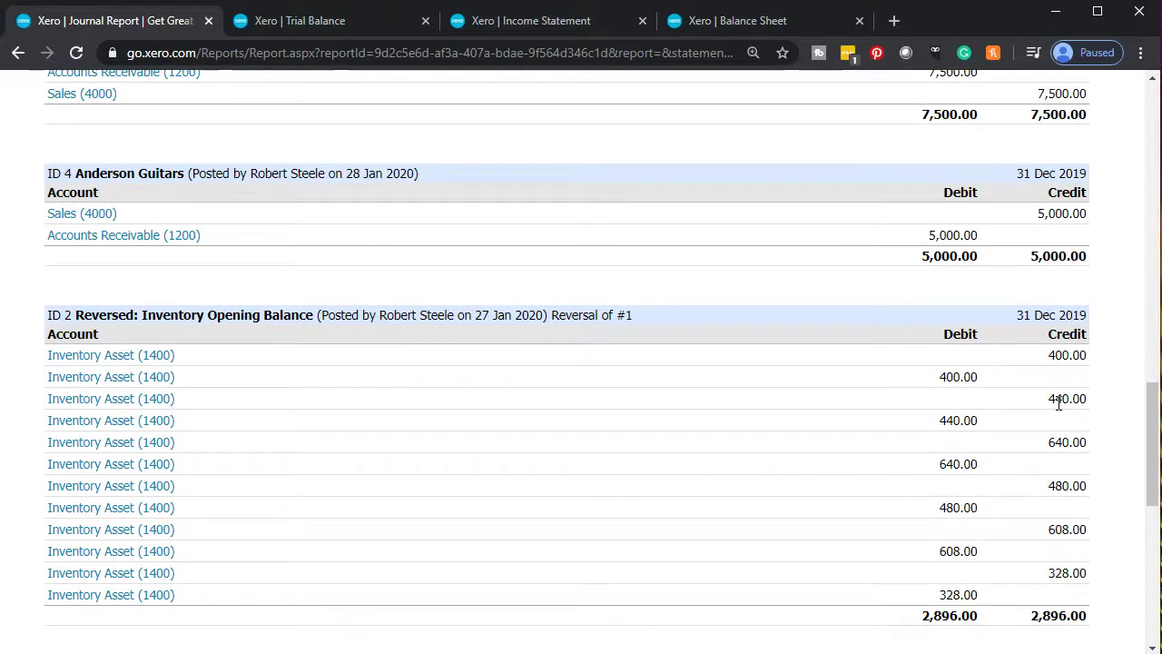
{"action": "scroll", "coordinate": [1058, 404], "scroll_direction": "down", "scroll_amount": 3}
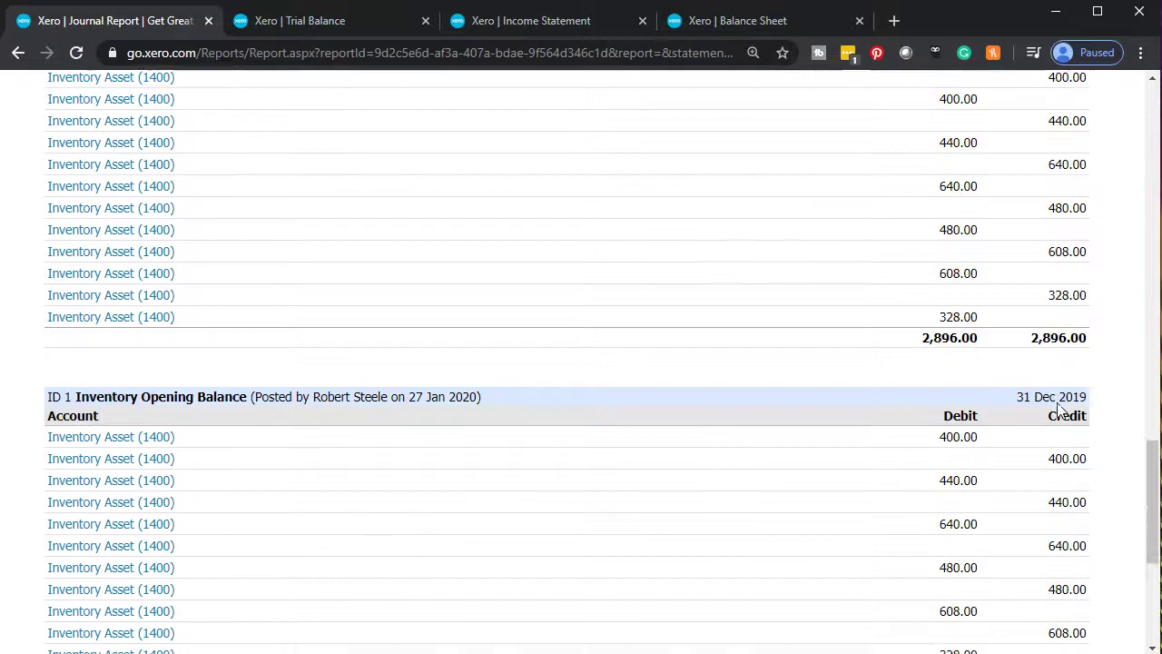
{"action": "scroll", "coordinate": [1058, 410], "scroll_direction": "down", "scroll_amount": 1}
{"action": "scroll", "coordinate": [1058, 409], "scroll_direction": "down", "scroll_amount": 1}
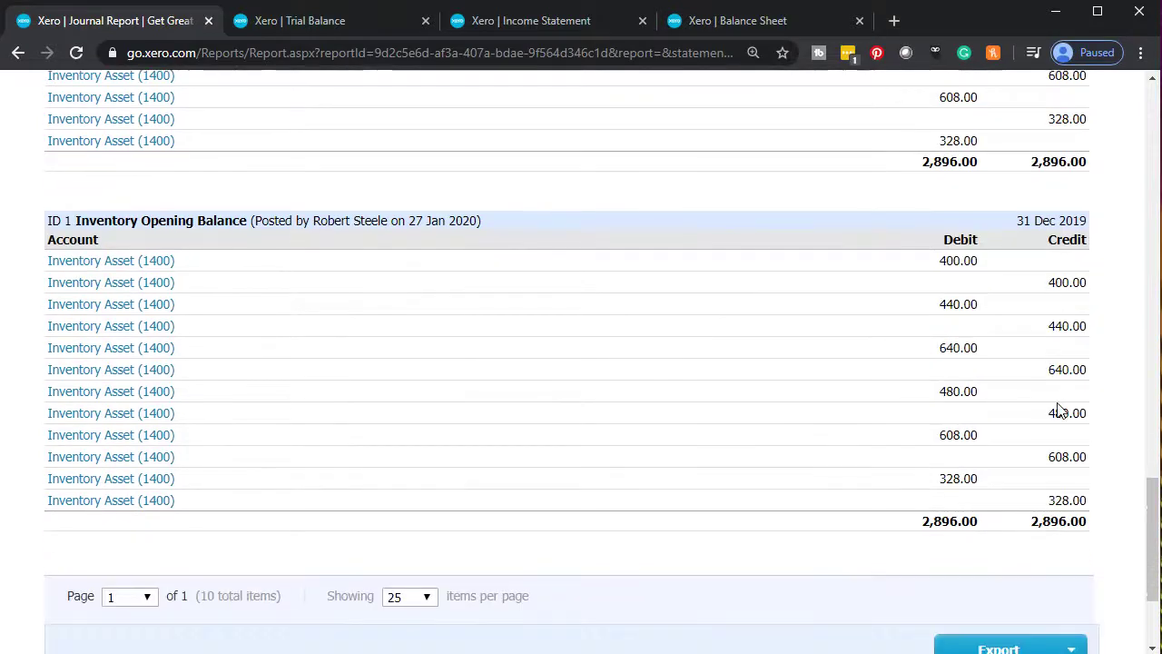
Step: Compare the Inventory Opening Balance entry with its reversal and duplicate the Journal Report's browser tab
{"action": "scroll", "coordinate": [1058, 409], "scroll_direction": "up", "scroll_amount": 4}
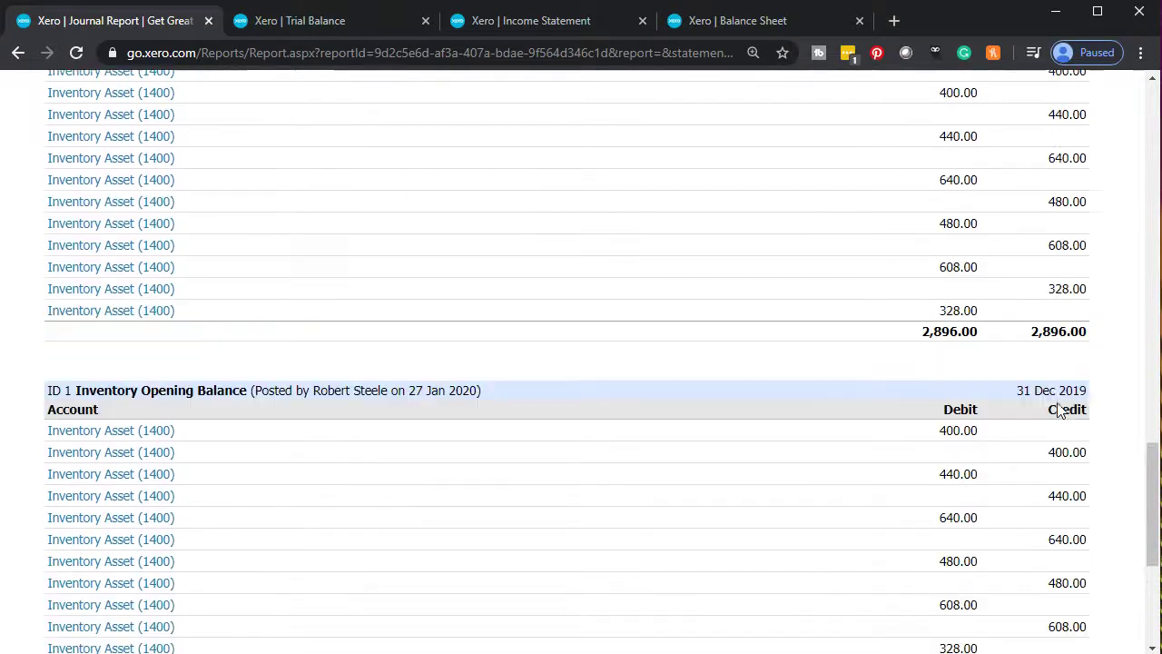
{"action": "scroll", "coordinate": [1058, 404], "scroll_direction": "up", "scroll_amount": 5}
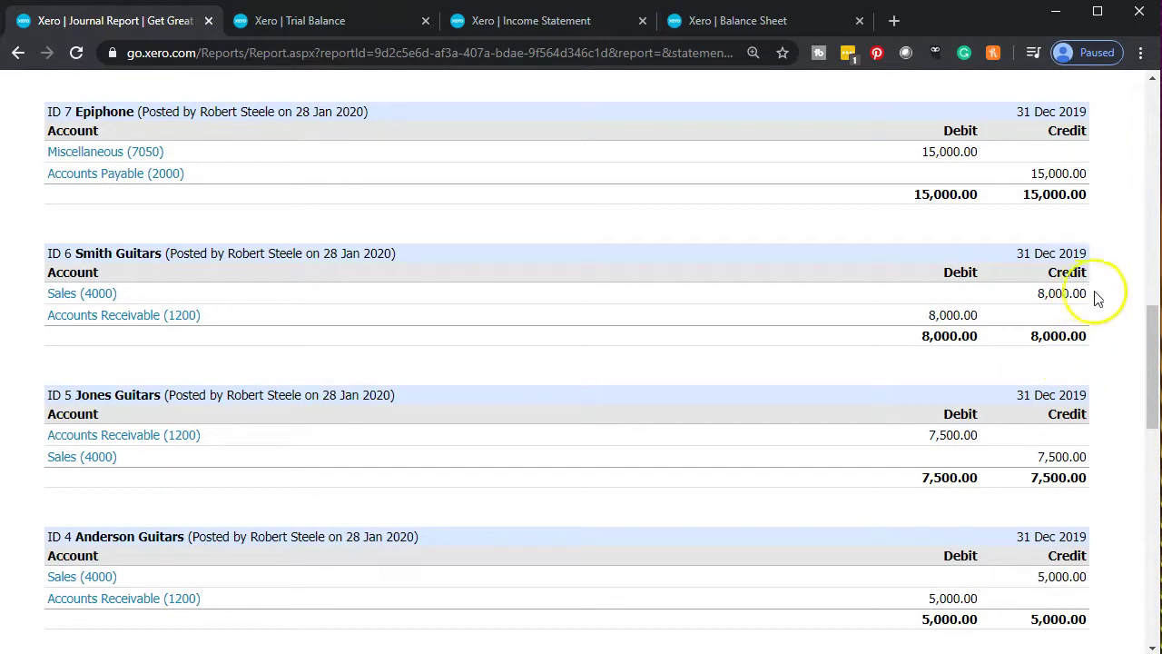
{"action": "scroll", "coordinate": [1108, 518], "scroll_direction": "down", "scroll_amount": 4}
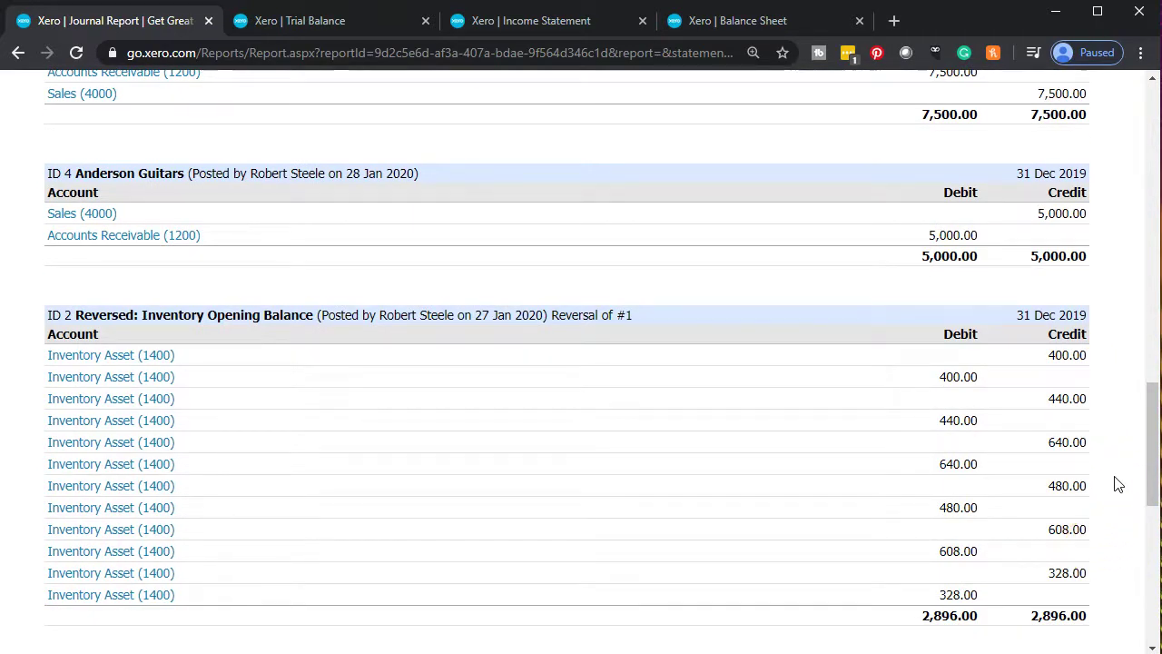
{"action": "scroll", "coordinate": [1118, 484], "scroll_direction": "down", "scroll_amount": 3}
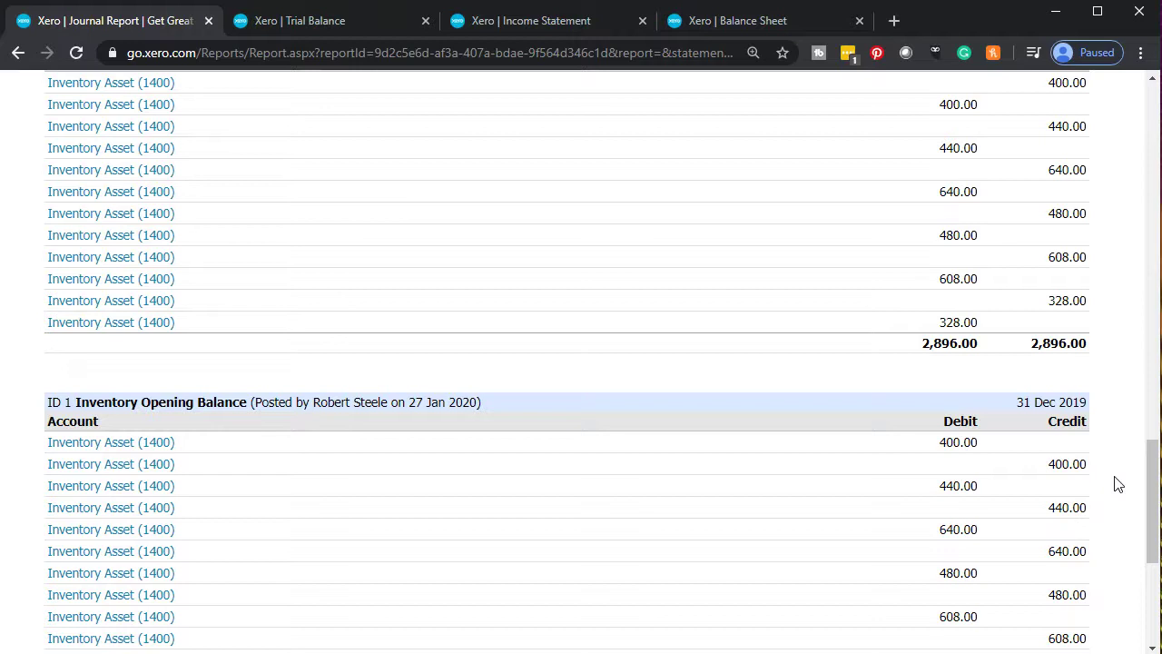
{"action": "scroll", "coordinate": [1118, 483], "scroll_direction": "up", "scroll_amount": 1}
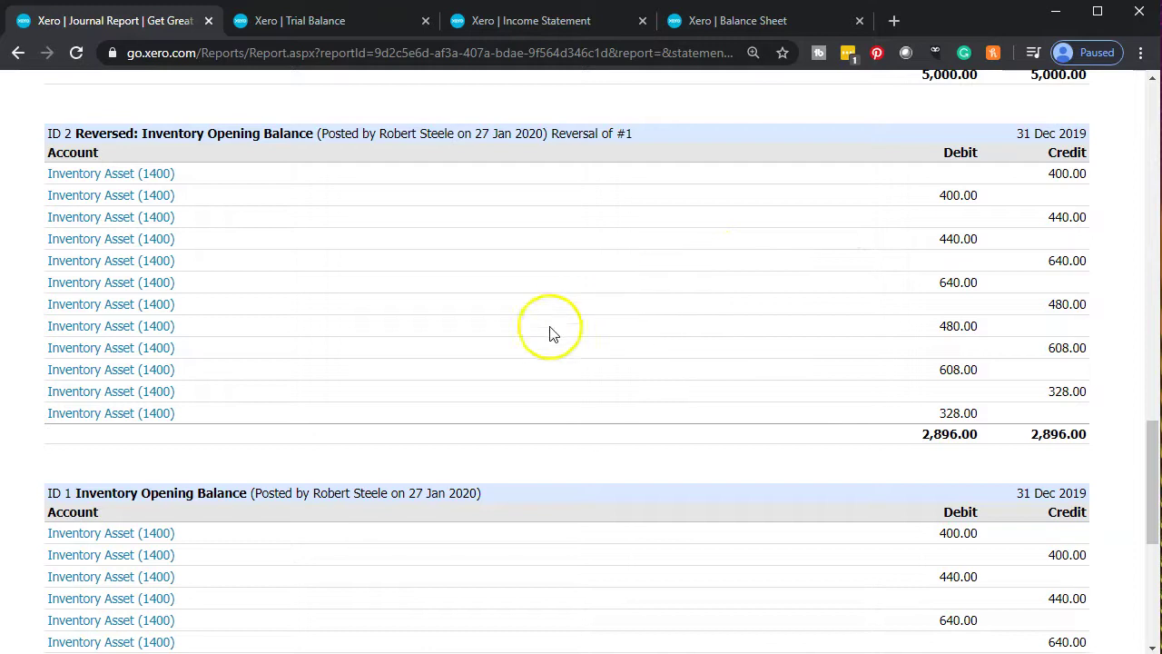
{"action": "right_click", "coordinate": [136, 18]}
{"action": "left_click", "coordinate": [163, 84]}
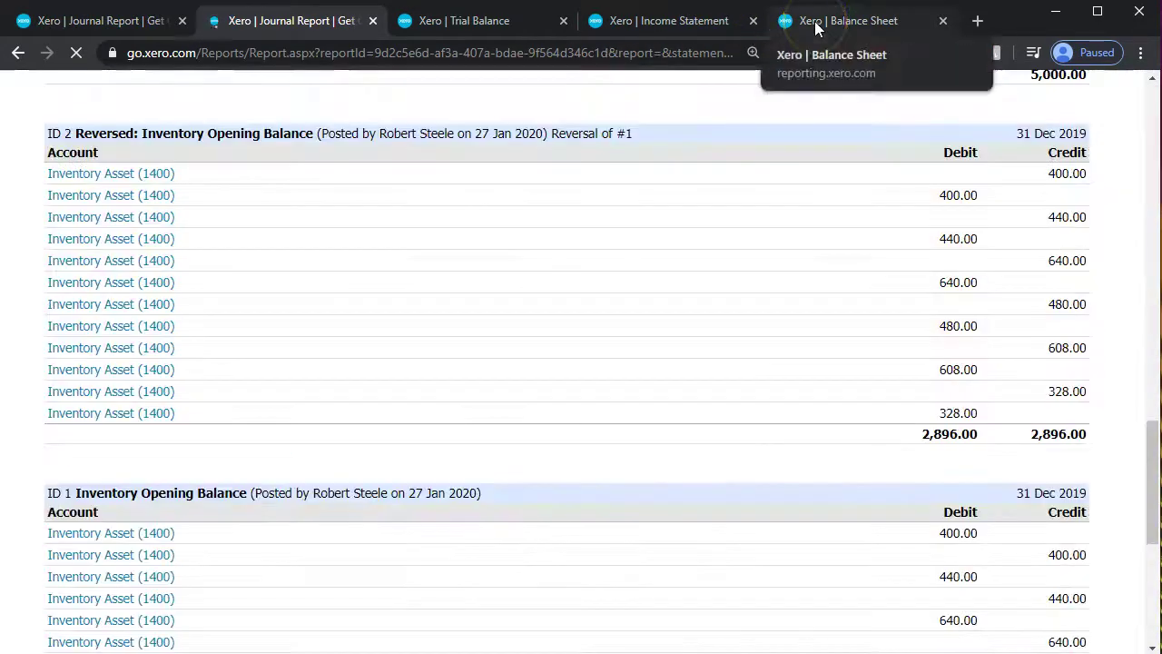
Step: Switch to the Balance Sheet tab, enlarge the page and examine the asset accounts down to Total Assets
{"action": "left_click", "coordinate": [815, 25]}
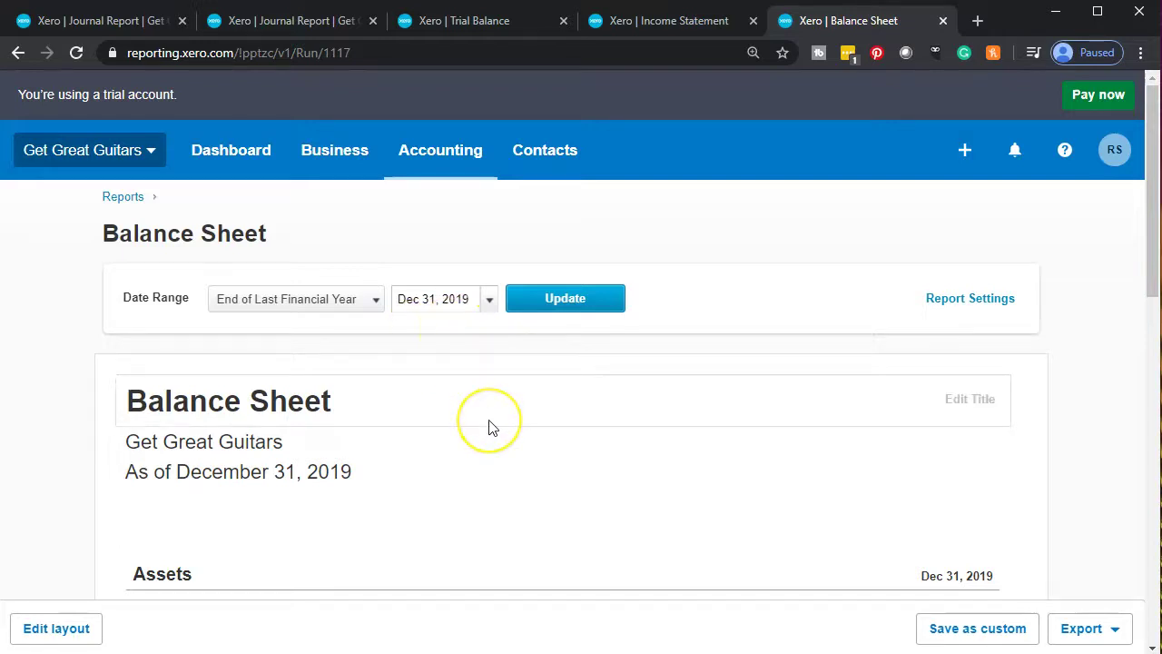
{"action": "key", "text": "ctrl+plus"}
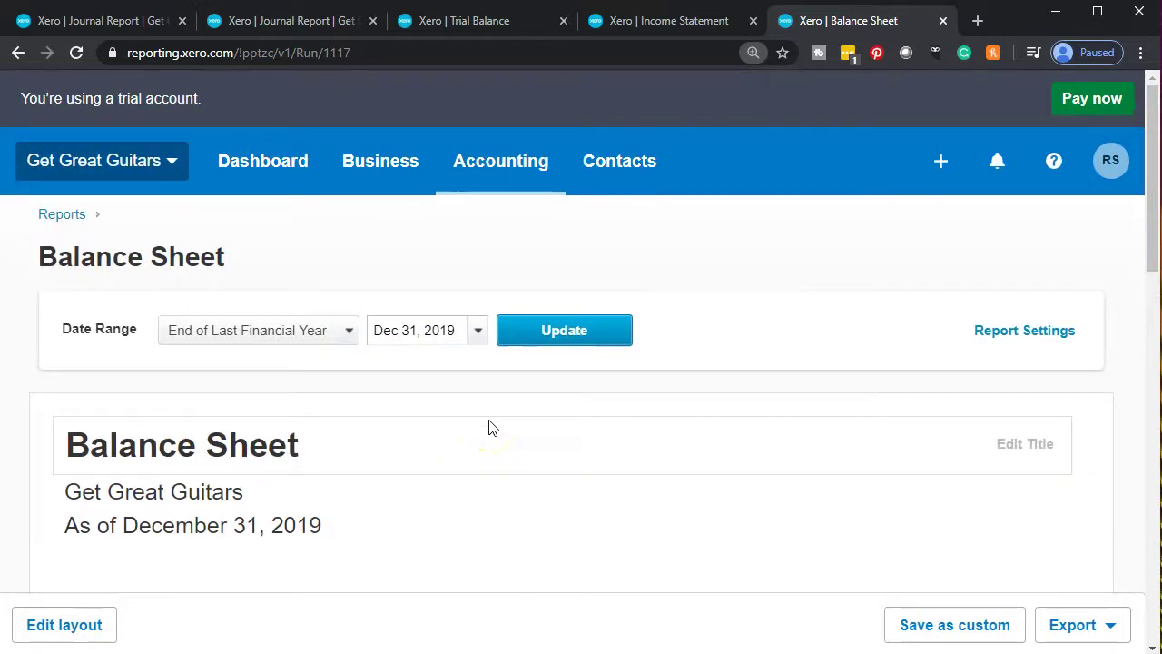
{"action": "key", "text": "ctrl+minus"}
{"action": "scroll", "coordinate": [488, 427], "scroll_direction": "down", "scroll_amount": 2}
{"action": "scroll", "coordinate": [488, 427], "scroll_direction": "down", "scroll_amount": 3}
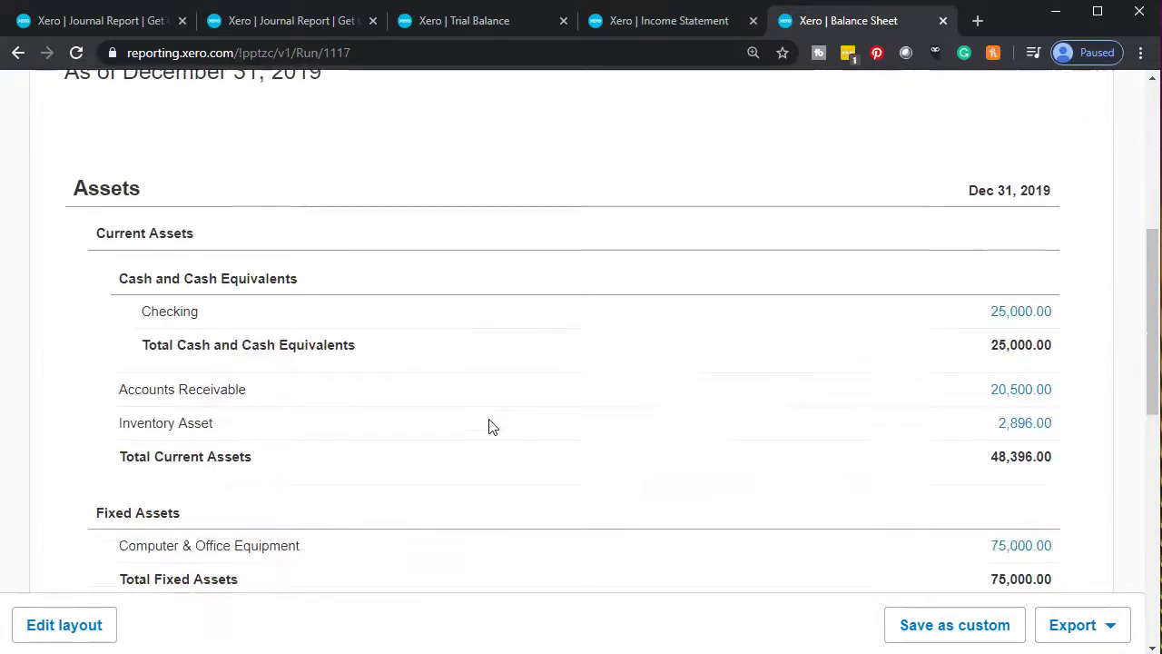
{"action": "scroll", "coordinate": [862, 354], "scroll_direction": "down", "scroll_amount": 1}
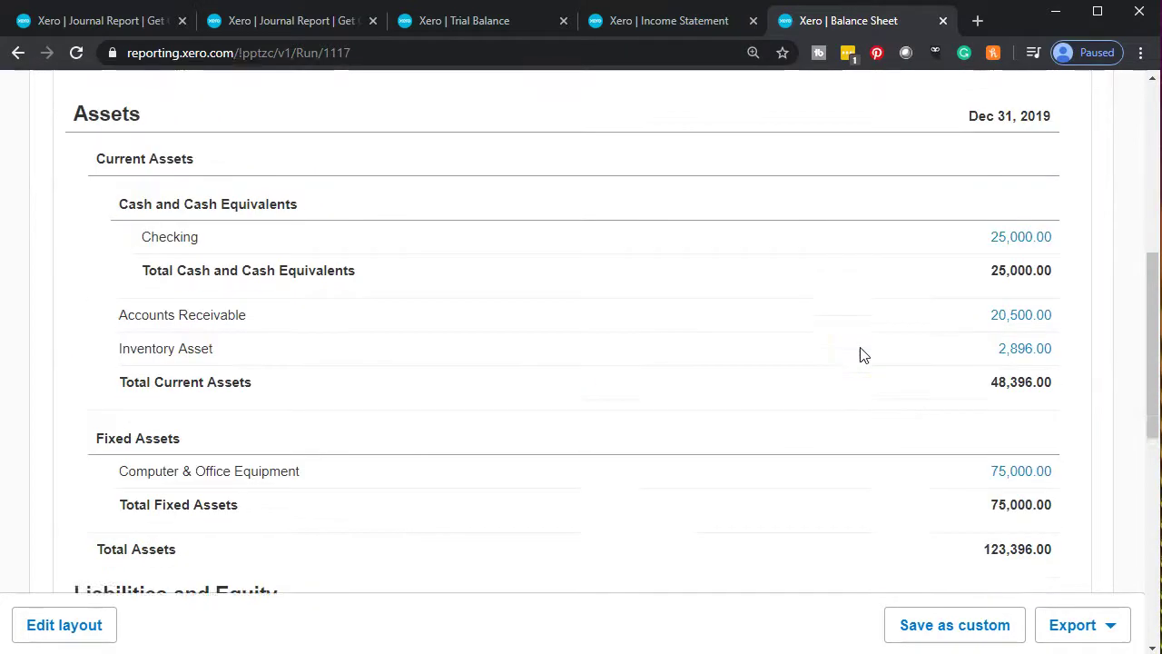
{"action": "scroll", "coordinate": [880, 352], "scroll_direction": "down", "scroll_amount": 1}
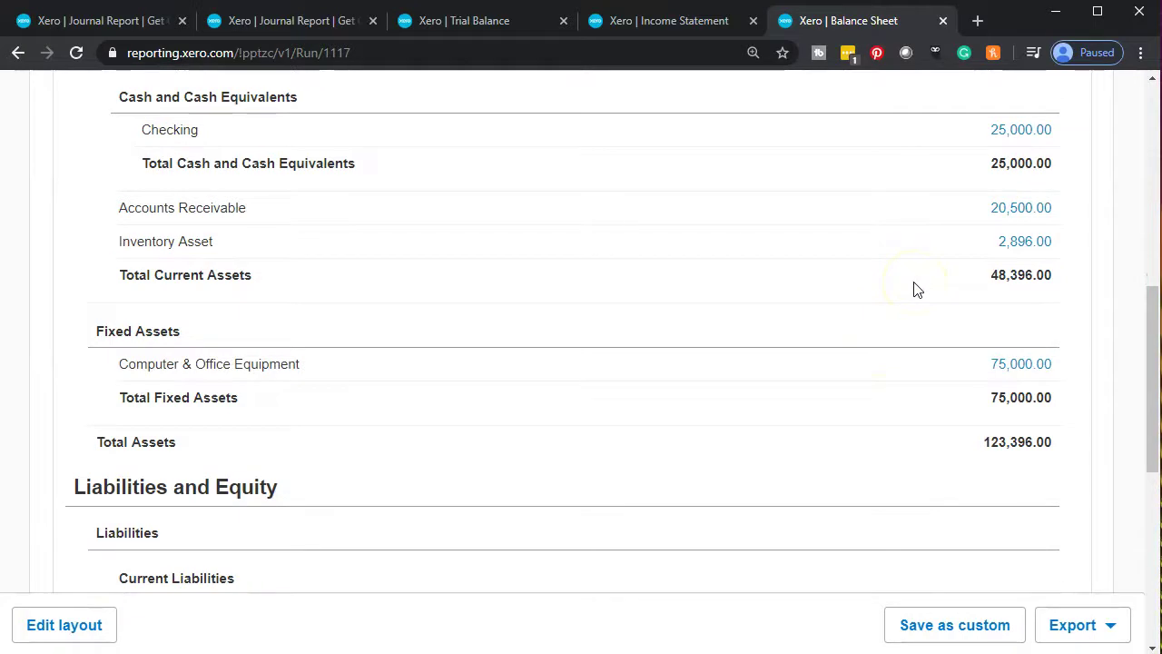
Step: Return to the Balance Sheet's date range, view its calendar and close it without choosing another date
{"action": "scroll", "coordinate": [915, 288], "scroll_direction": "up", "scroll_amount": 1}
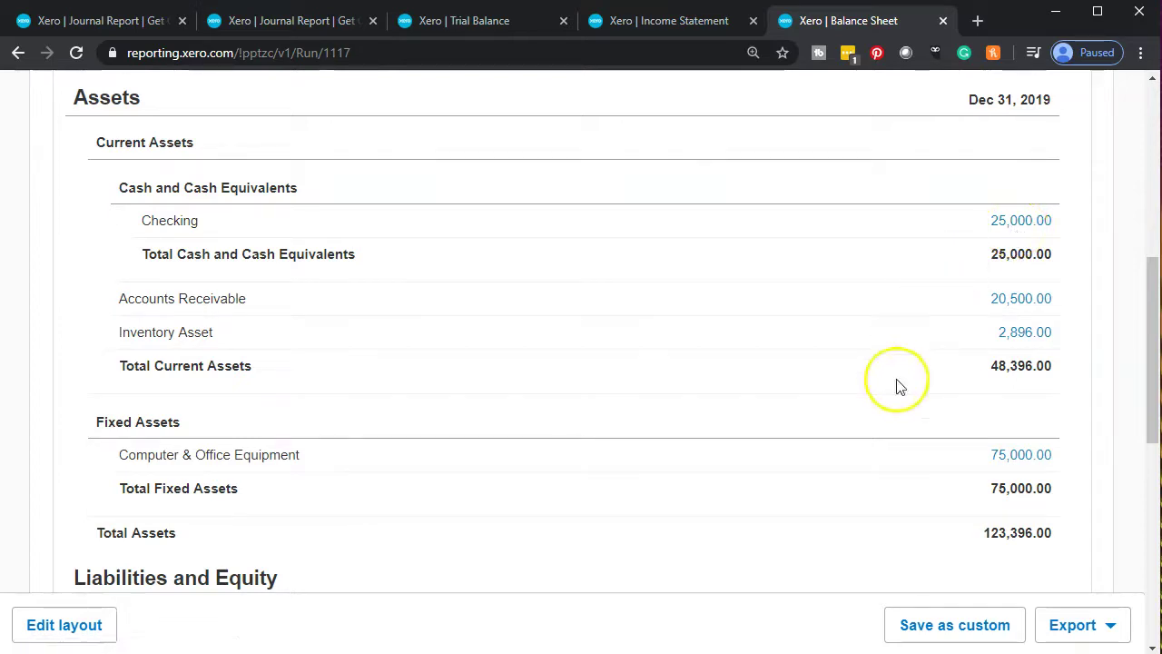
{"action": "scroll", "coordinate": [896, 386], "scroll_direction": "up", "scroll_amount": 3}
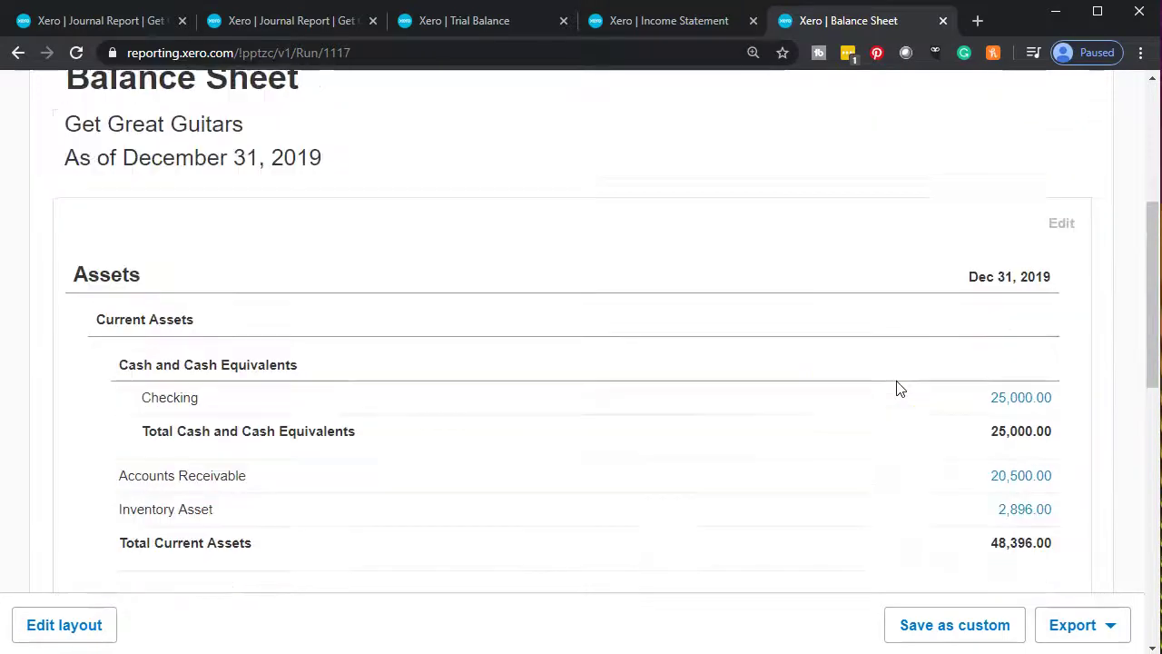
{"action": "scroll", "coordinate": [697, 320], "scroll_direction": "up", "scroll_amount": 3}
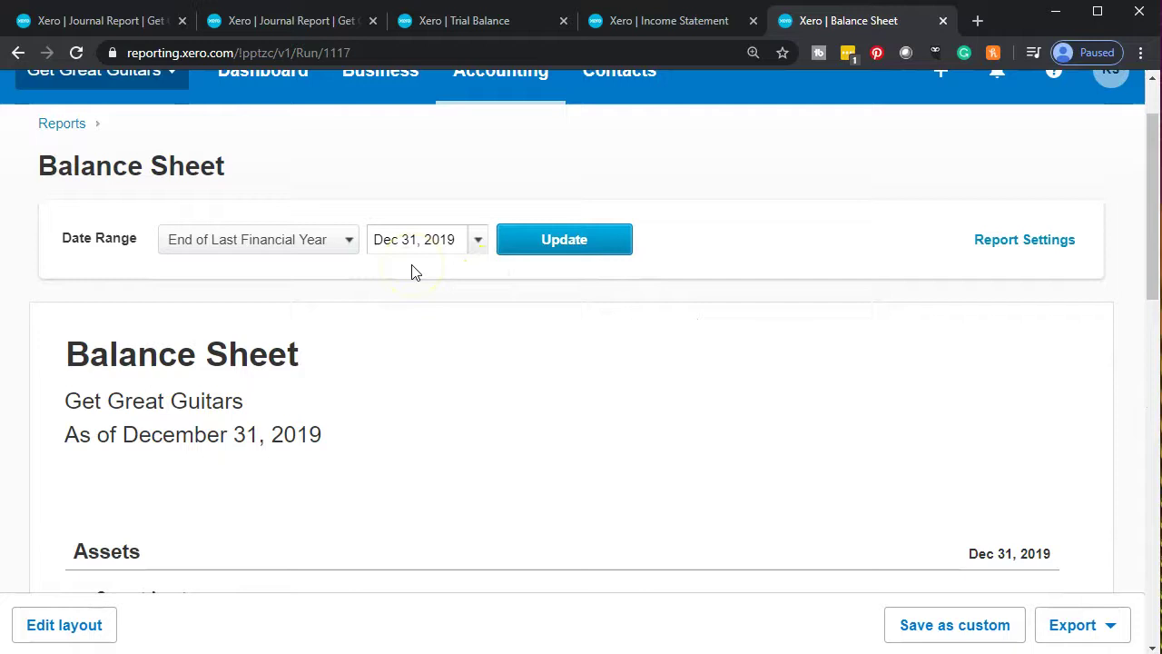
{"action": "left_click", "coordinate": [478, 254]}
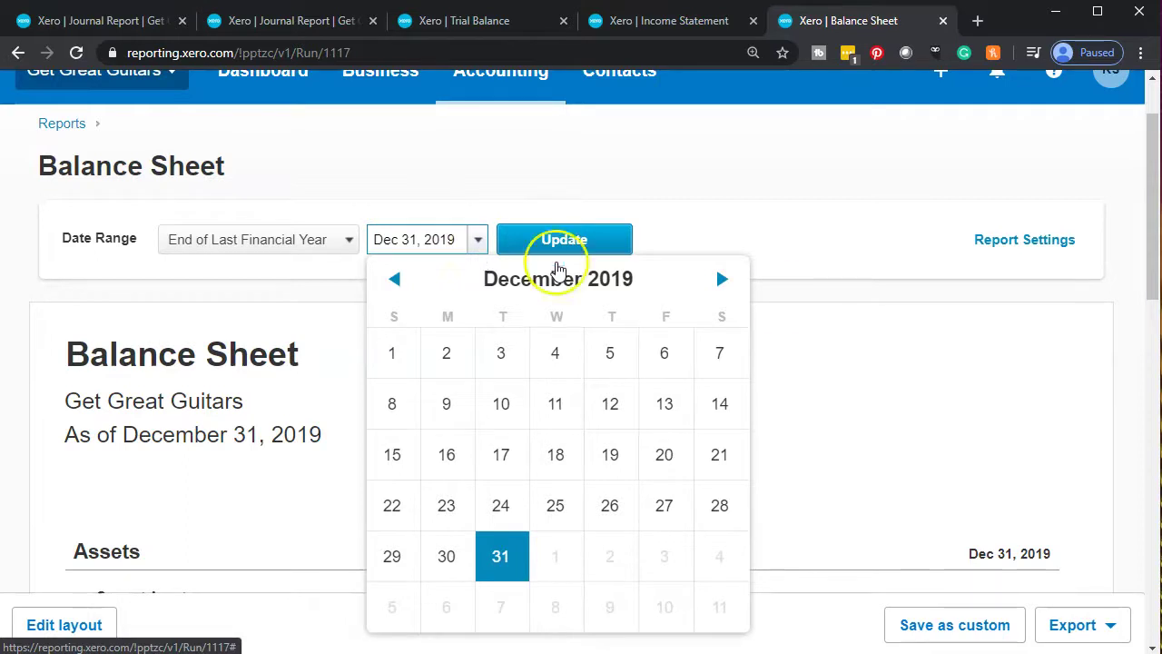
{"action": "left_click", "coordinate": [870, 381]}
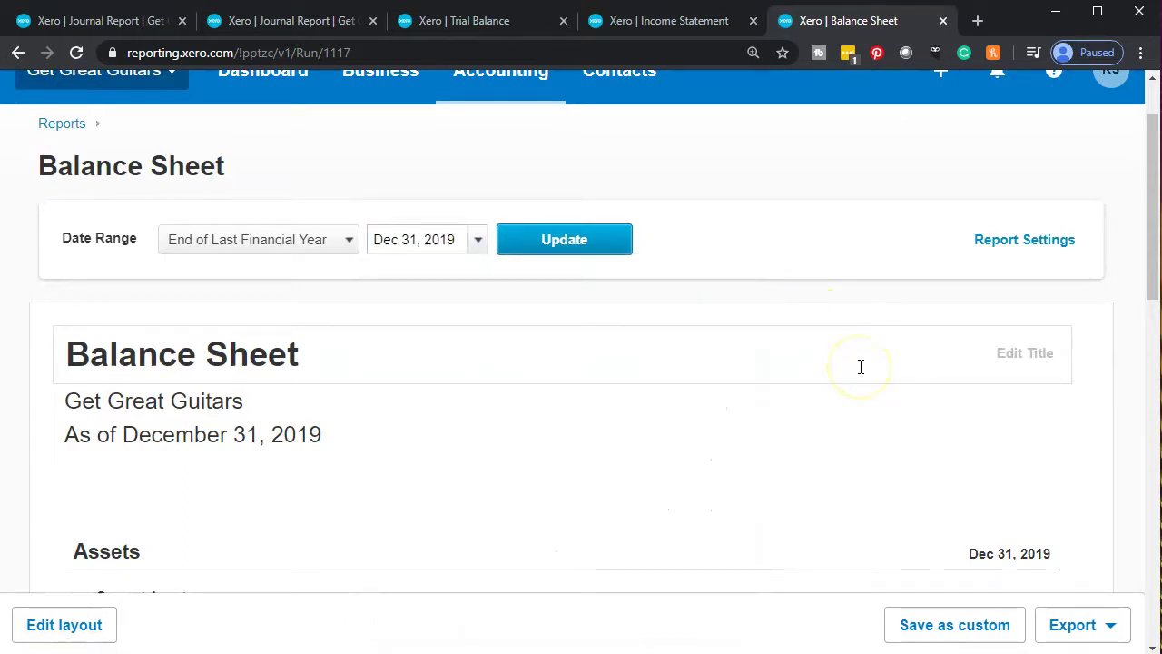
Step: Review the Balance Sheet from assets to Total Liabilities and Equity, and switch to Beginning Balances 12.31.19.pdf in Adobe Acrobat Reader for comparison
{"action": "scroll", "coordinate": [861, 366], "scroll_direction": "down", "scroll_amount": 4}
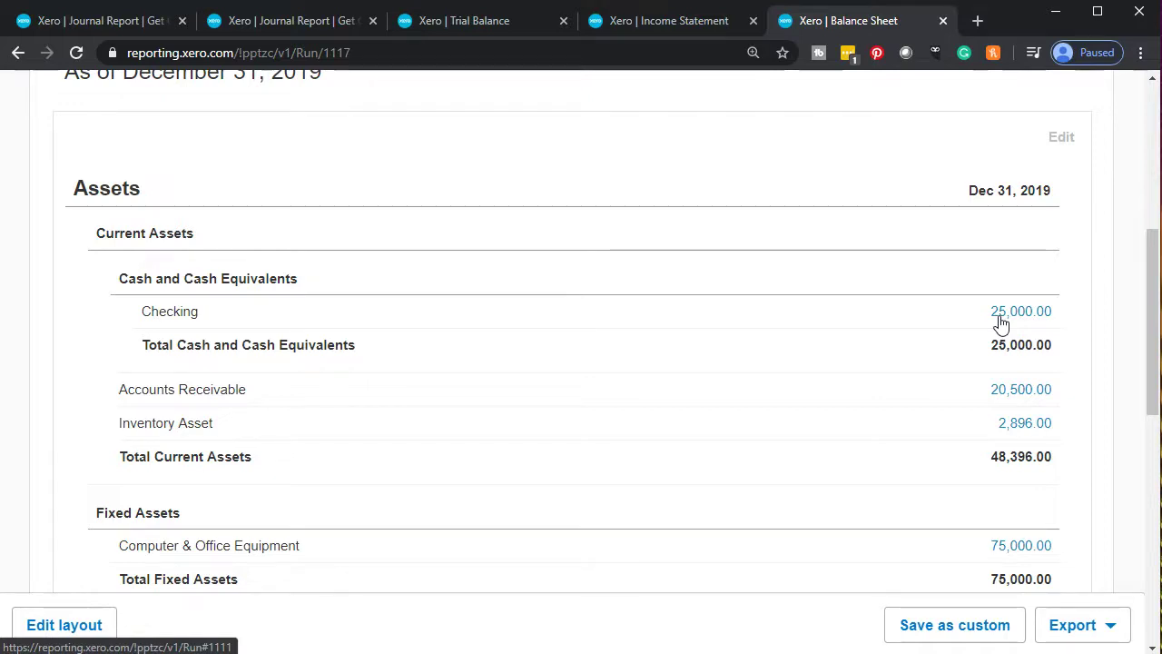
{"action": "scroll", "coordinate": [1001, 323], "scroll_direction": "down", "scroll_amount": 1}
{"action": "left_click", "coordinate": [1004, 233]}
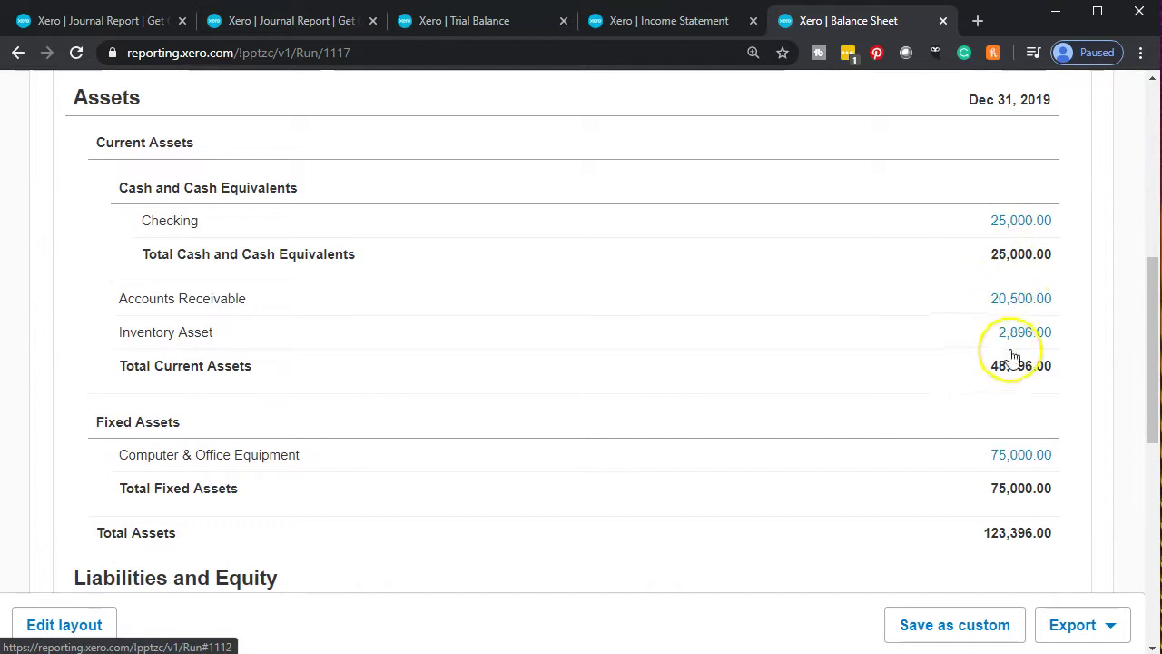
{"action": "scroll", "coordinate": [1013, 355], "scroll_direction": "down", "scroll_amount": 1}
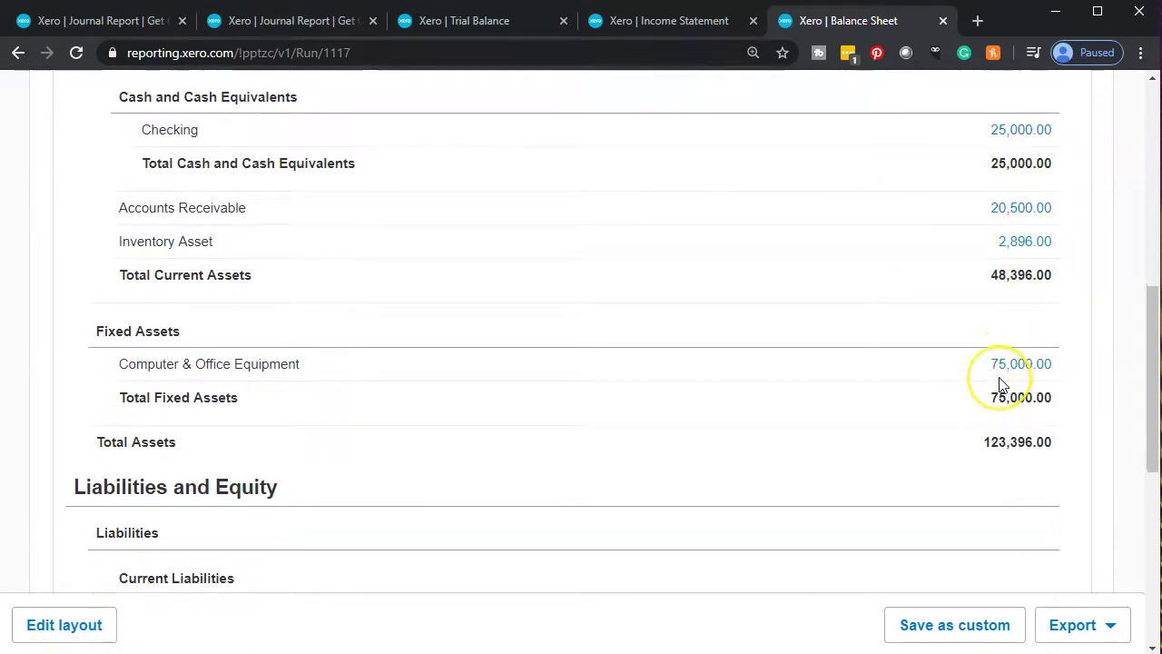
{"action": "scroll", "coordinate": [1001, 386], "scroll_direction": "down", "scroll_amount": 3}
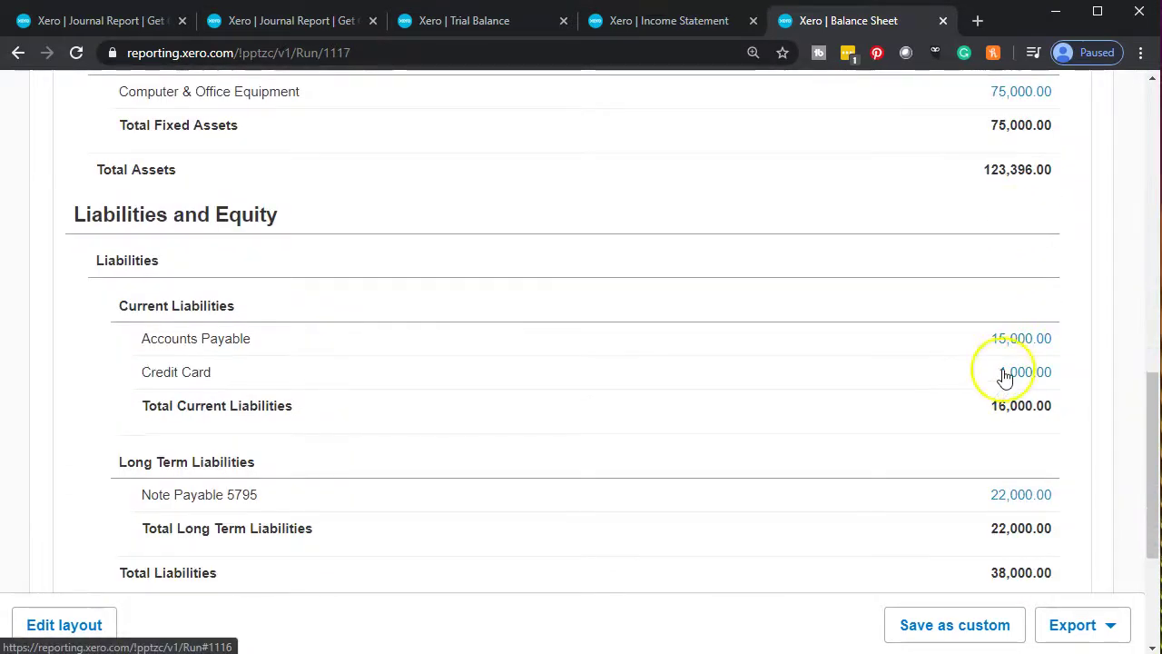
{"action": "scroll", "coordinate": [1006, 366], "scroll_direction": "down", "scroll_amount": 1}
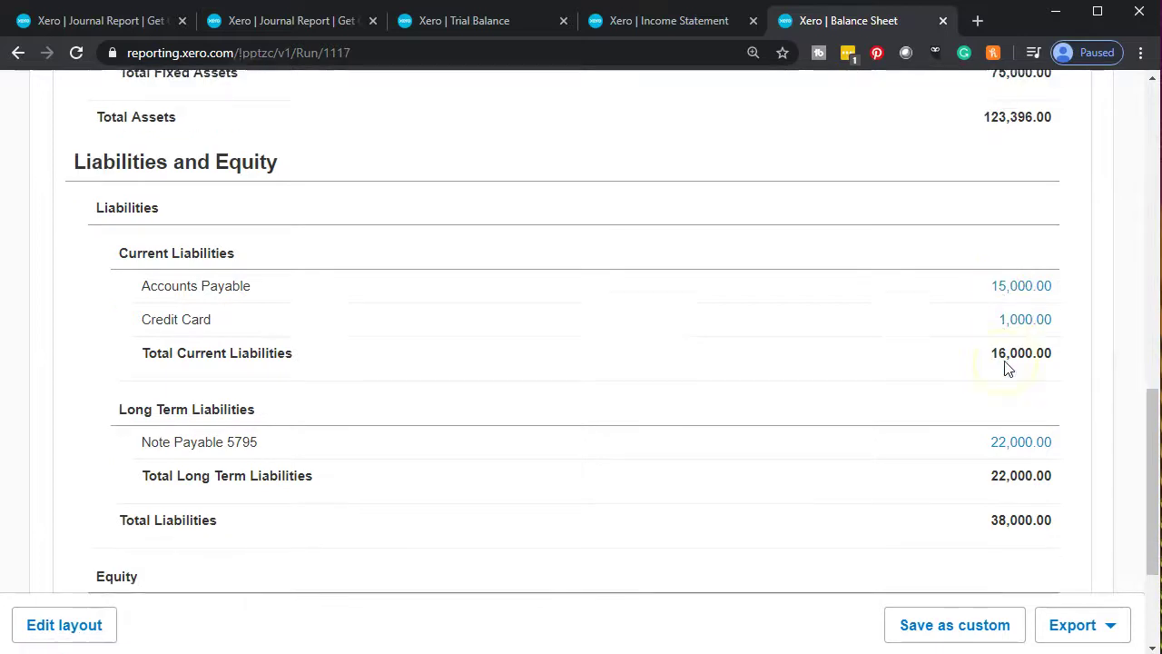
{"action": "scroll", "coordinate": [1006, 395], "scroll_direction": "down", "scroll_amount": 2}
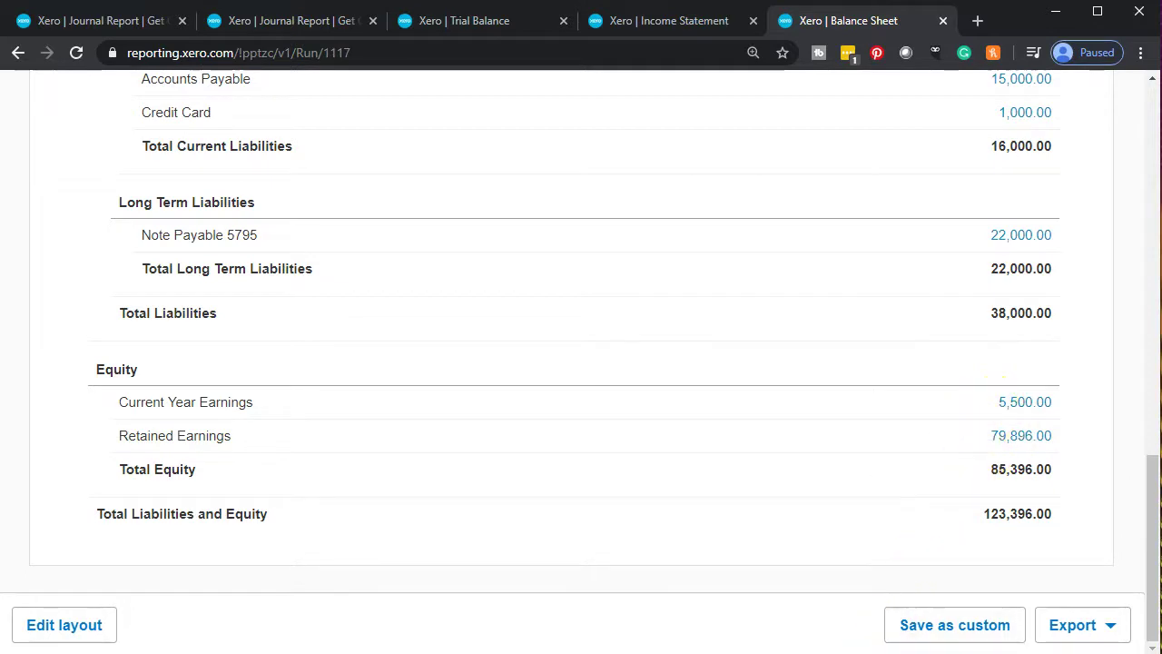
{"action": "left_click", "coordinate": [817, 622]}
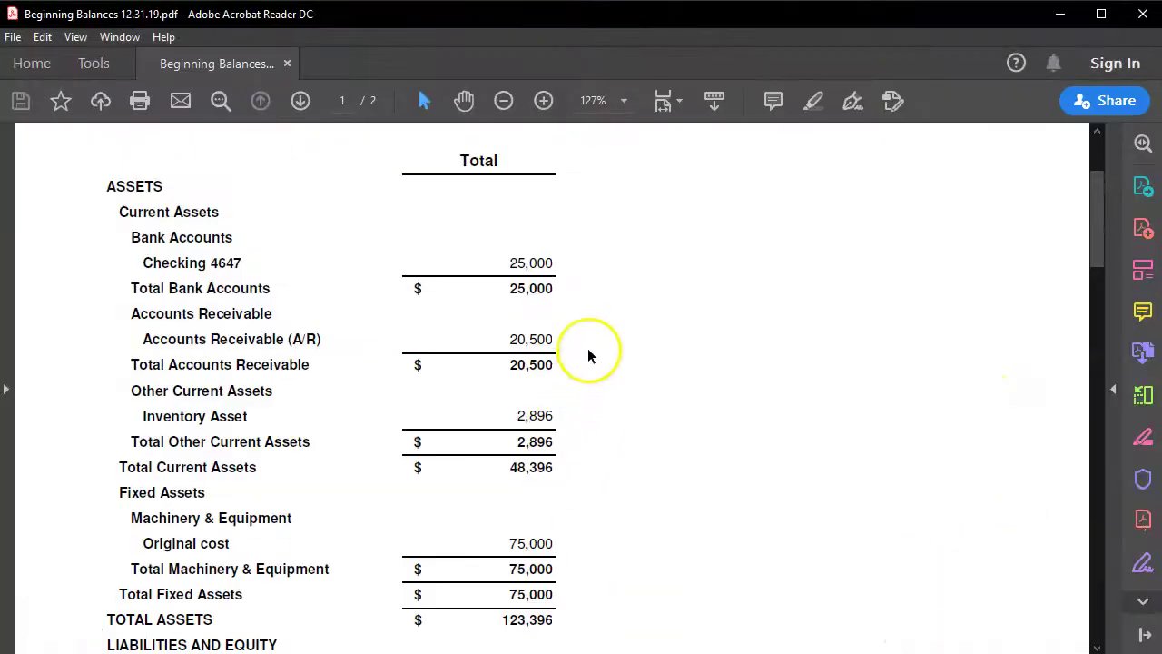
Step: Review the PDF's balances down to Total Liabilities and Equity and compare its equity section with the Balance Sheet in Xero
{"action": "scroll", "coordinate": [590, 350], "scroll_direction": "down", "scroll_amount": 1}
{"action": "scroll", "coordinate": [591, 350], "scroll_direction": "up", "scroll_amount": 1}
{"action": "scroll", "coordinate": [591, 350], "scroll_direction": "down", "scroll_amount": 8}
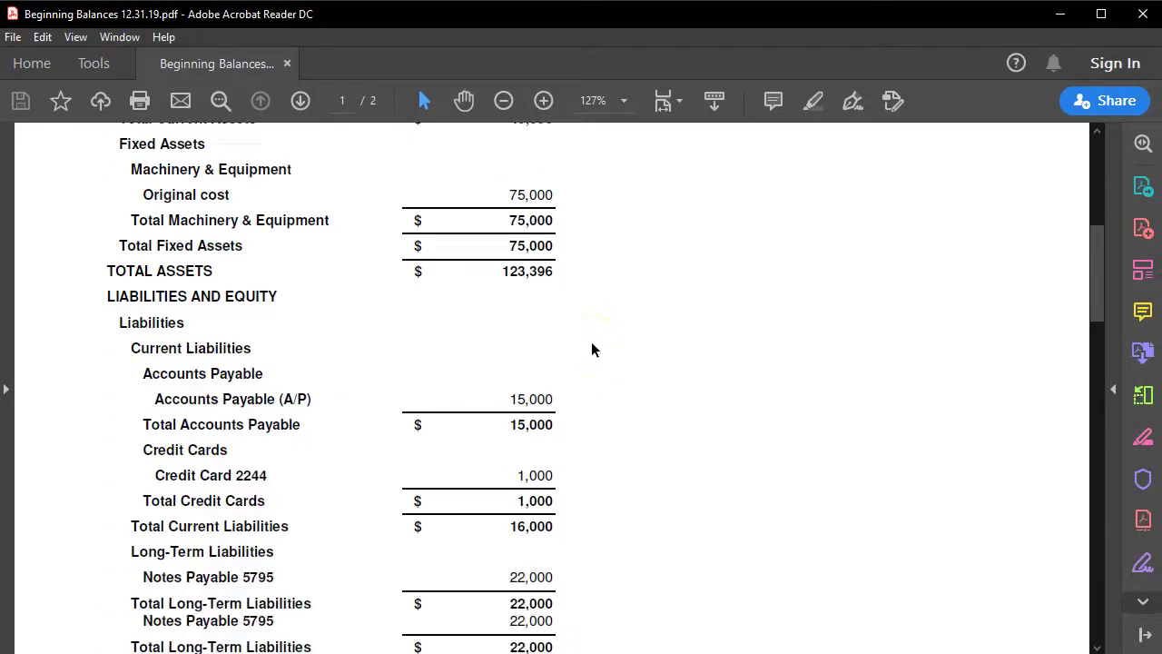
{"action": "scroll", "coordinate": [591, 350], "scroll_direction": "down", "scroll_amount": 4}
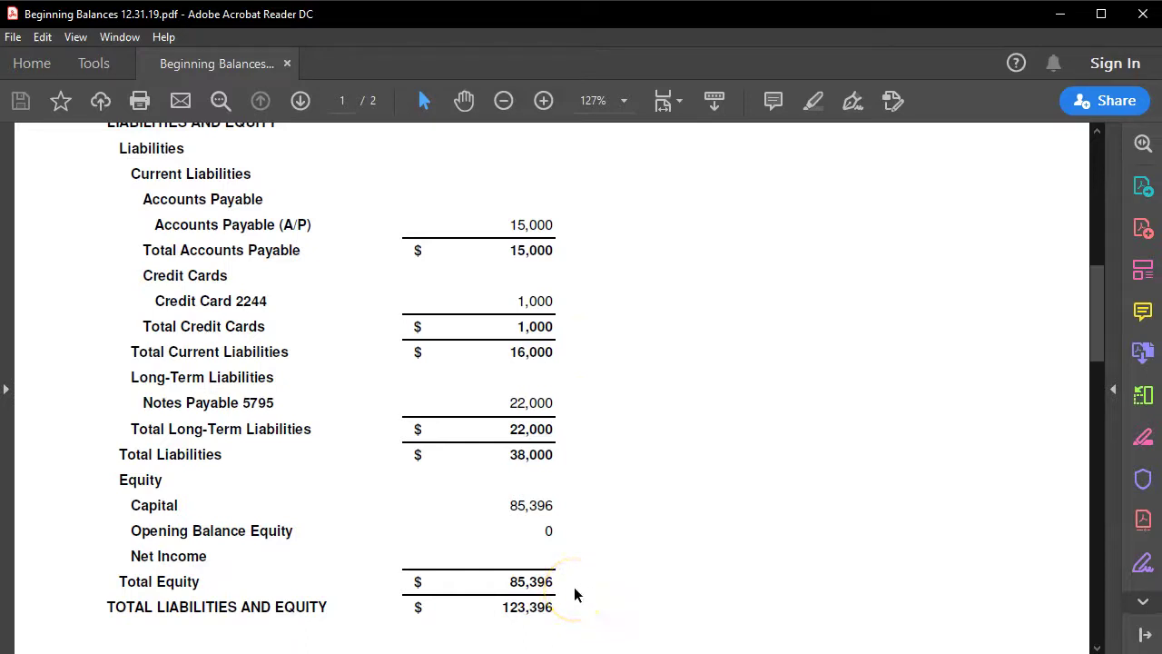
{"action": "left_click", "coordinate": [1060, 15]}
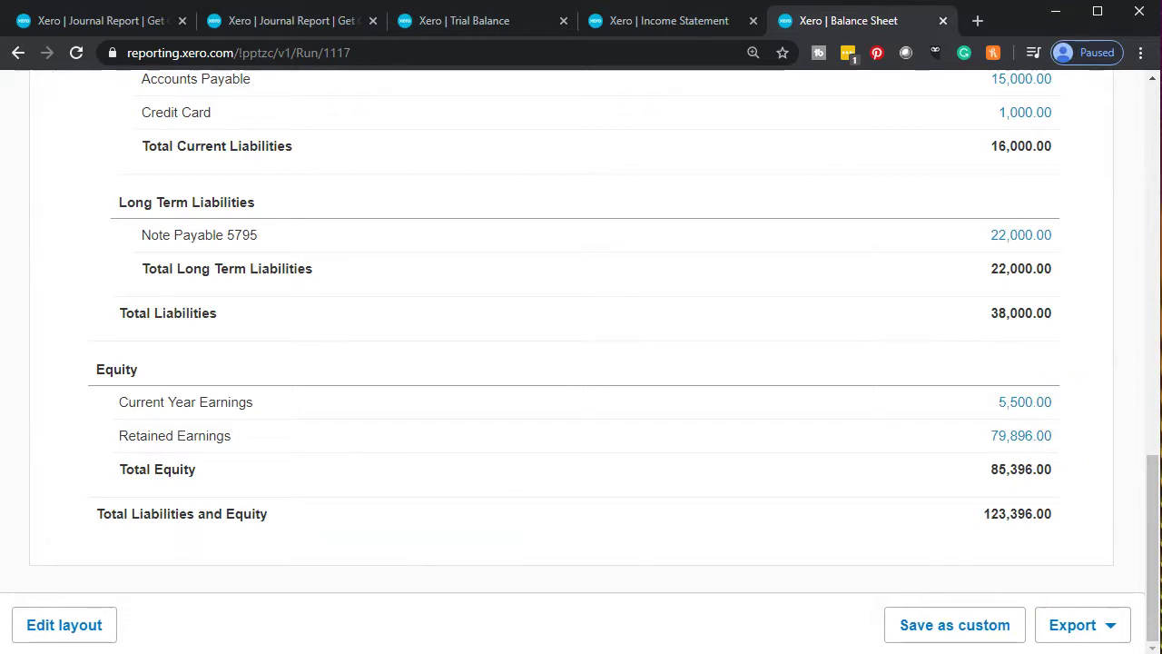
{"action": "key", "text": "alt+Tab"}
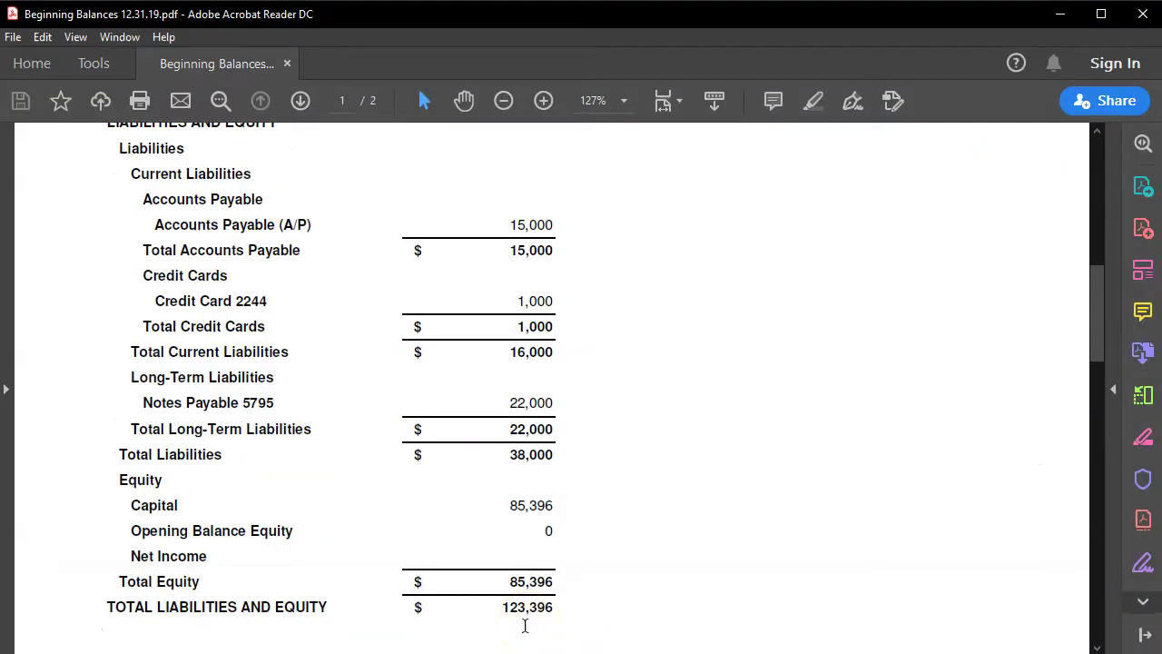
{"action": "left_click", "coordinate": [1061, 14]}
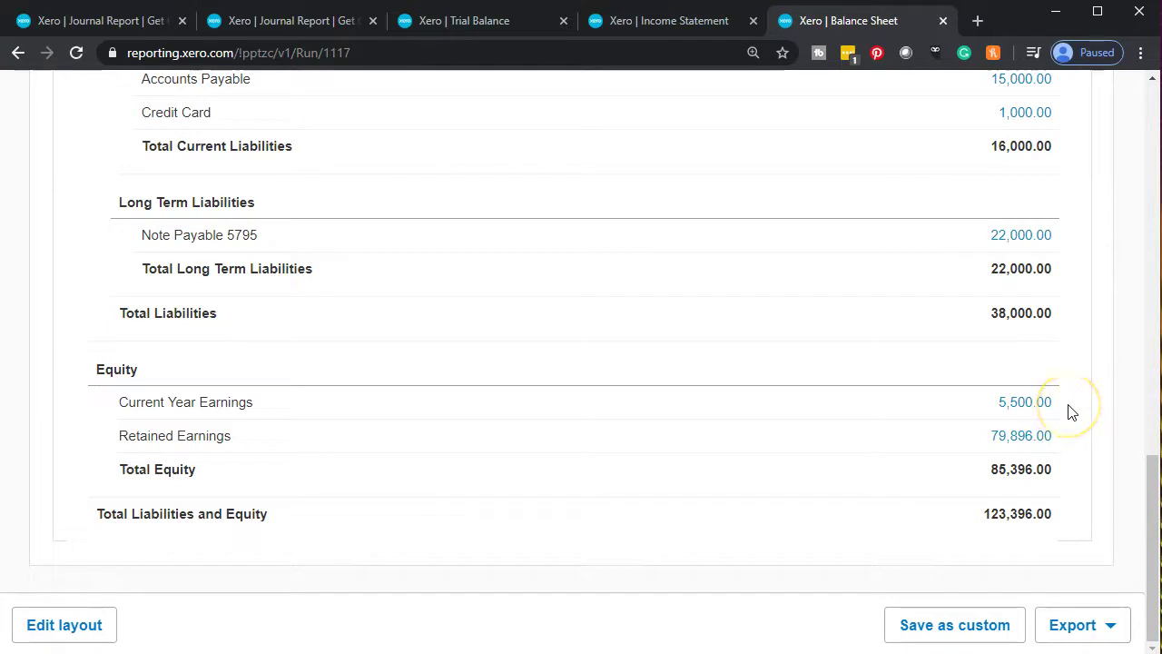
Step: Set the Balance Sheet date to Jan 1, 2020 and update the report
{"action": "scroll", "coordinate": [664, 423], "scroll_direction": "up", "scroll_amount": 15}
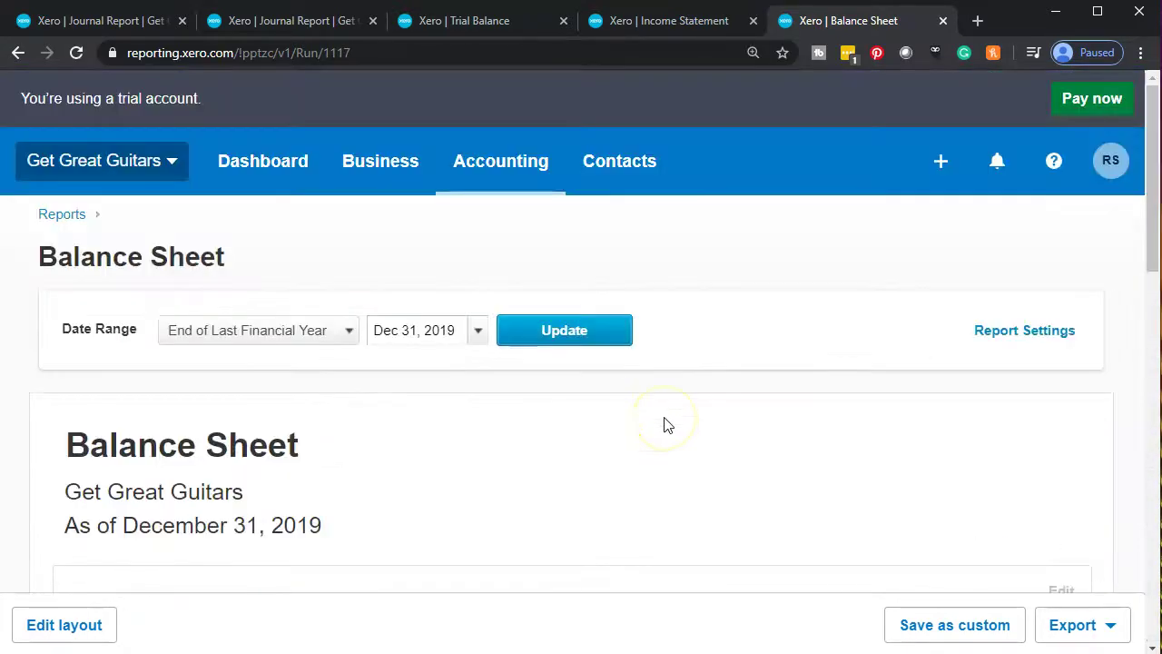
{"action": "left_click", "coordinate": [478, 330]}
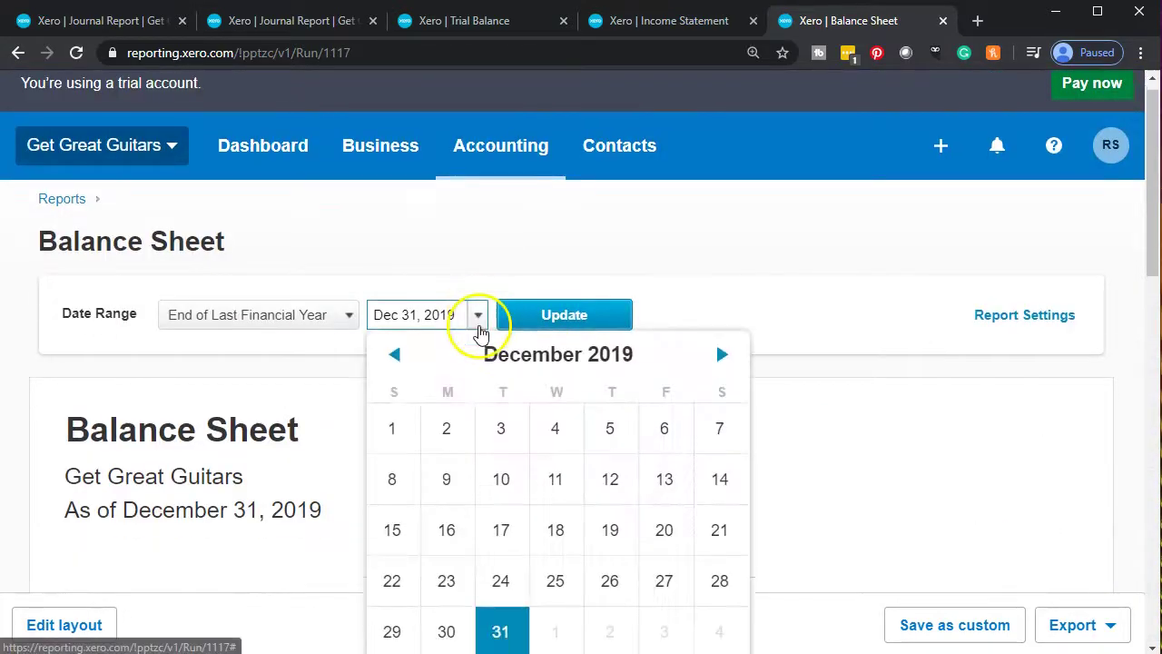
{"action": "left_click", "coordinate": [722, 354]}
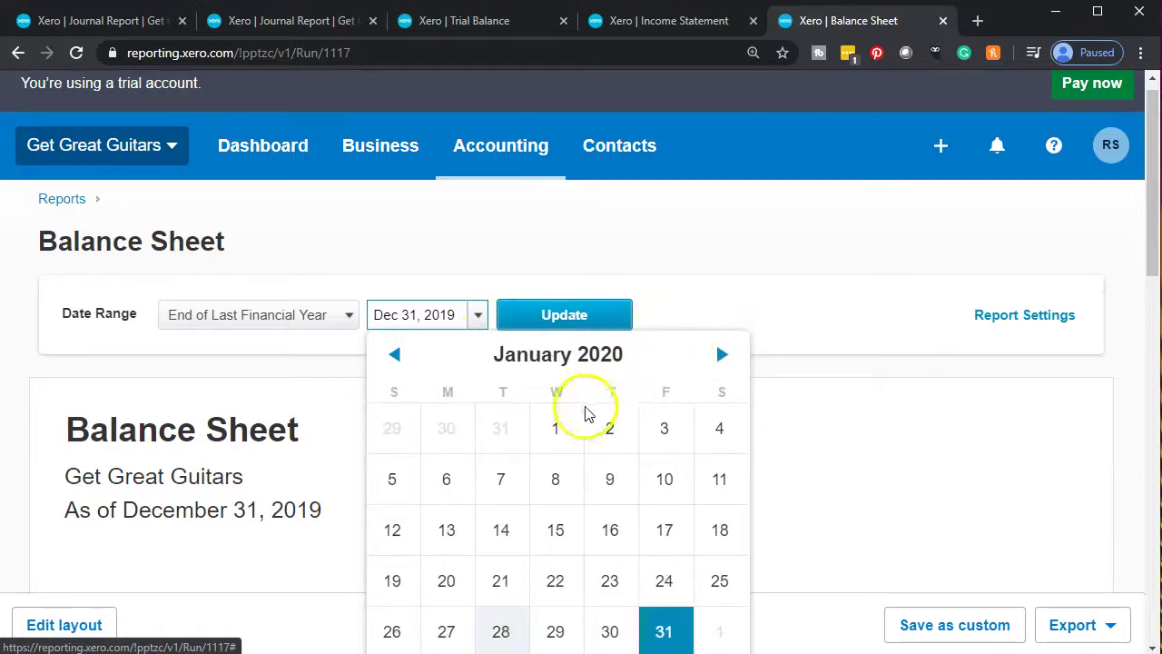
{"action": "left_click", "coordinate": [563, 429]}
{"action": "left_click", "coordinate": [565, 320]}
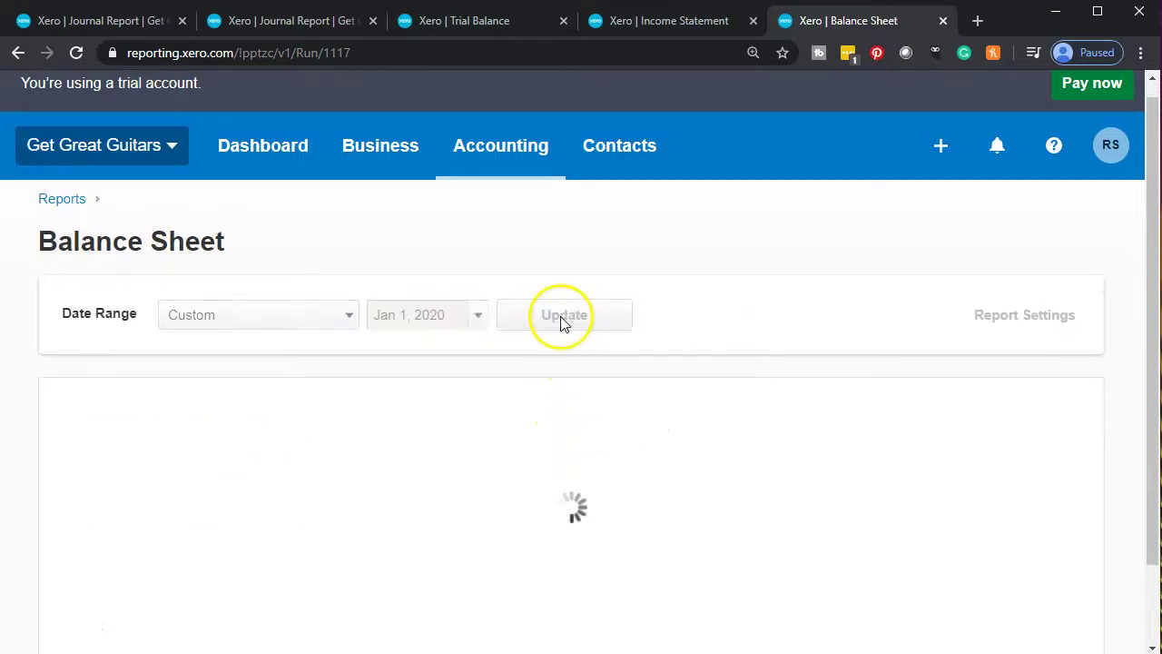
Step: Review the January 1, 2020 Balance Sheet from assets to equity, focusing on Retained Earnings, and return to its date range
{"action": "scroll", "coordinate": [803, 441], "scroll_direction": "down", "scroll_amount": 5}
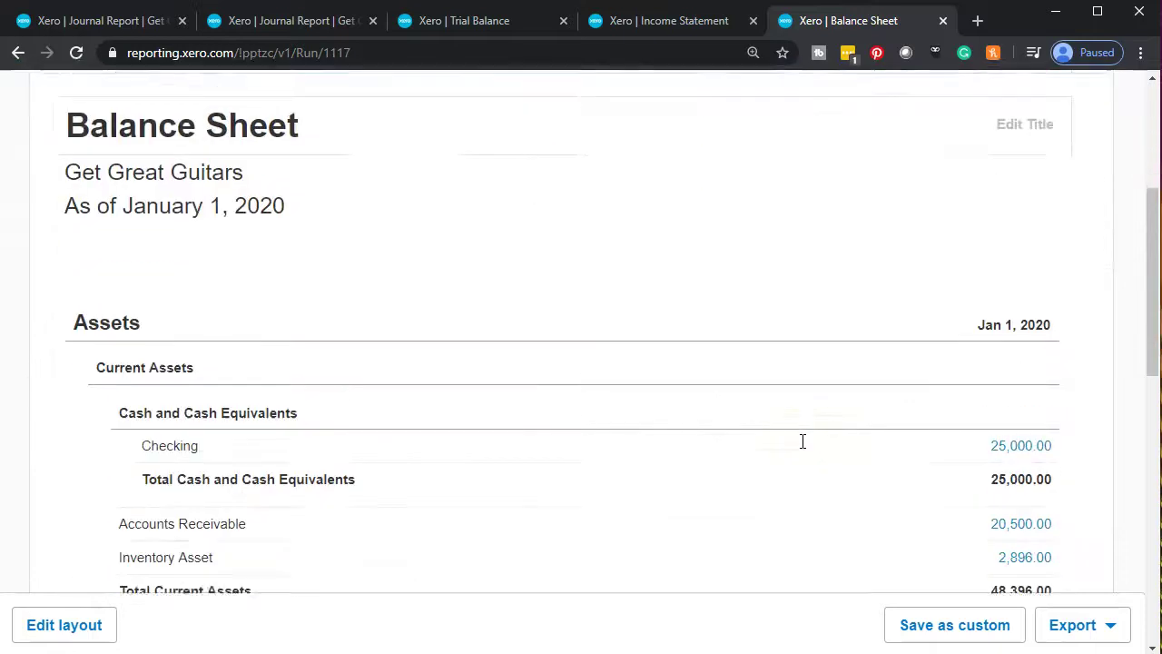
{"action": "scroll", "coordinate": [803, 441], "scroll_direction": "down", "scroll_amount": 7}
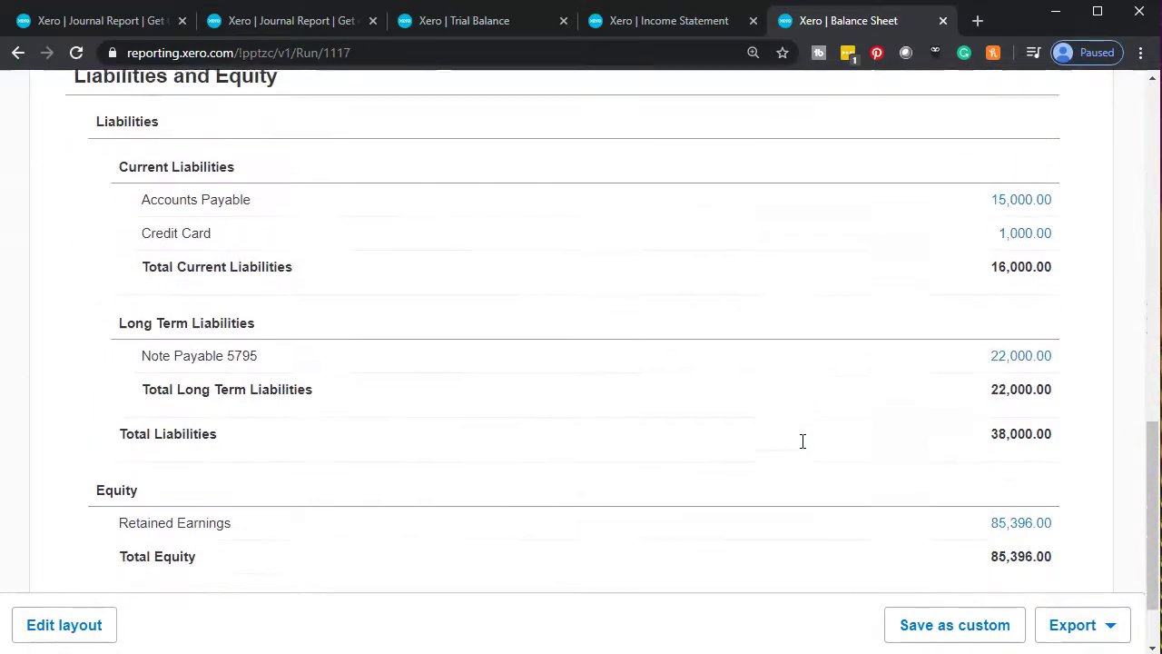
{"action": "scroll", "coordinate": [802, 445], "scroll_direction": "down", "scroll_amount": 1}
{"action": "left_click", "coordinate": [1024, 434]}
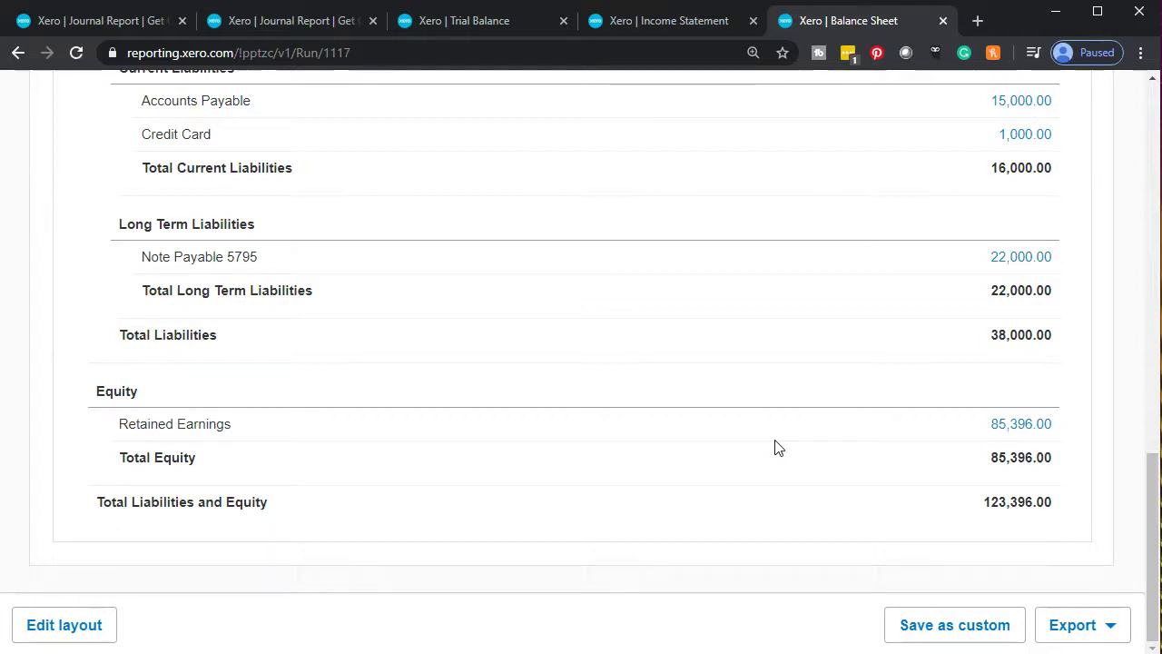
{"action": "left_click", "coordinate": [978, 448]}
{"action": "scroll", "coordinate": [973, 448], "scroll_direction": "up", "scroll_amount": 10}
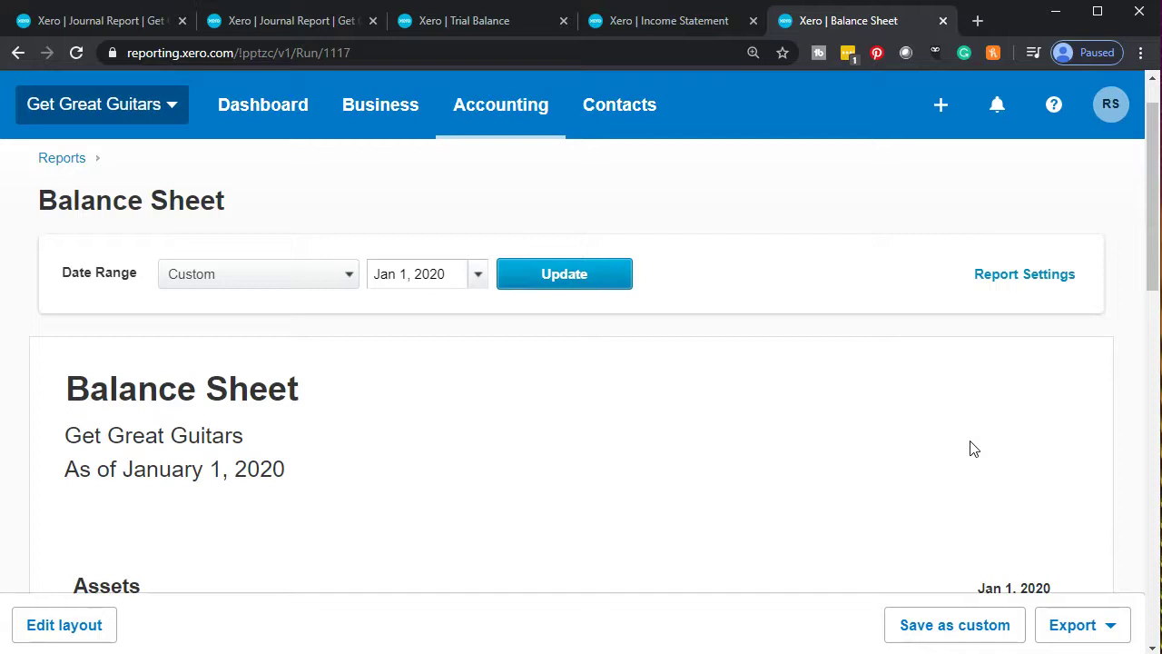
{"action": "left_click", "coordinate": [565, 283]}
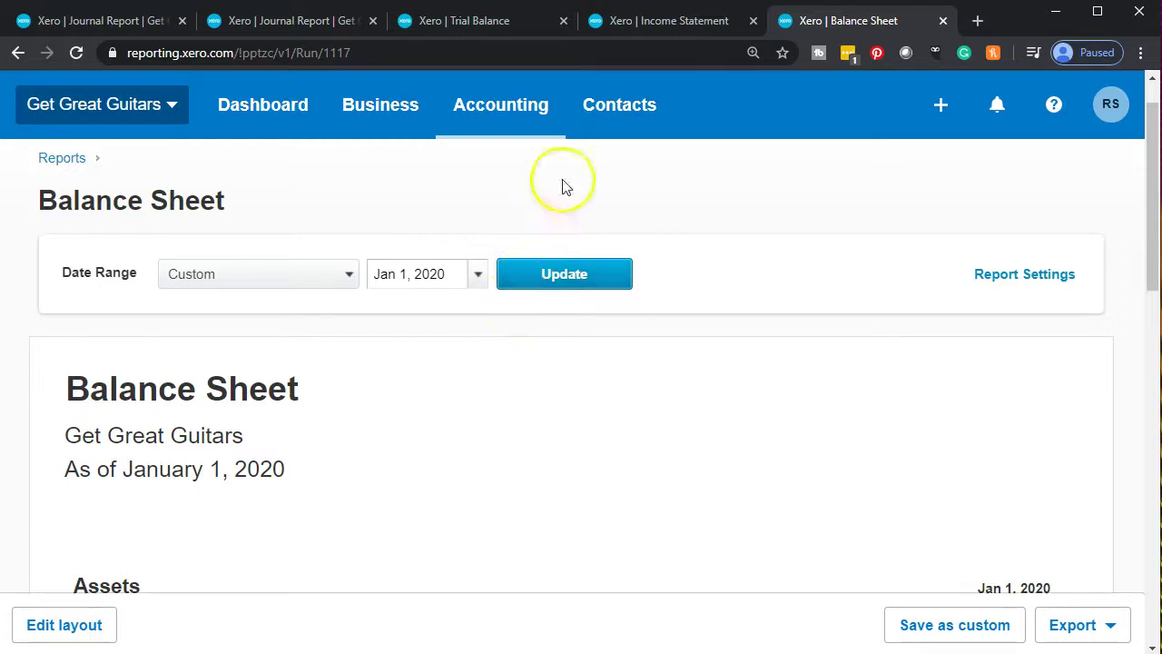
Step: Switch to the Income Statement tab and examine gross profit, operating income and net income for the 2020 financial year
{"action": "left_click", "coordinate": [650, 25]}
{"action": "scroll", "coordinate": [691, 482], "scroll_direction": "down", "scroll_amount": 2}
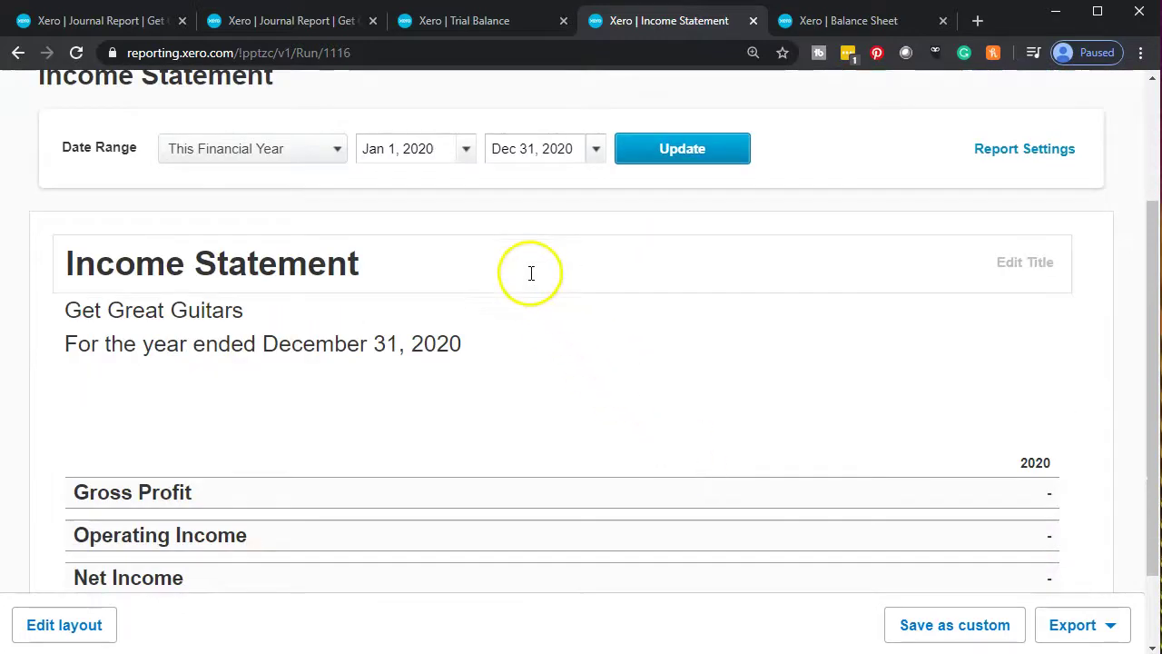
{"action": "scroll", "coordinate": [517, 254], "scroll_direction": "down", "scroll_amount": 1}
{"action": "scroll", "coordinate": [510, 262], "scroll_direction": "up", "scroll_amount": 1}
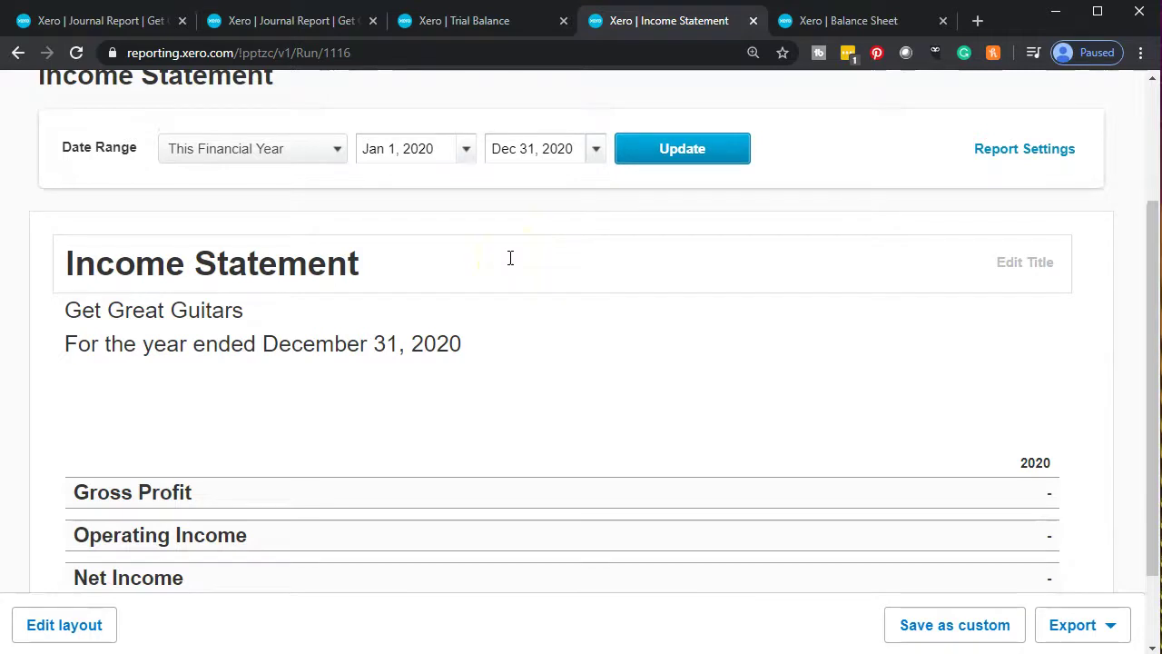
{"action": "scroll", "coordinate": [510, 262], "scroll_direction": "down", "scroll_amount": 1}
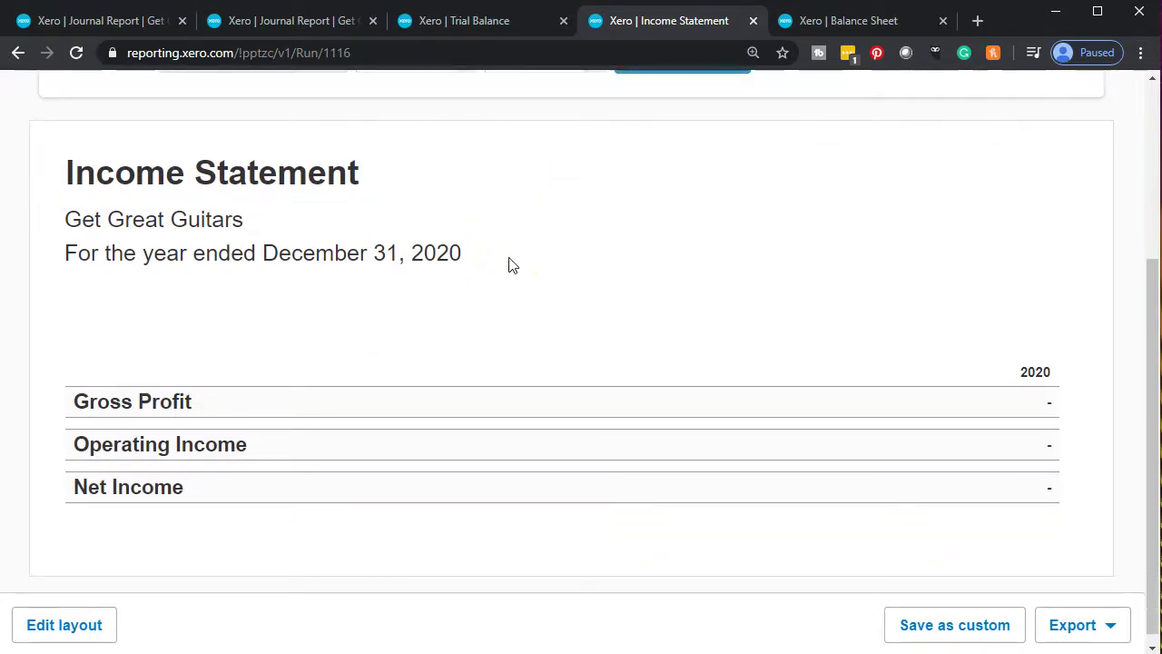
{"action": "left_click", "coordinate": [597, 493]}
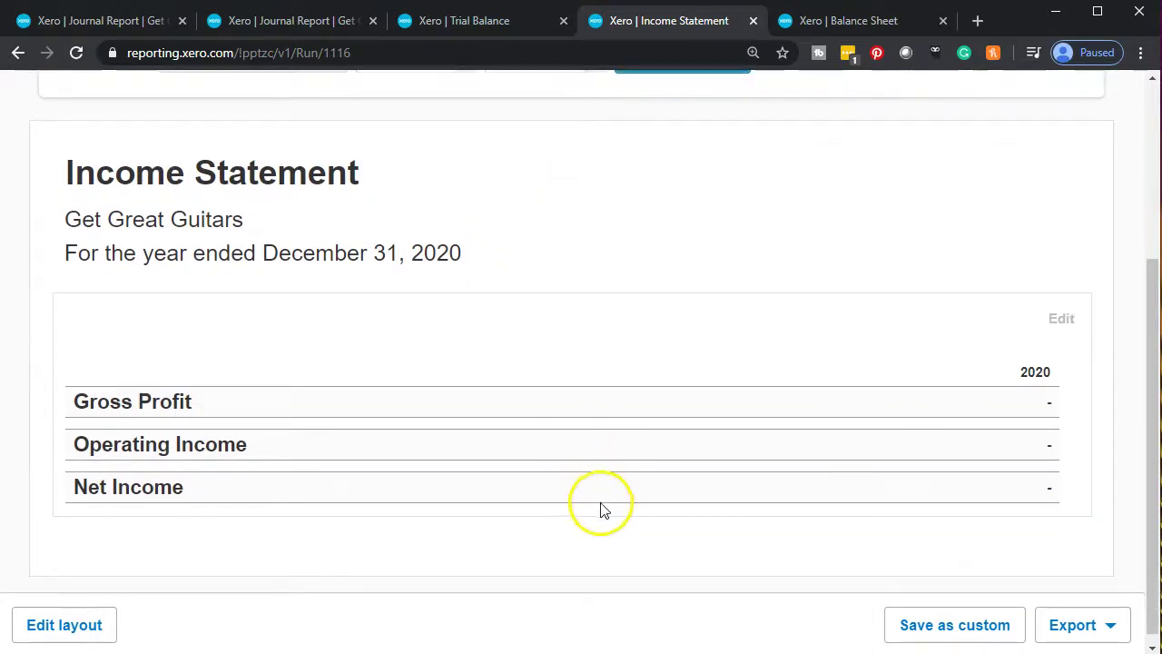
{"action": "scroll", "coordinate": [602, 510], "scroll_direction": "up", "scroll_amount": 1}
{"action": "scroll", "coordinate": [601, 511], "scroll_direction": "up", "scroll_amount": 2}
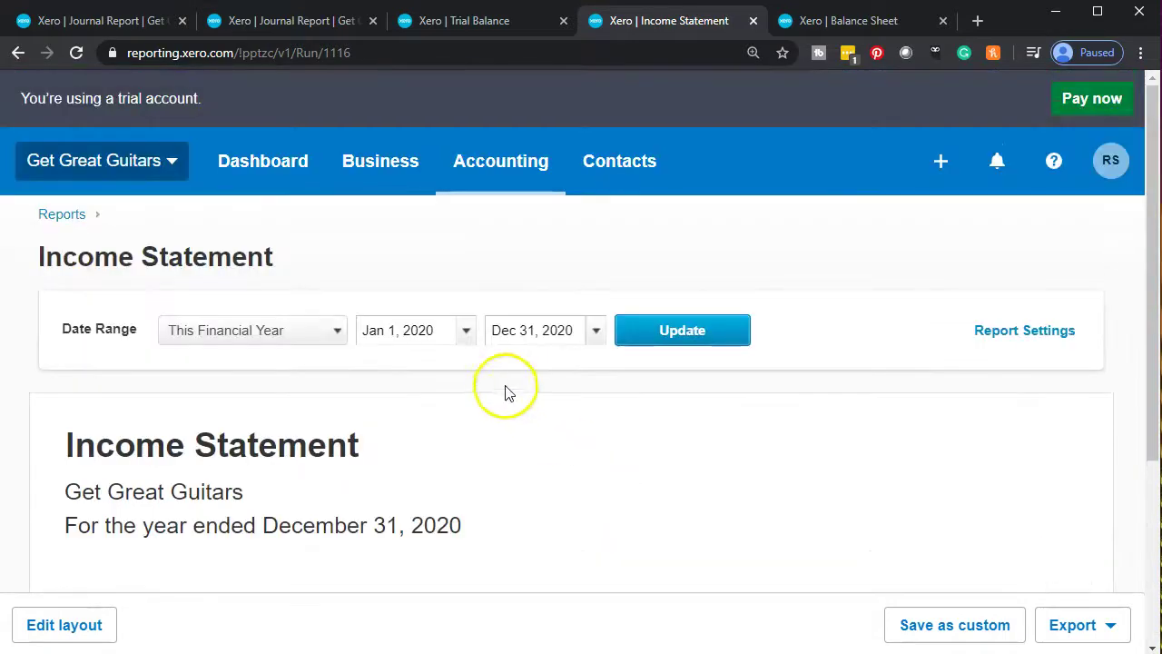
Step: Run the Income Statement with its start date set to Dec 31, 2019 and review it from Income to Net Income
{"action": "left_click", "coordinate": [467, 330]}
{"action": "left_click", "coordinate": [385, 355]}
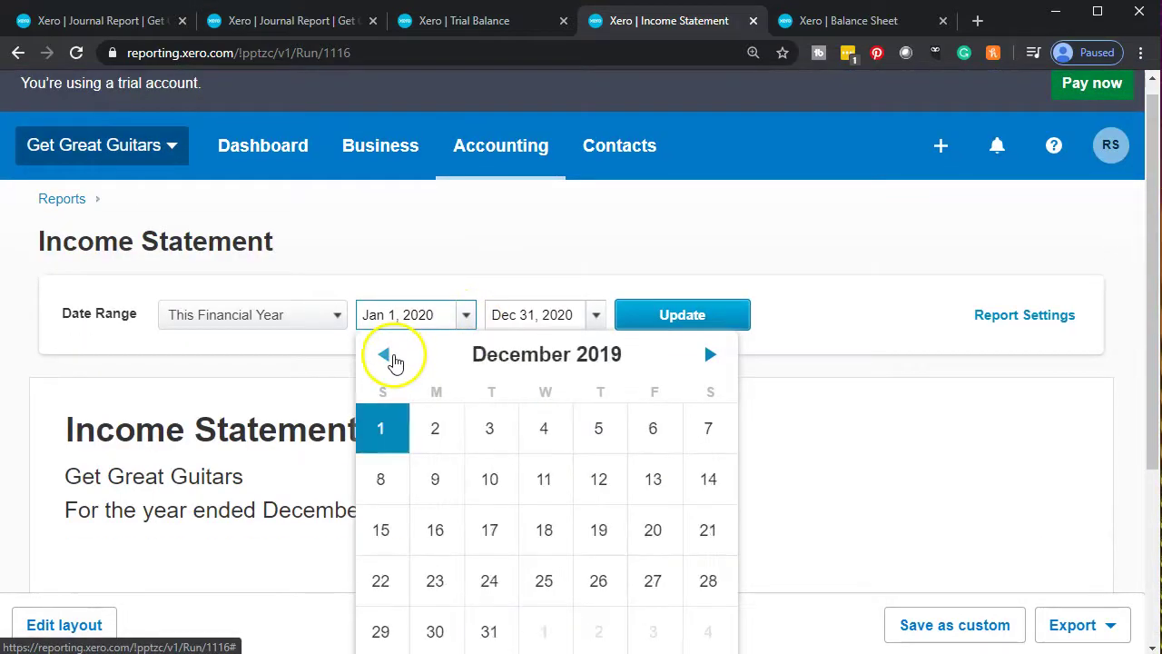
{"action": "scroll", "coordinate": [550, 475], "scroll_direction": "down", "scroll_amount": 1}
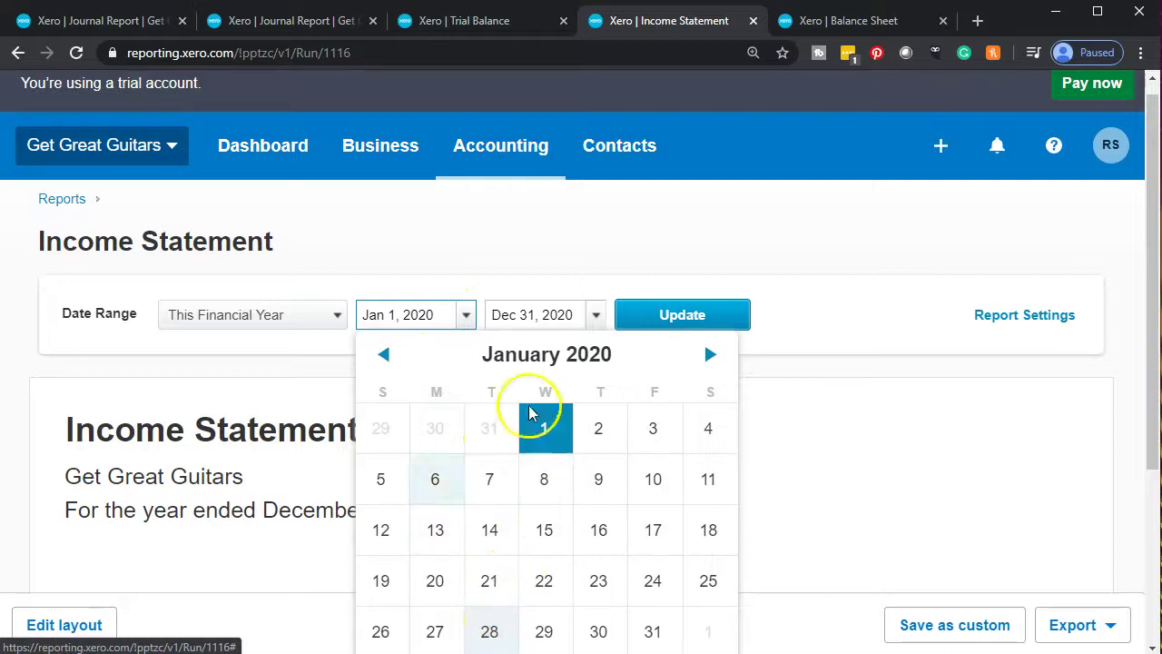
{"action": "left_click", "coordinate": [710, 356]}
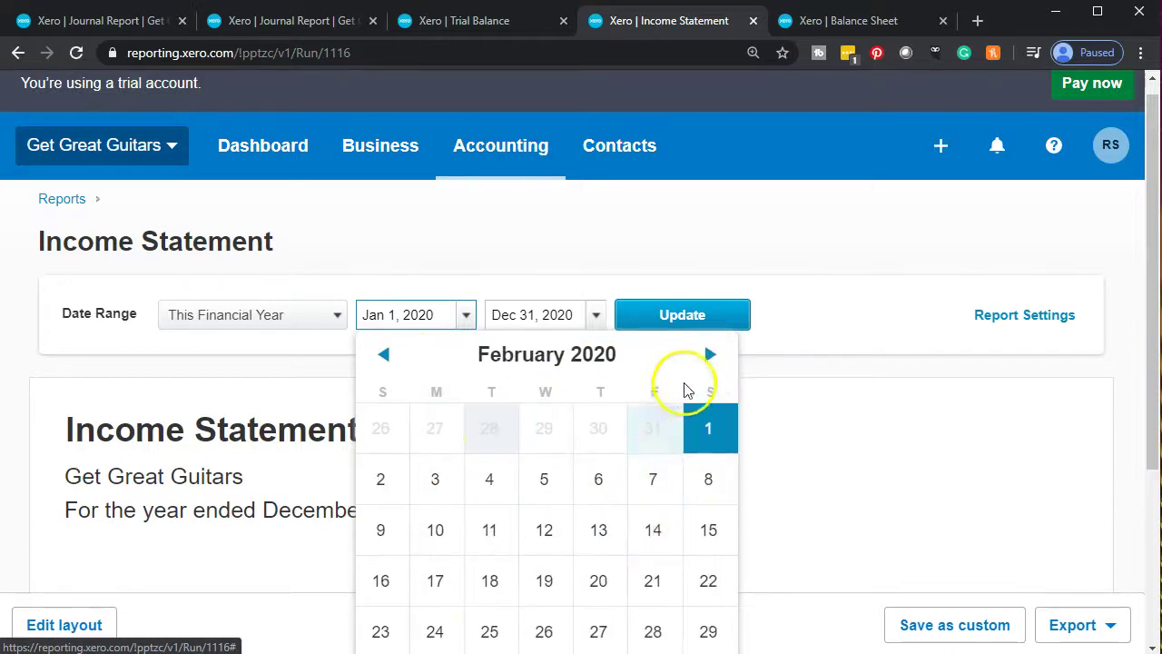
{"action": "left_click", "coordinate": [387, 358]}
{"action": "left_click", "coordinate": [388, 360]}
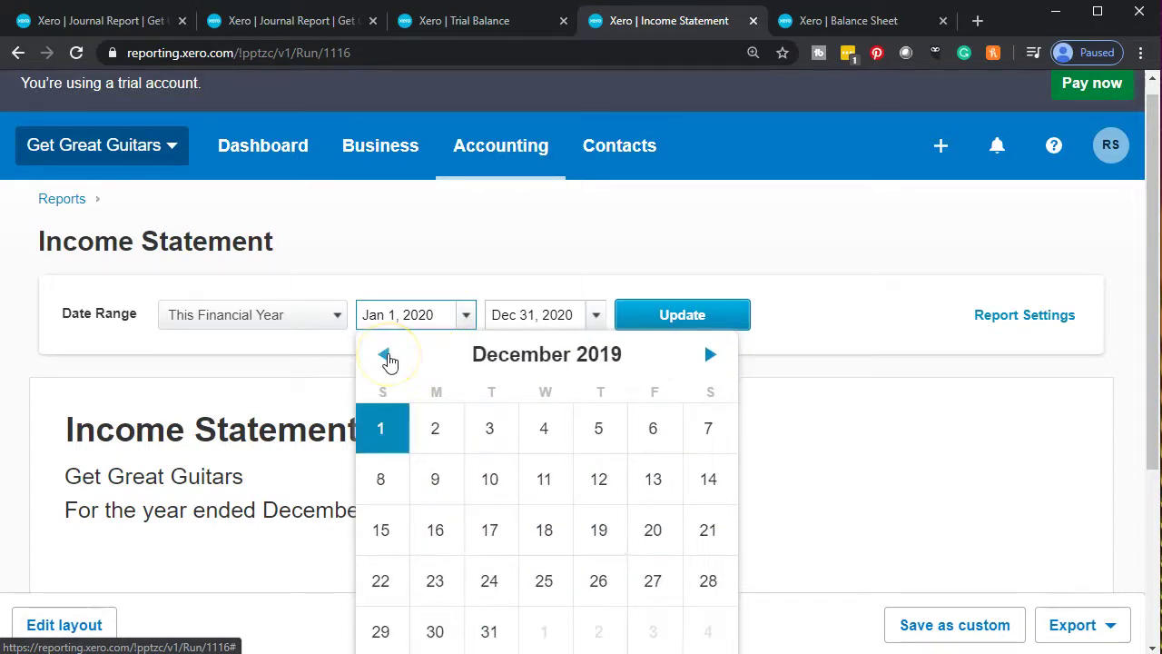
{"action": "left_click", "coordinate": [487, 628]}
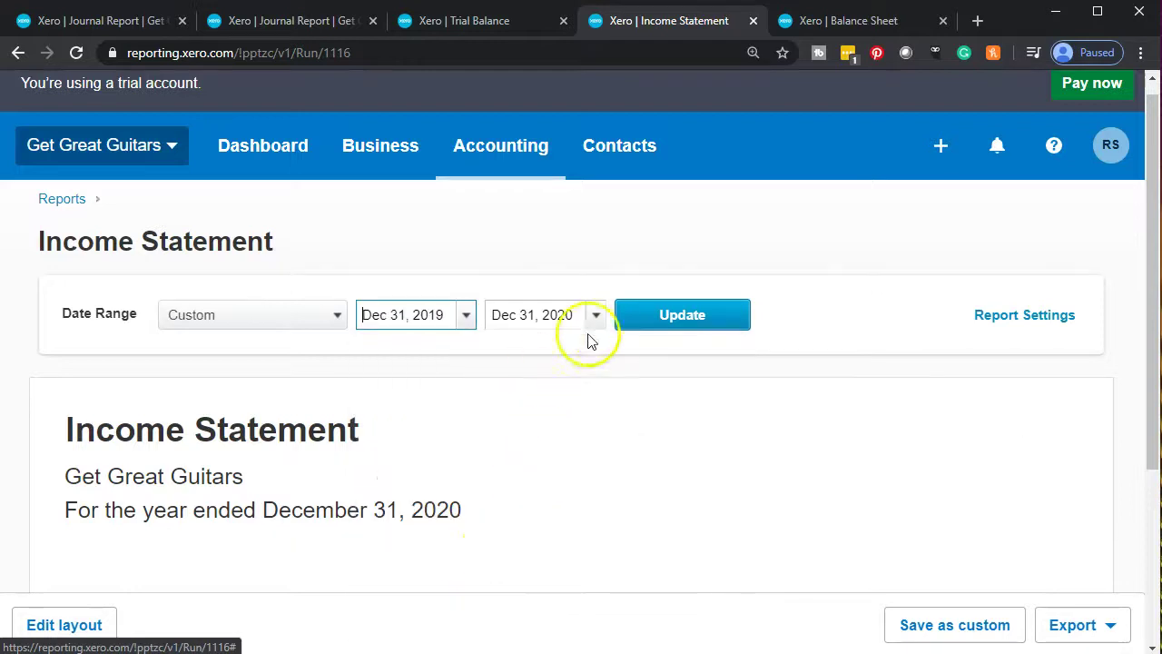
{"action": "left_click", "coordinate": [596, 316]}
{"action": "left_click", "coordinate": [633, 322]}
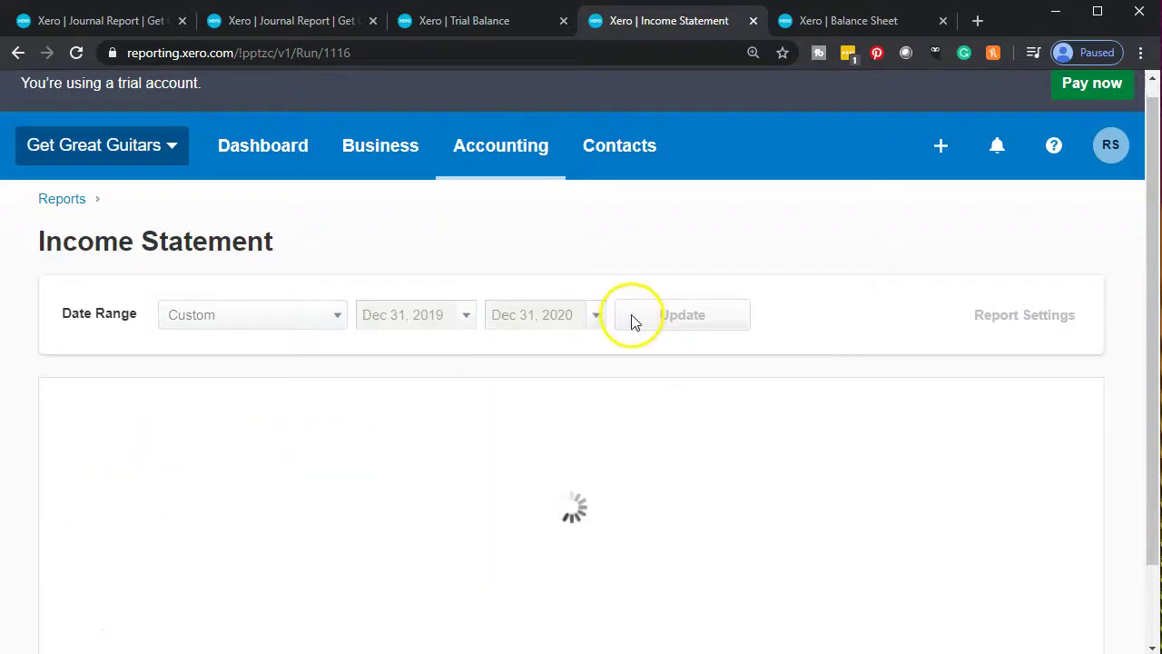
{"action": "scroll", "coordinate": [645, 420], "scroll_direction": "down", "scroll_amount": 4}
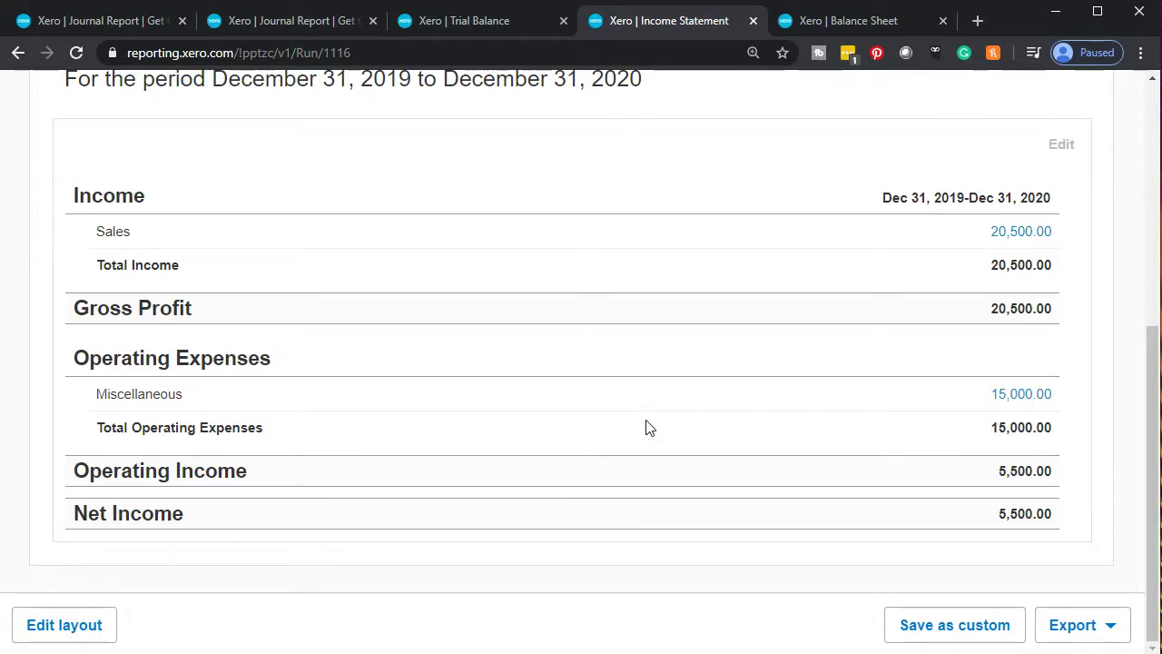
{"action": "scroll", "coordinate": [649, 426], "scroll_direction": "up", "scroll_amount": 3}
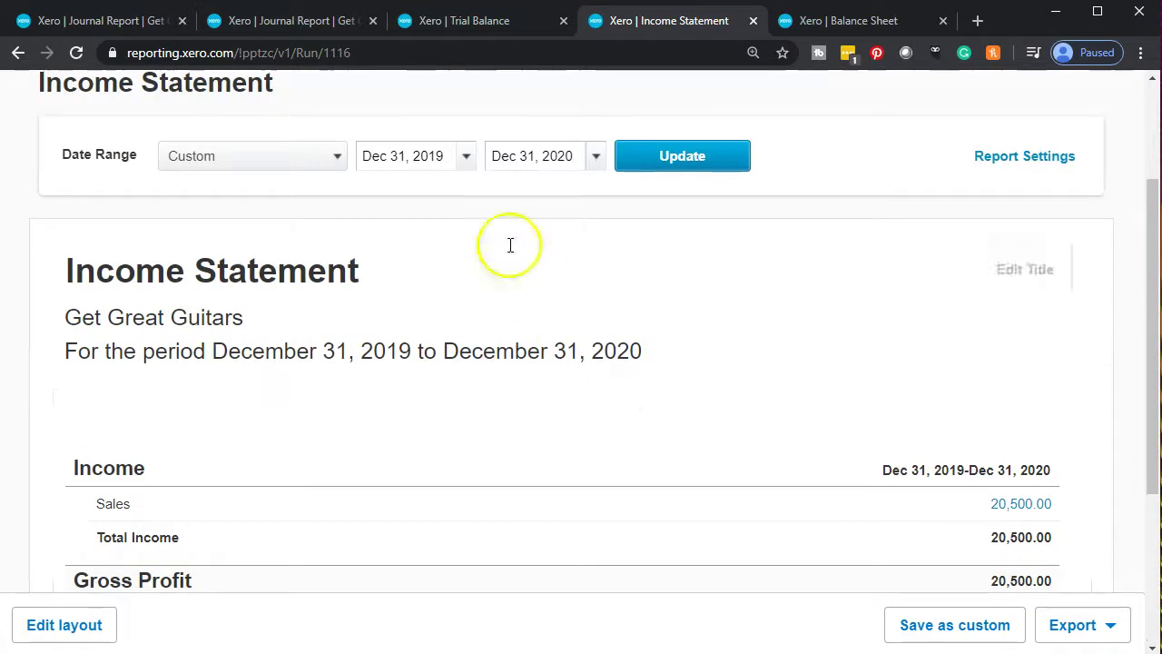
Step: Set the Income Statement range to Jan 1, 2020 through Dec 31, 2020, update the report and review it down to Net Income
{"action": "left_click", "coordinate": [466, 159]}
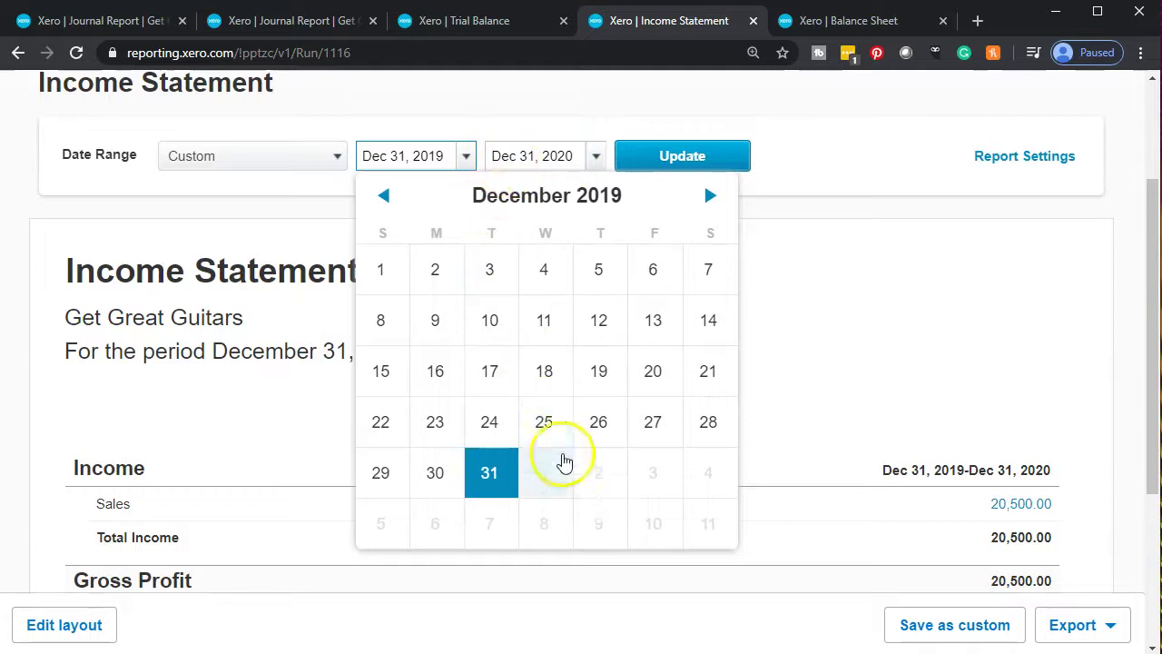
{"action": "left_click", "coordinate": [549, 473]}
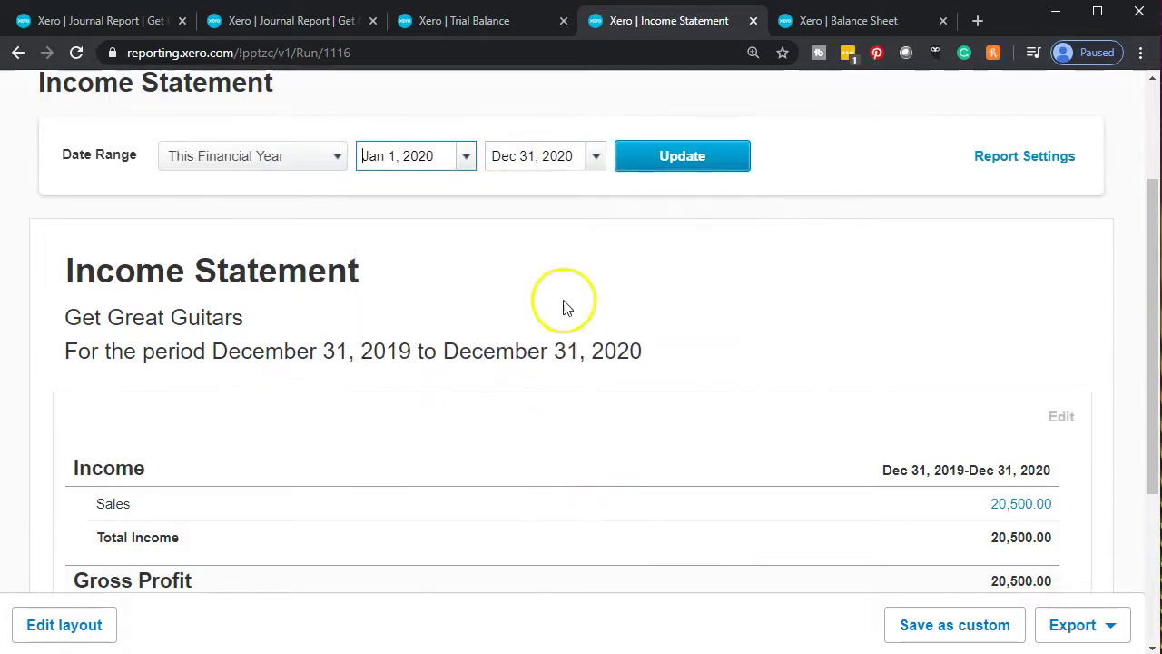
{"action": "left_click", "coordinate": [595, 156]}
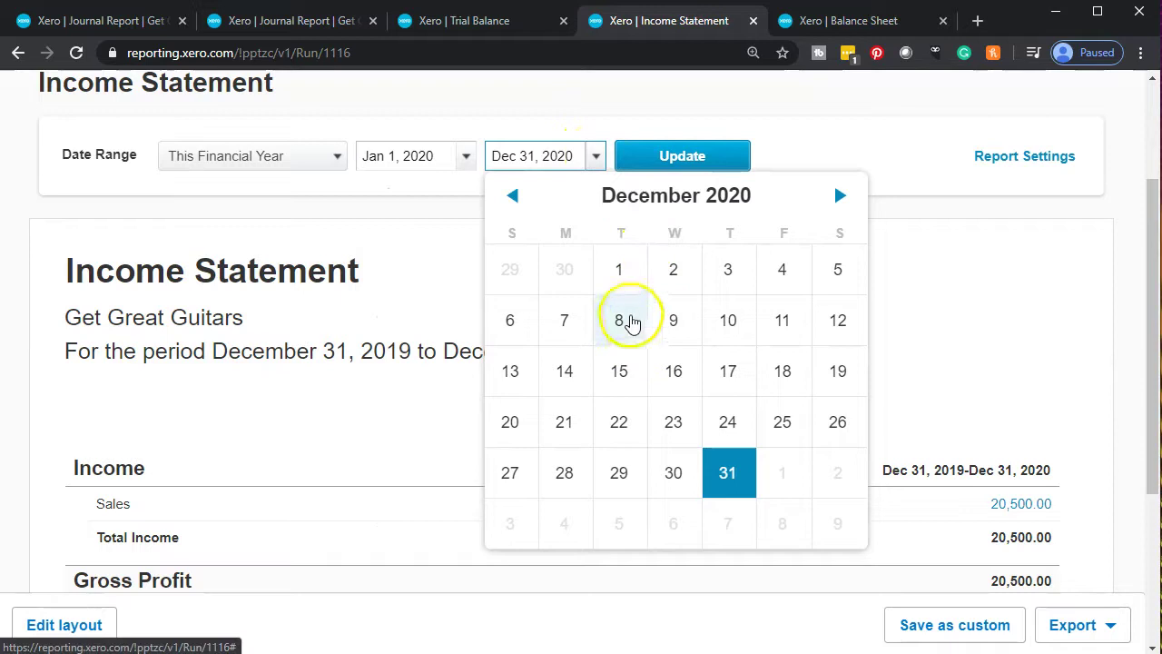
{"action": "left_click", "coordinate": [620, 271]}
{"action": "left_click", "coordinate": [594, 163]}
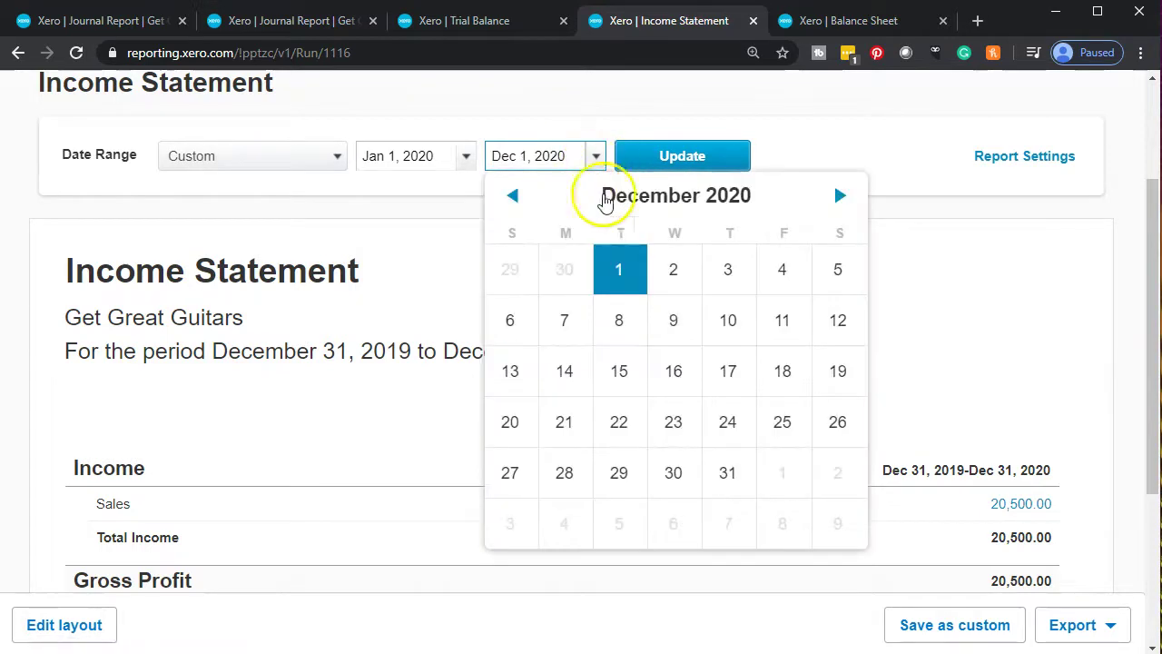
{"action": "left_click", "coordinate": [729, 463]}
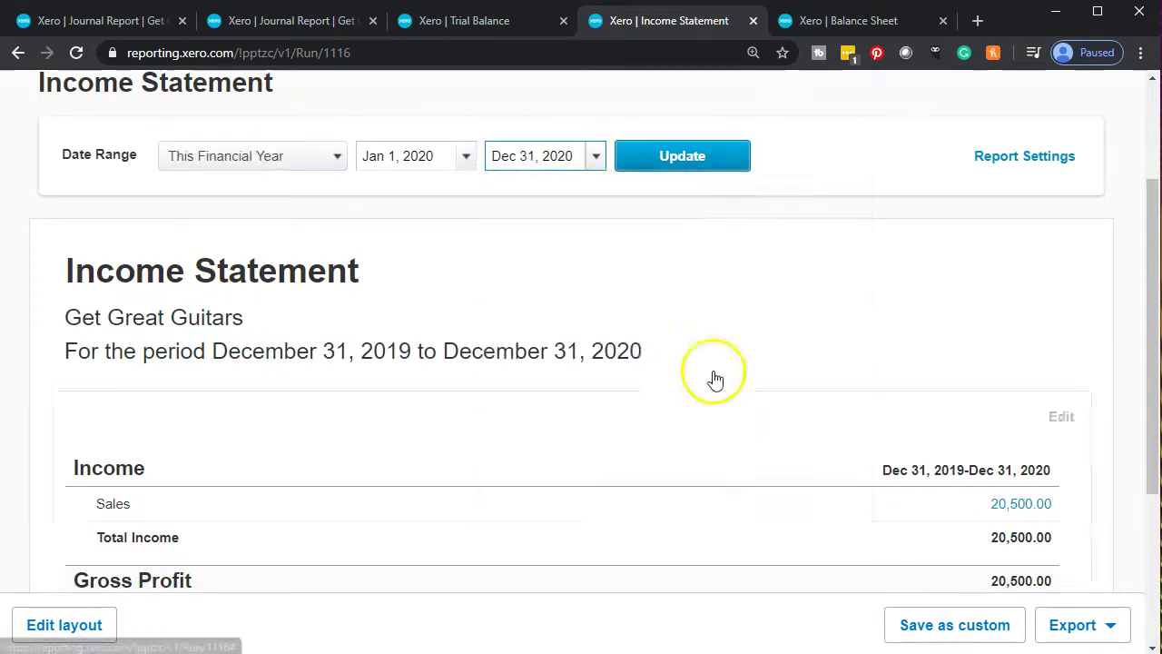
{"action": "left_click", "coordinate": [683, 163]}
{"action": "scroll", "coordinate": [739, 368], "scroll_direction": "down", "scroll_amount": 3}
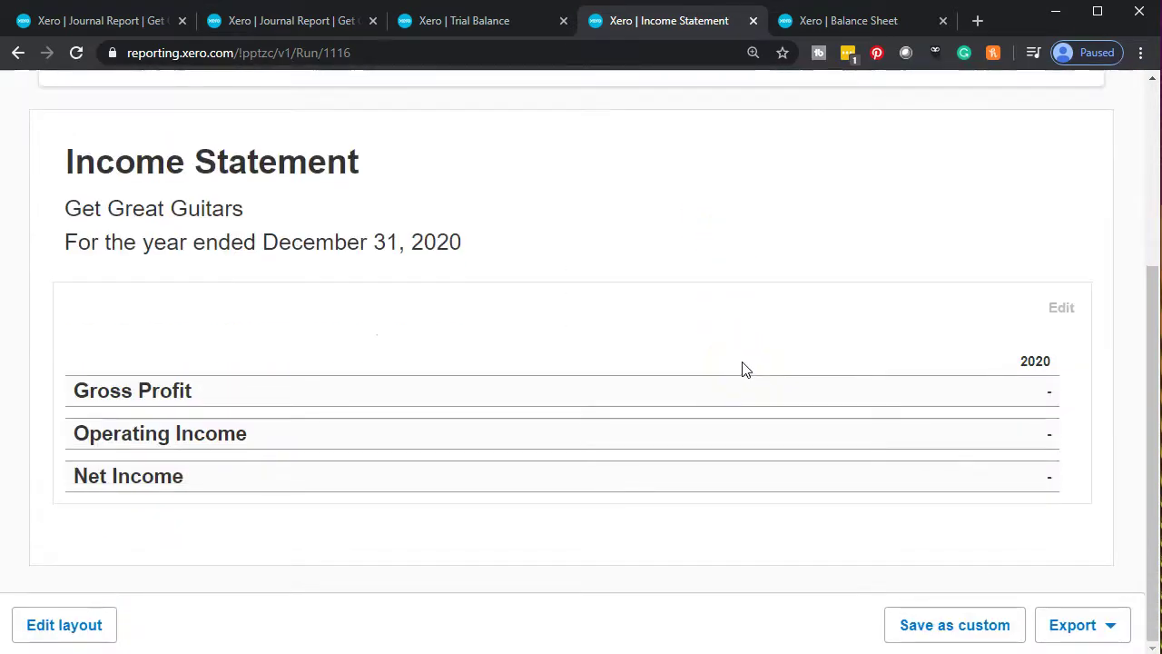
{"action": "scroll", "coordinate": [724, 397], "scroll_direction": "up", "scroll_amount": 1}
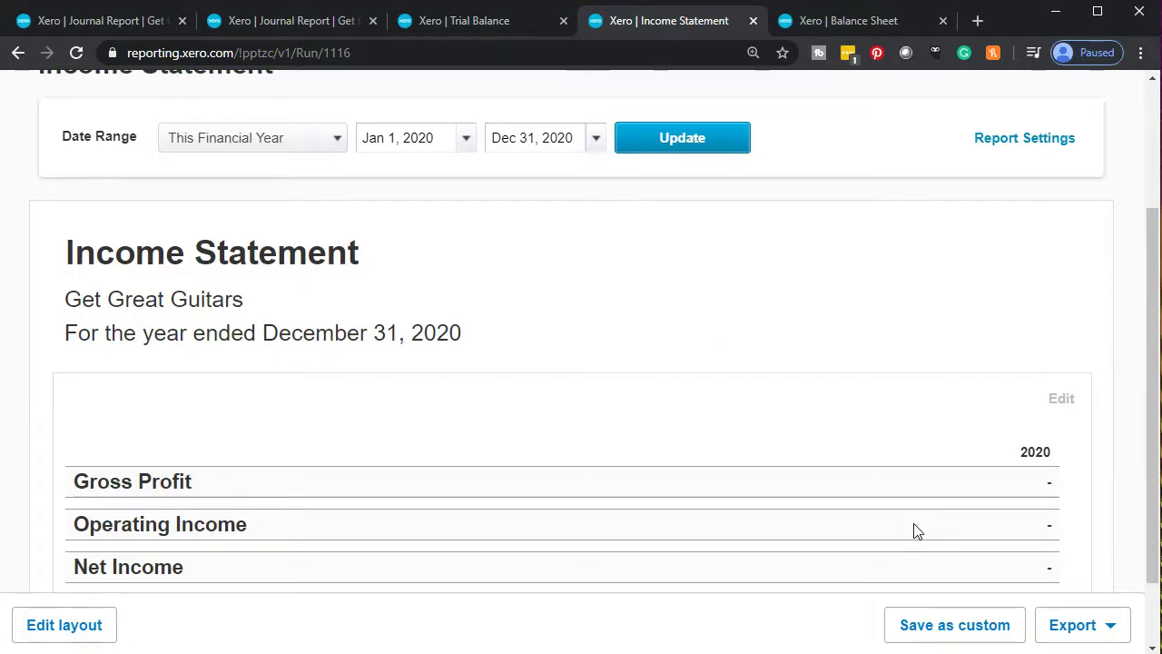
{"action": "scroll", "coordinate": [915, 531], "scroll_direction": "up", "scroll_amount": 1}
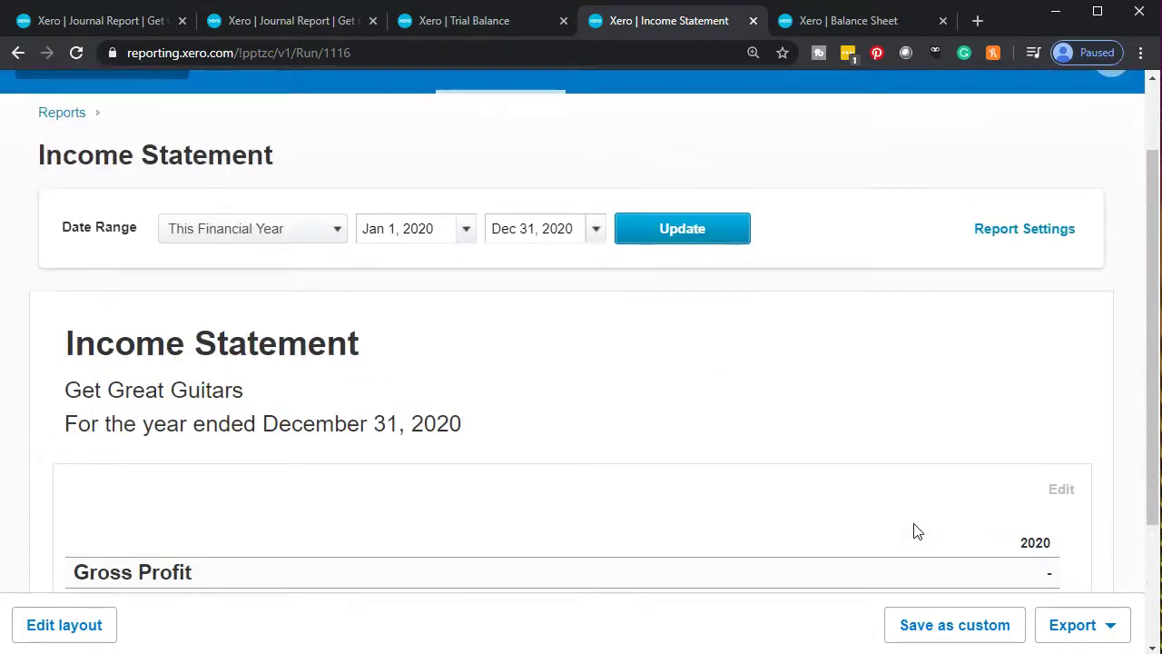
Step: Switch to the Trial Balance as of Dec 31, 2019 and compare its Sales and Miscellaneous expense balances with Retained Earnings
{"action": "left_click", "coordinate": [487, 26]}
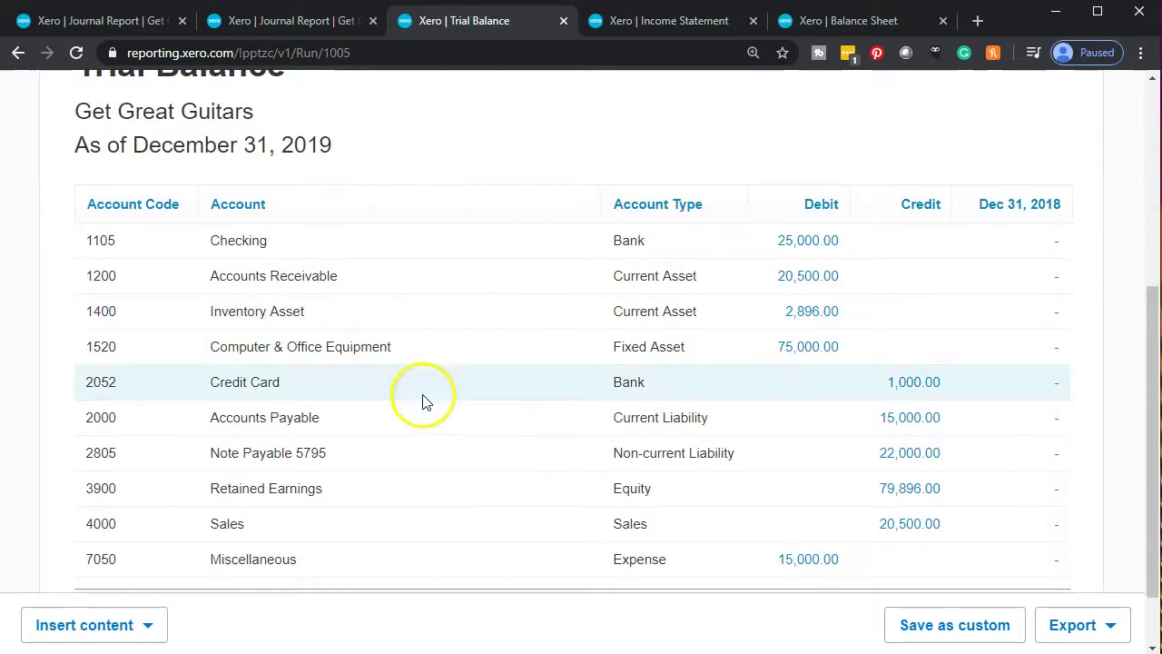
{"action": "scroll", "coordinate": [424, 402], "scroll_direction": "up", "scroll_amount": 3}
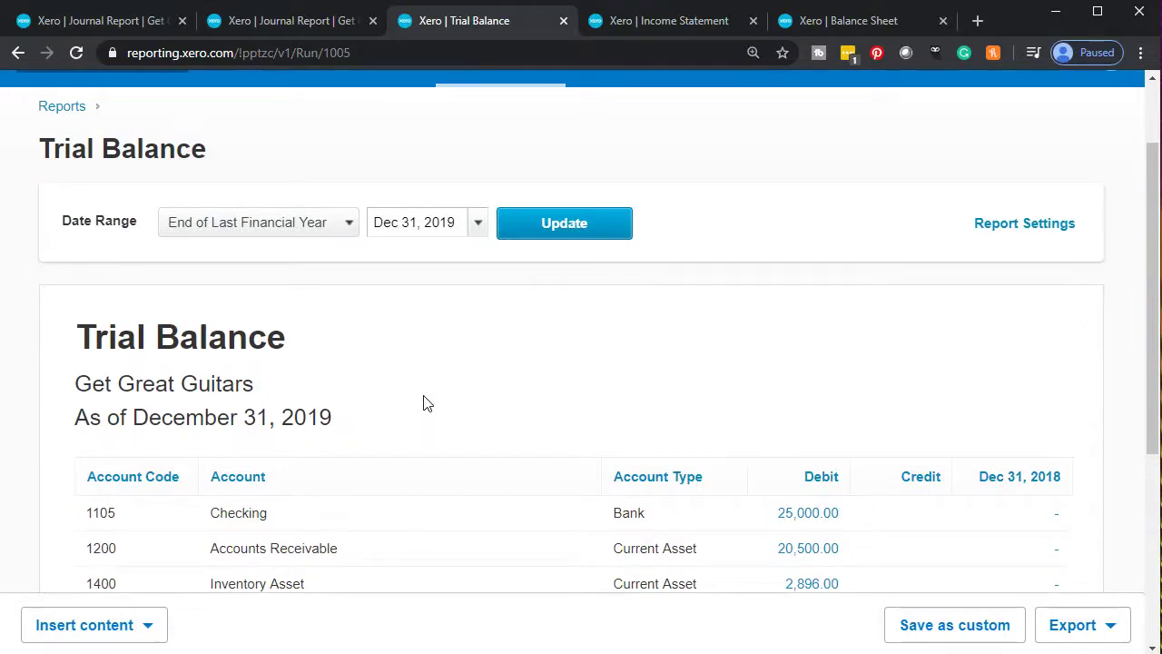
{"action": "scroll", "coordinate": [423, 402], "scroll_direction": "down", "scroll_amount": 3}
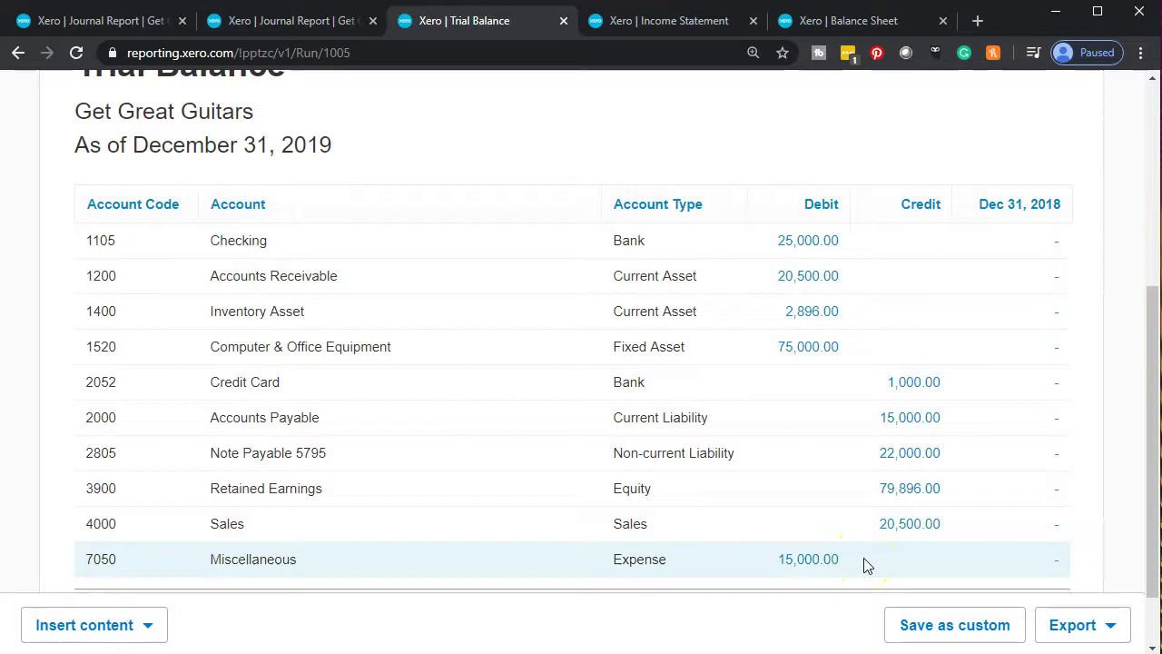
{"action": "left_click", "coordinate": [919, 531]}
{"action": "left_click", "coordinate": [920, 551]}
{"action": "left_click", "coordinate": [942, 484]}
{"action": "left_click", "coordinate": [946, 540]}
{"action": "left_click", "coordinate": [945, 550]}
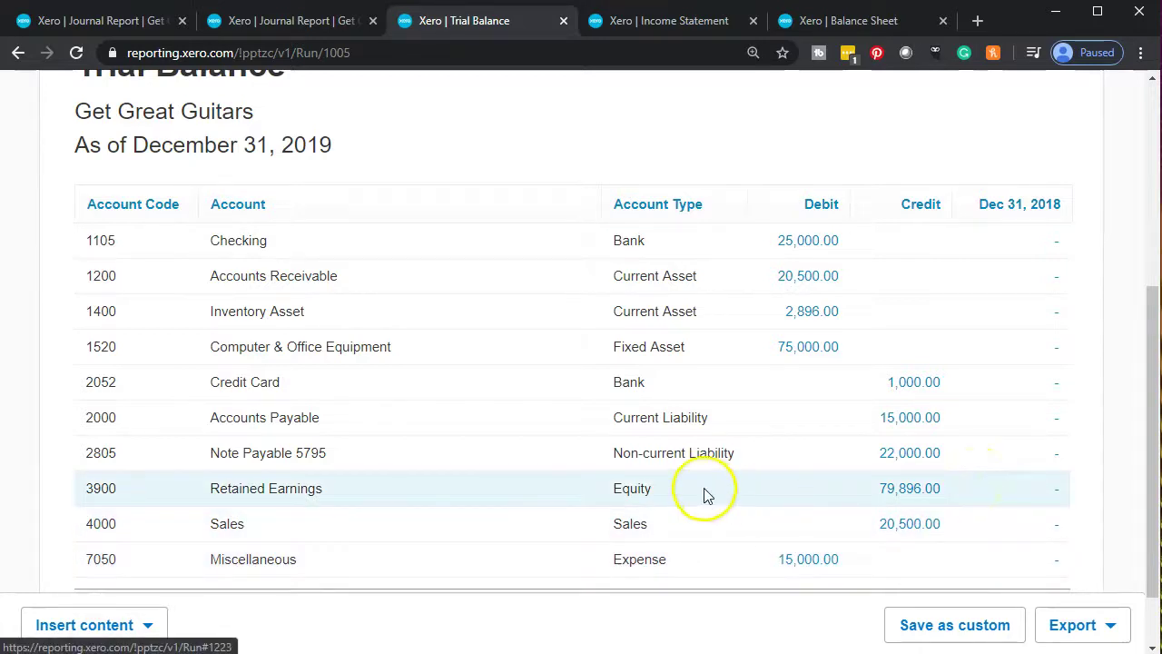
Step: Set the Trial Balance date to Jan 1, 2020, update the report and review the accounts down to the total
{"action": "scroll", "coordinate": [706, 493], "scroll_direction": "up", "scroll_amount": 5}
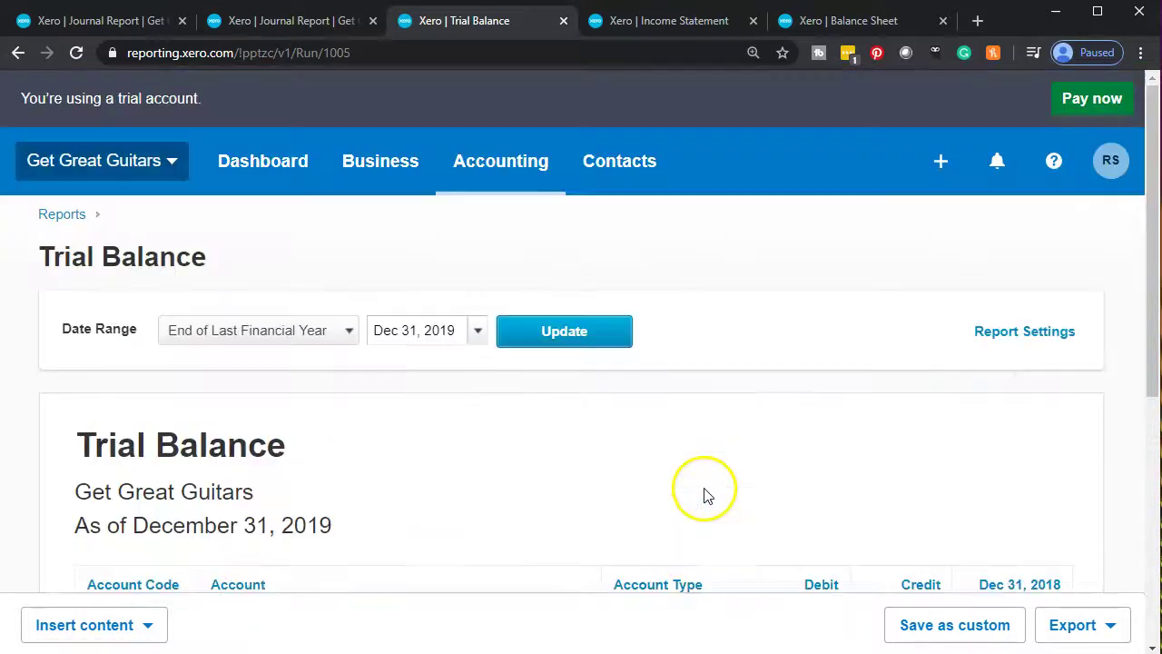
{"action": "left_click", "coordinate": [478, 331]}
{"action": "left_click", "coordinate": [717, 353]}
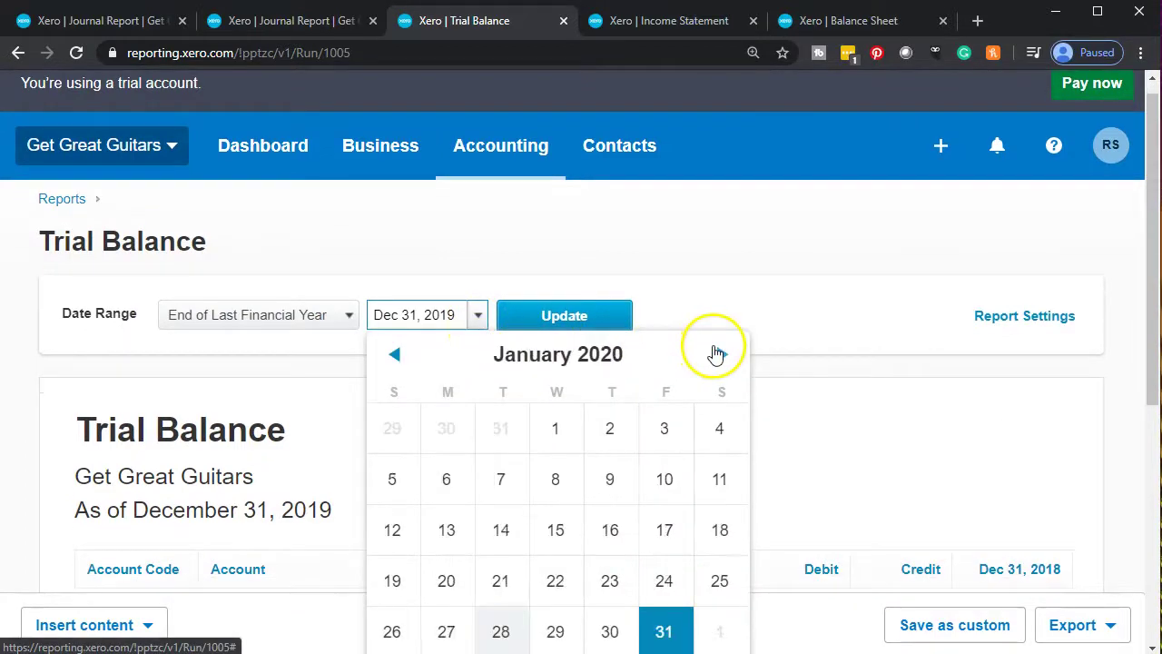
{"action": "left_click", "coordinate": [557, 430]}
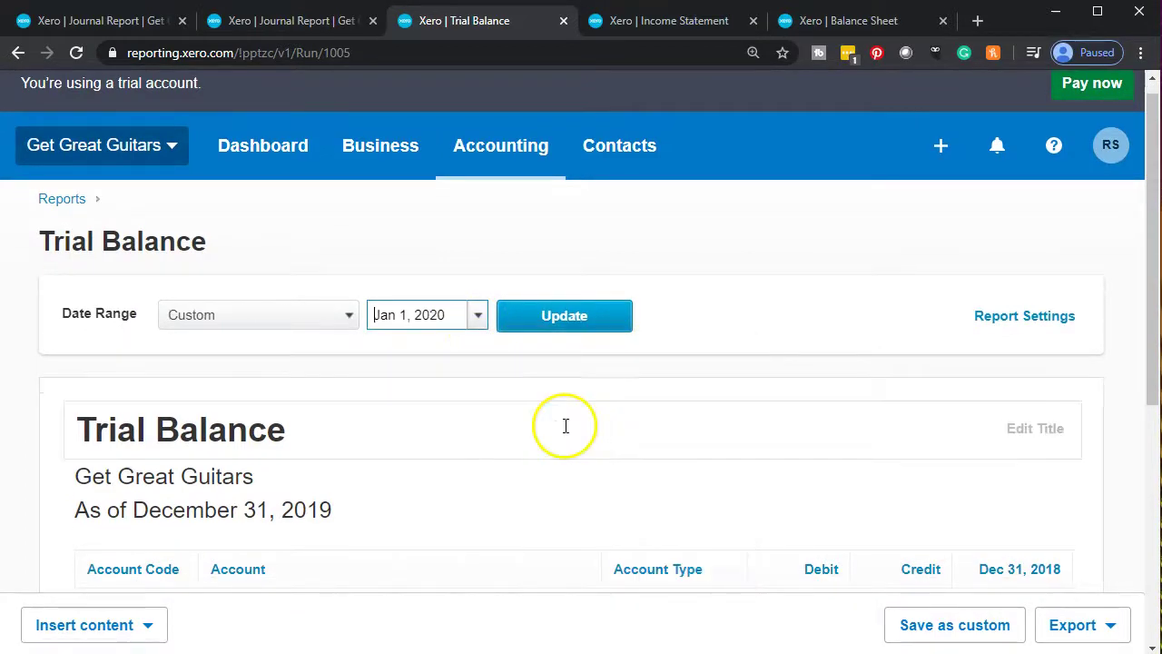
{"action": "left_click", "coordinate": [583, 315]}
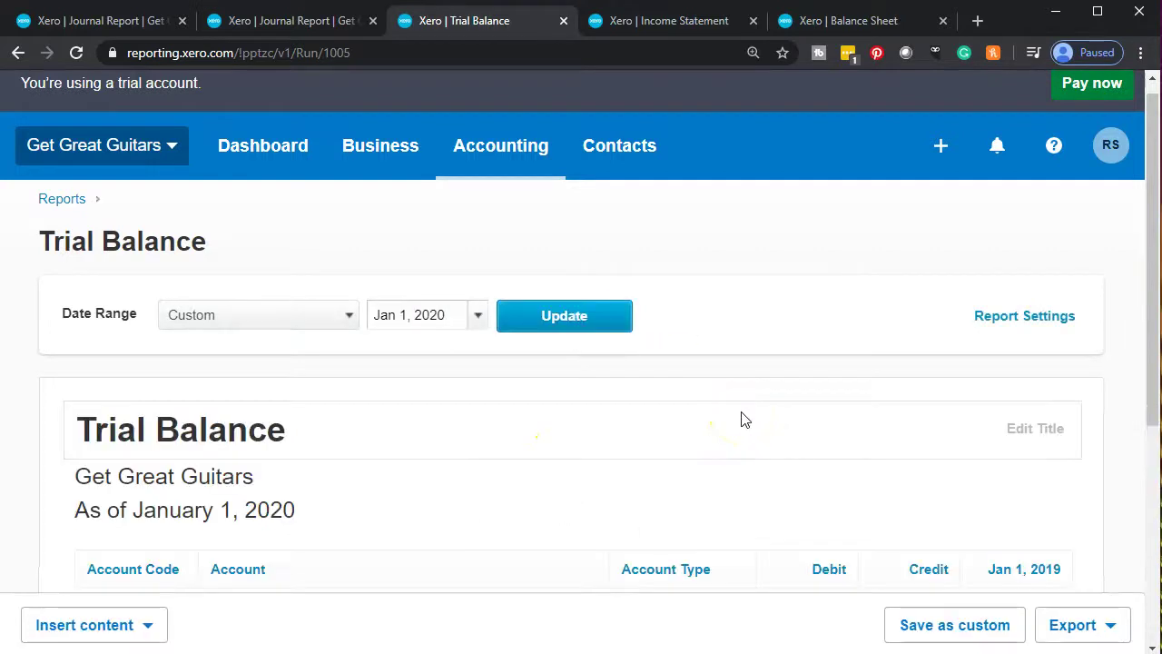
{"action": "scroll", "coordinate": [743, 418], "scroll_direction": "down", "scroll_amount": 4}
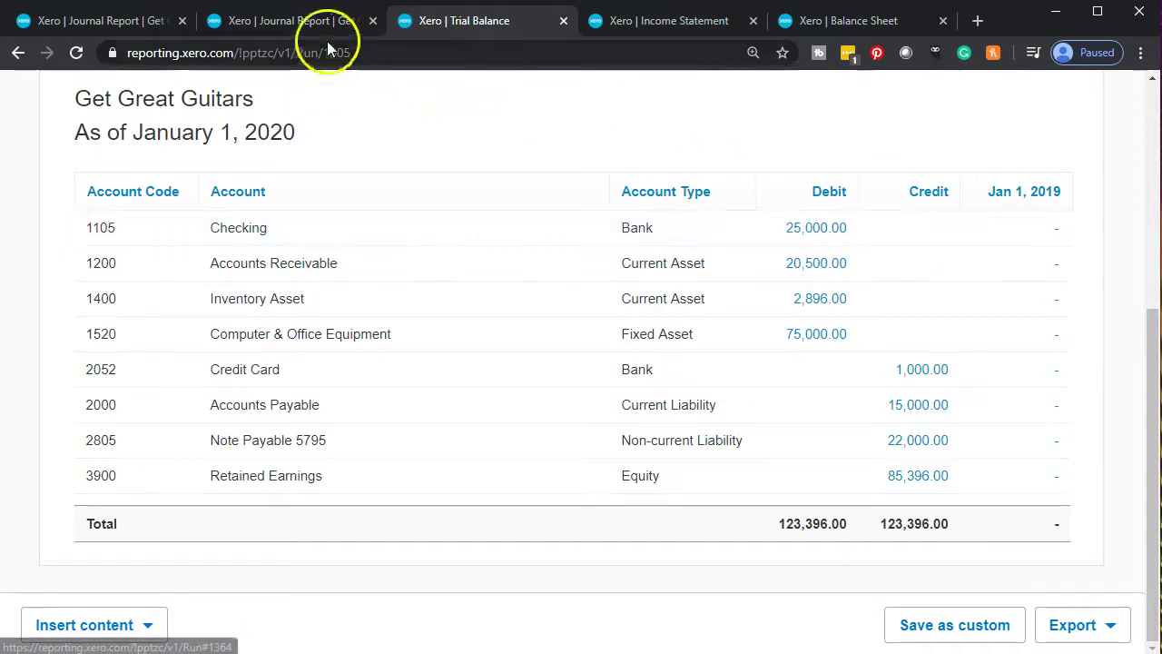
Step: Switch to the Dec 31, 2019 Journal Report, examine its entries from Fixed asset beginning balance through Inventory Opening Balance, and return to the date range
{"action": "left_click", "coordinate": [302, 23]}
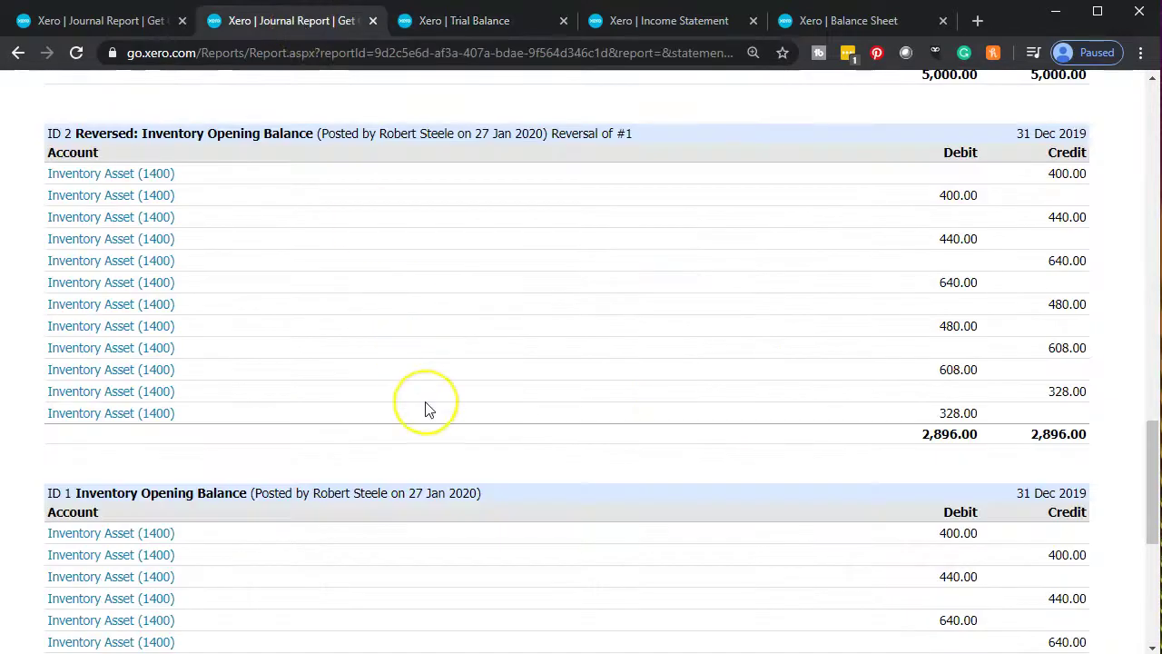
{"action": "scroll", "coordinate": [423, 402], "scroll_direction": "up", "scroll_amount": 5}
{"action": "scroll", "coordinate": [427, 409], "scroll_direction": "up", "scroll_amount": 12}
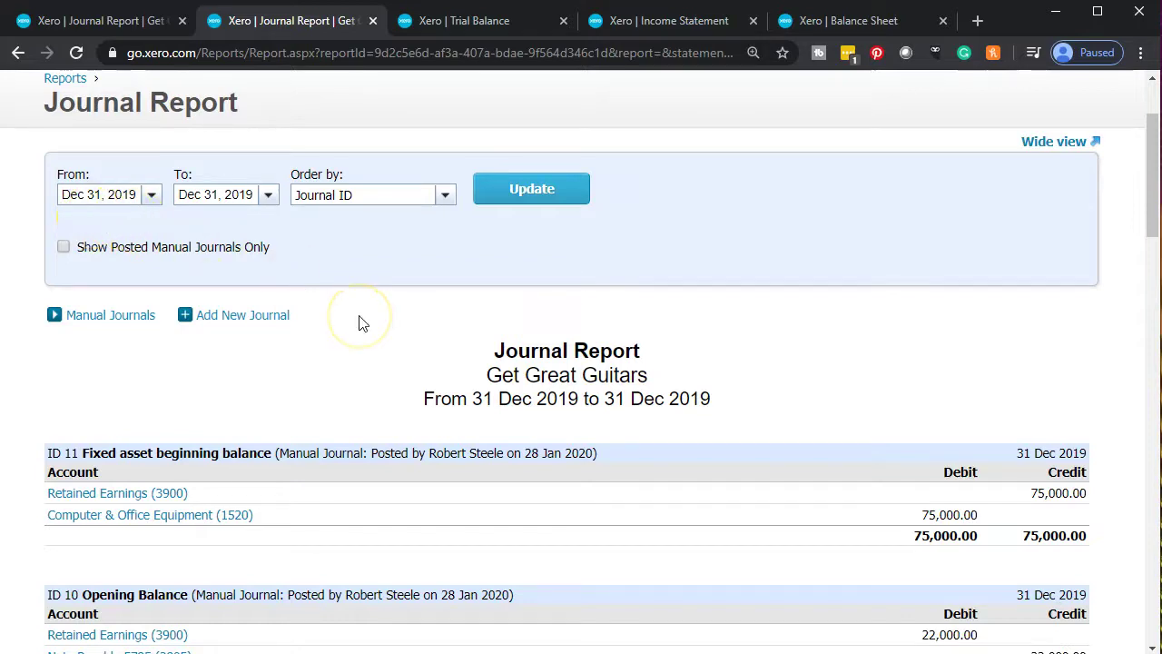
{"action": "scroll", "coordinate": [354, 322], "scroll_direction": "down", "scroll_amount": 2}
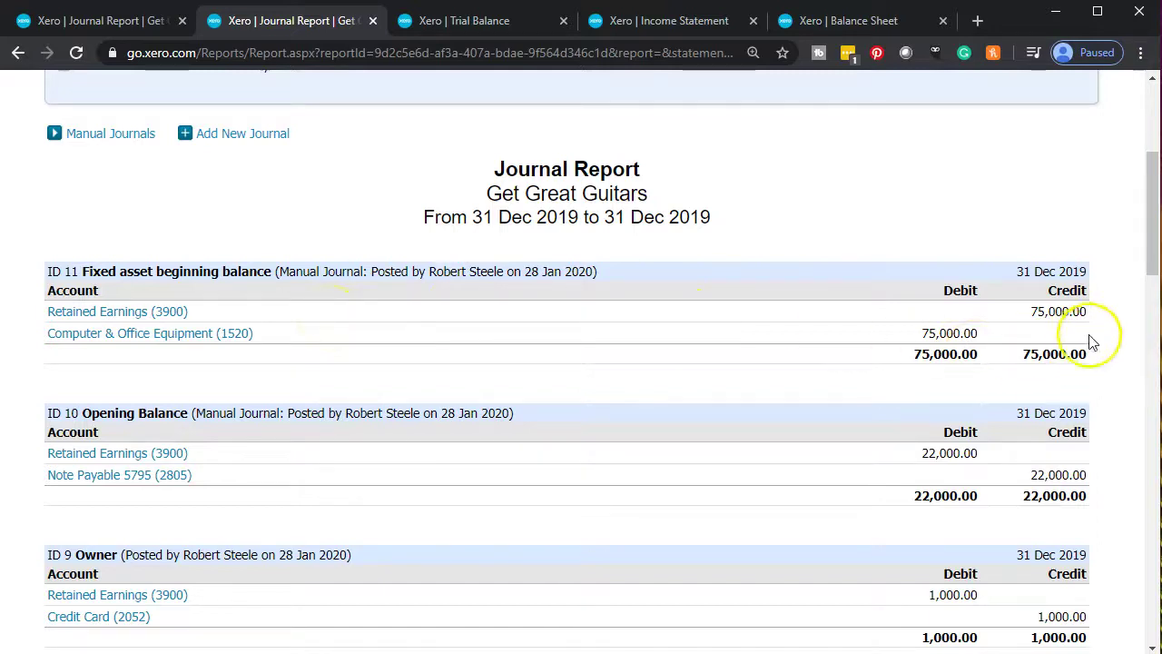
{"action": "scroll", "coordinate": [1102, 334], "scroll_direction": "down", "scroll_amount": 1}
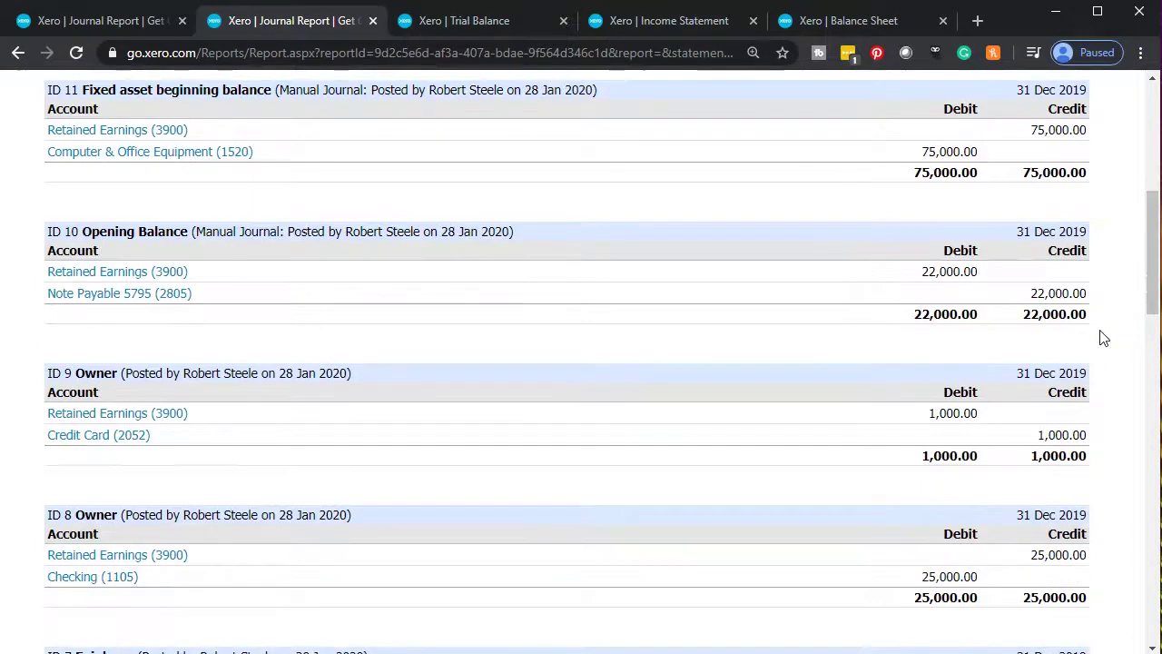
{"action": "scroll", "coordinate": [1102, 337], "scroll_direction": "down", "scroll_amount": 3}
{"action": "scroll", "coordinate": [1104, 337], "scroll_direction": "down", "scroll_amount": 1}
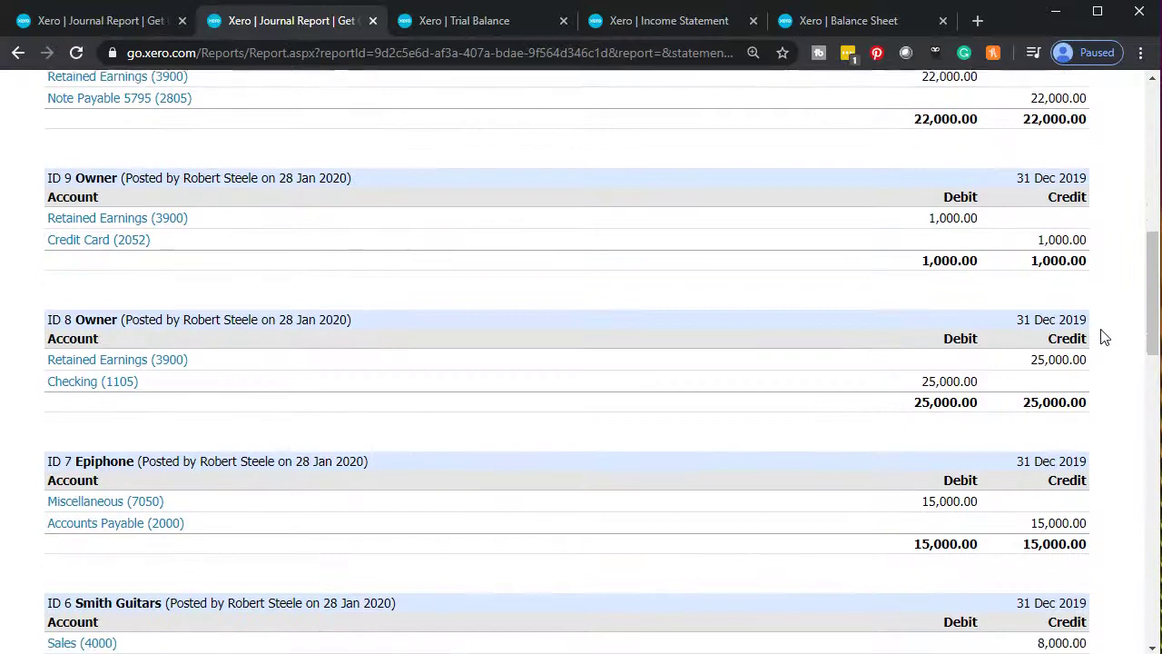
{"action": "scroll", "coordinate": [1104, 334], "scroll_direction": "down", "scroll_amount": 1}
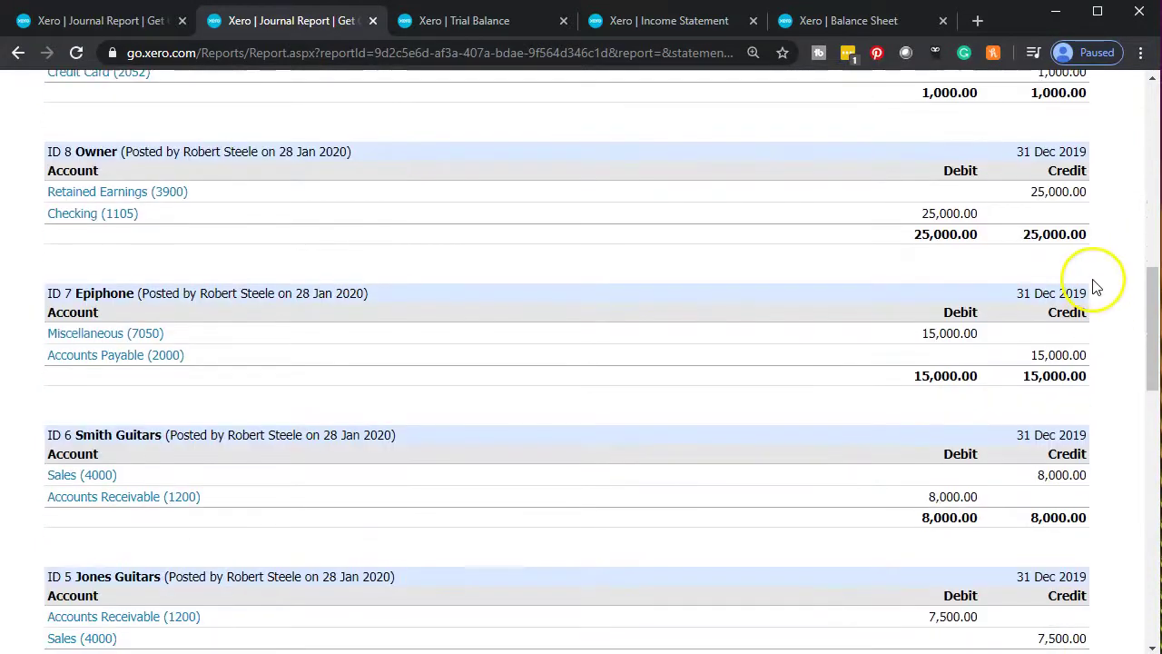
{"action": "scroll", "coordinate": [1101, 309], "scroll_direction": "down", "scroll_amount": 1}
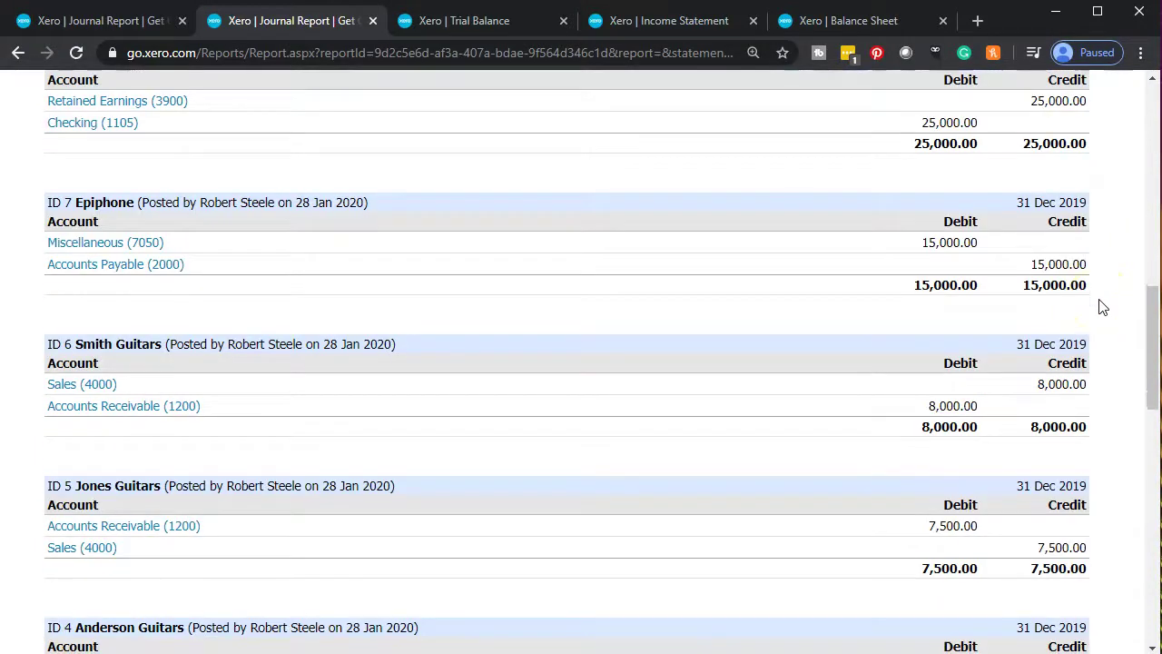
{"action": "scroll", "coordinate": [1102, 307], "scroll_direction": "down", "scroll_amount": 1}
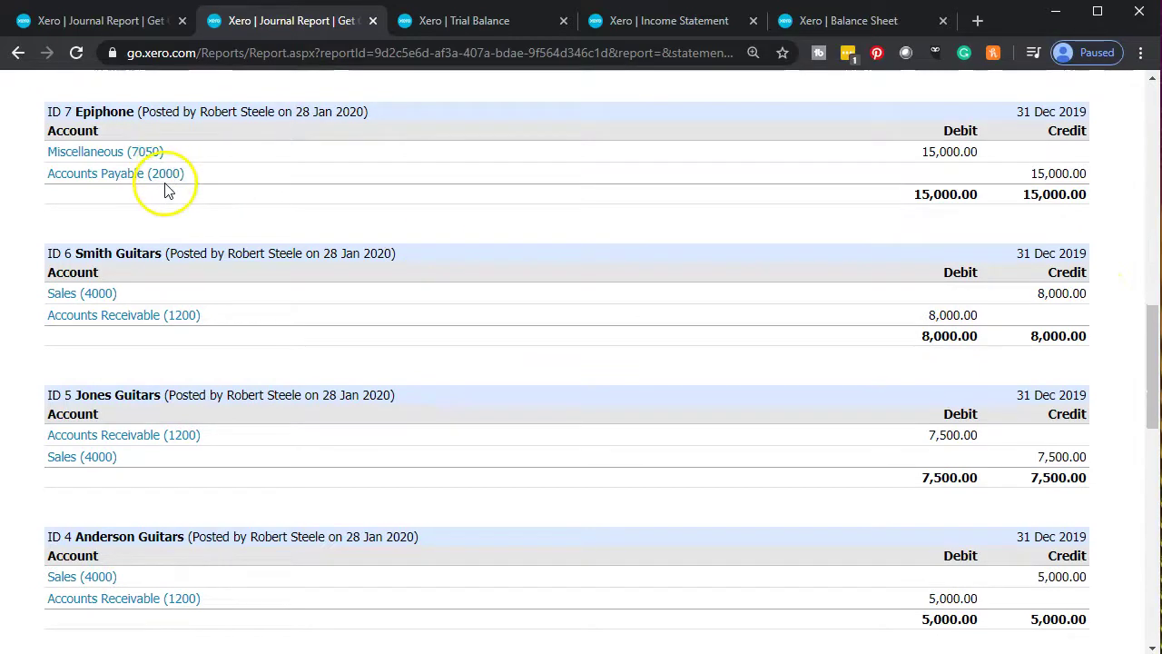
{"action": "scroll", "coordinate": [1099, 390], "scroll_direction": "down", "scroll_amount": 1}
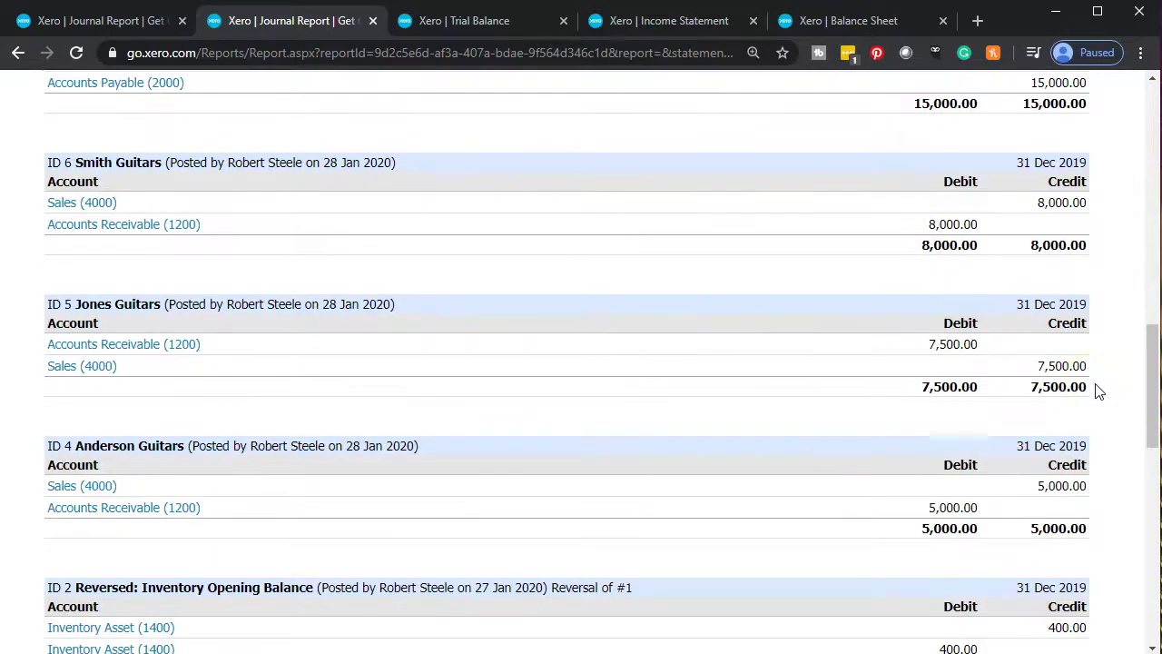
{"action": "scroll", "coordinate": [1099, 391], "scroll_direction": "down", "scroll_amount": 2}
{"action": "scroll", "coordinate": [1099, 390], "scroll_direction": "down", "scroll_amount": 4}
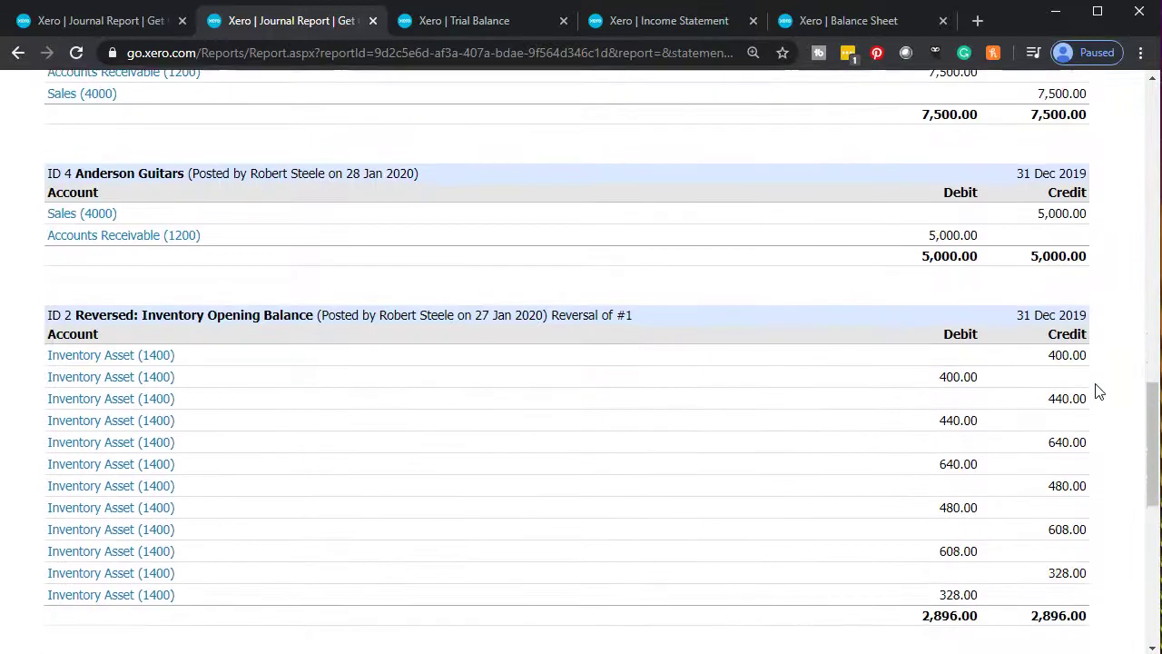
{"action": "scroll", "coordinate": [1099, 391], "scroll_direction": "down", "scroll_amount": 2}
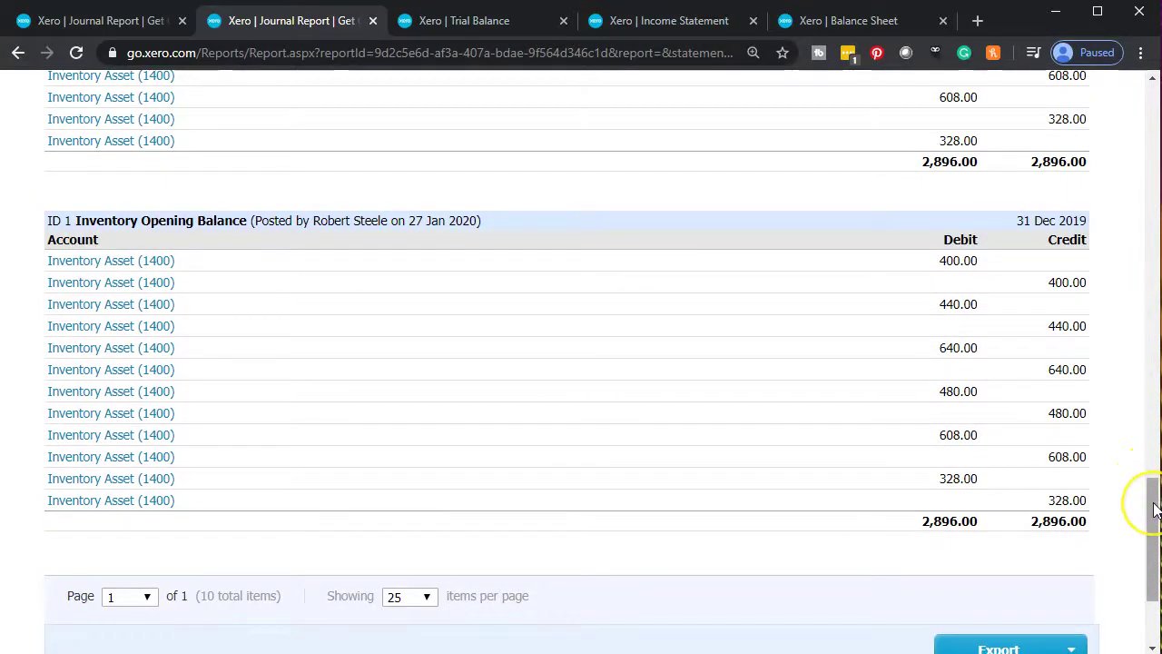
{"action": "left_click_drag", "start_coordinate": [1154, 509], "coordinate": [817, 228]}
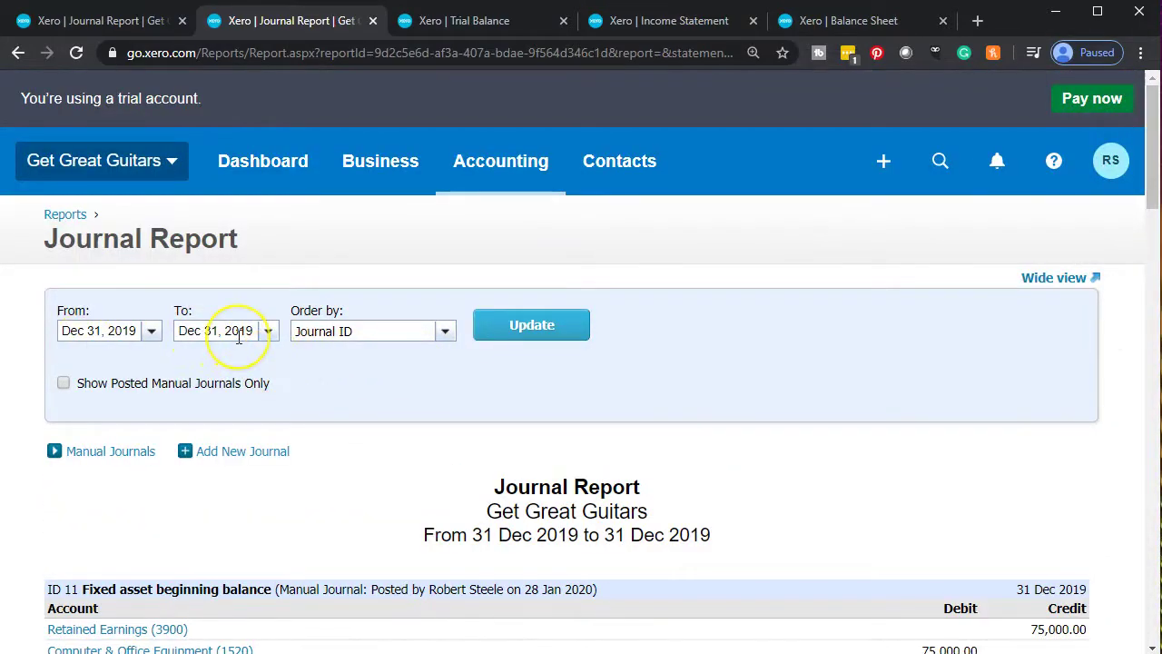
Step: Recheck which Journal Report entries post to Retained Earnings, from Fixed asset beginning balance down to the Smith Guitars entry
{"action": "scroll", "coordinate": [618, 479], "scroll_direction": "down", "scroll_amount": 2}
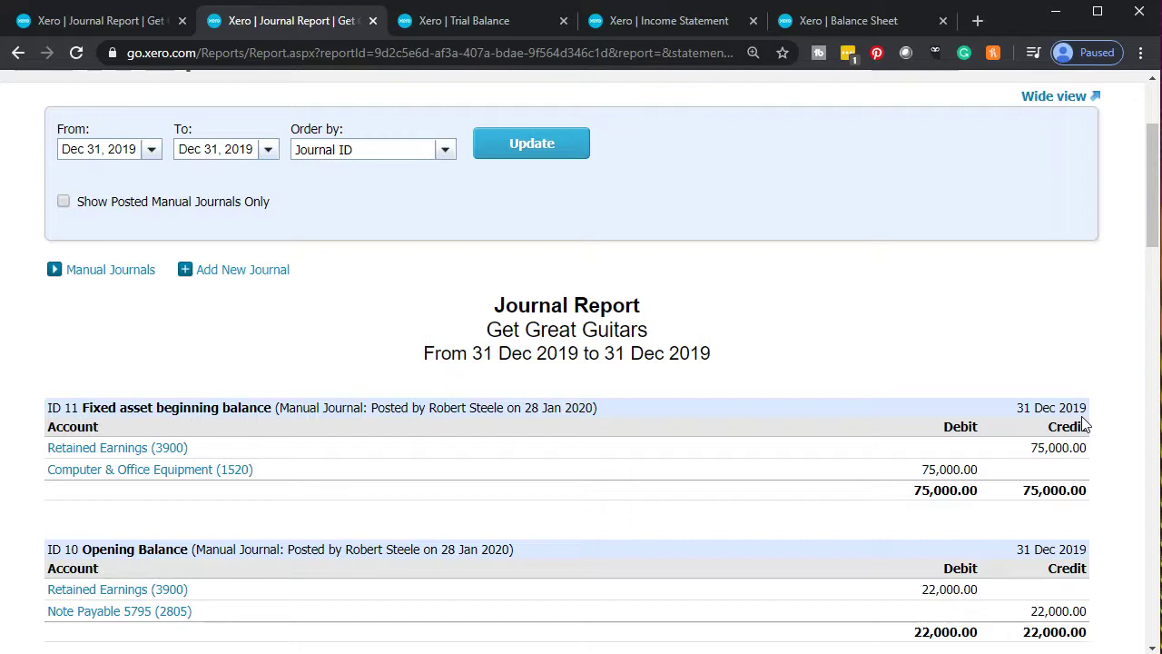
{"action": "left_click", "coordinate": [796, 436]}
{"action": "scroll", "coordinate": [734, 454], "scroll_direction": "down", "scroll_amount": 1}
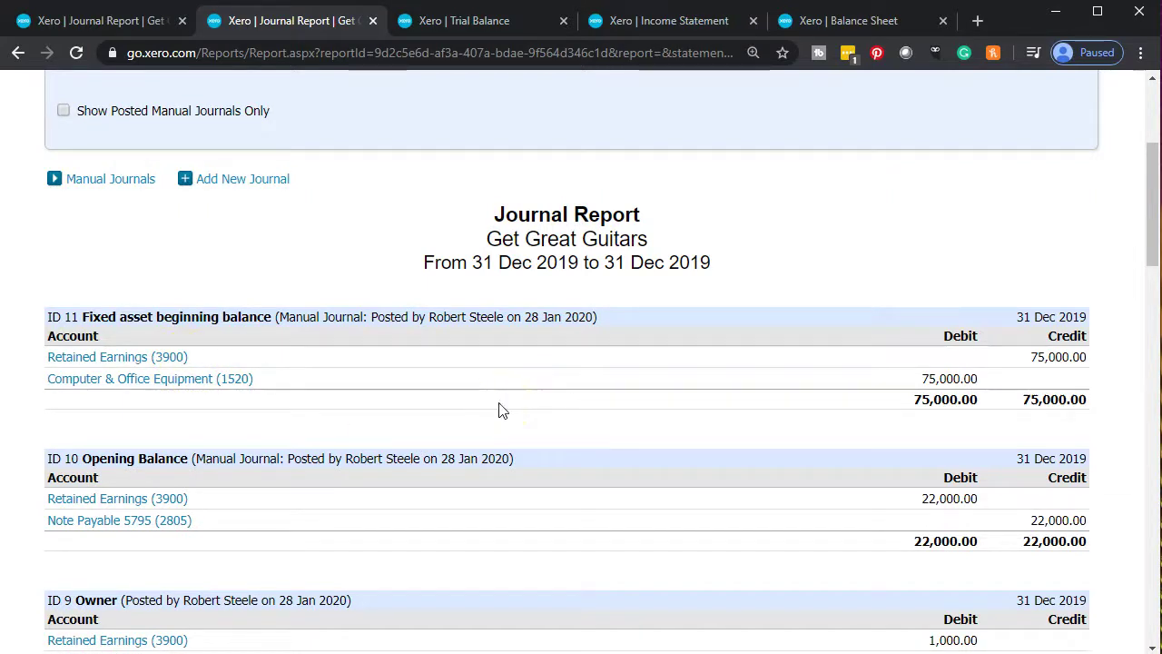
{"action": "scroll", "coordinate": [502, 410], "scroll_direction": "down", "scroll_amount": 2}
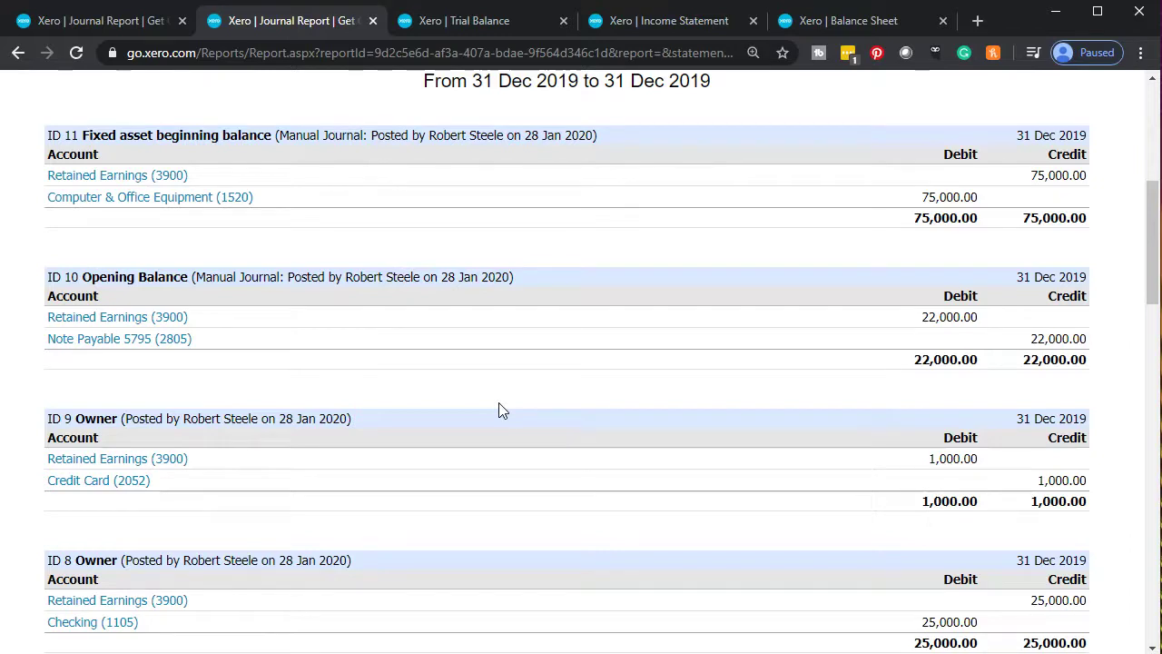
{"action": "scroll", "coordinate": [498, 411], "scroll_direction": "down", "scroll_amount": 5}
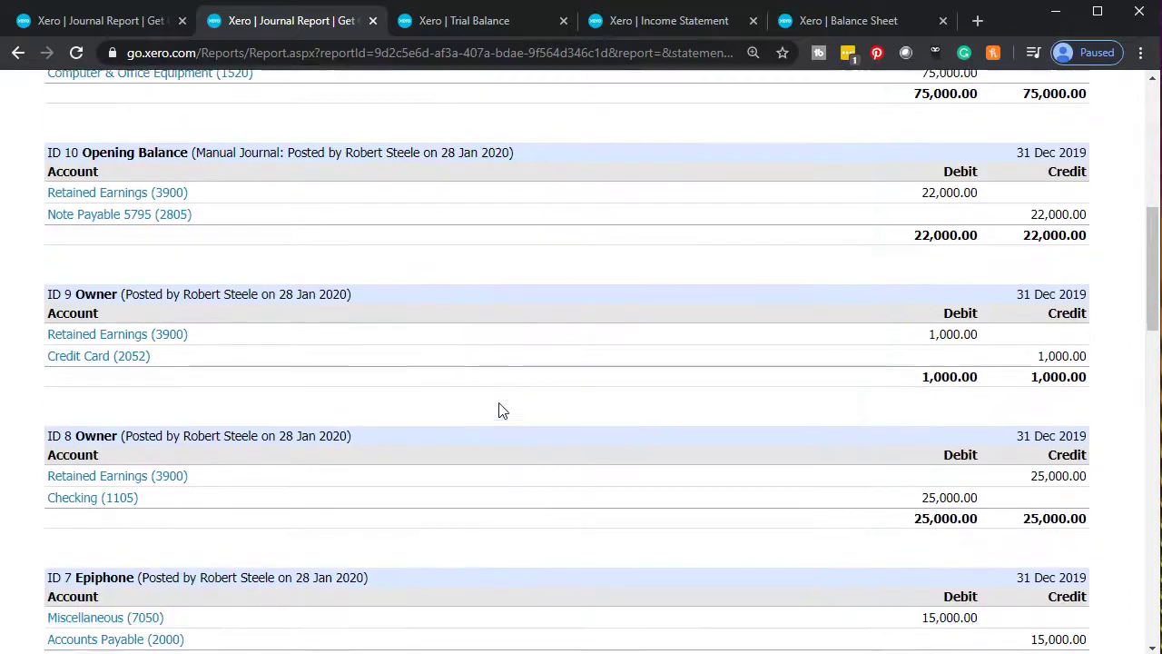
{"action": "scroll", "coordinate": [499, 402], "scroll_direction": "down", "scroll_amount": 1}
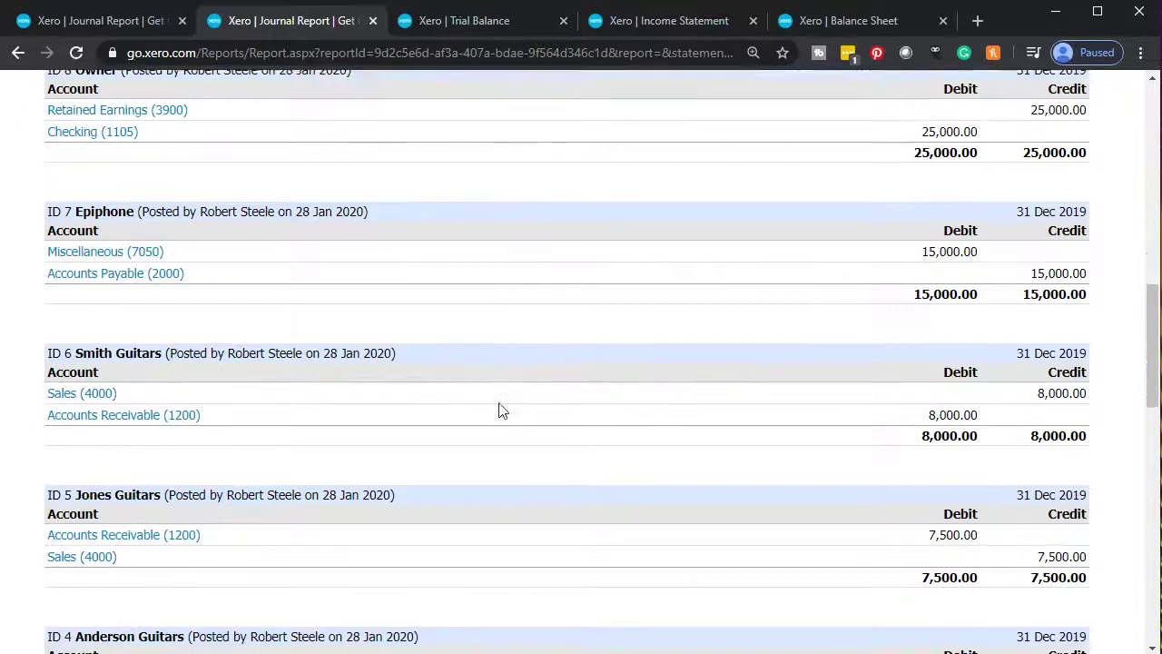
{"action": "left_click", "coordinate": [488, 403]}
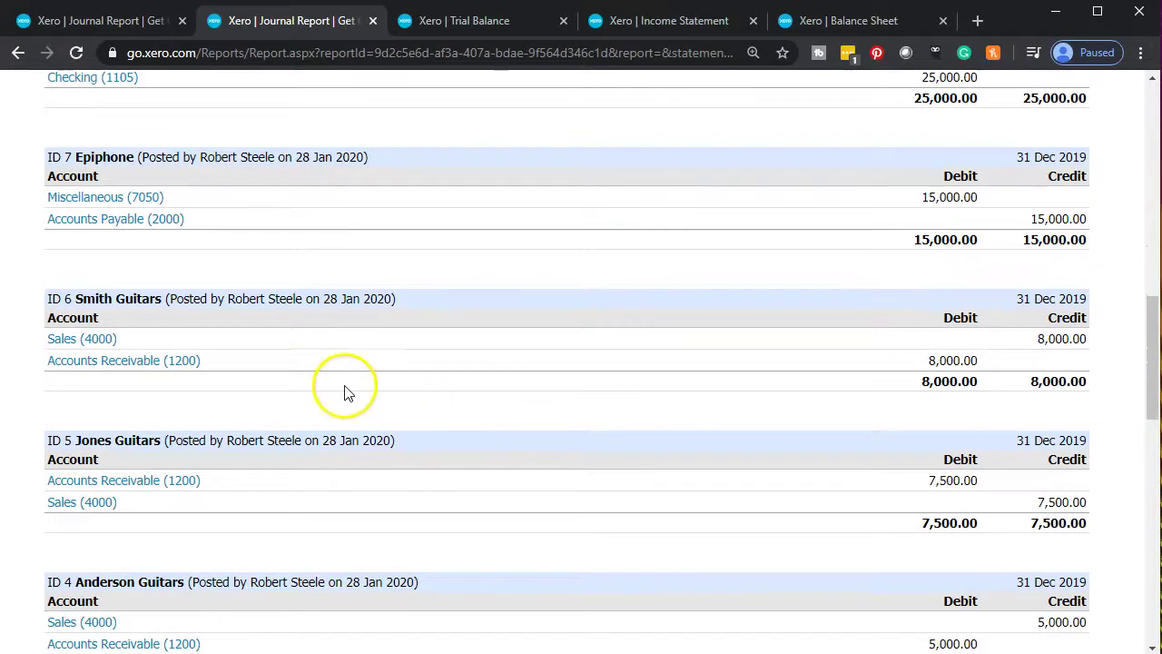
Step: Open the Sales (4000) account from the Smith Guitars journal entry and examine its monthly figures in the Sales Summary
{"action": "left_click", "coordinate": [98, 341]}
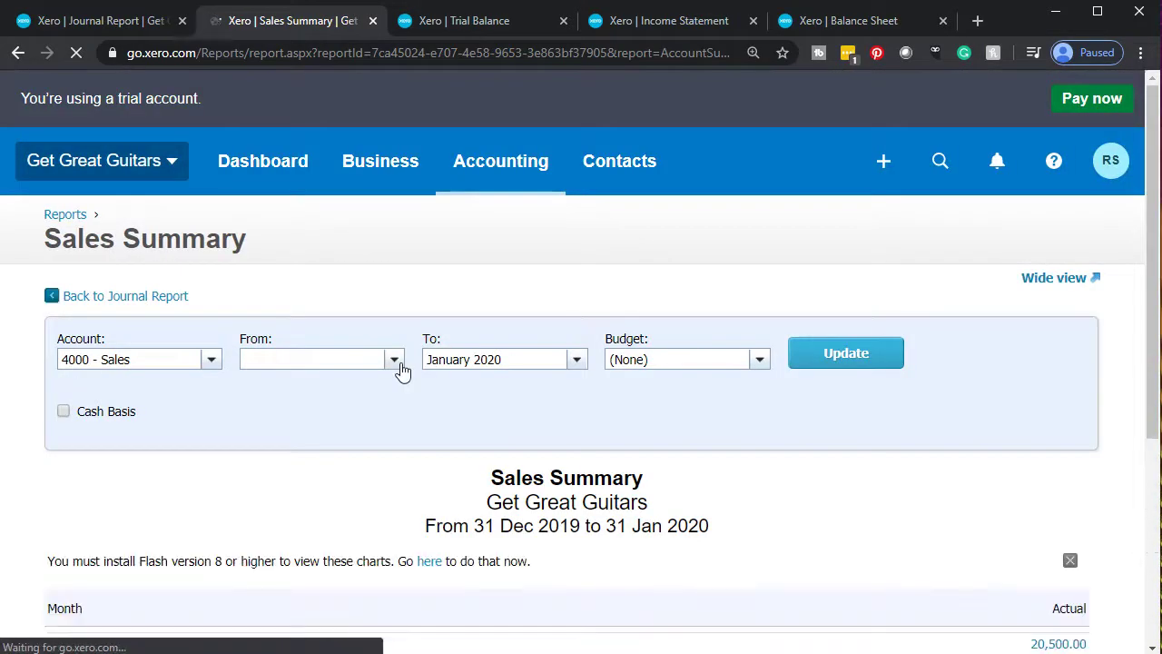
{"action": "scroll", "coordinate": [402, 370], "scroll_direction": "down", "scroll_amount": 3}
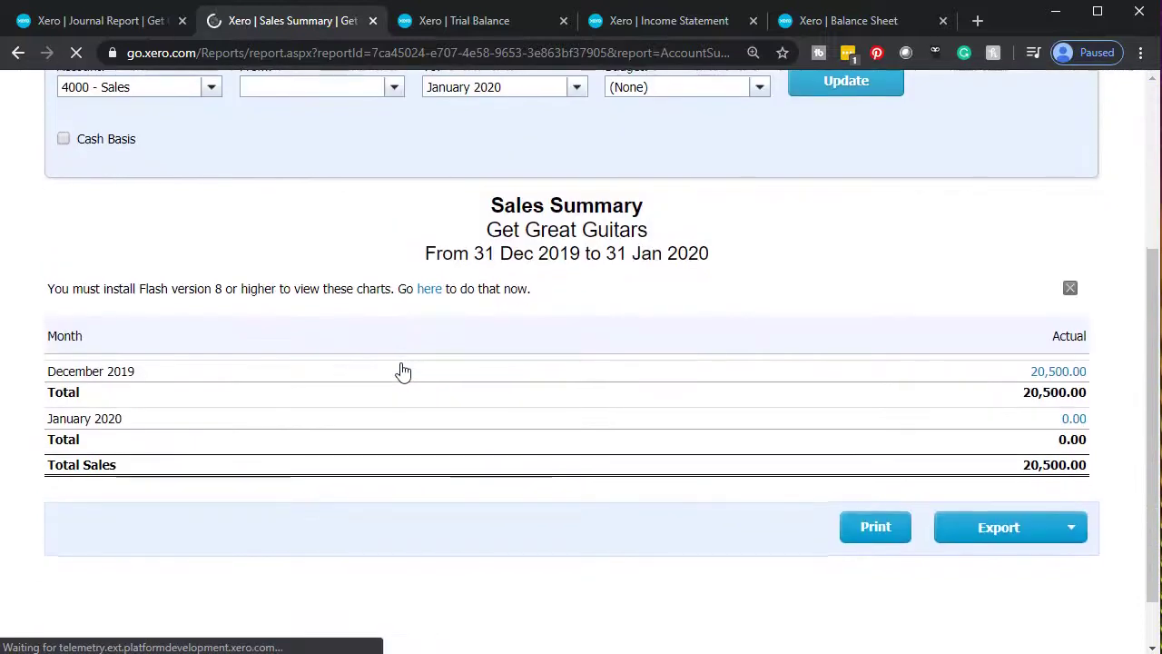
{"action": "left_click", "coordinate": [175, 389]}
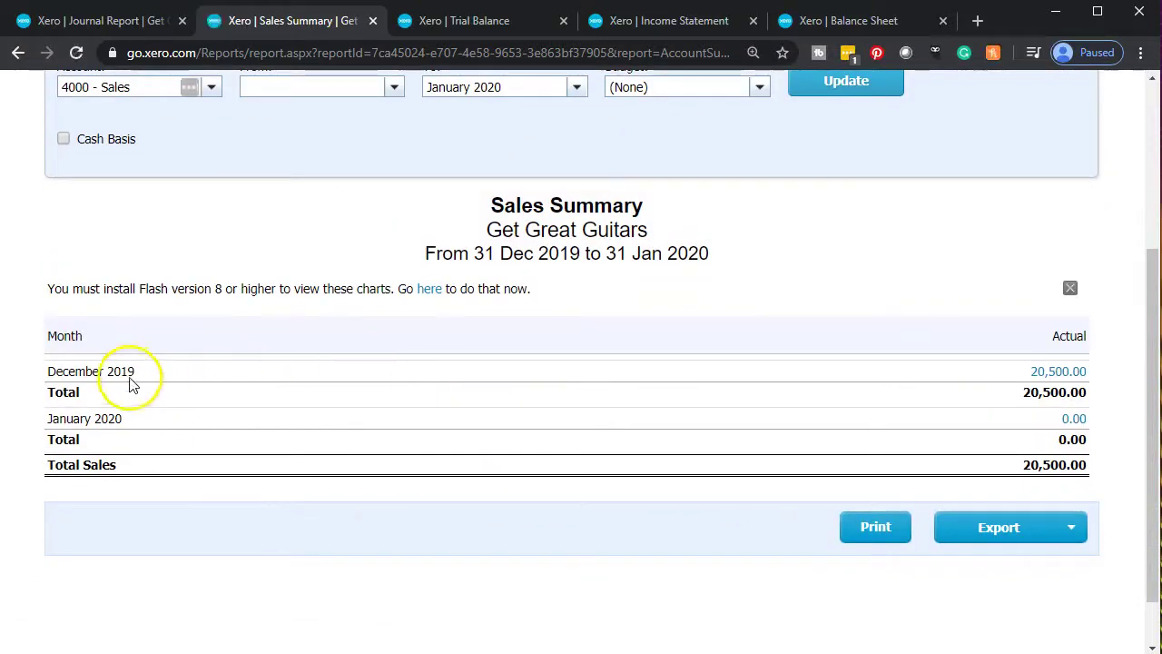
Step: Drill into the December 2019 sales amount, review the listed transactions and open the Smith Guitars opening balance invoice
{"action": "left_click", "coordinate": [1051, 374]}
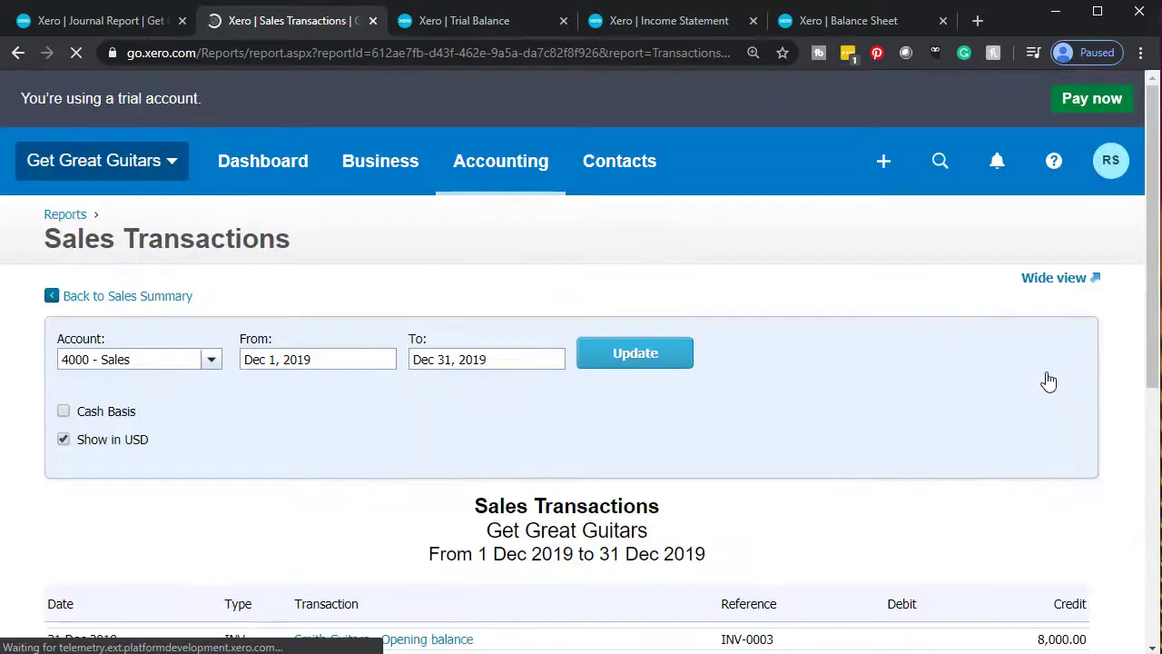
{"action": "left_click", "coordinate": [861, 376]}
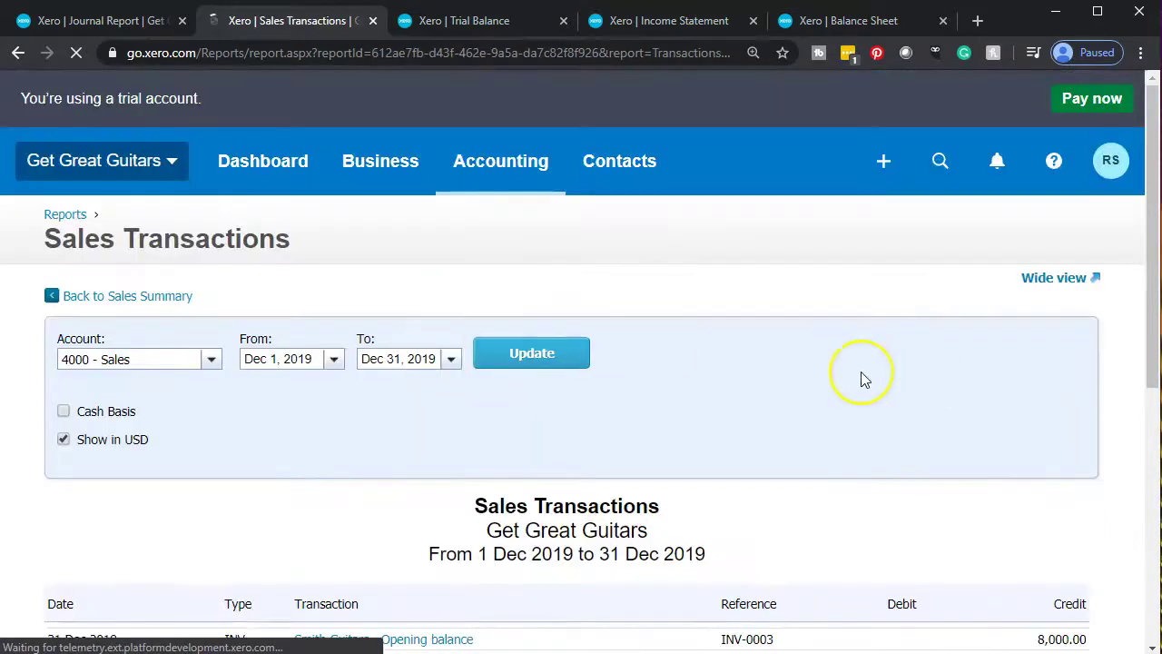
{"action": "scroll", "coordinate": [862, 376], "scroll_direction": "down", "scroll_amount": 3}
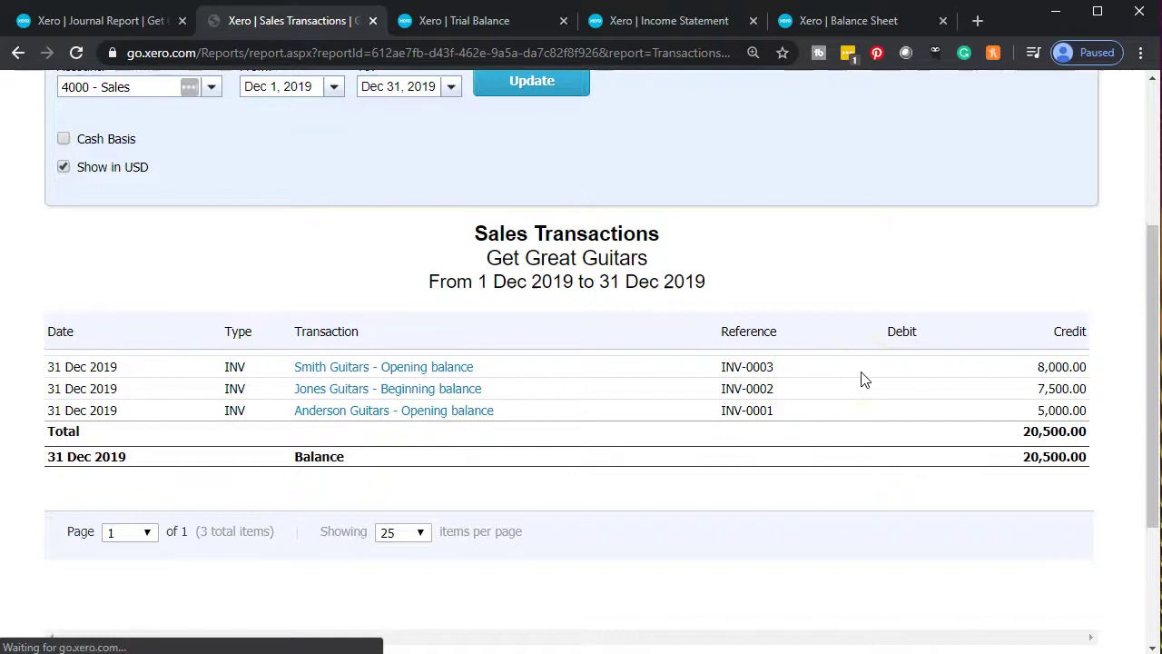
{"action": "scroll", "coordinate": [234, 411], "scroll_direction": "up", "scroll_amount": 1}
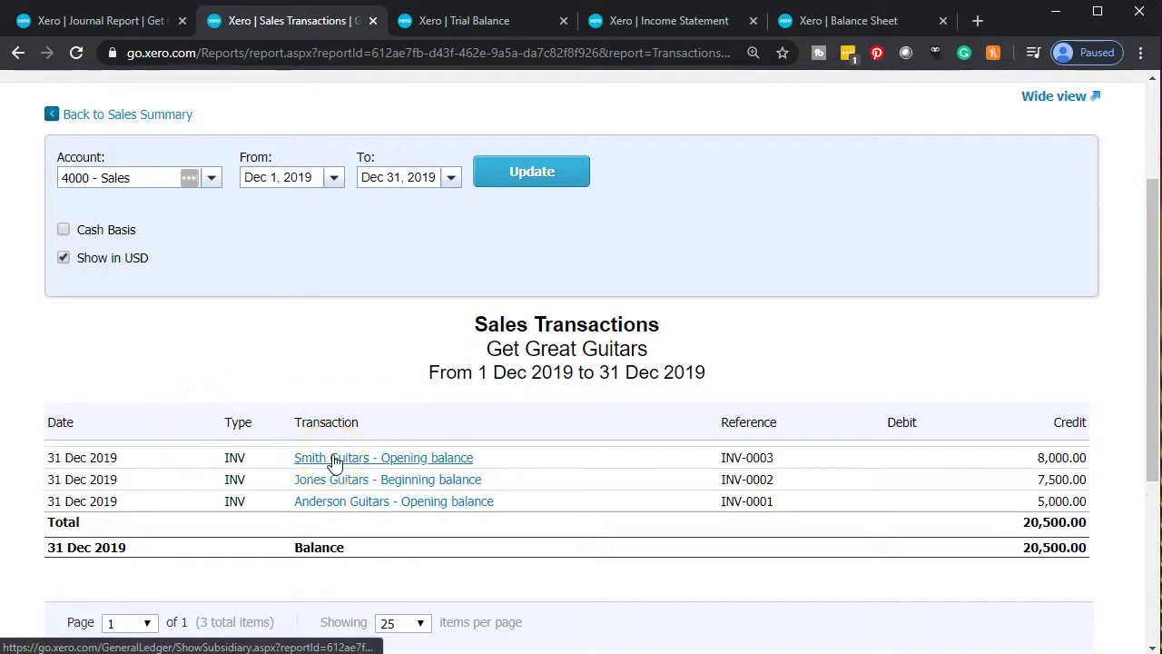
{"action": "left_click", "coordinate": [396, 458]}
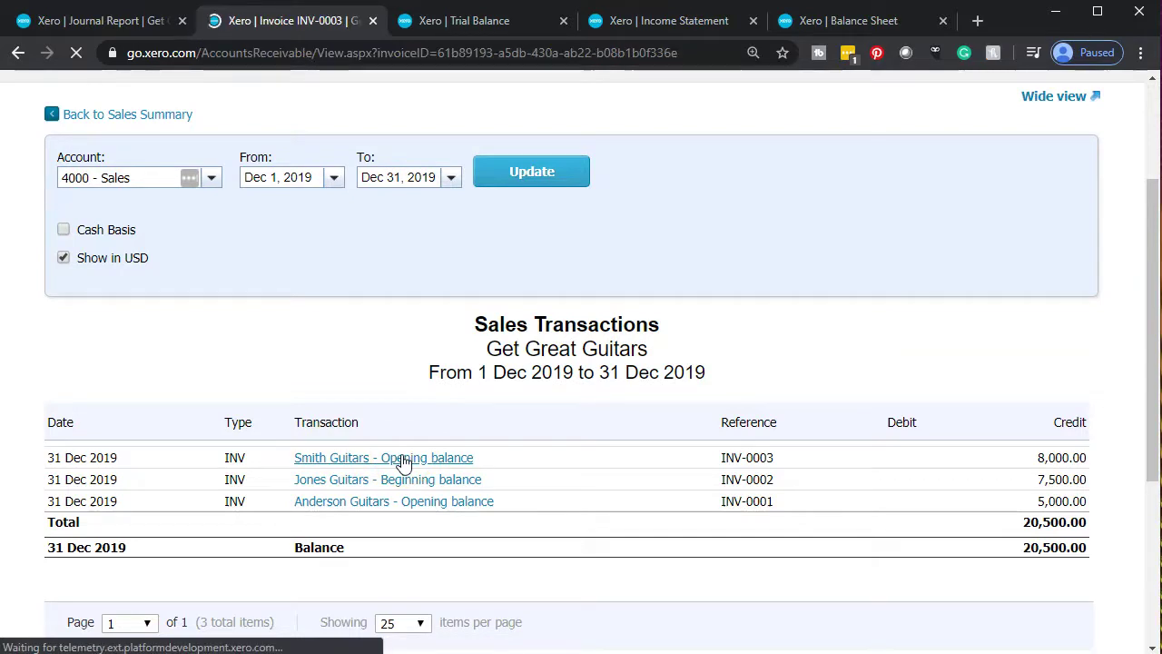
Step: Examine the Smith Guitars opening balance invoice INV-0003, open it for editing and review its date, account and amount fields
{"action": "scroll", "coordinate": [401, 462], "scroll_direction": "down", "scroll_amount": 1}
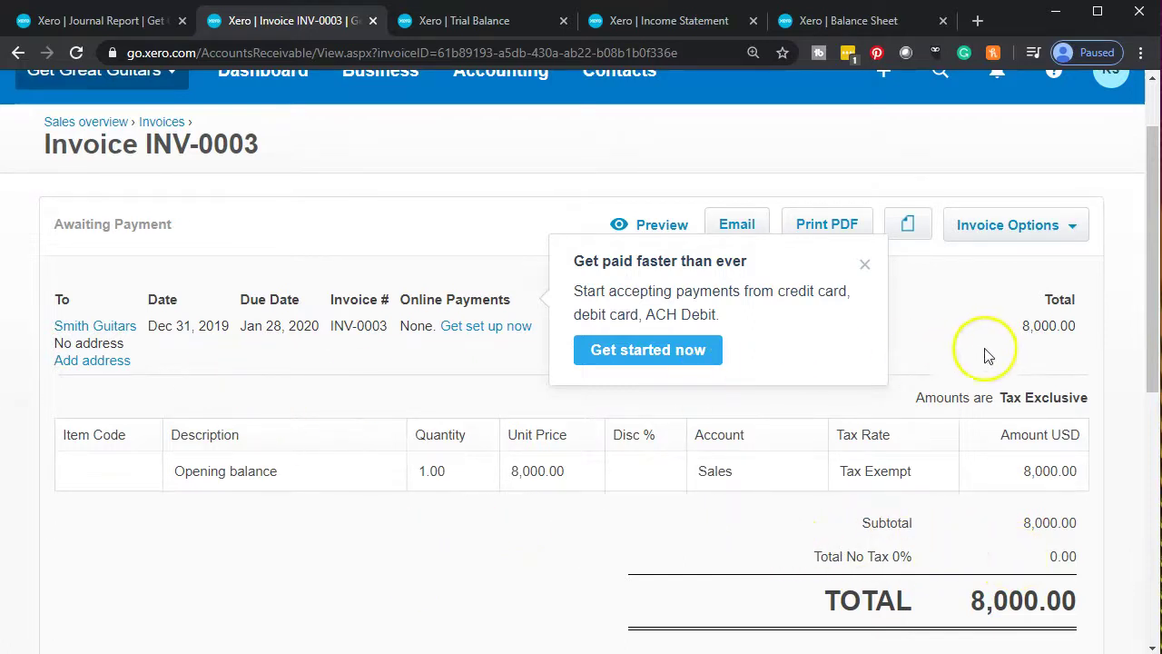
{"action": "left_click", "coordinate": [1032, 233]}
{"action": "left_click", "coordinate": [1026, 188]}
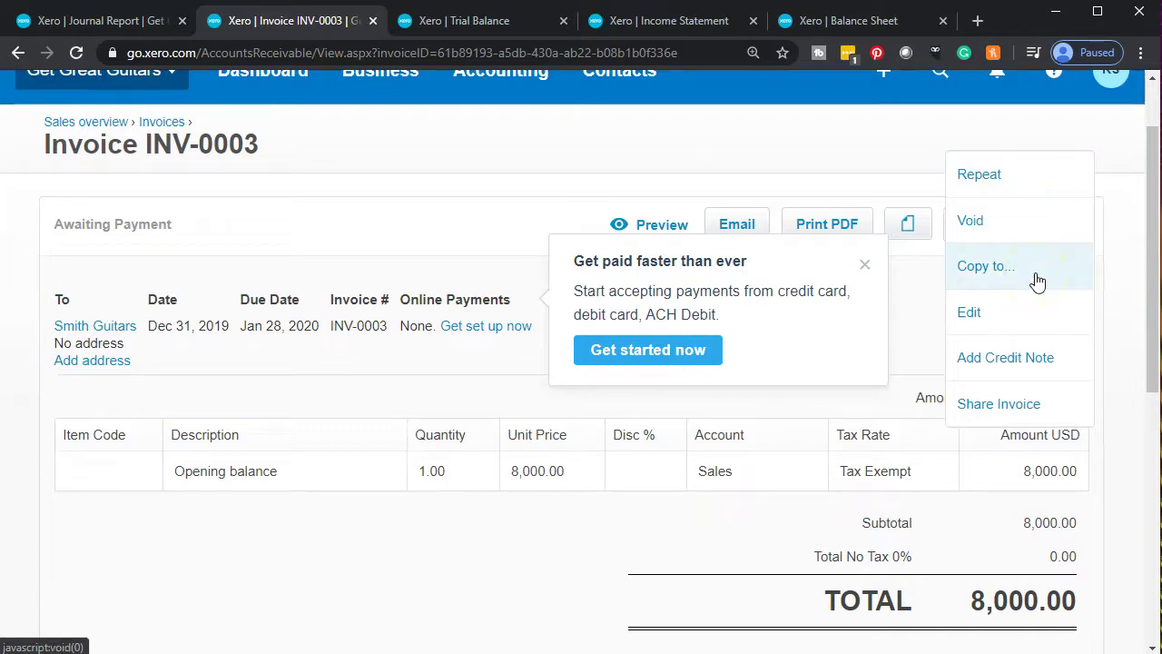
{"action": "left_click", "coordinate": [1029, 318]}
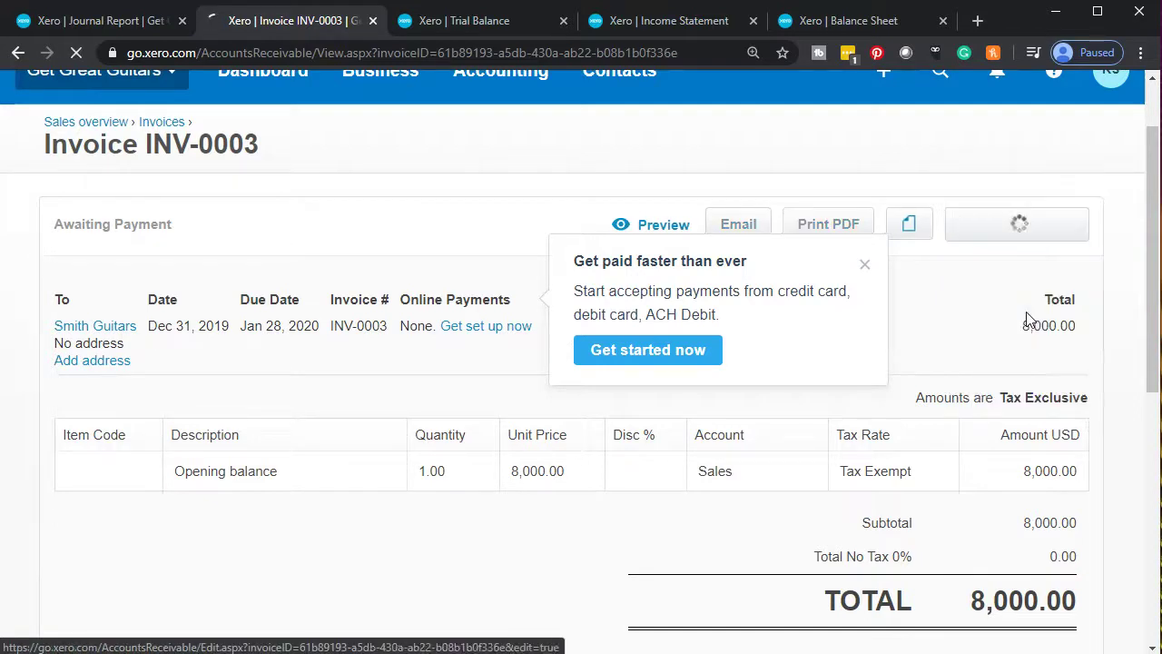
{"action": "left_click", "coordinate": [981, 359]}
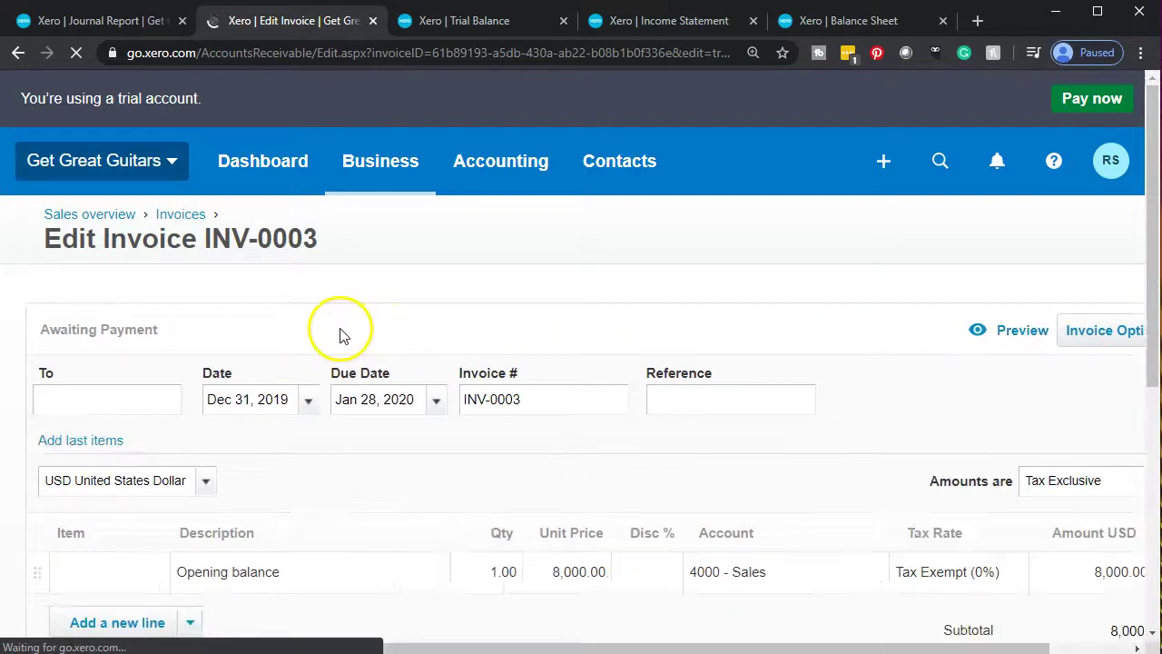
{"action": "scroll", "coordinate": [340, 333], "scroll_direction": "down", "scroll_amount": 1}
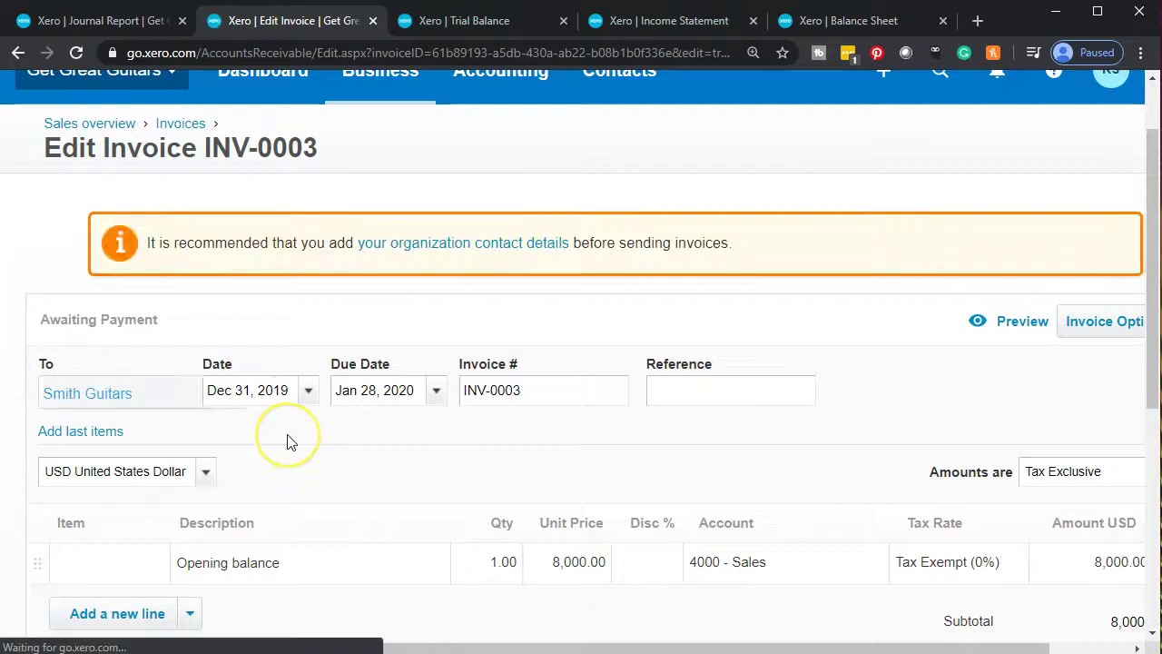
{"action": "scroll", "coordinate": [287, 441], "scroll_direction": "up", "scroll_amount": 1}
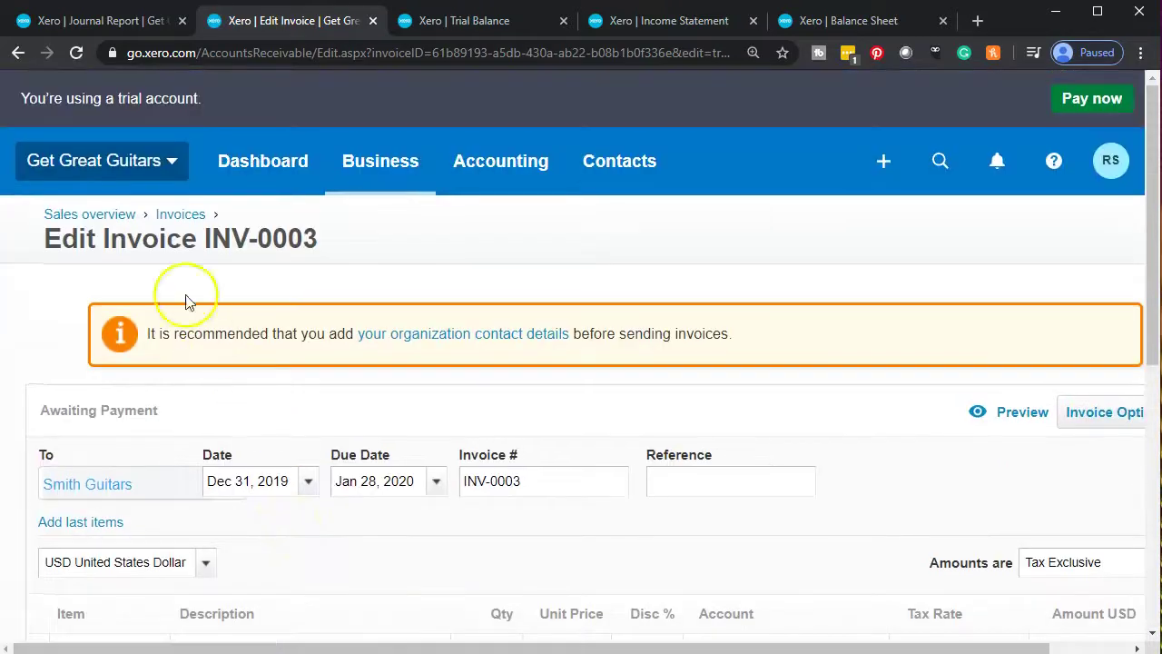
Step: Go back from the invoice to the Dec 31, 2019 Journal Report and examine its entries from Epiphone down to Inventory Opening Balance
{"action": "left_click", "coordinate": [19, 55]}
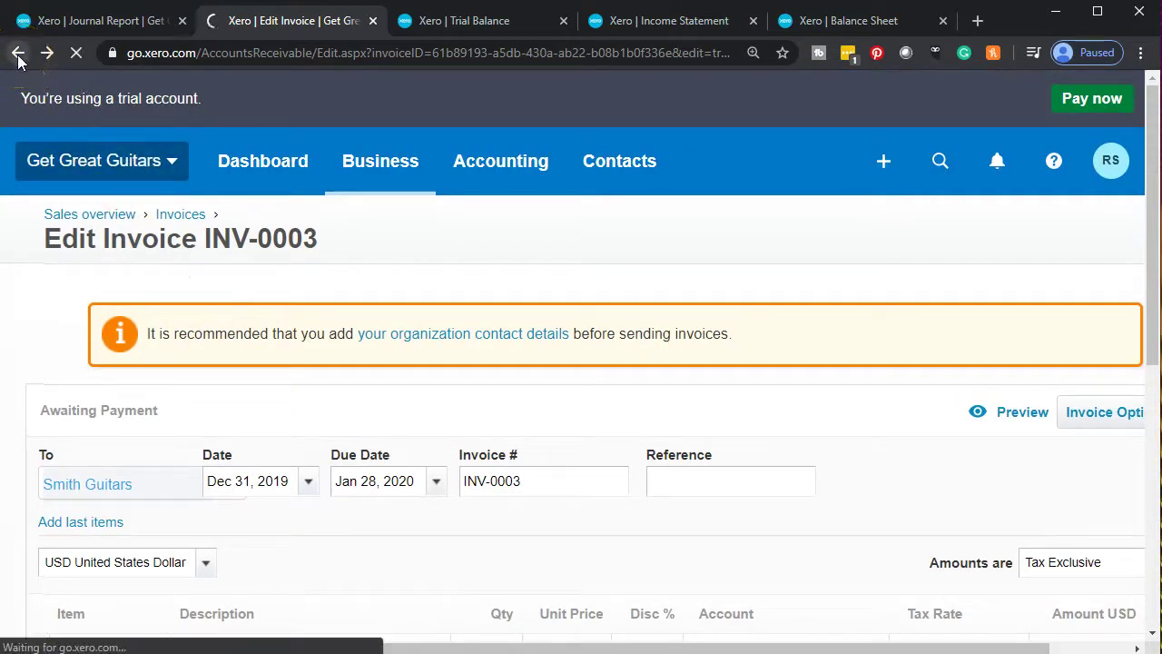
{"action": "left_click", "coordinate": [18, 56]}
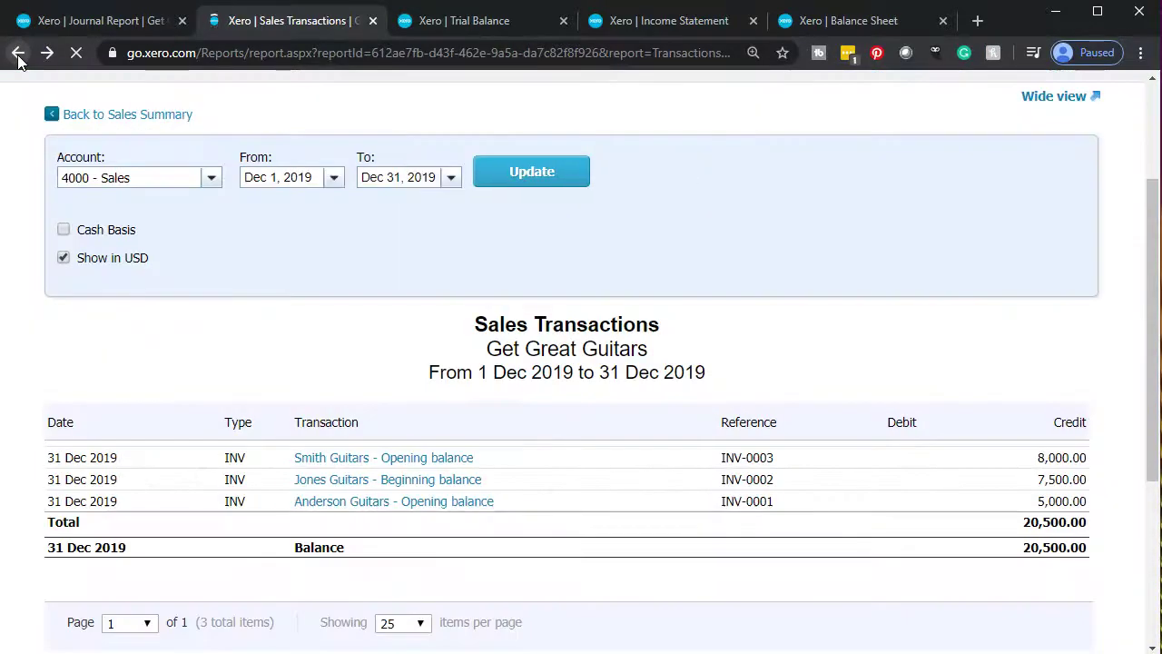
{"action": "left_click", "coordinate": [18, 56]}
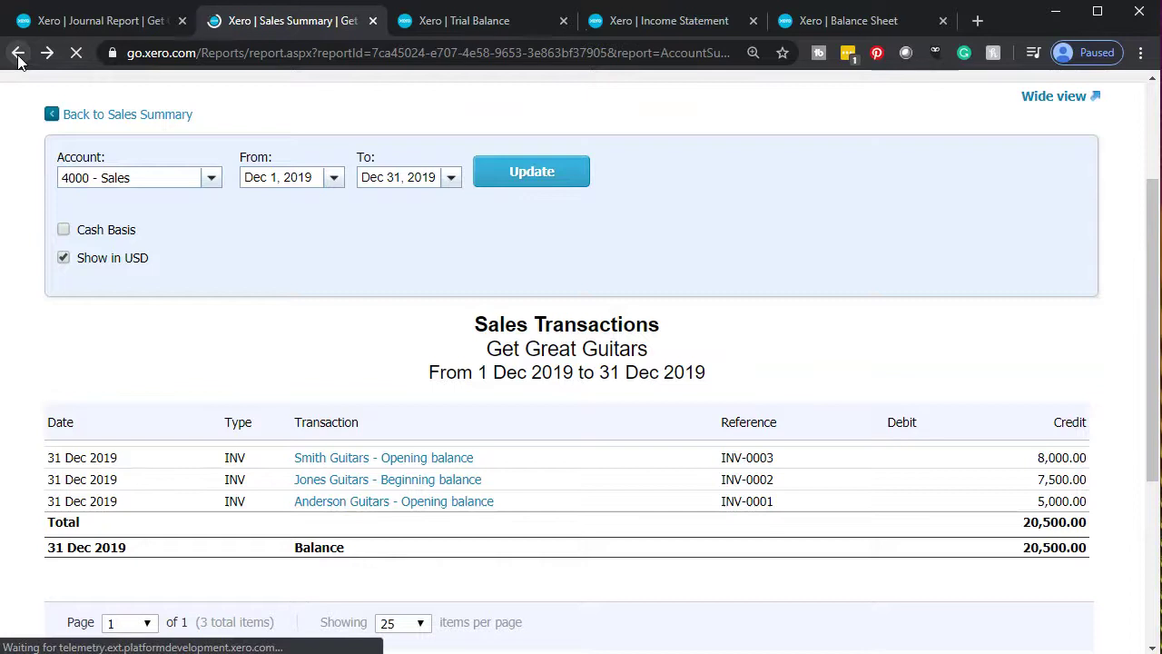
{"action": "key", "text": "alt+Left"}
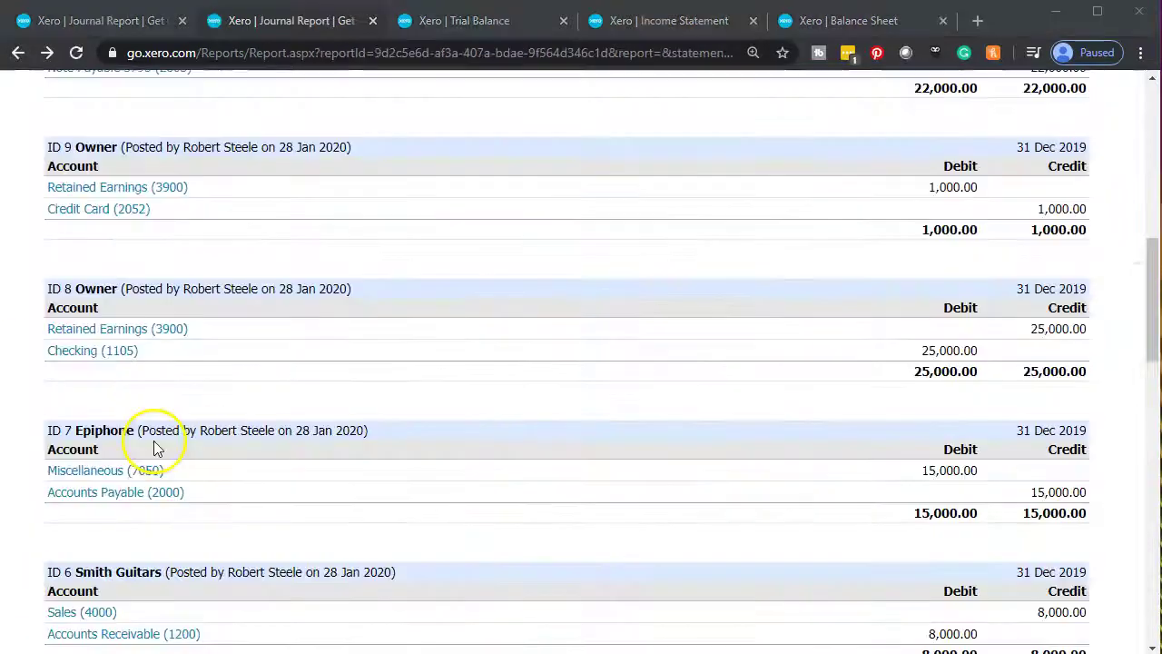
{"action": "scroll", "coordinate": [155, 448], "scroll_direction": "down", "scroll_amount": 3}
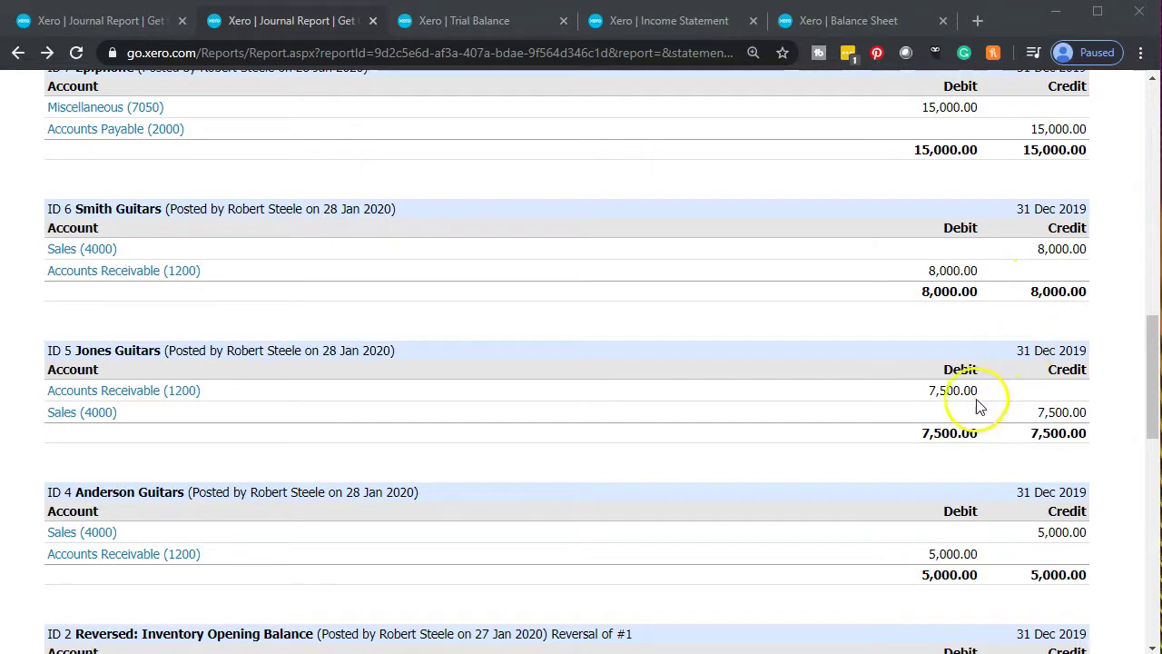
{"action": "scroll", "coordinate": [976, 406], "scroll_direction": "down", "scroll_amount": 1}
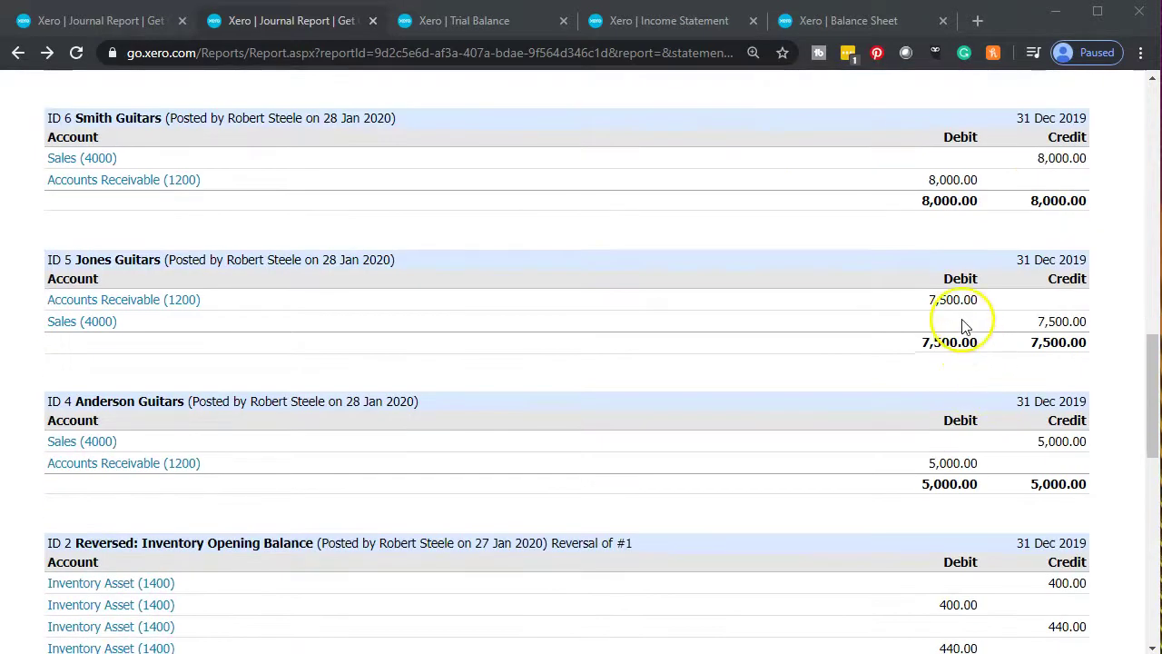
{"action": "scroll", "coordinate": [944, 458], "scroll_direction": "down", "scroll_amount": 3}
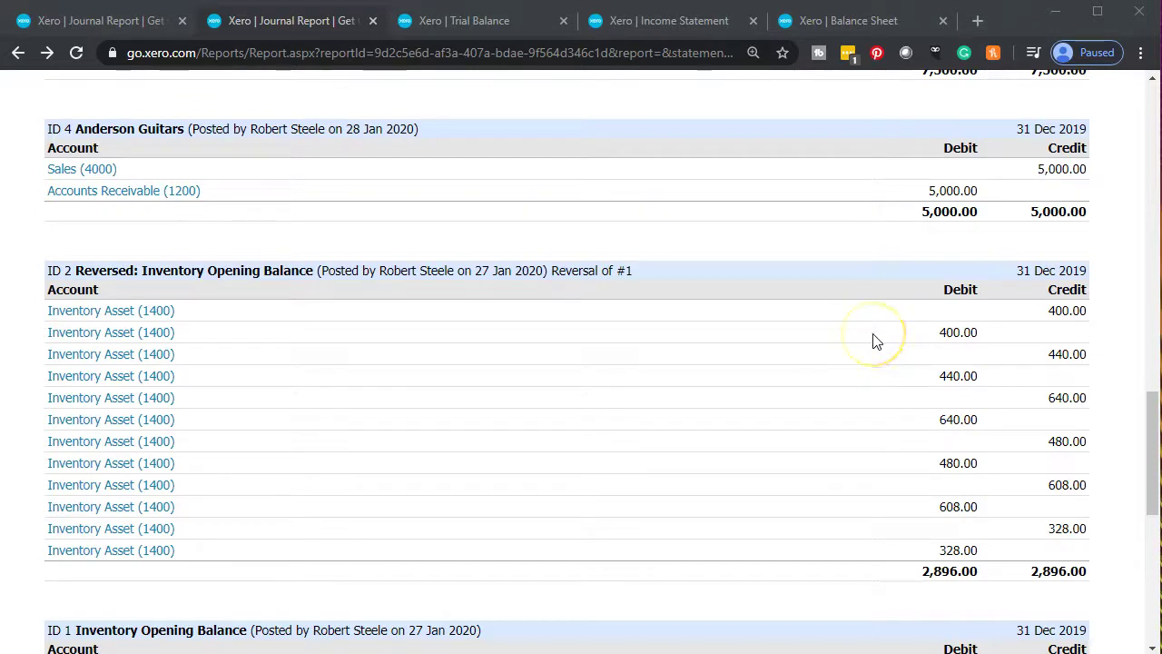
{"action": "scroll", "coordinate": [876, 341], "scroll_direction": "down", "scroll_amount": 4}
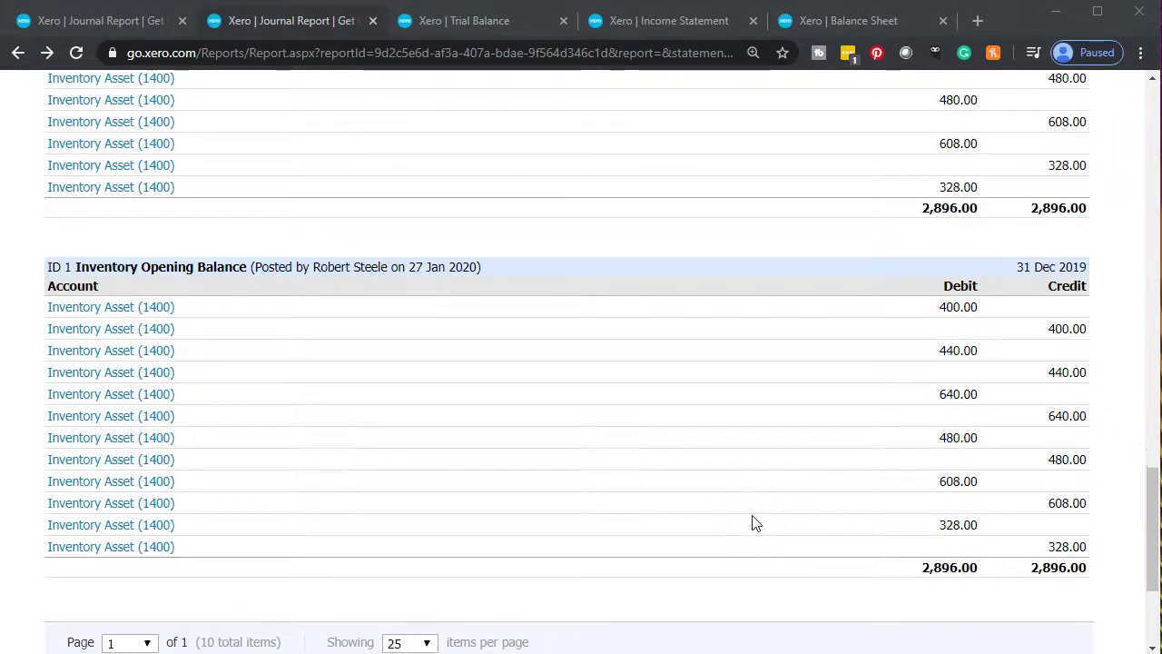
{"action": "scroll", "coordinate": [752, 518], "scroll_direction": "up", "scroll_amount": 7}
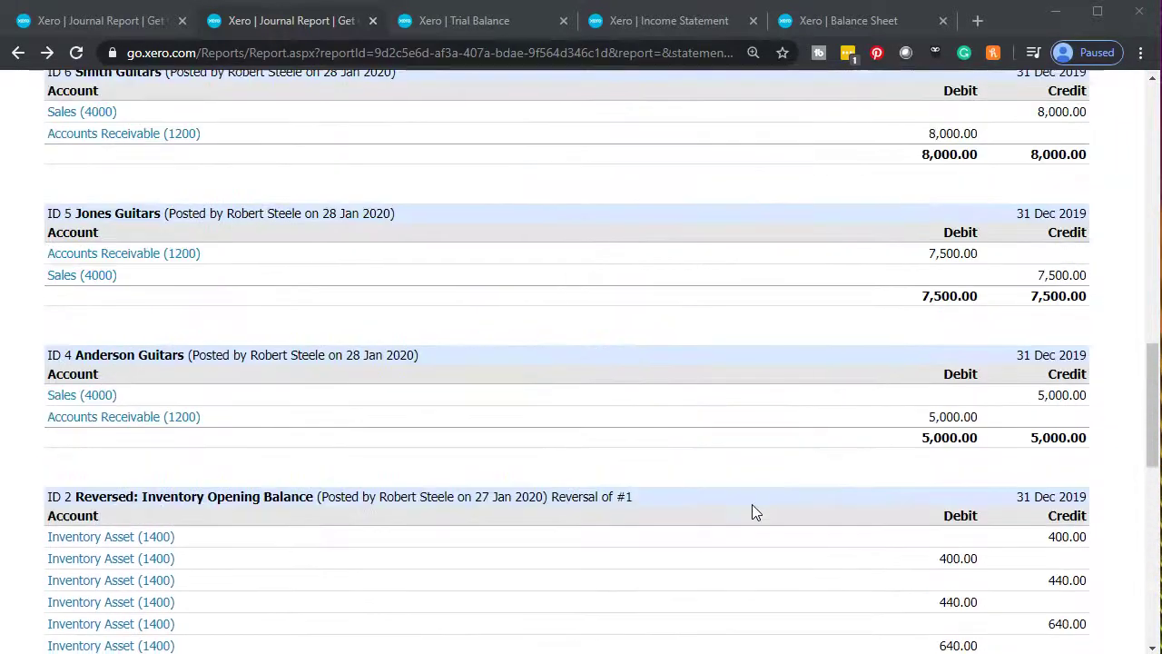
{"action": "scroll", "coordinate": [752, 511], "scroll_direction": "up", "scroll_amount": 10}
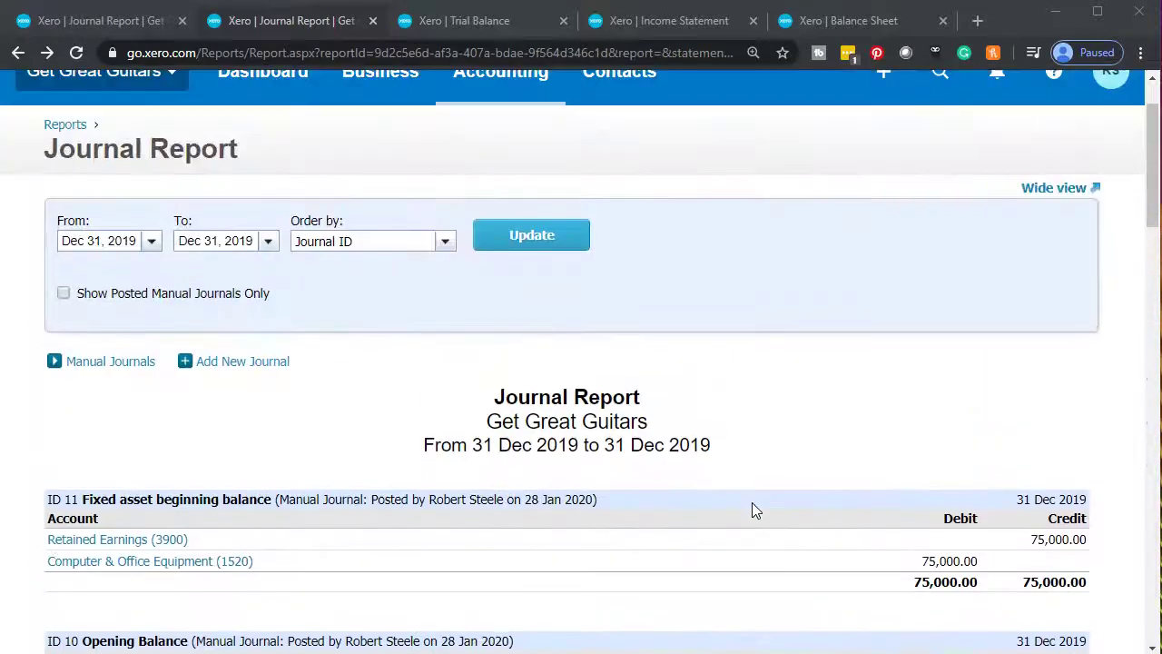
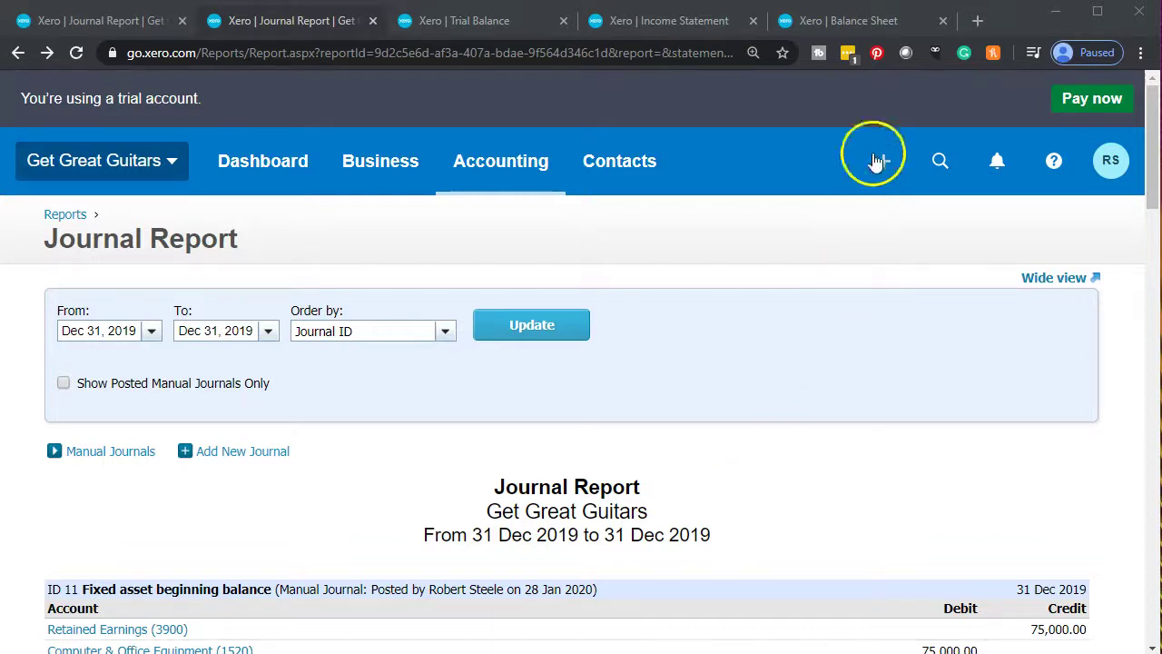
Step: Update the January 1, 2020 Balance Sheet with accrual basis and decimals shown, and export it as PDF
{"action": "left_click", "coordinate": [867, 26]}
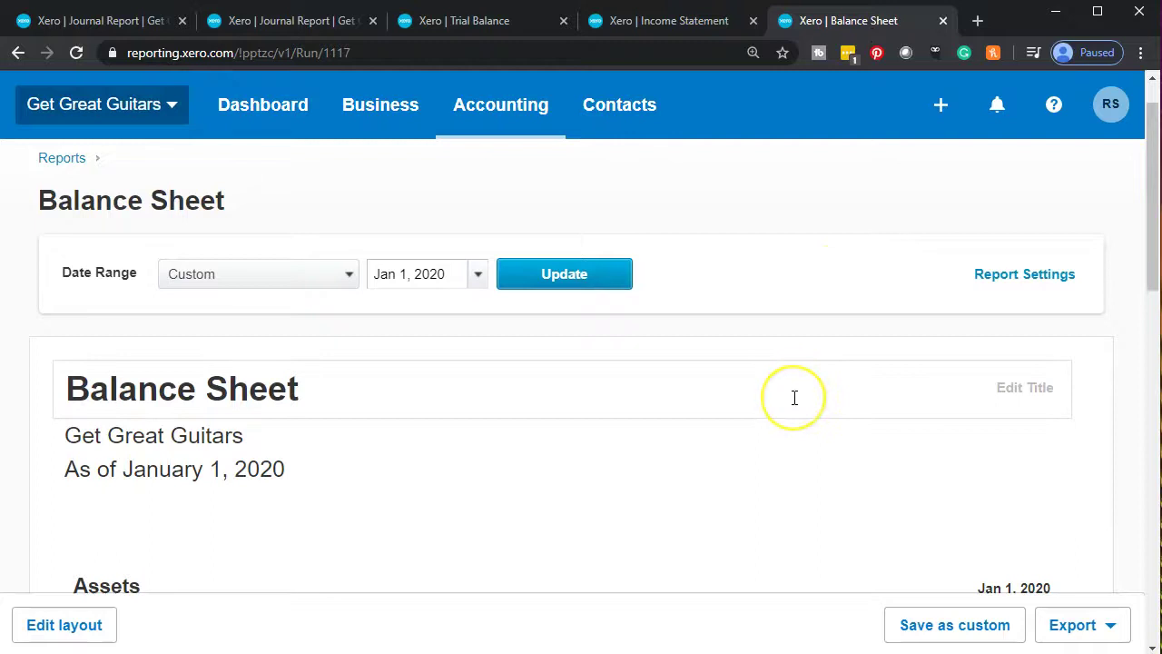
{"action": "left_click", "coordinate": [999, 275]}
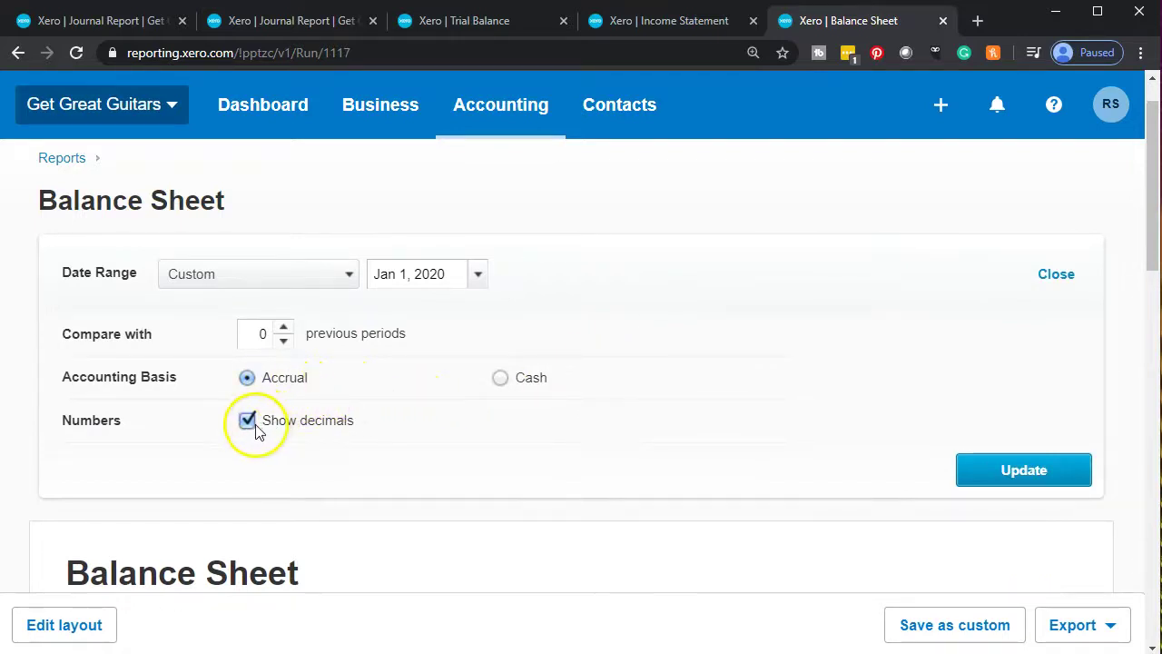
{"action": "left_click", "coordinate": [1016, 472]}
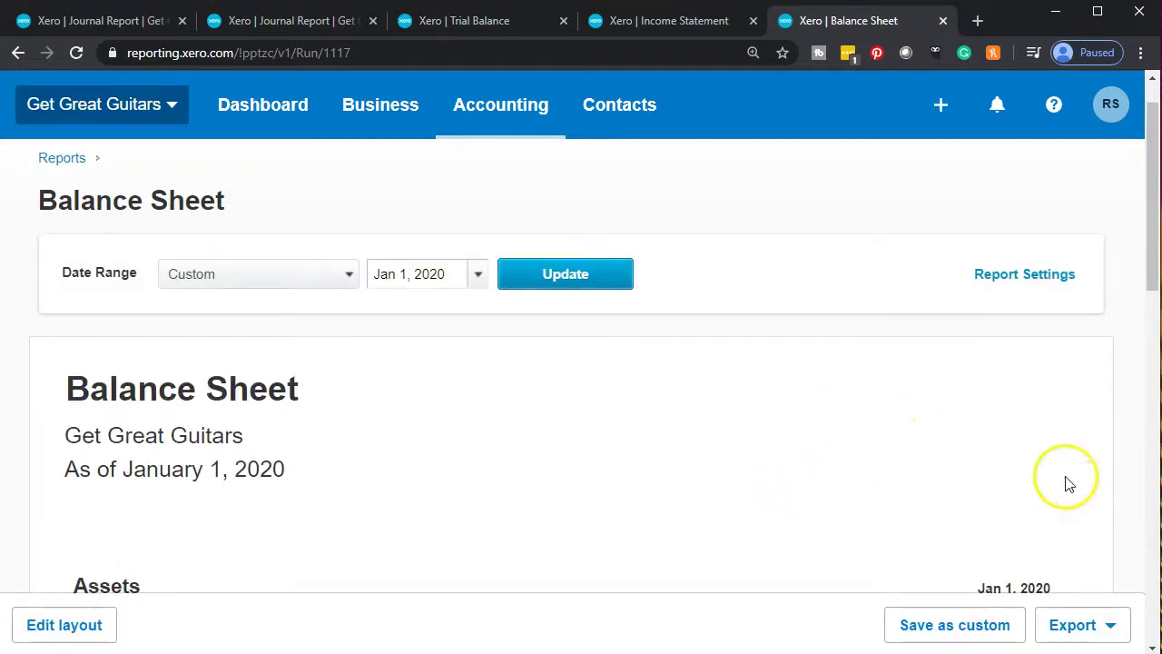
{"action": "left_click", "coordinate": [1109, 637]}
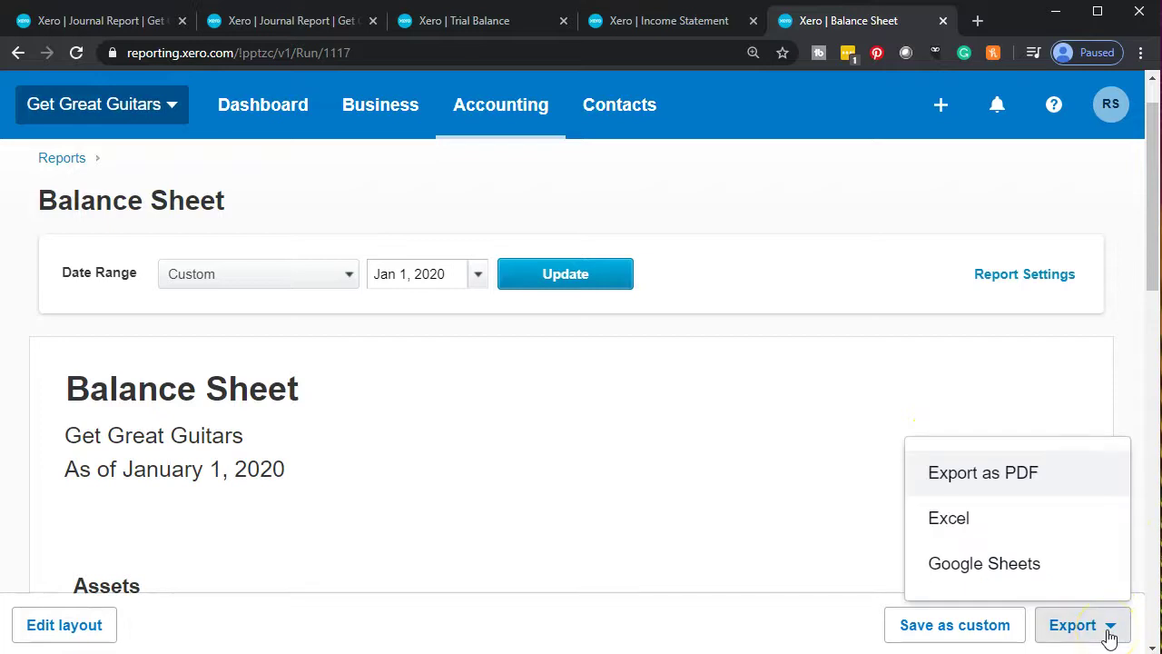
{"action": "left_click", "coordinate": [999, 484]}
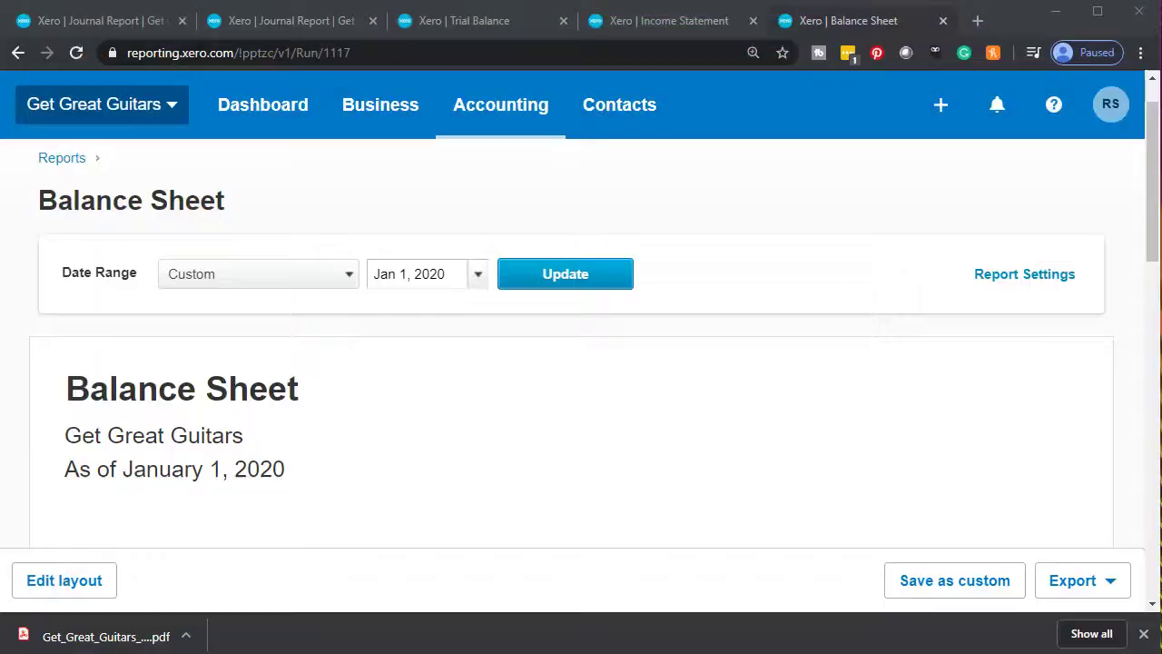
Step: Switch to File Explorer and copy the downloaded Balance Sheet PDF into the Section 6 folder of Xero Course Data
{"action": "key", "text": "alt+Tab"}
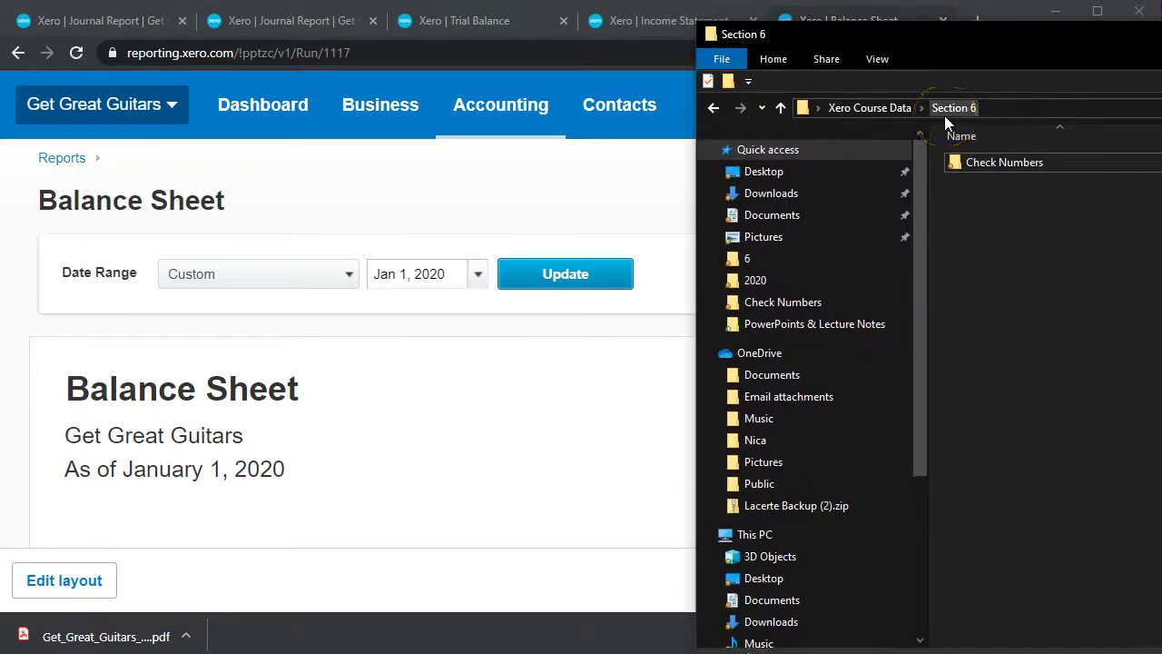
{"action": "left_click_drag", "start_coordinate": [988, 33], "coordinate": [1091, 38]}
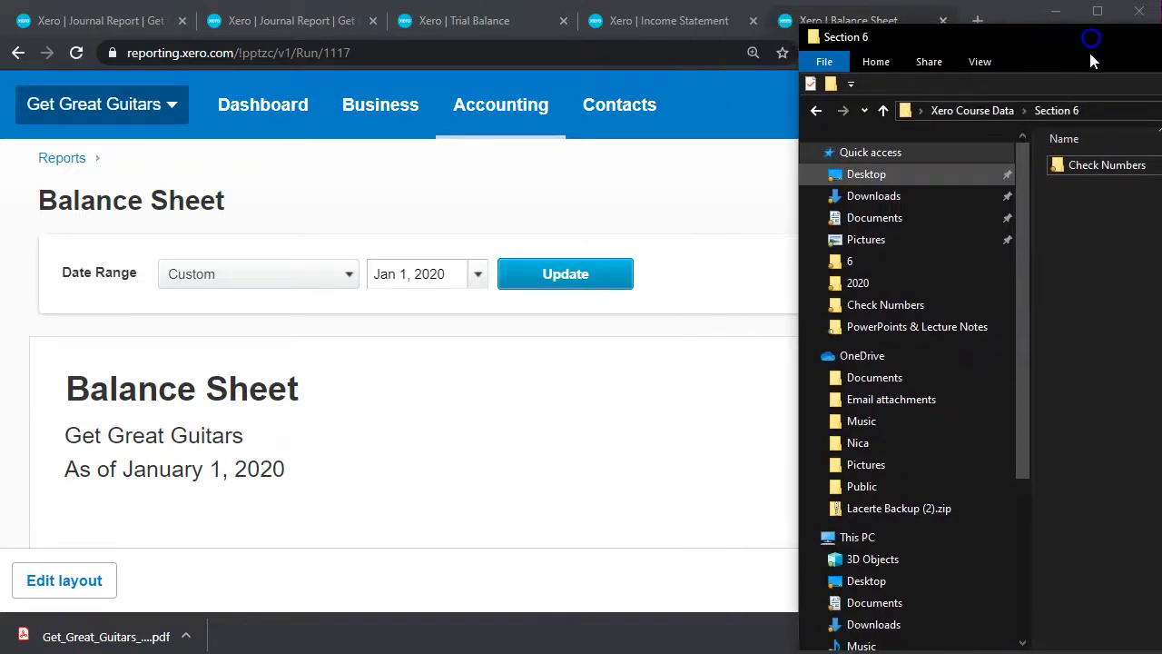
{"action": "left_click_drag", "start_coordinate": [91, 636], "coordinate": [814, 327]}
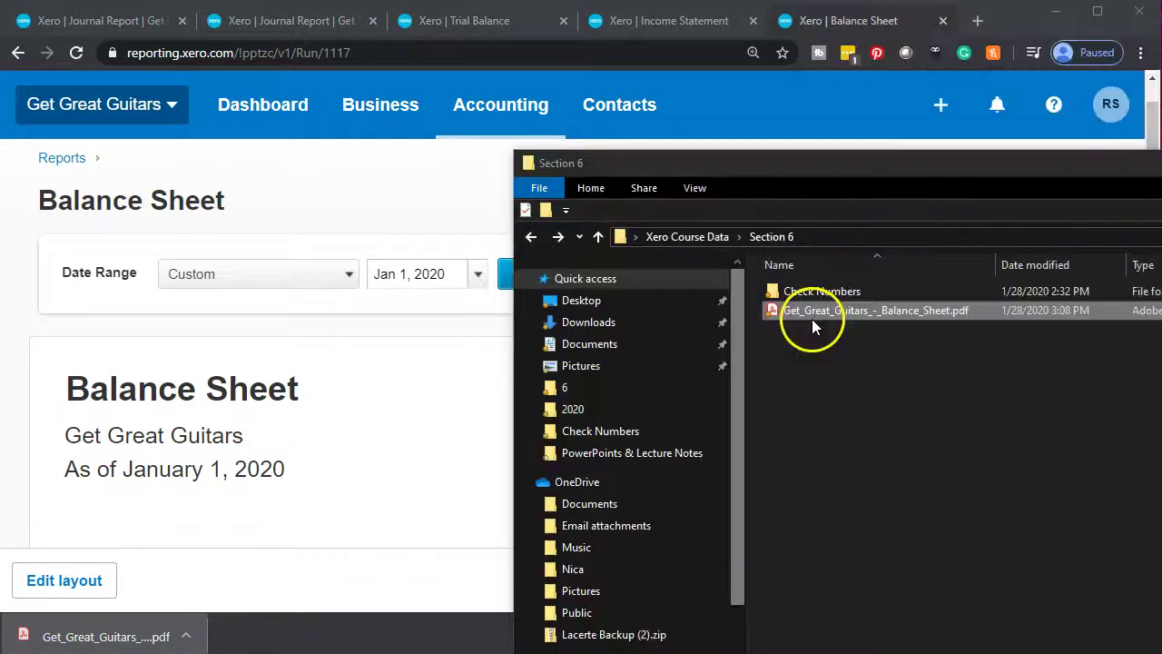
Step: Rename the exported PDF in the Section 6 folder as Balance Sheet.pdf and return to the browser
{"action": "right_click", "coordinate": [810, 317]}
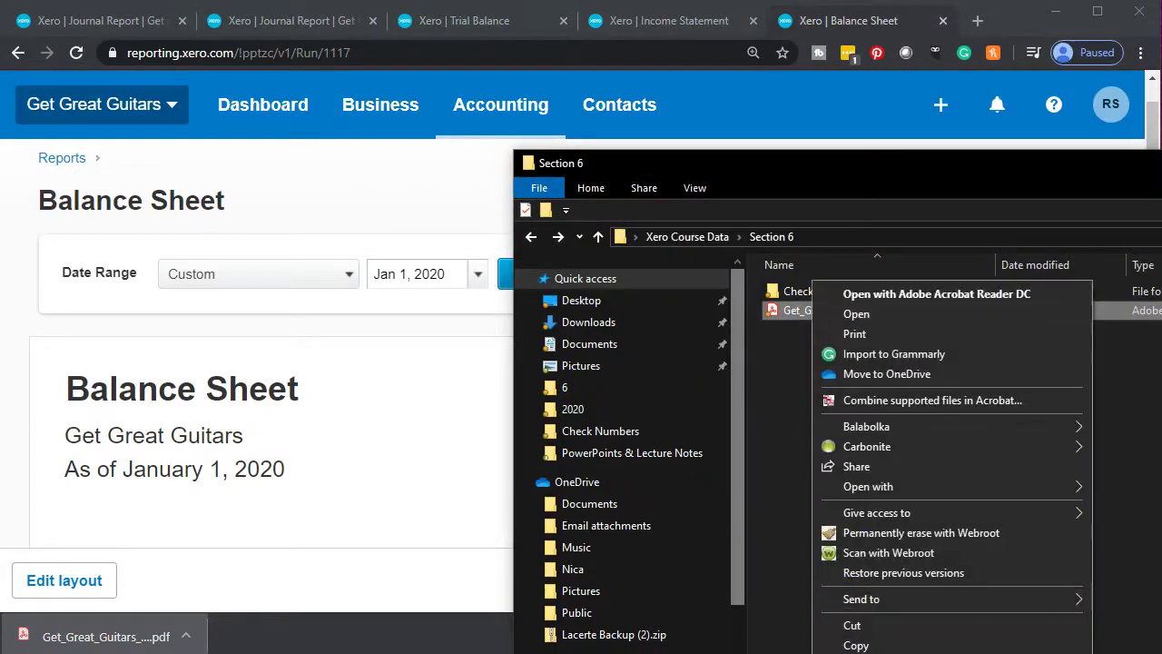
{"action": "type", "text": "m"}
{"action": "type", "text": "Balance She"}
{"action": "left_click", "coordinate": [851, 569]}
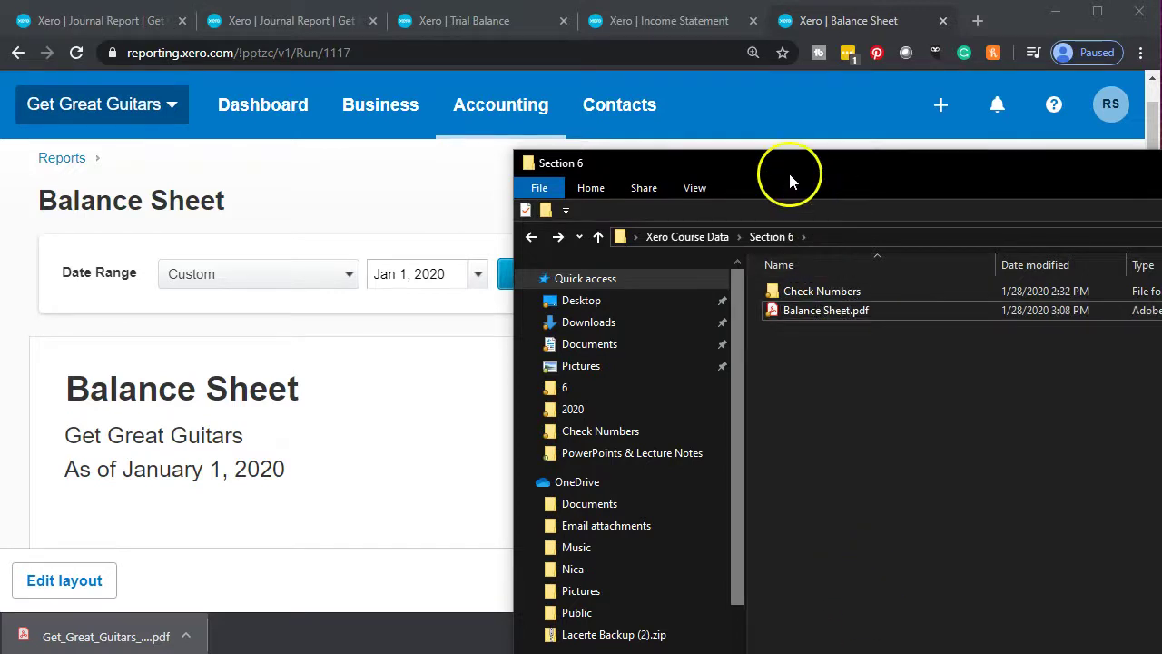
{"action": "key", "text": "alt+F4"}
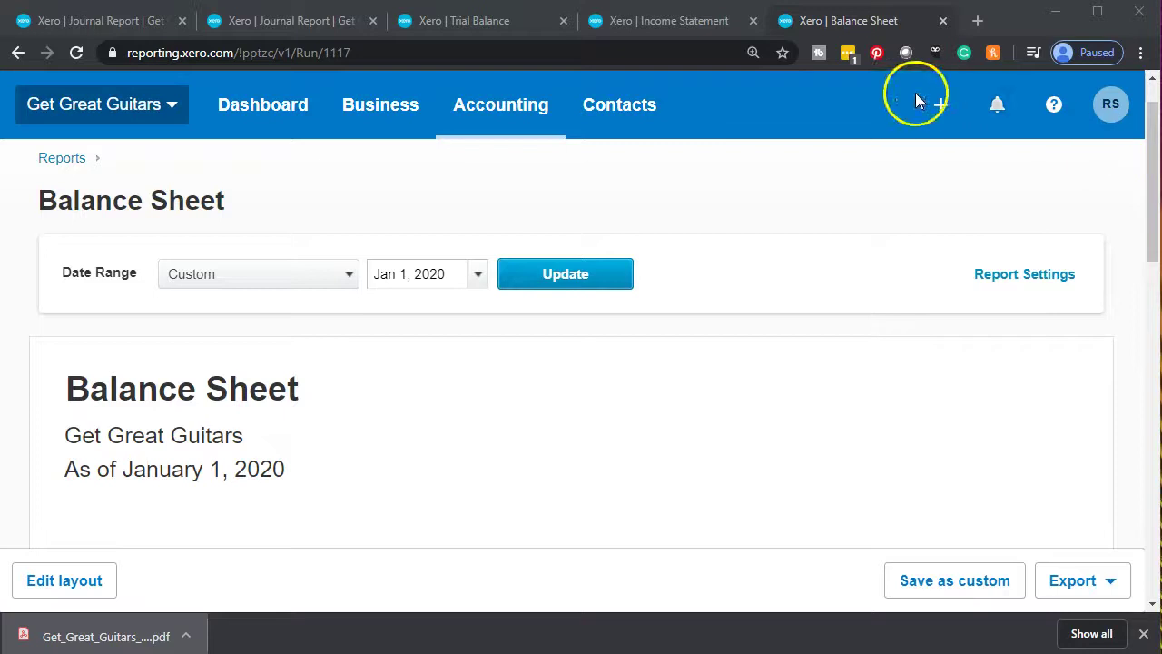
Step: Switch to the Income Statement for the year ended December 31, 2020 and export it as PDF
{"action": "left_click", "coordinate": [673, 25]}
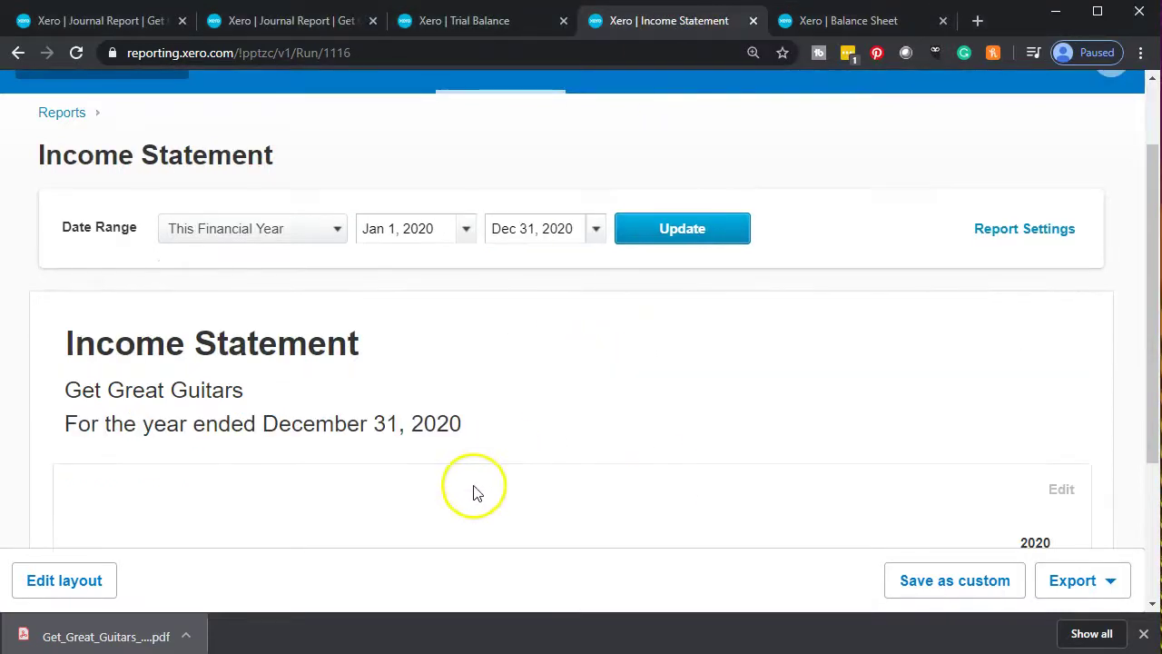
{"action": "left_click", "coordinate": [1084, 584]}
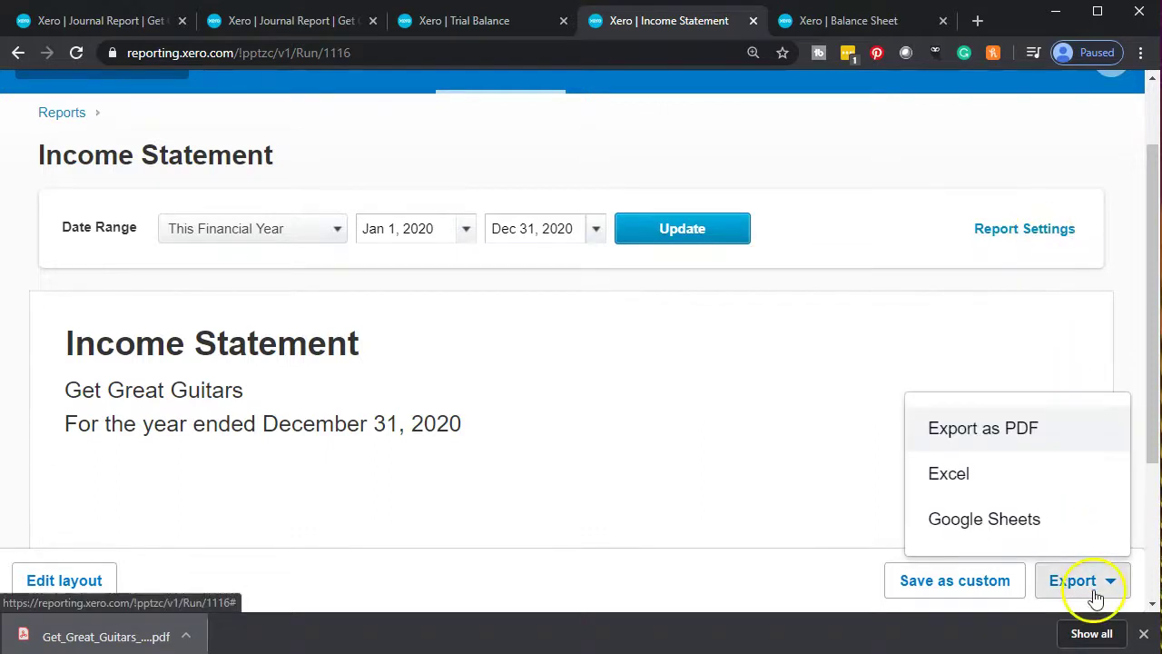
{"action": "left_click", "coordinate": [996, 429]}
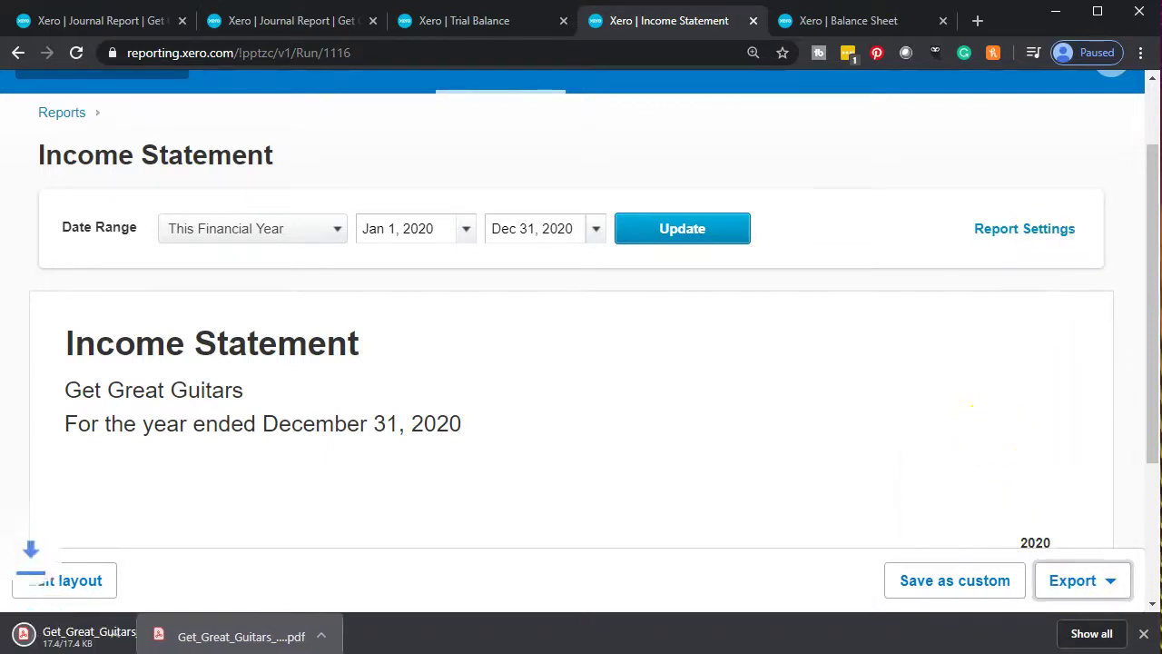
Step: Switch to File Explorer and copy the downloaded Income Statement PDF into the Section 6 folder
{"action": "key", "text": "alt+Tab"}
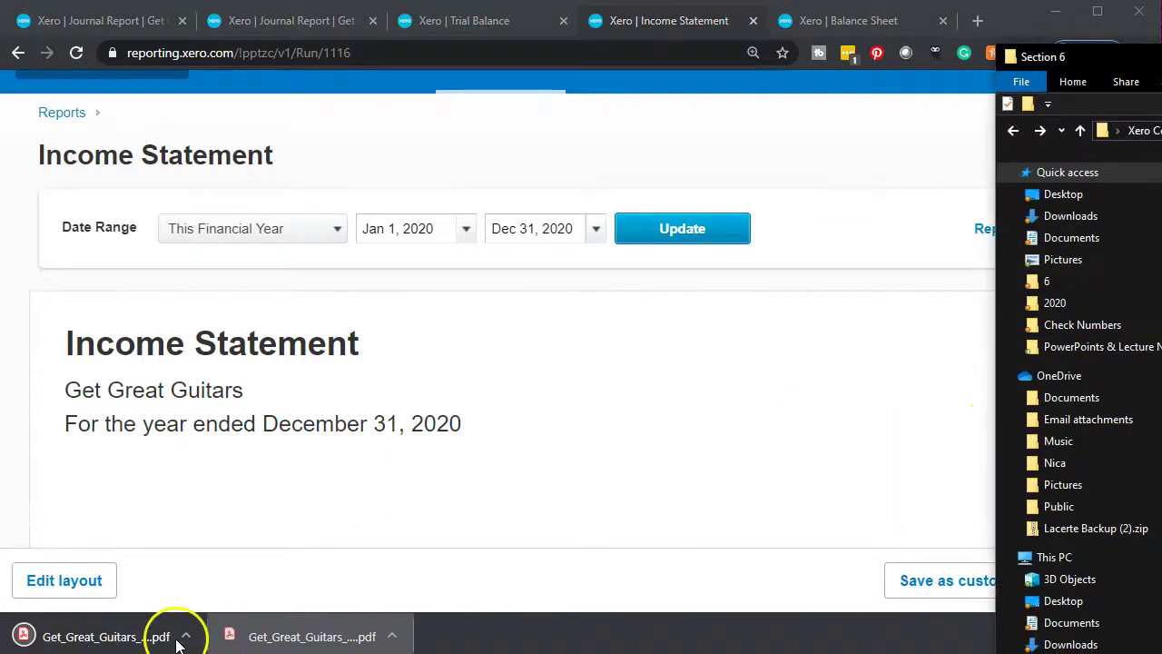
{"action": "left_click_drag", "start_coordinate": [106, 640], "coordinate": [1160, 303]}
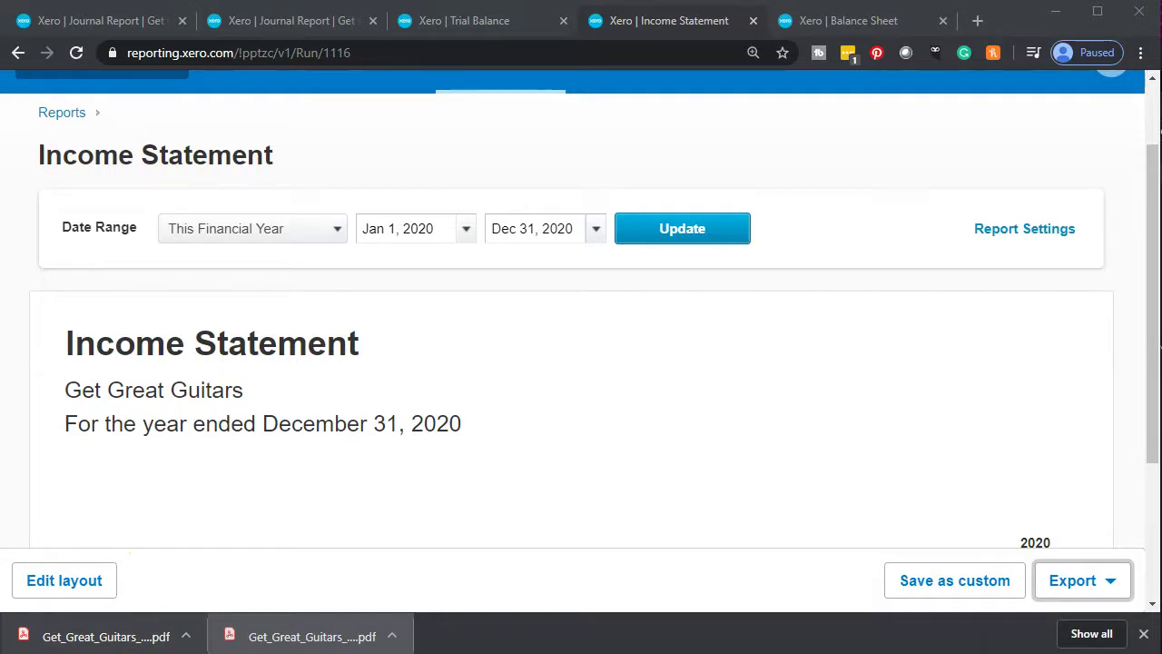
{"action": "left_click_drag", "start_coordinate": [1161, 303], "coordinate": [974, 243]}
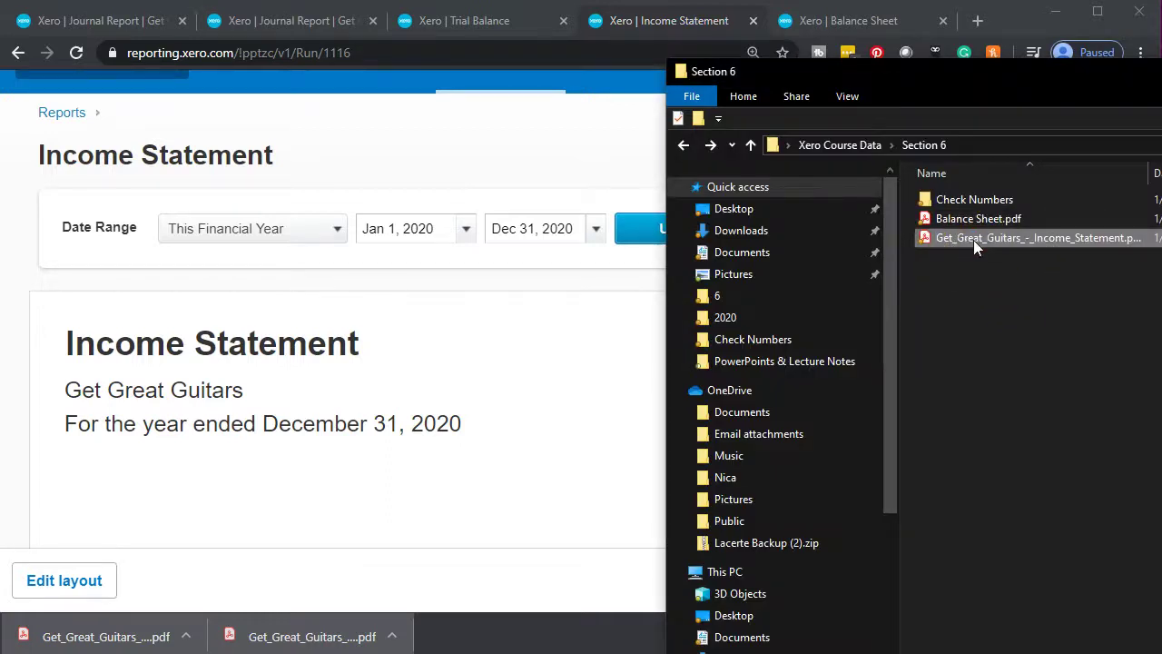
Step: Rename the Income Statement PDF in the Section 6 folder as Income Statement.pdf and return to the browser
{"action": "right_click", "coordinate": [974, 242]}
{"action": "type", "text": "me_Statement.pdf"}
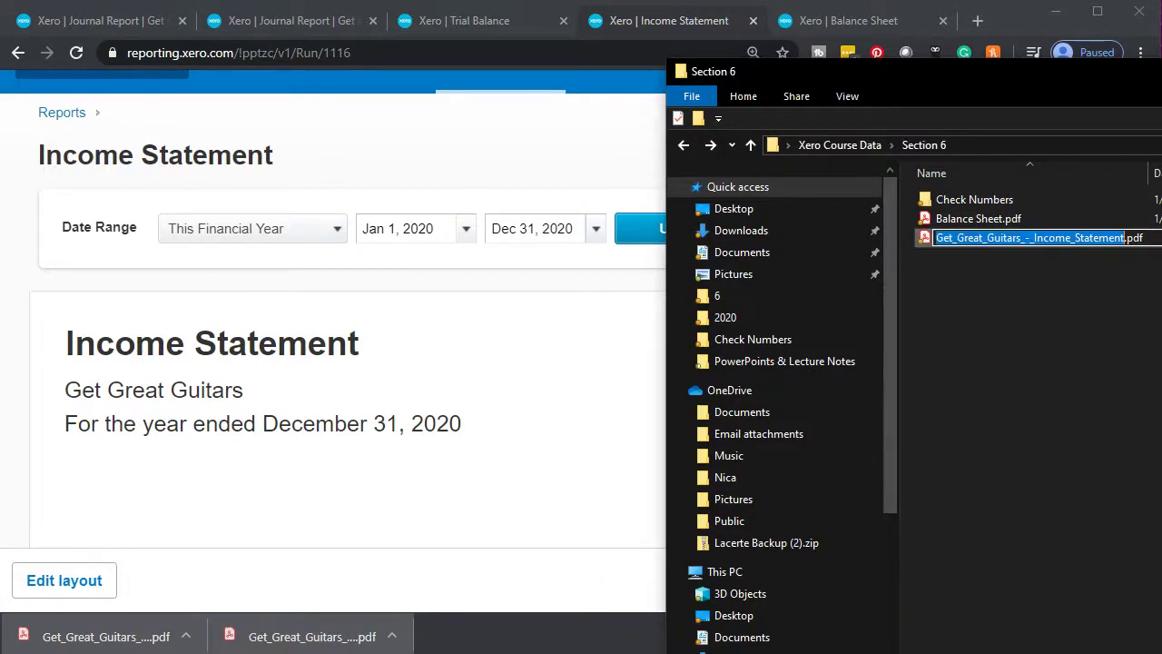
{"action": "type", "text": "Income"}
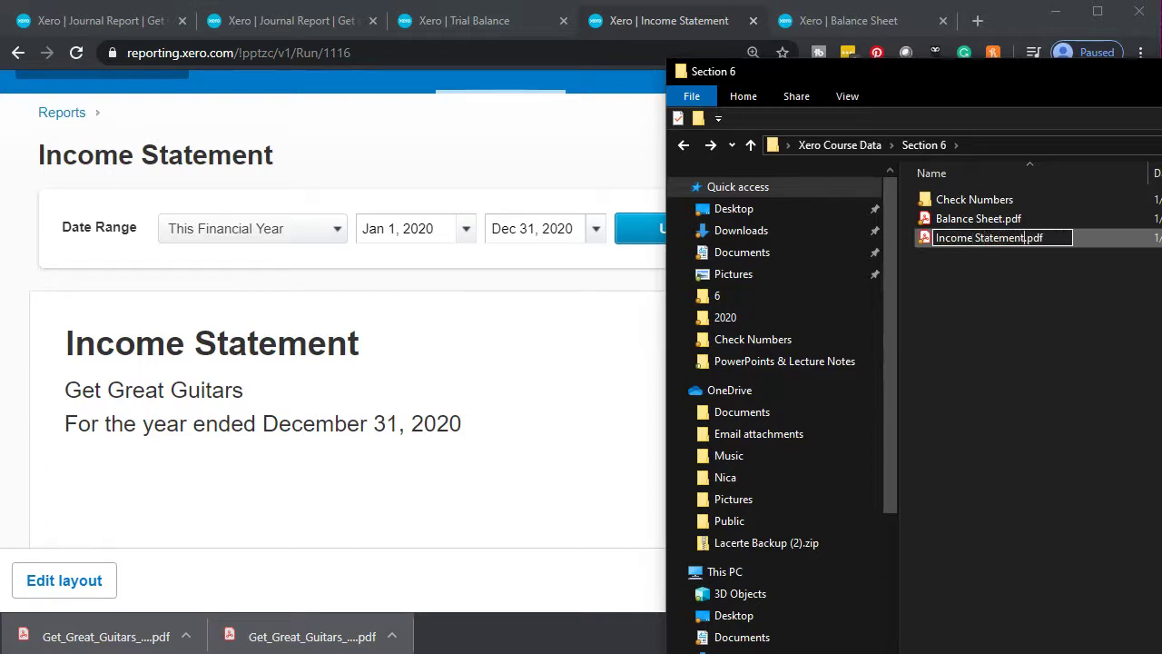
{"action": "left_click", "coordinate": [1140, 375]}
{"action": "left_click_drag", "start_coordinate": [964, 89], "coordinate": [1161, 55]}
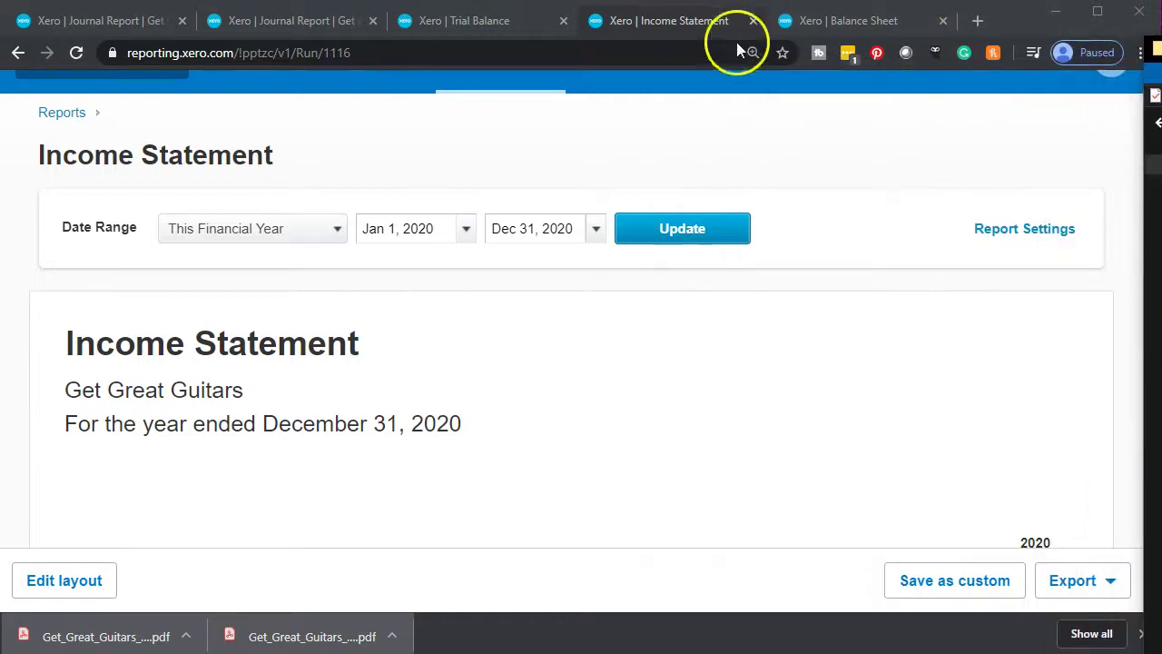
Step: Switch to the Trial Balance as of January 1, 2020 and export it as PDF
{"action": "left_click", "coordinate": [456, 25]}
{"action": "scroll", "coordinate": [530, 320], "scroll_direction": "up", "scroll_amount": 5}
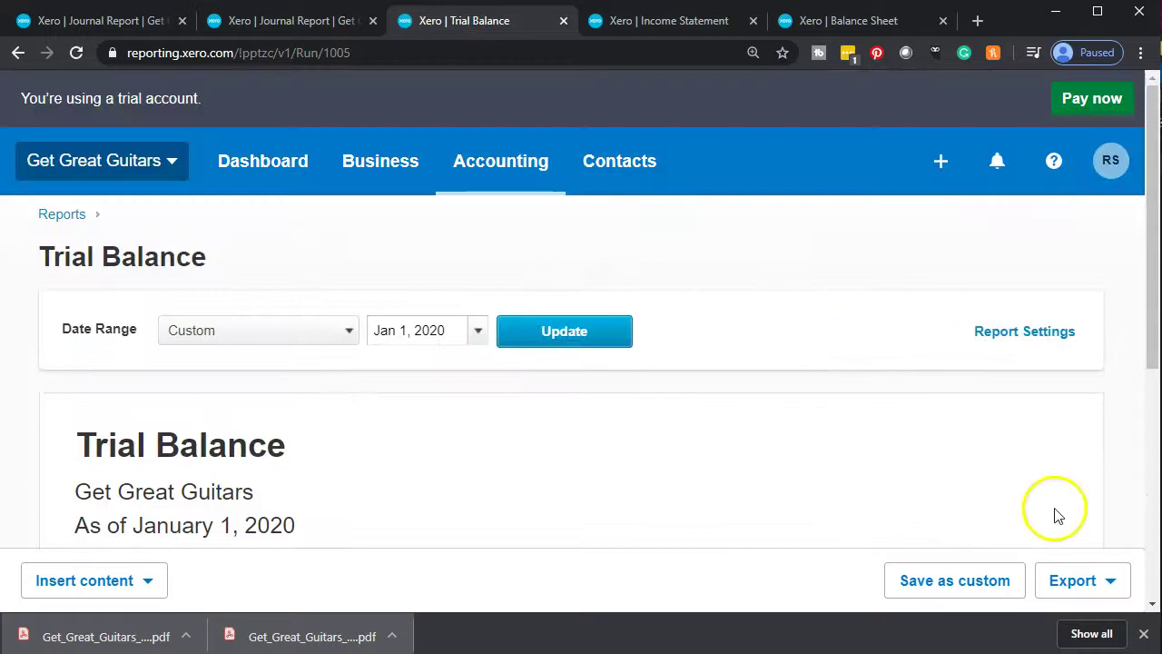
{"action": "left_click", "coordinate": [1103, 581]}
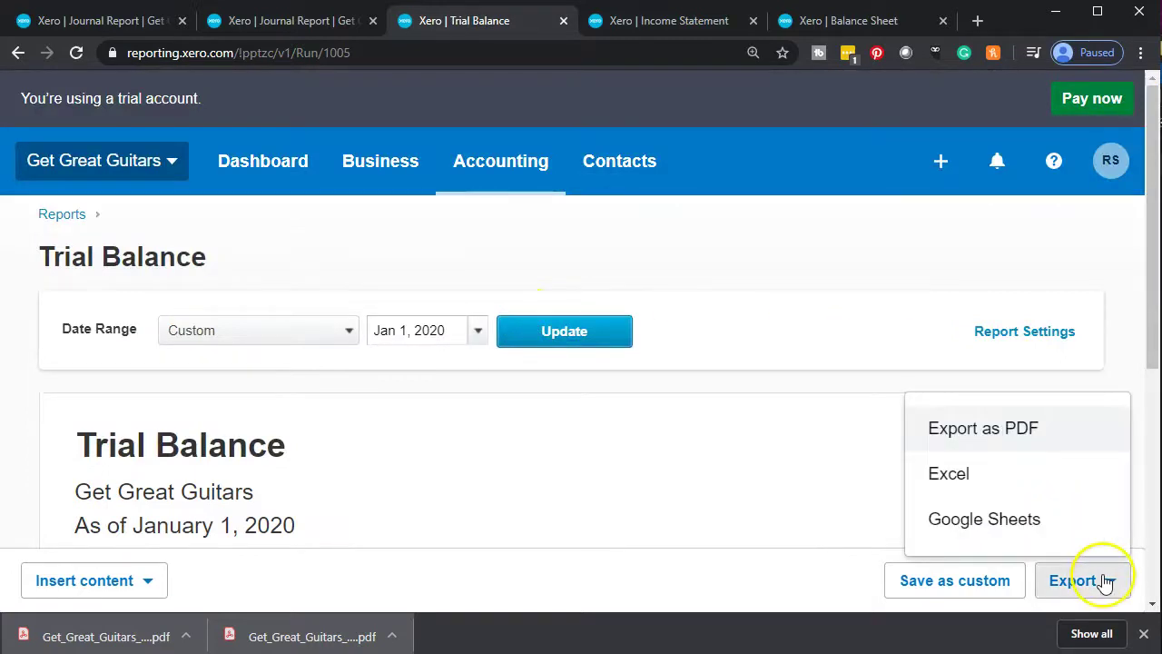
{"action": "left_click", "coordinate": [1006, 441]}
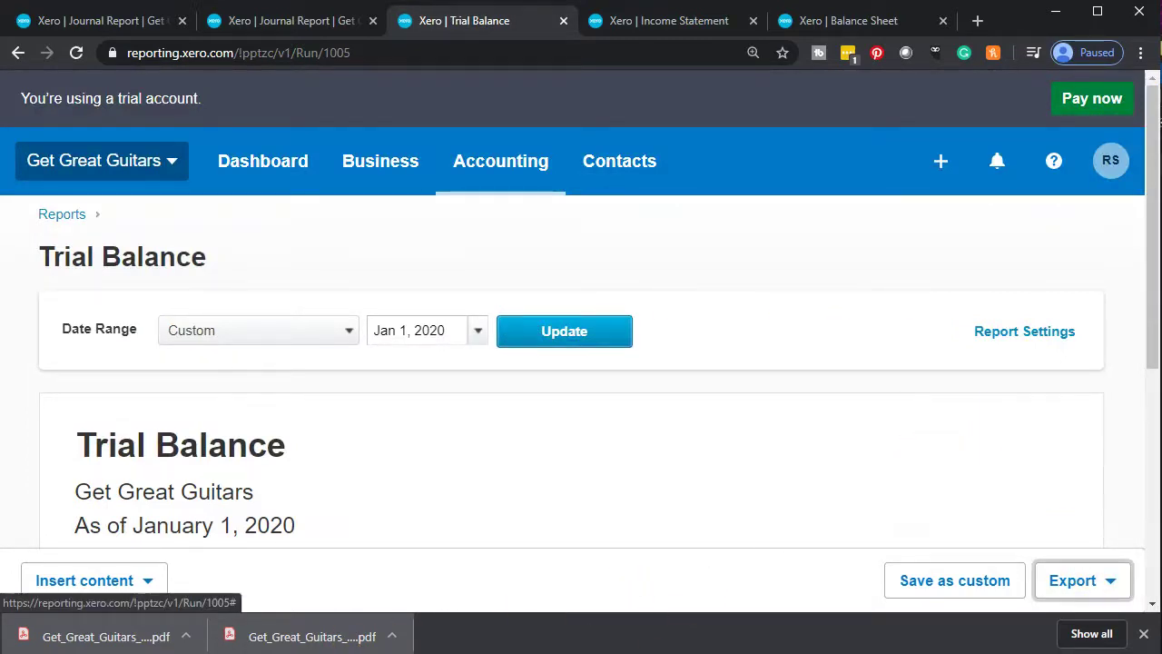
Step: Copy the downloaded Trial Balance PDF into the Section 6 folder and rename it as Trial Balance.pdf
{"action": "left_click_drag", "start_coordinate": [68, 640], "coordinate": [1161, 299]}
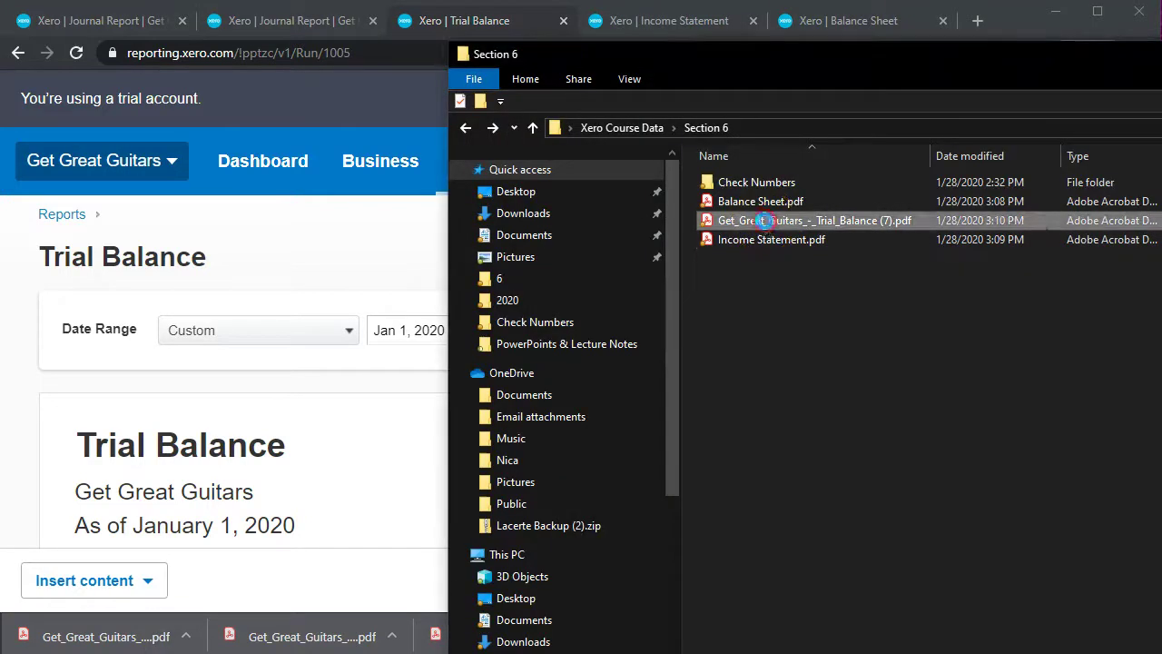
{"action": "right_click", "coordinate": [764, 222]}
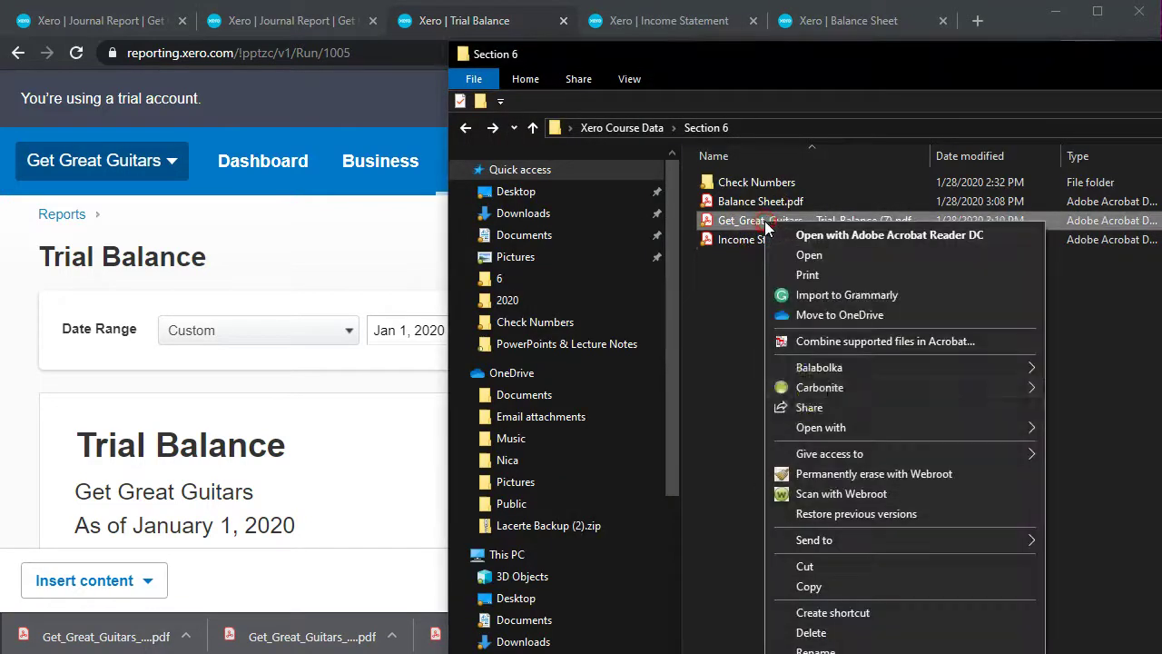
{"action": "left_click", "coordinate": [815, 650]}
{"action": "type", "text": "Trial Balance.pdf"}
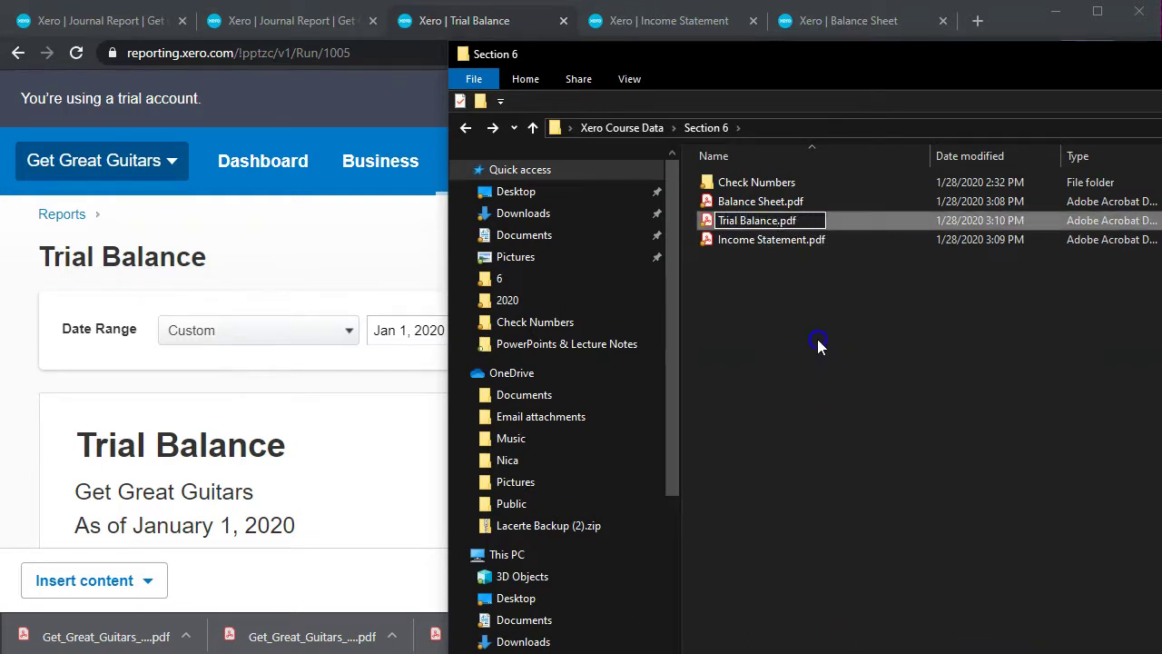
{"action": "left_click", "coordinate": [803, 111]}
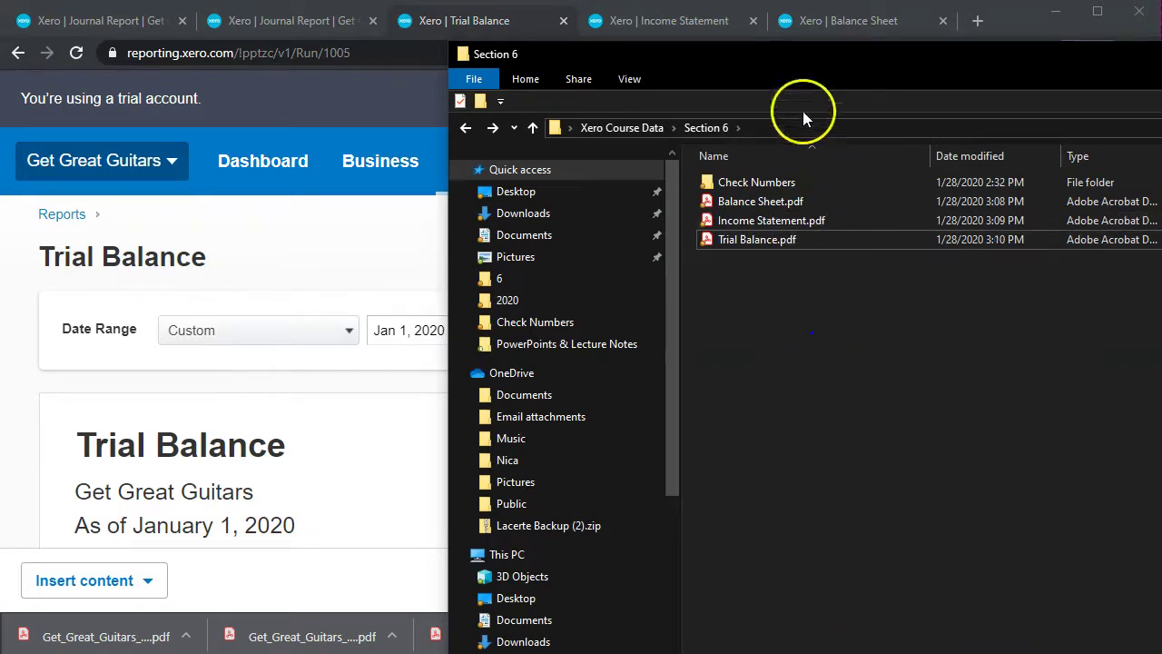
{"action": "left_click_drag", "start_coordinate": [740, 73], "coordinate": [1161, 63]}
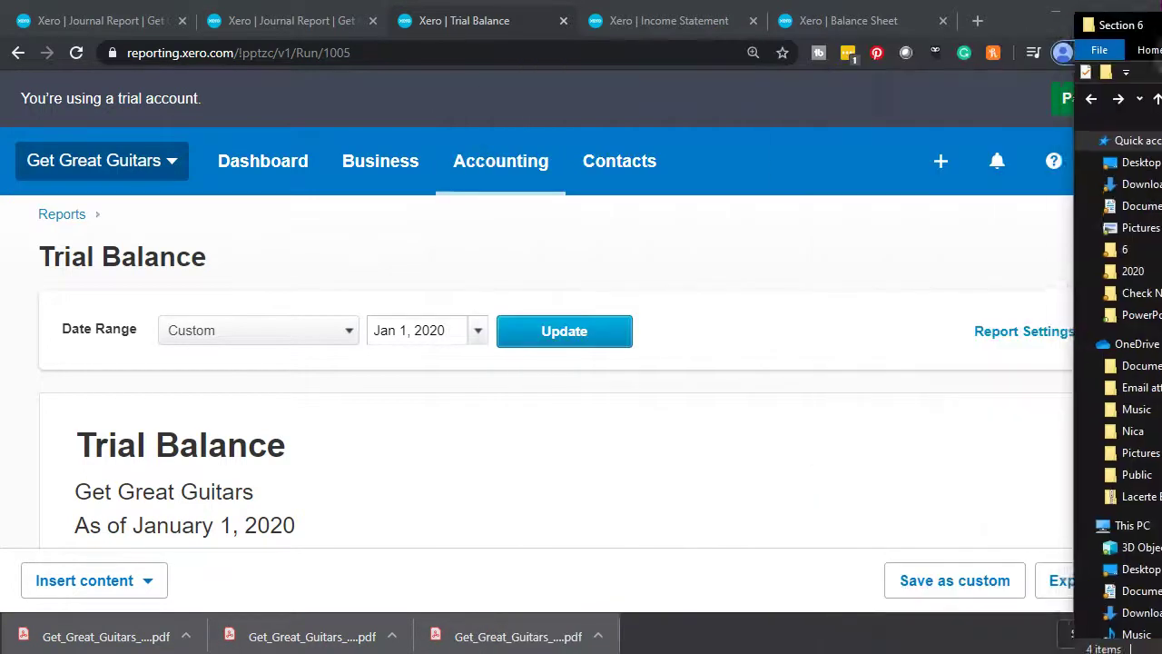
Step: Switch to the December 31, 2019 Journal Report and export it as PDF
{"action": "left_click", "coordinate": [293, 25]}
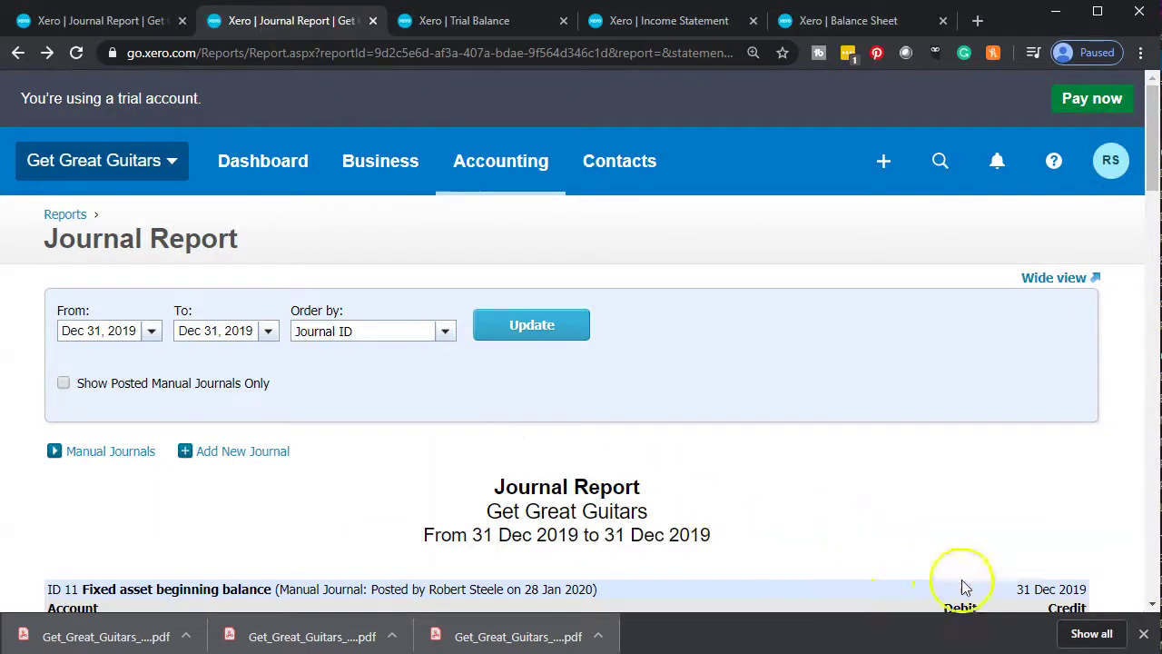
{"action": "scroll", "coordinate": [1007, 495], "scroll_direction": "down", "scroll_amount": 5}
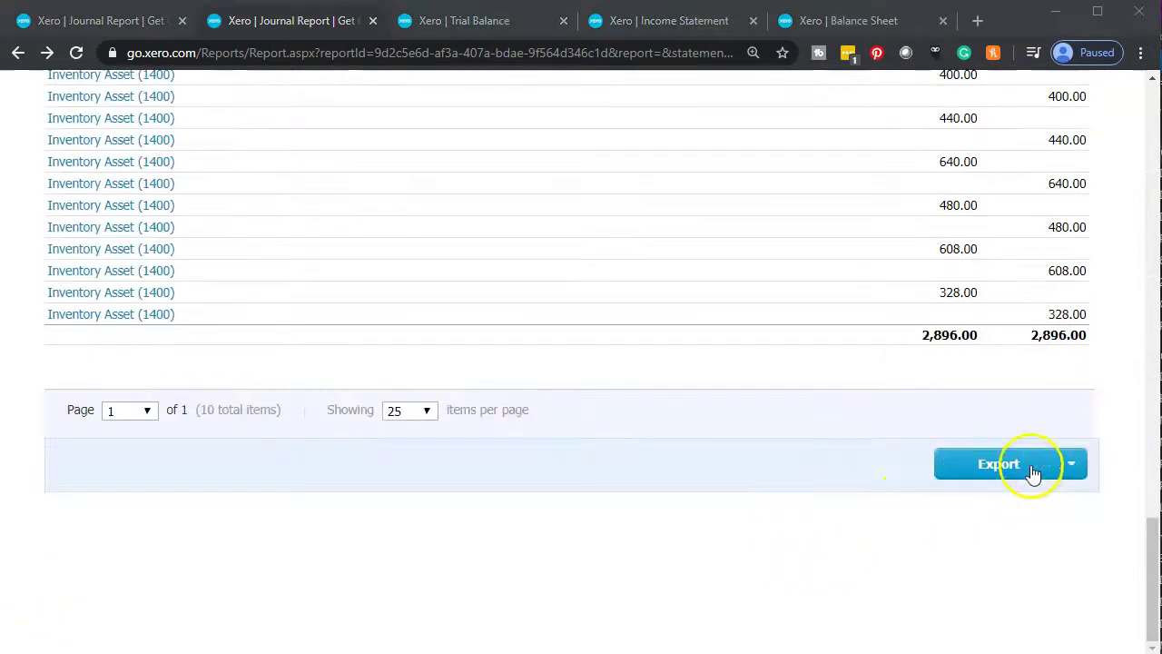
{"action": "left_click", "coordinate": [1064, 466]}
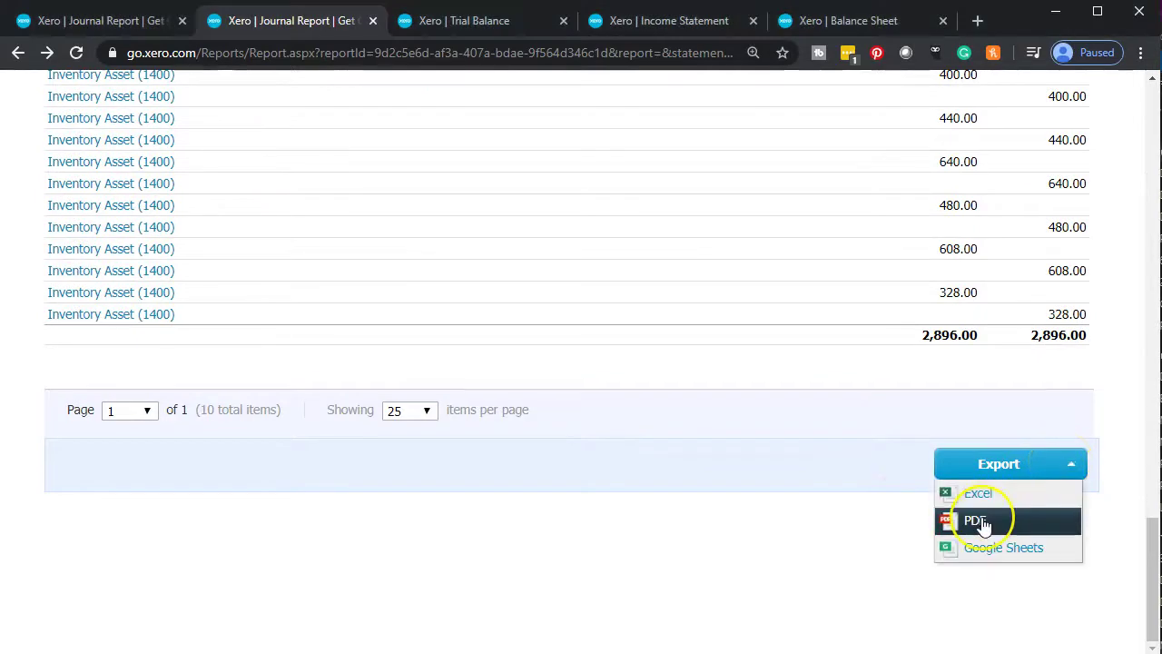
{"action": "left_click", "coordinate": [984, 523]}
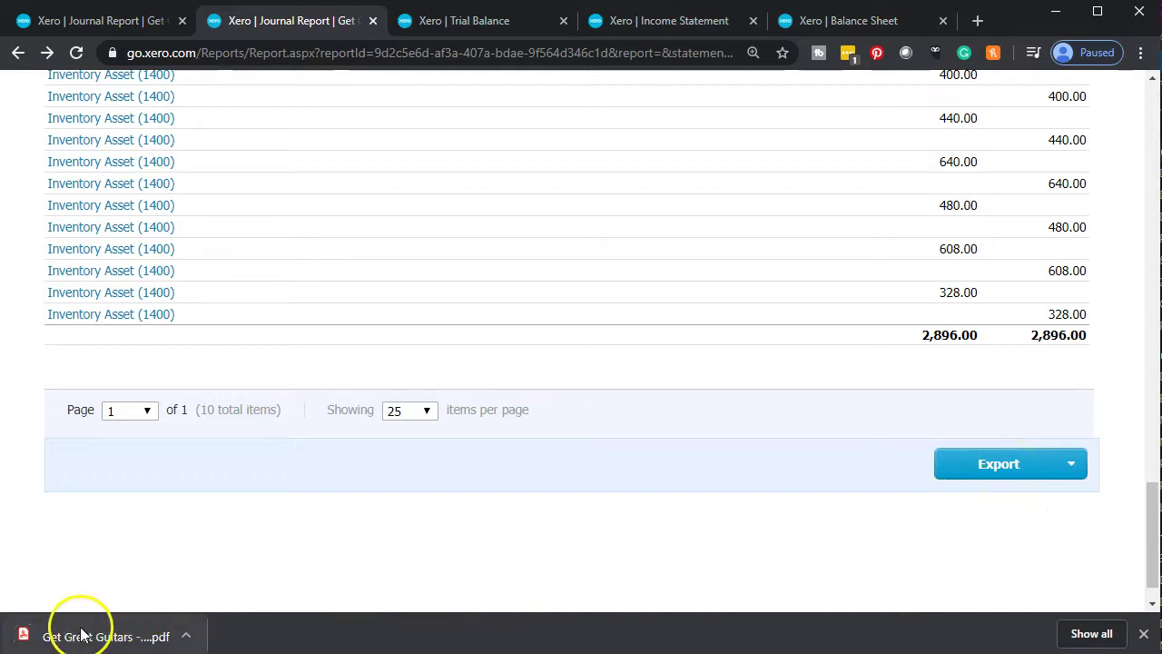
Step: Copy the downloaded Journal Report PDF into the Section 6 folder in File Explorer
{"action": "left_click_drag", "start_coordinate": [78, 623], "coordinate": [726, 461]}
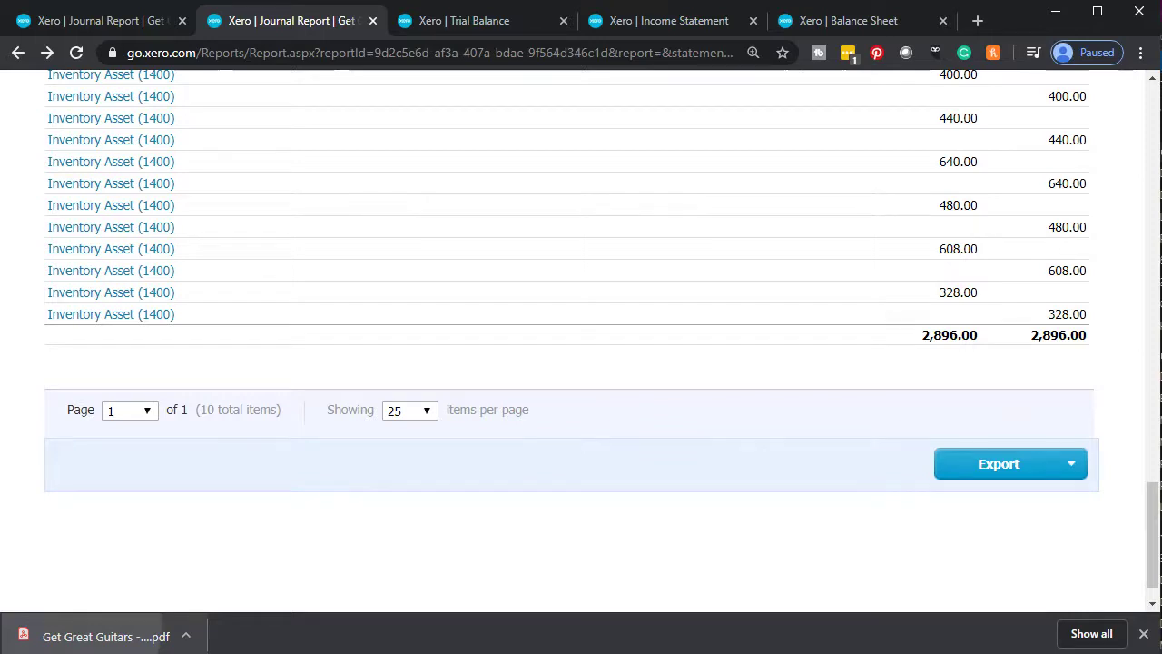
{"action": "scroll", "coordinate": [753, 454], "scroll_direction": "up", "scroll_amount": 15}
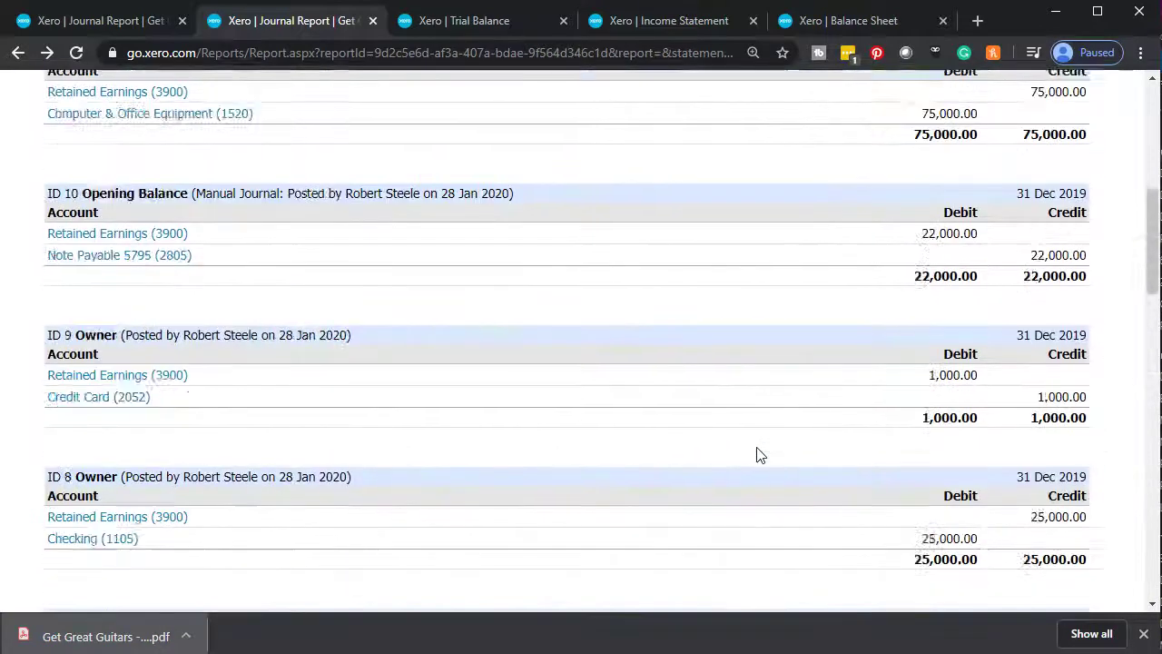
{"action": "scroll", "coordinate": [760, 454], "scroll_direction": "up", "scroll_amount": 8}
{"action": "left_click_drag", "start_coordinate": [78, 636], "coordinate": [863, 363]}
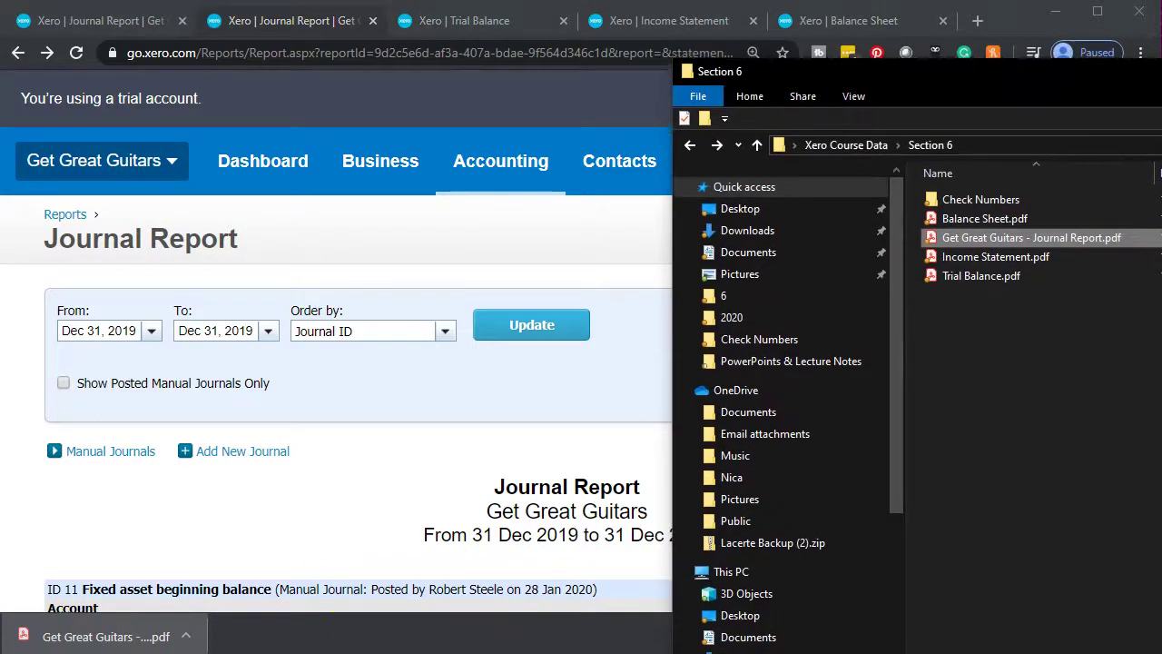
{"action": "left_click", "coordinate": [1054, 218]}
{"action": "left_click_drag", "start_coordinate": [1161, 31], "coordinate": [763, 31]}
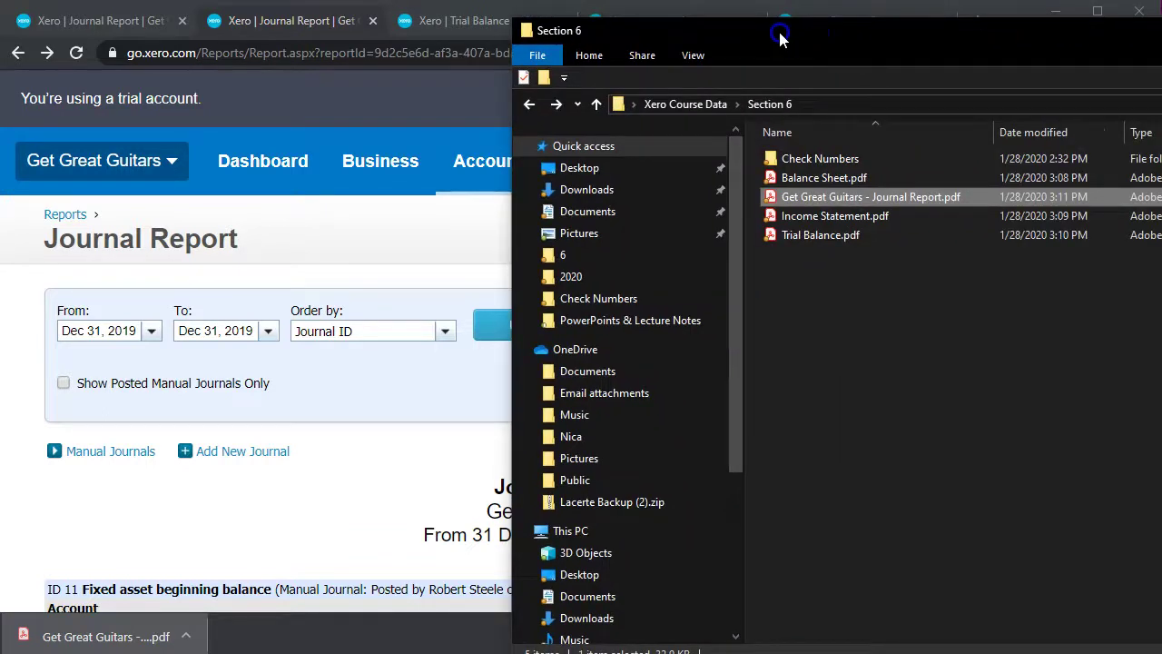
Step: Rename the Journal Report PDF in the Section 6 folder as Journal Report.pdf
{"action": "right_click", "coordinate": [793, 203]}
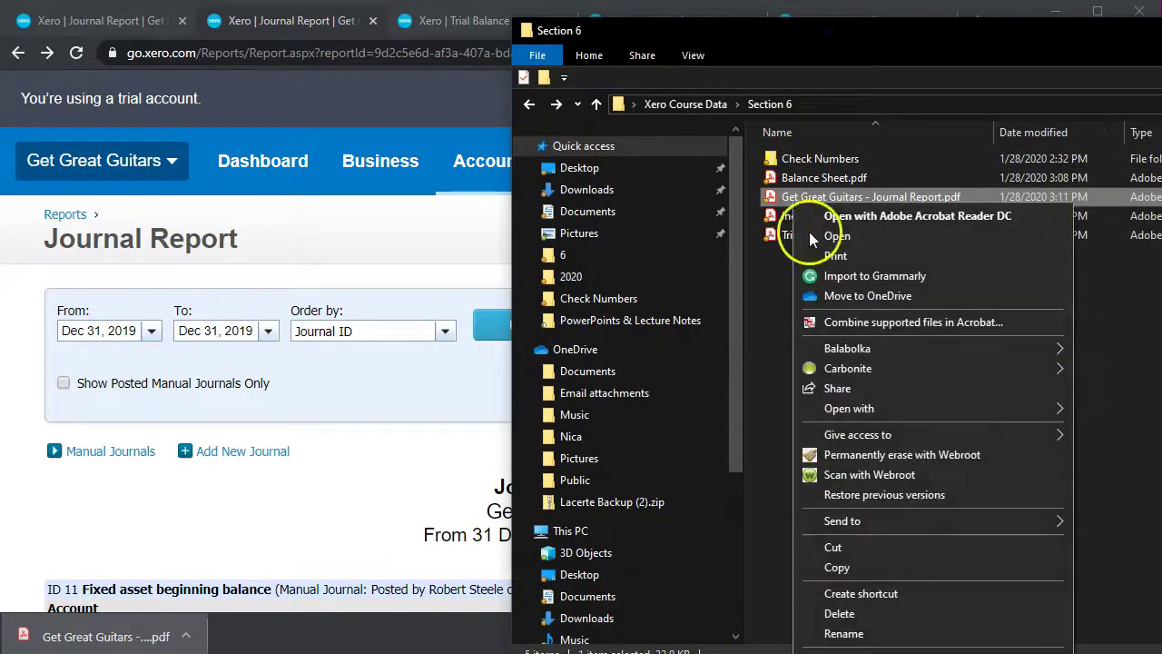
{"action": "left_click", "coordinate": [867, 634]}
{"action": "type", "text": "Journal Report.pdf"}
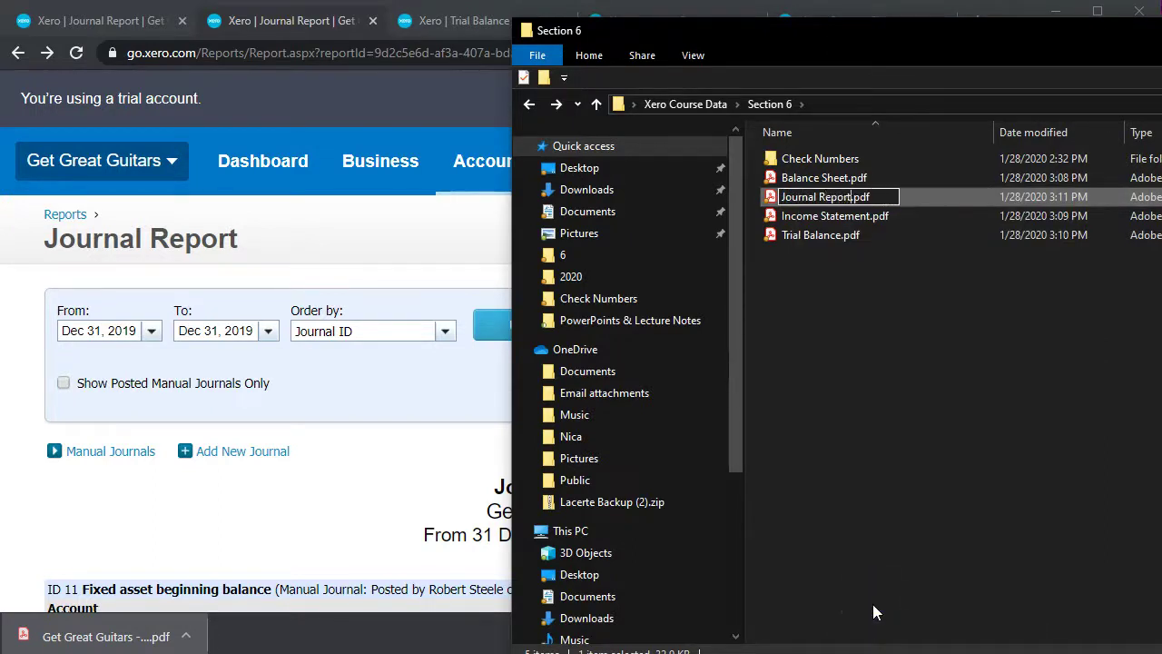
{"action": "key", "text": "Return"}
{"action": "left_click_drag", "start_coordinate": [981, 57], "coordinate": [340, 41]}
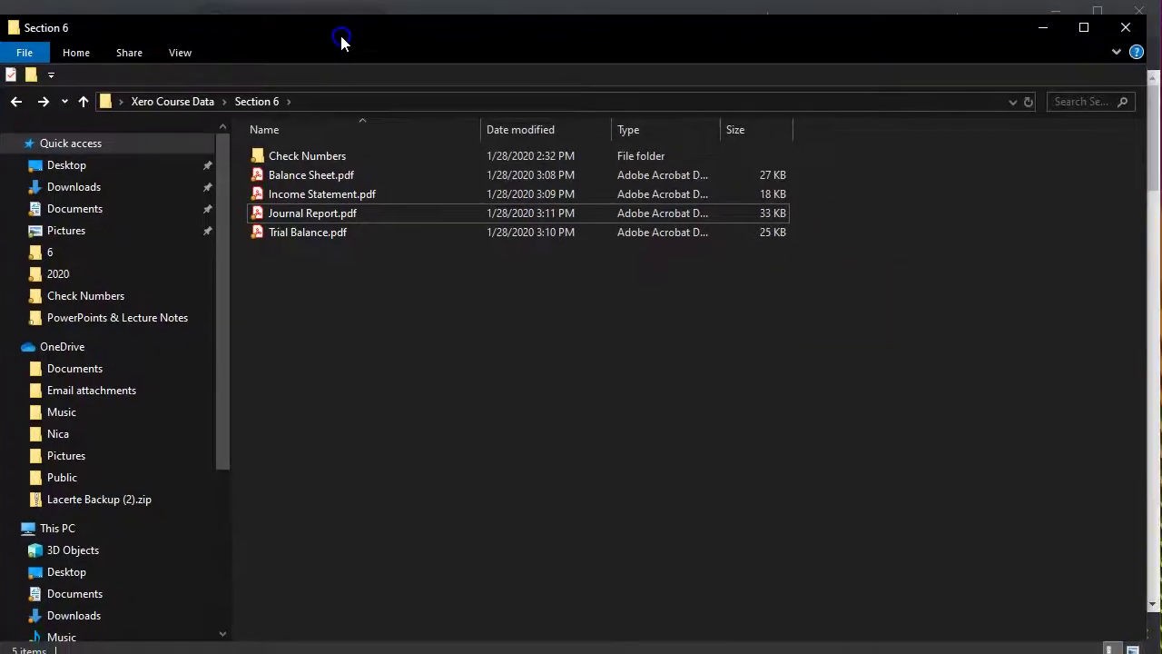
Step: Create a folder named Section 6 Reports inside Section 6 and move the four report PDFs into it
{"action": "right_click", "coordinate": [338, 309]}
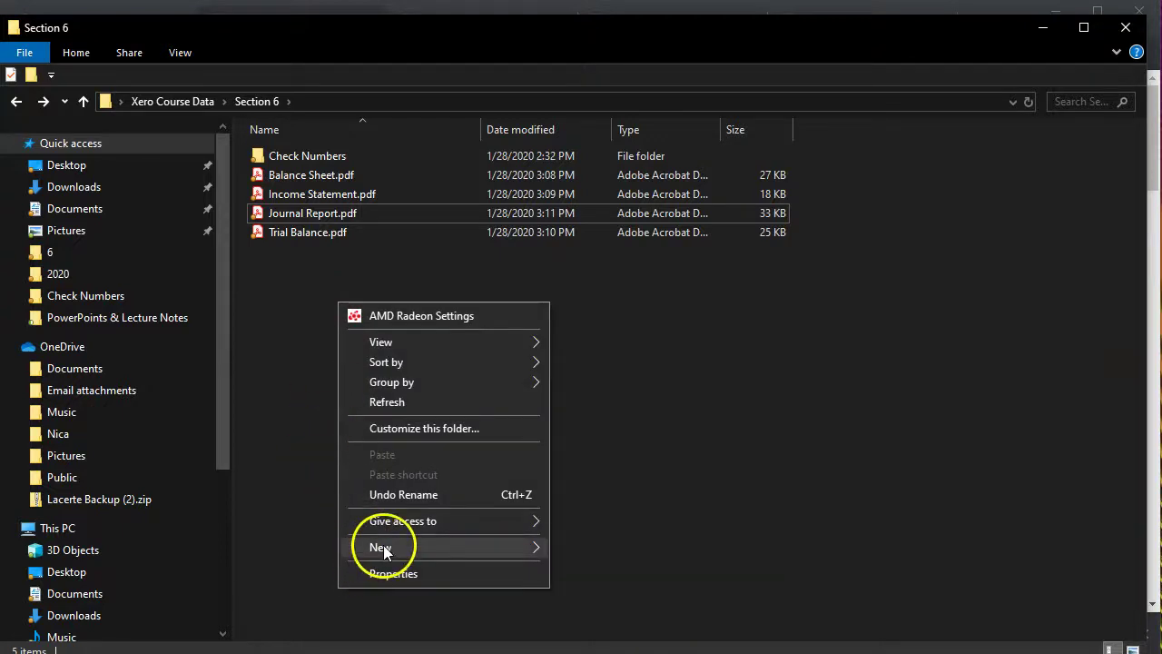
{"action": "mouse_move", "coordinate": [384, 549]}
{"action": "left_click", "coordinate": [595, 318]}
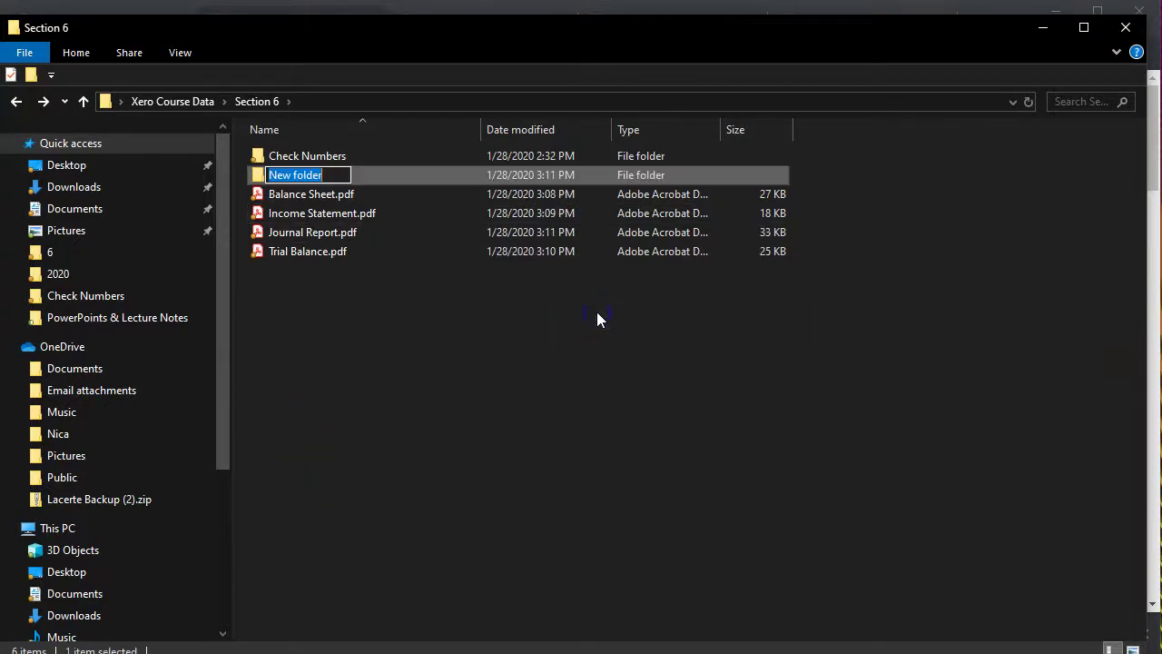
{"action": "type", "text": "Section 6 Reports"}
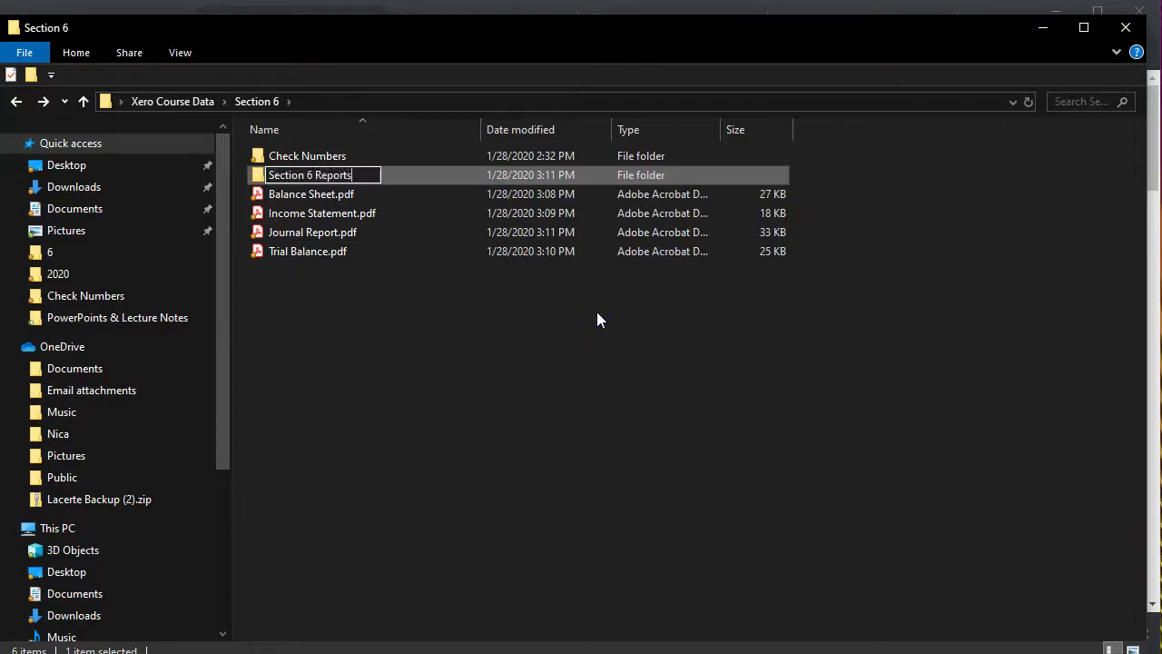
{"action": "left_click", "coordinate": [362, 345]}
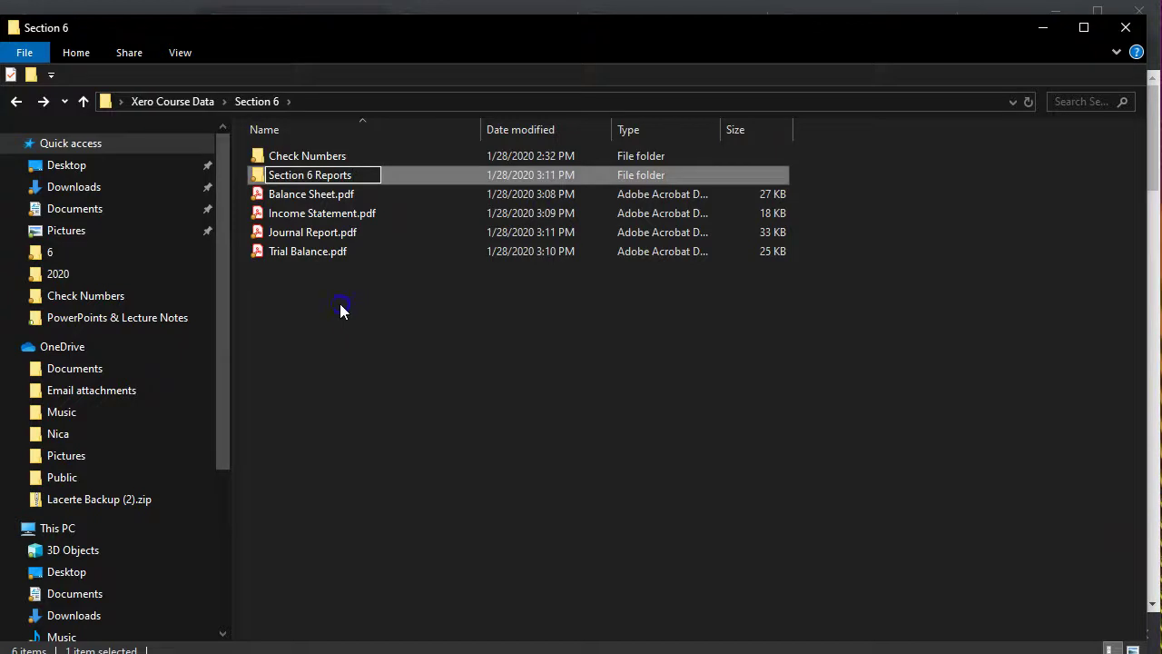
{"action": "left_click_drag", "start_coordinate": [329, 293], "coordinate": [277, 178]}
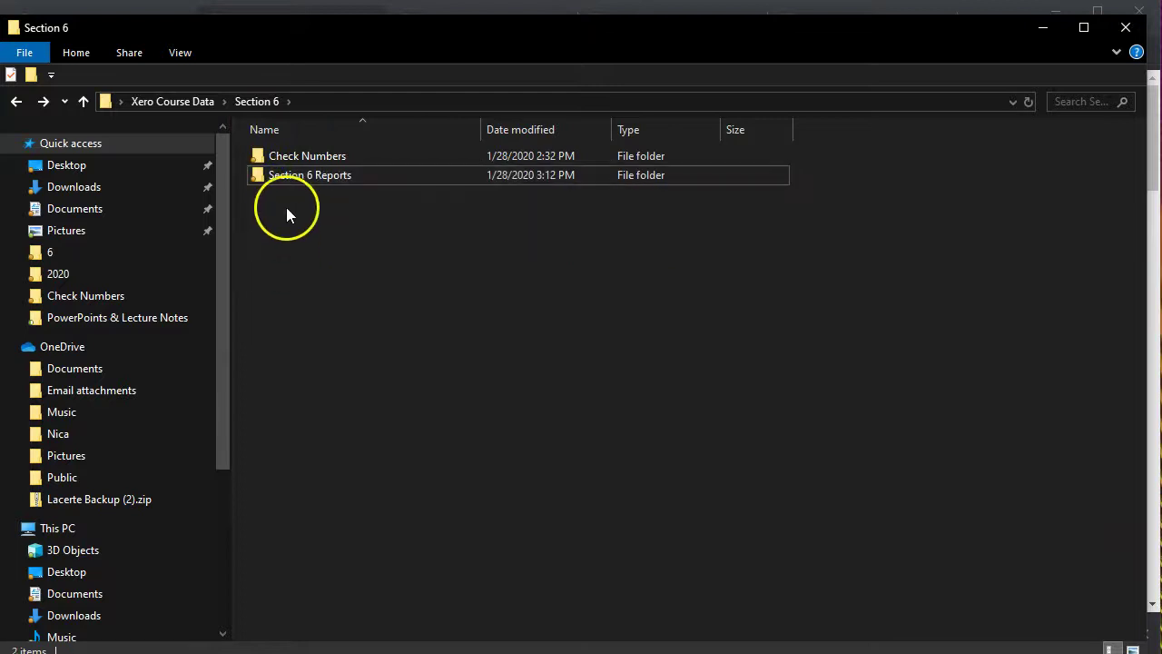
{"action": "left_click", "coordinate": [287, 178]}
{"action": "right_click", "coordinate": [285, 176]}
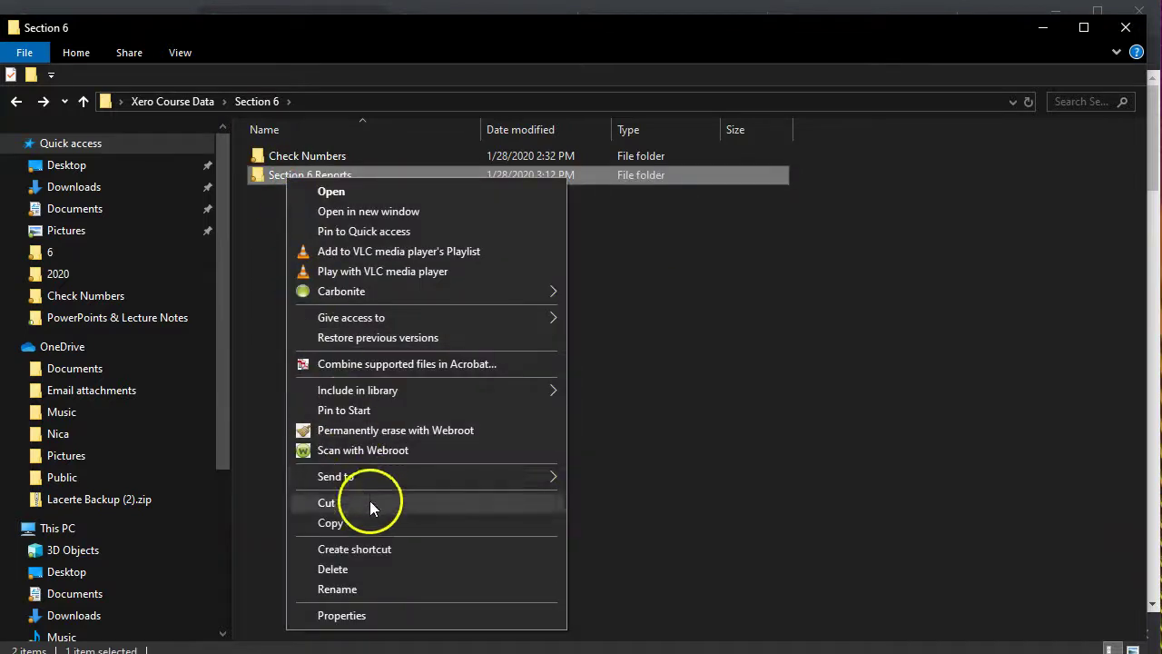
{"action": "mouse_move", "coordinate": [375, 477]}
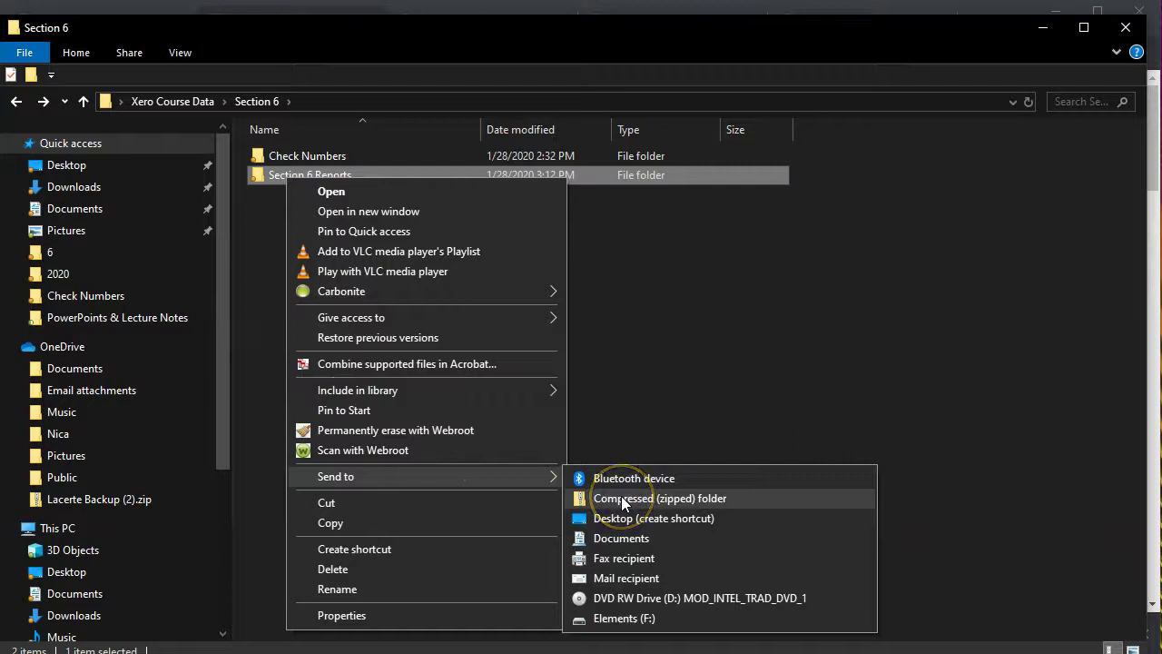
{"action": "left_click", "coordinate": [630, 439]}
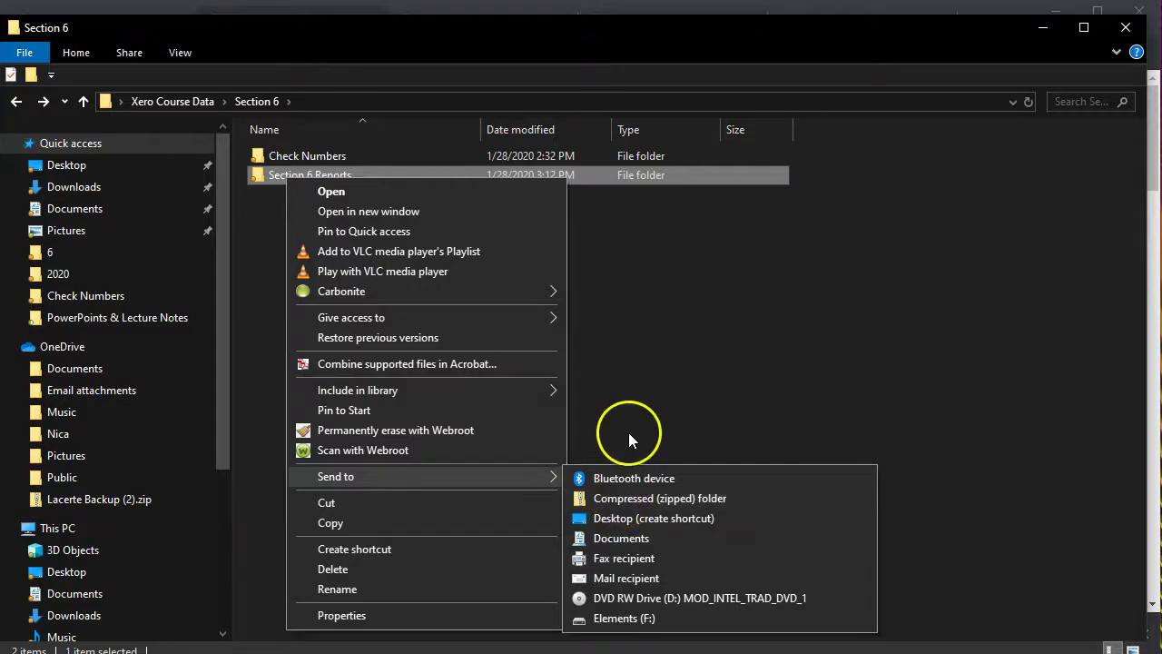
{"action": "left_click", "coordinate": [636, 336]}
Step: Return to the browser and bring up the Balance Sheet as of January 1, 2020
{"action": "left_click_drag", "start_coordinate": [369, 36], "coordinate": [1161, 82]}
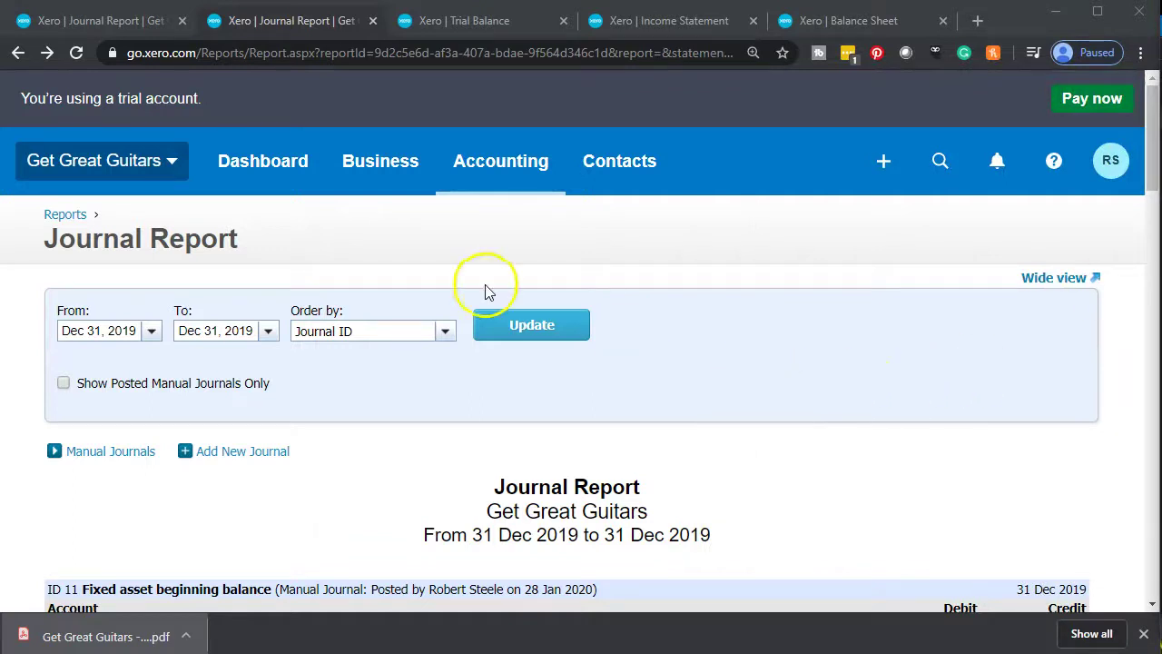
{"action": "left_click", "coordinate": [840, 22]}
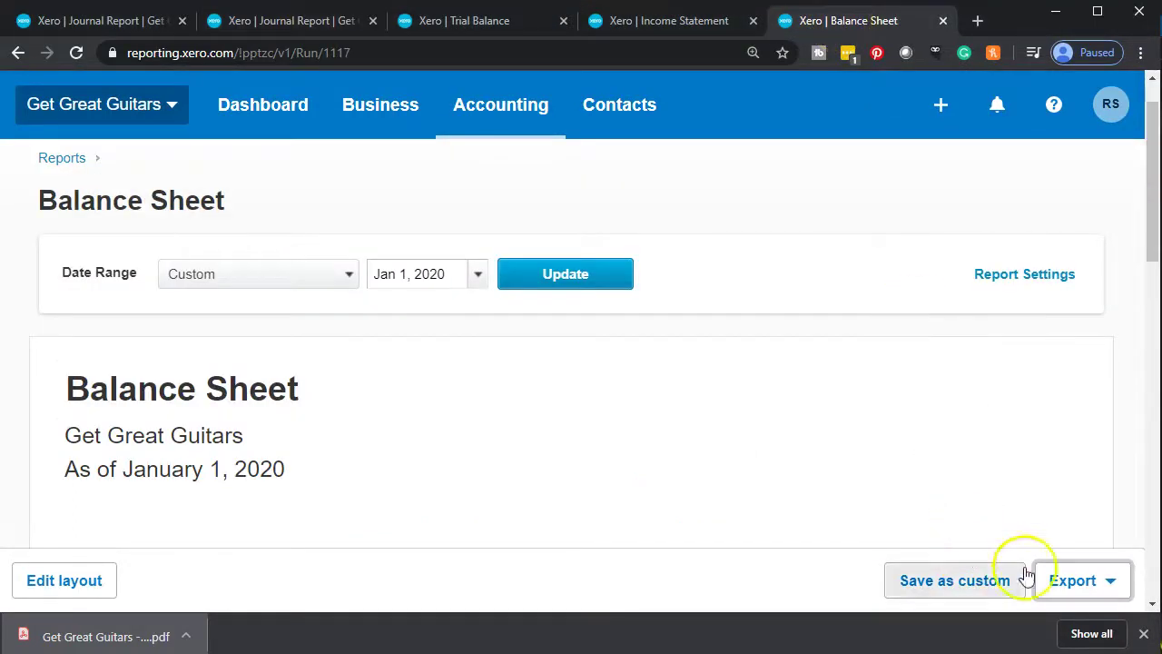
Step: Export the Balance Sheet to Excel and open the downloaded workbook
{"action": "left_click", "coordinate": [1088, 592]}
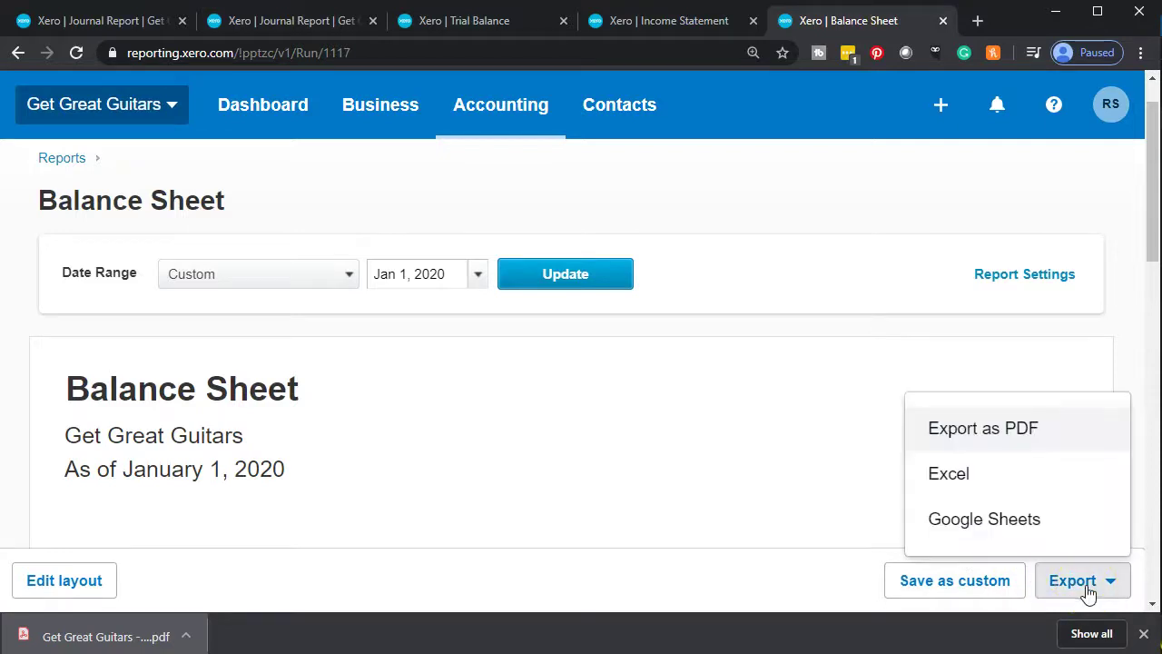
{"action": "left_click", "coordinate": [993, 485]}
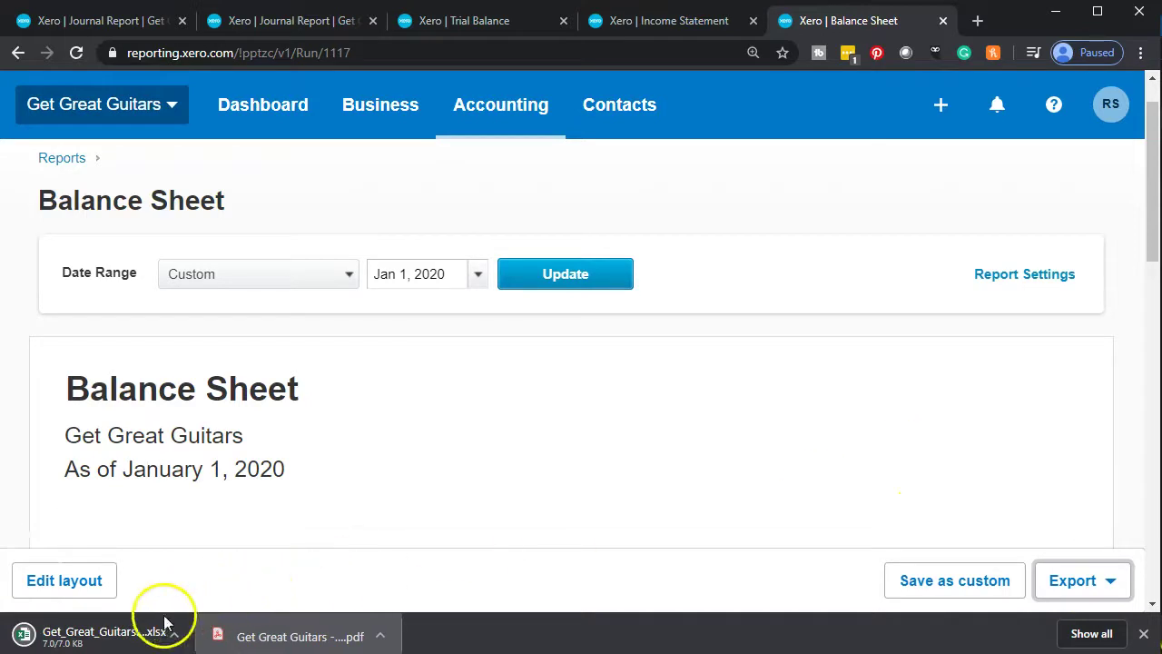
{"action": "left_click", "coordinate": [103, 637]}
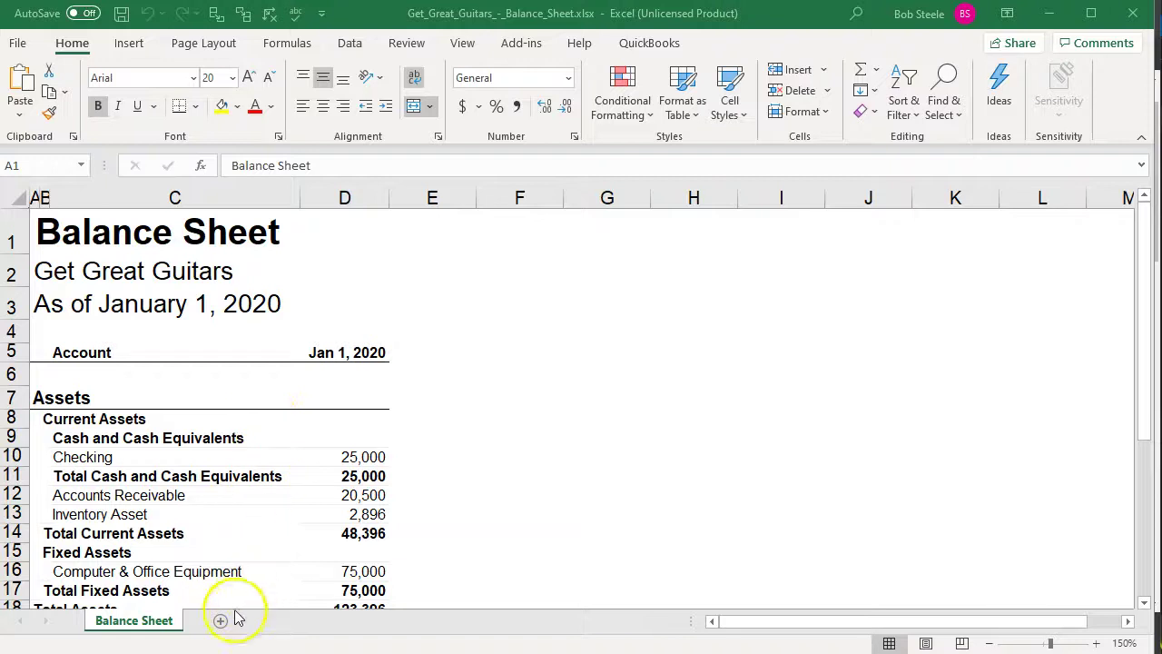
Step: Add a new worksheet to the Balance Sheet workbook and name it BS
{"action": "left_click", "coordinate": [221, 623]}
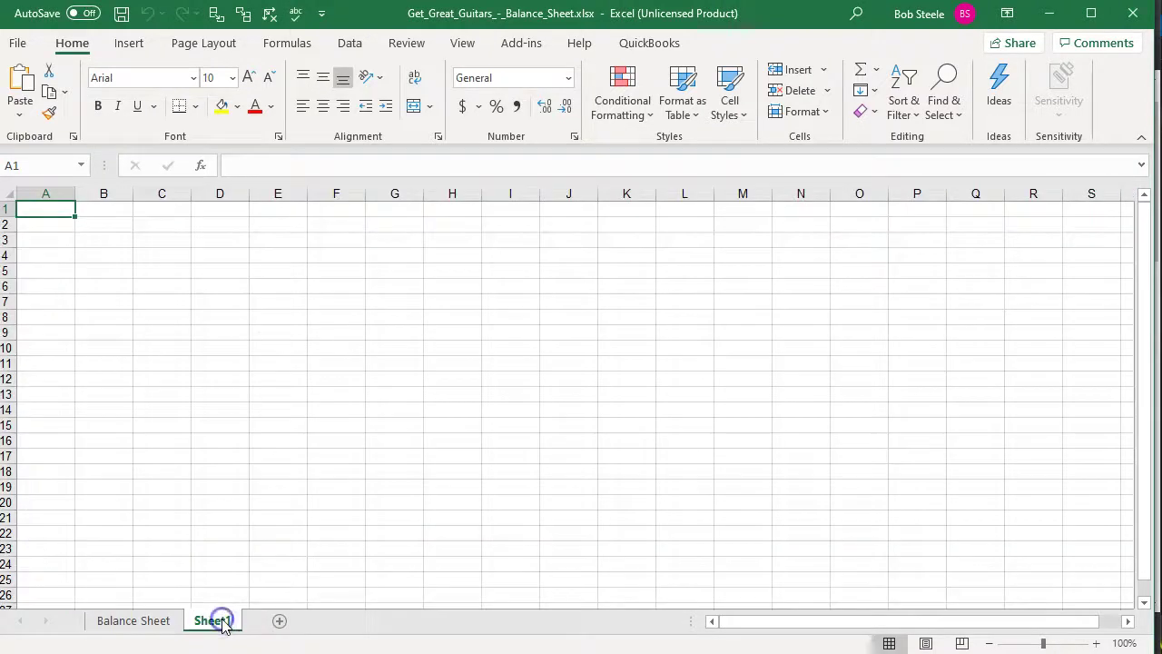
{"action": "double_click", "coordinate": [218, 622]}
{"action": "left_click", "coordinate": [334, 240]}
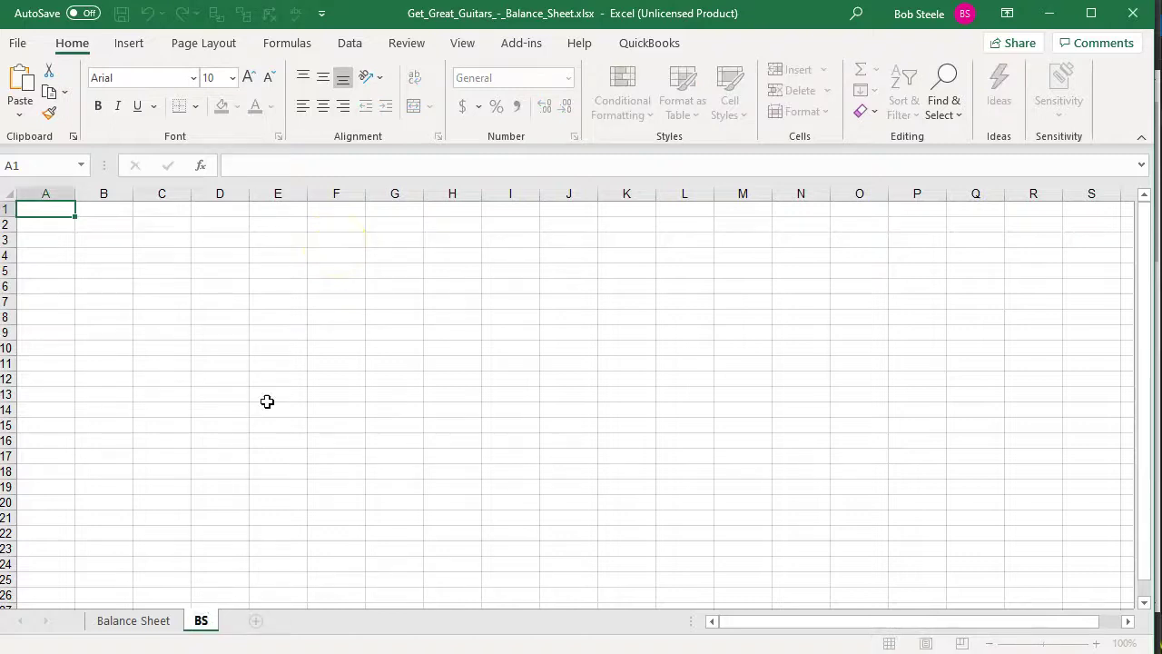
Step: Copy all cells of the Balance Sheet worksheet
{"action": "left_click", "coordinate": [132, 621]}
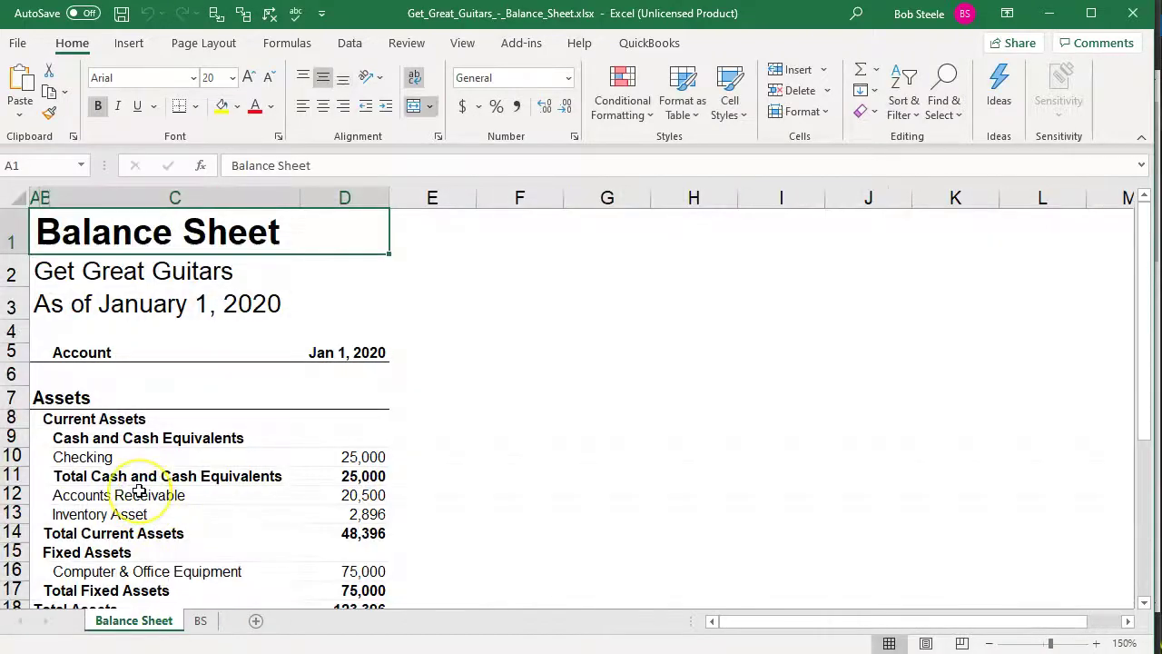
{"action": "left_click", "coordinate": [10, 194]}
{"action": "left_click", "coordinate": [509, 375]}
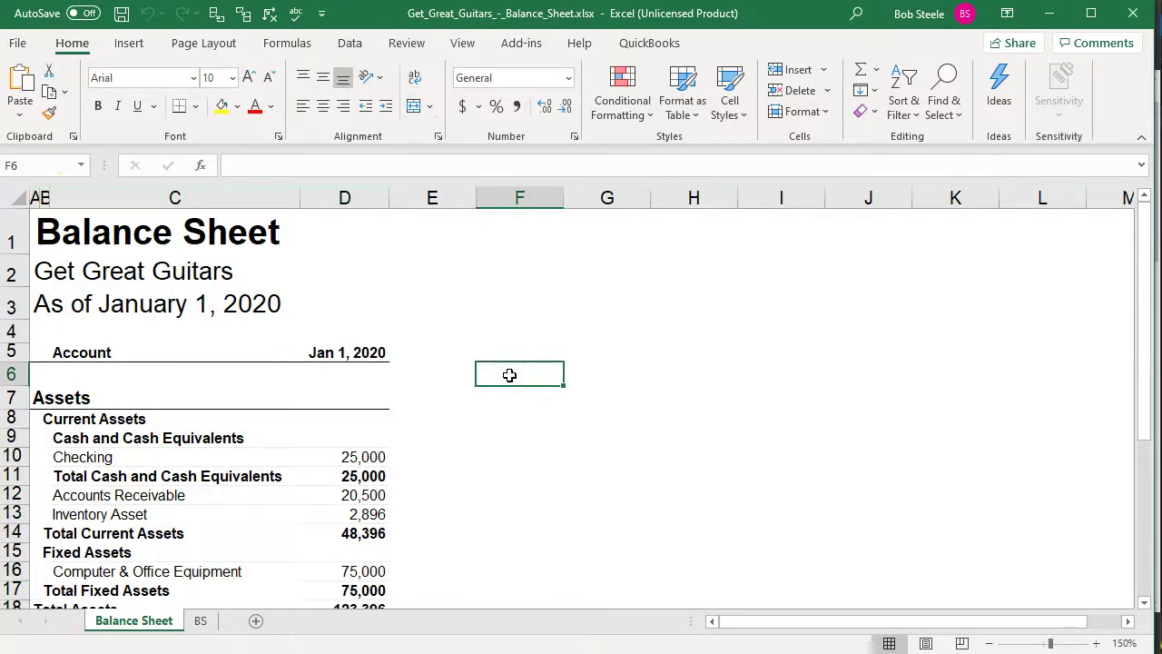
{"action": "key", "text": "ctrl+a"}
{"action": "right_click", "coordinate": [525, 489]}
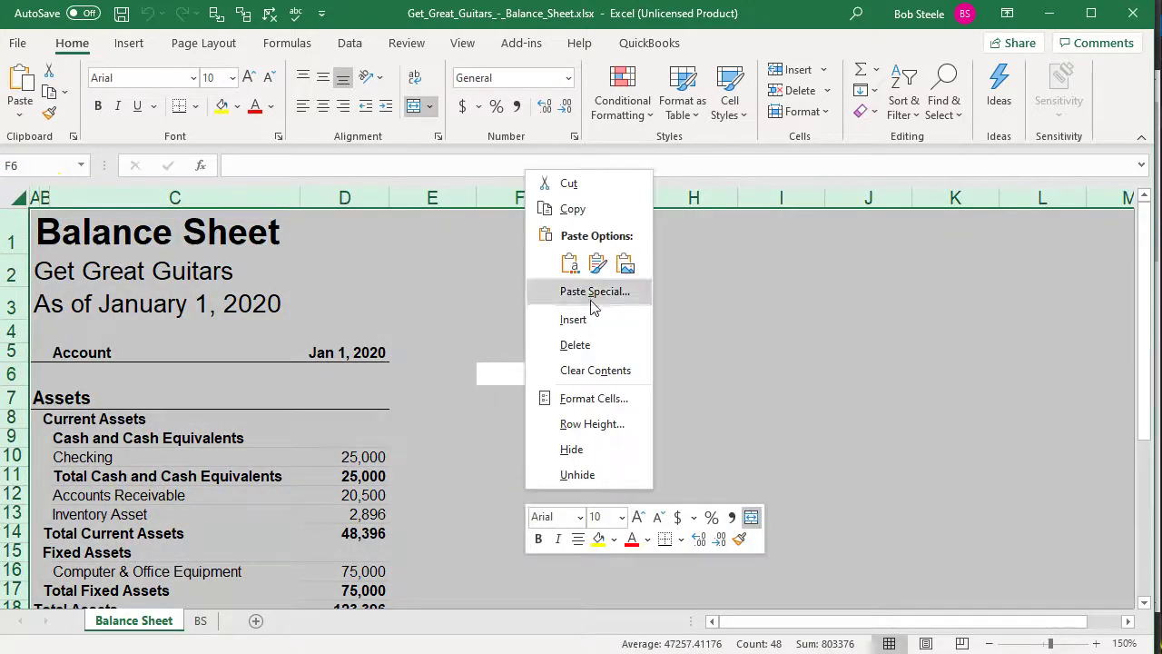
{"action": "left_click", "coordinate": [589, 208]}
Step: Paste the copied balance sheet with its formatting into the BS worksheet, starting at cell A1
{"action": "left_click", "coordinate": [207, 623]}
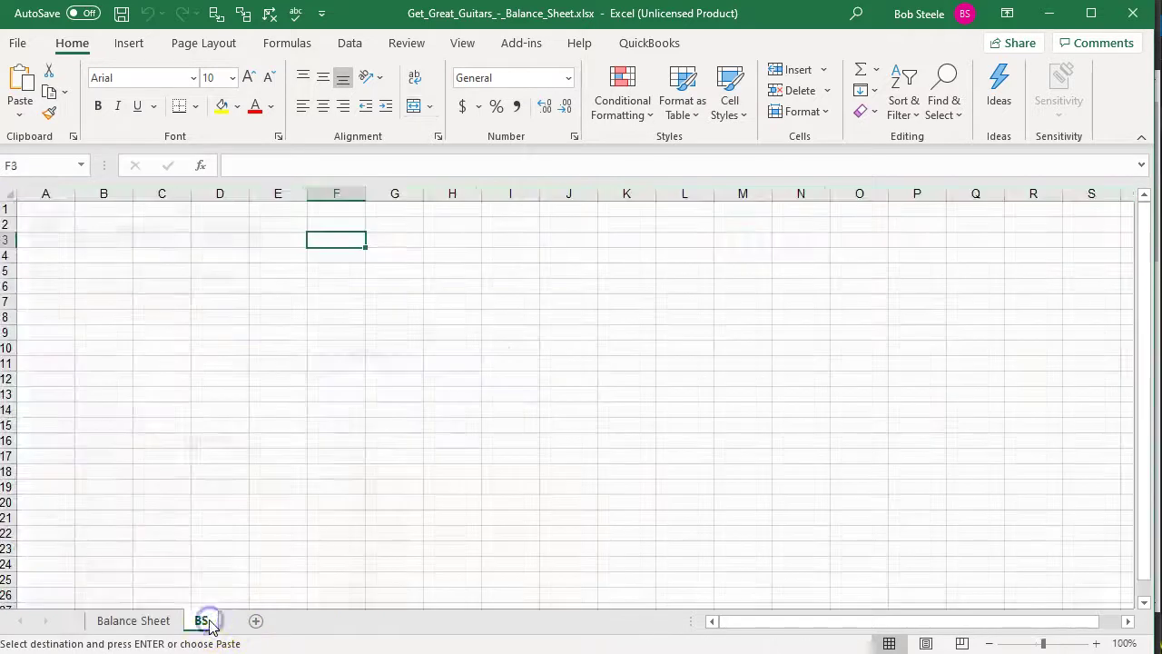
{"action": "left_click", "coordinate": [52, 209]}
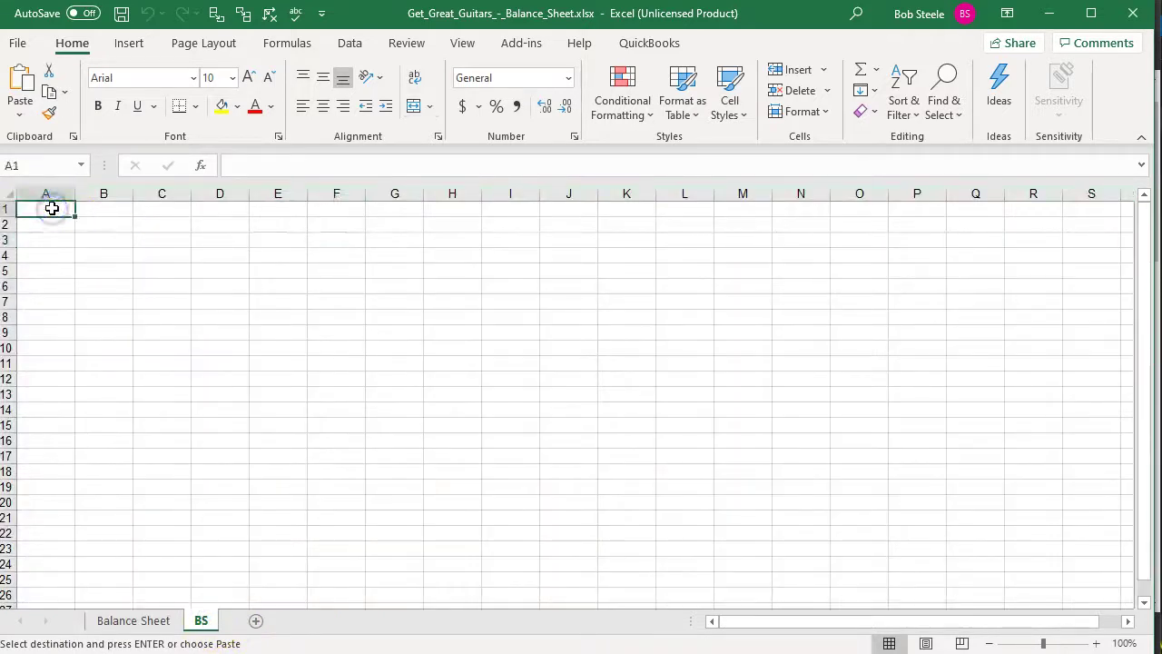
{"action": "right_click", "coordinate": [52, 209]}
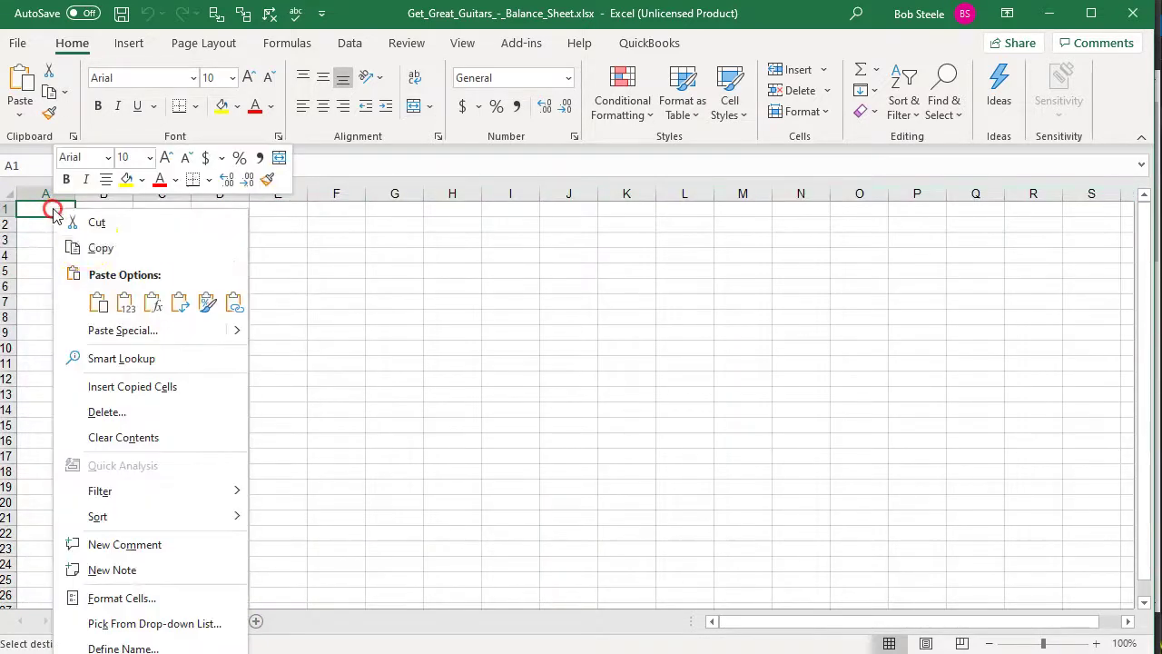
{"action": "left_click", "coordinate": [99, 309]}
{"action": "left_click", "coordinate": [410, 391]}
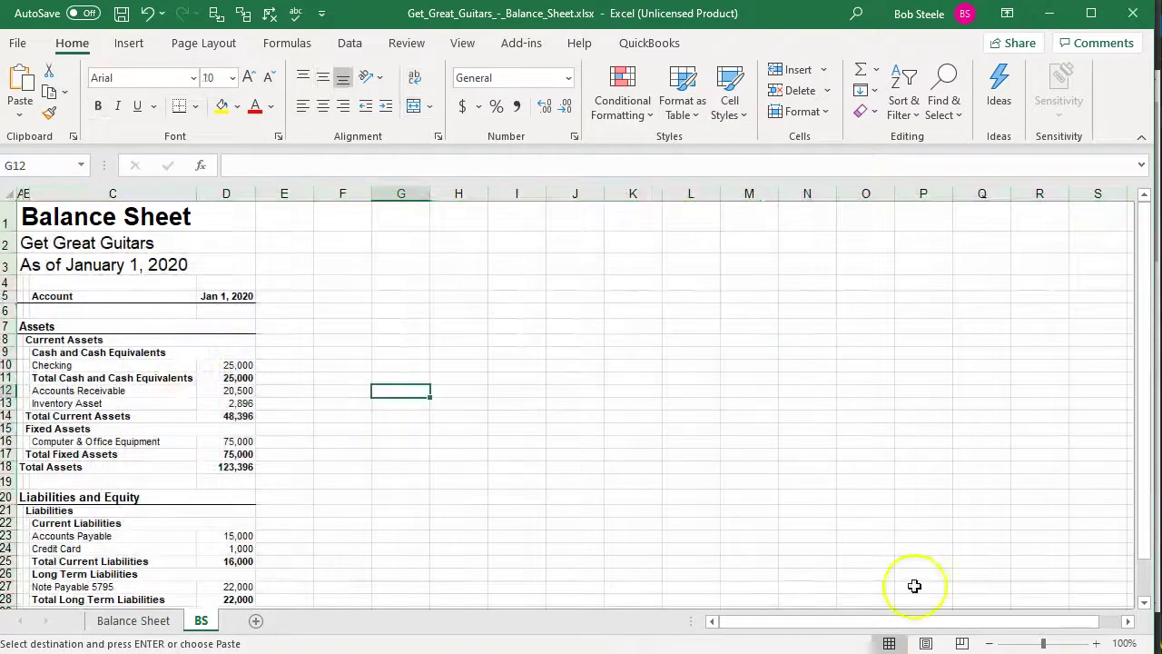
{"action": "left_click", "coordinate": [1096, 643]}
{"action": "left_click", "coordinate": [1096, 643]}
{"action": "left_click", "coordinate": [1096, 643]}
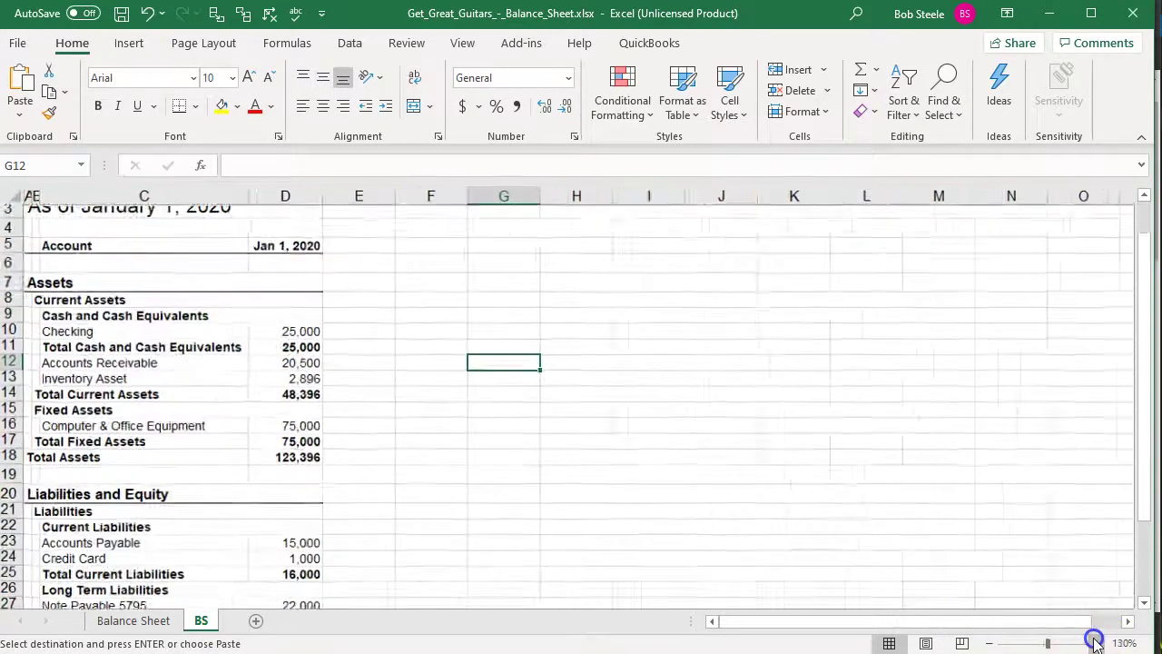
{"action": "left_click", "coordinate": [1097, 643]}
{"action": "left_click", "coordinate": [1096, 643]}
{"action": "scroll", "coordinate": [572, 504], "scroll_direction": "up", "scroll_amount": 2}
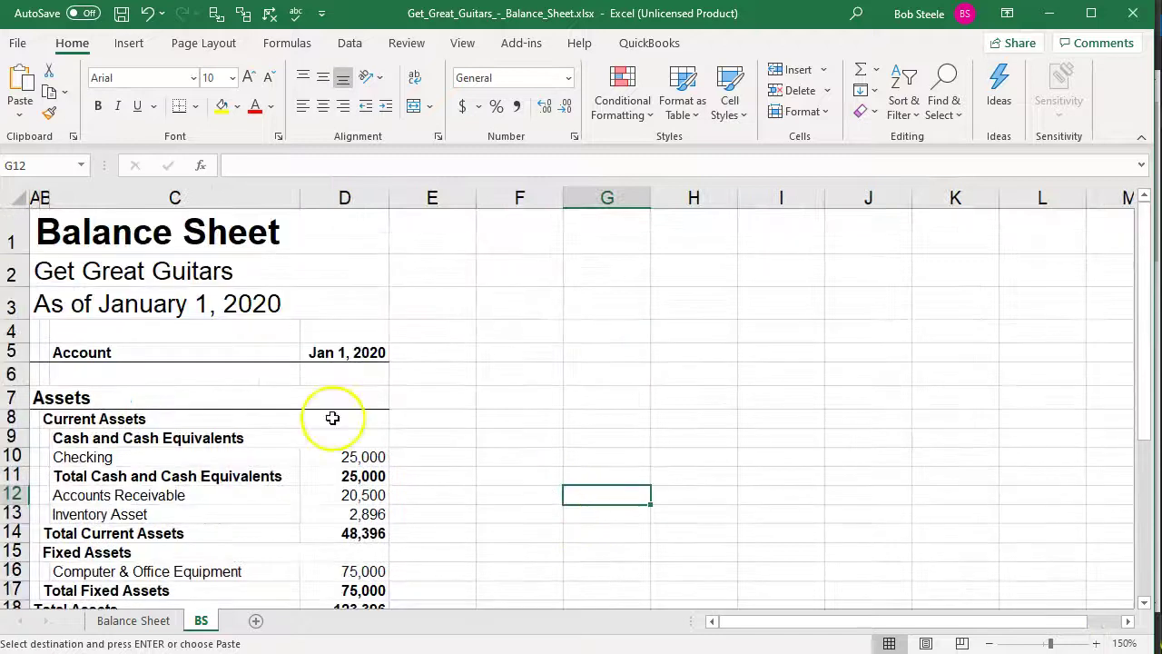
Step: Delete the original Balance Sheet worksheet from the workbook, confirming the permanent deletion
{"action": "left_click", "coordinate": [136, 621]}
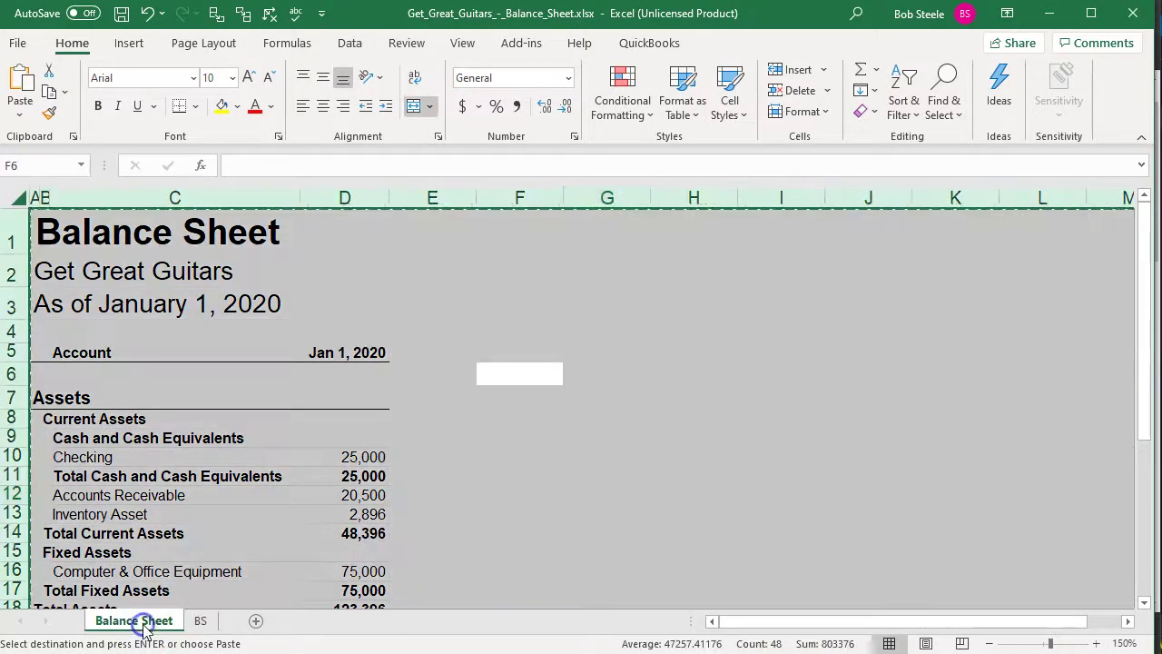
{"action": "right_click", "coordinate": [144, 630]}
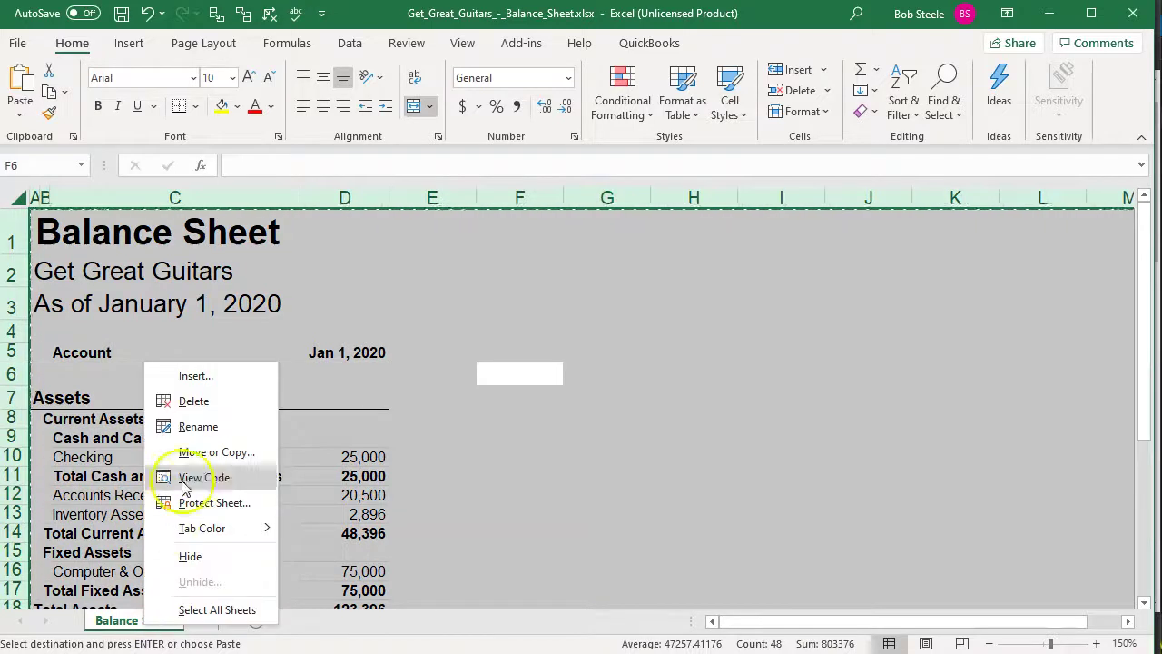
{"action": "left_click", "coordinate": [194, 406]}
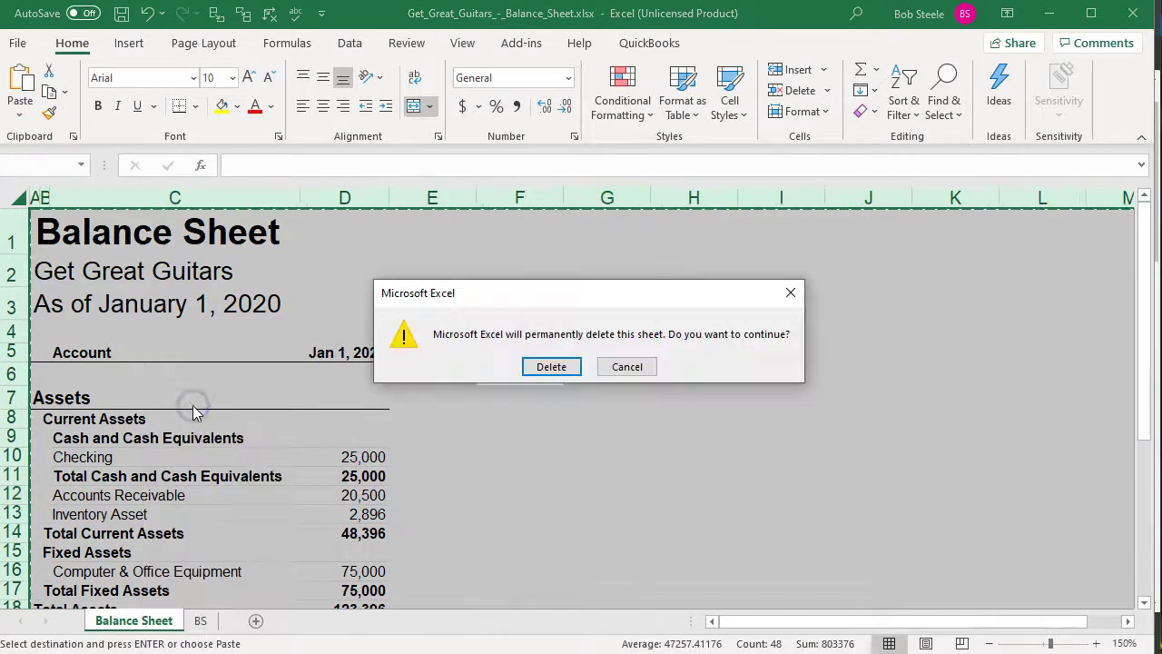
{"action": "left_click", "coordinate": [549, 364]}
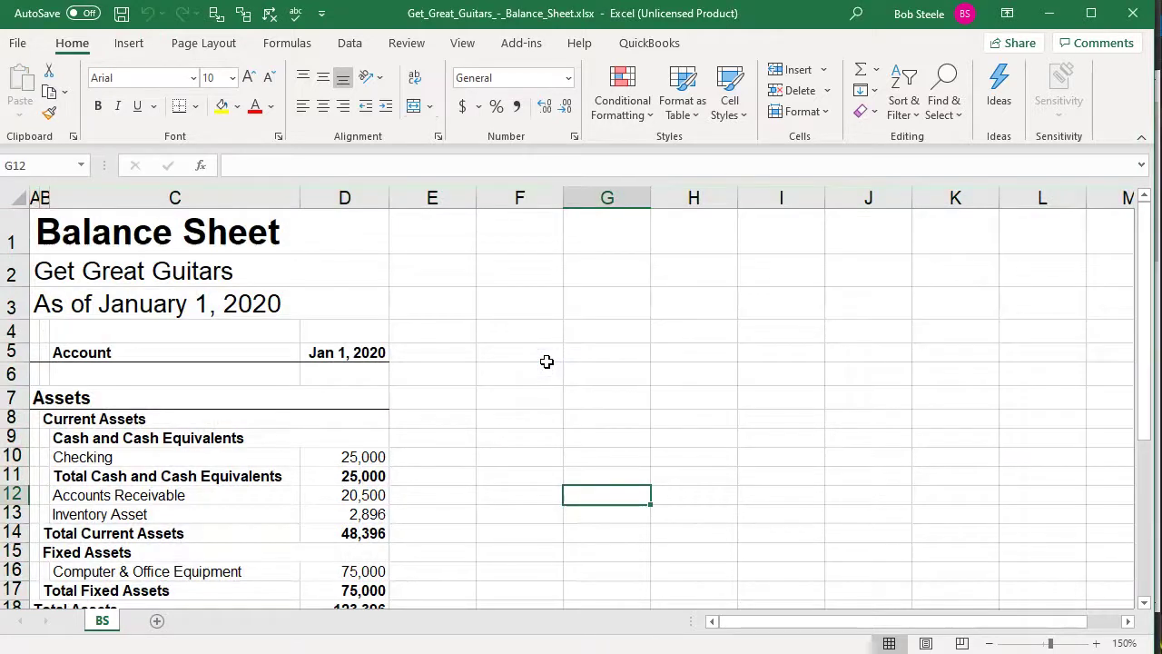
{"action": "left_click", "coordinate": [547, 362]}
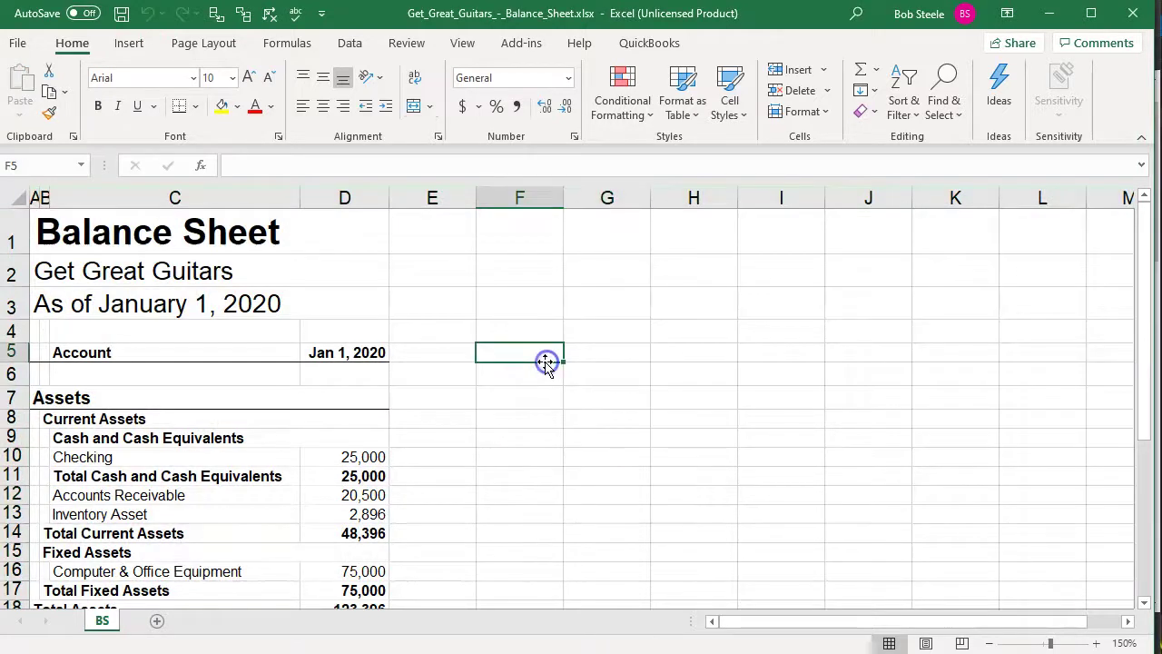
Step: Save the workbook as an Excel file named Section 6 Reports in the Section 6 folder
{"action": "left_click", "coordinate": [16, 46]}
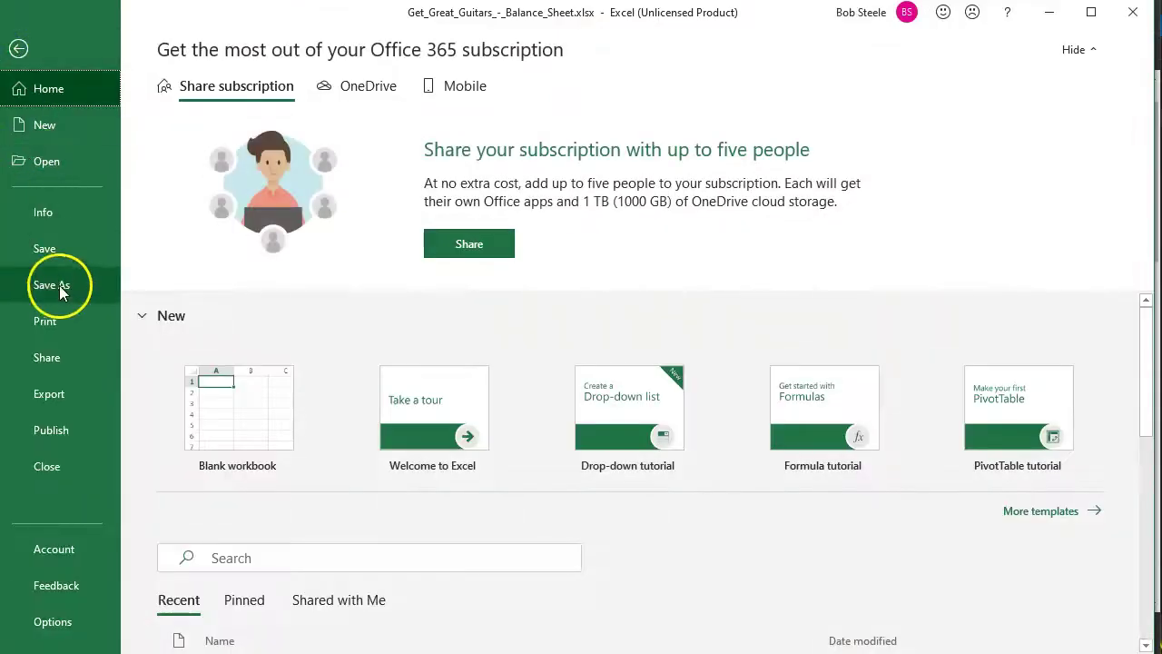
{"action": "left_click", "coordinate": [60, 290]}
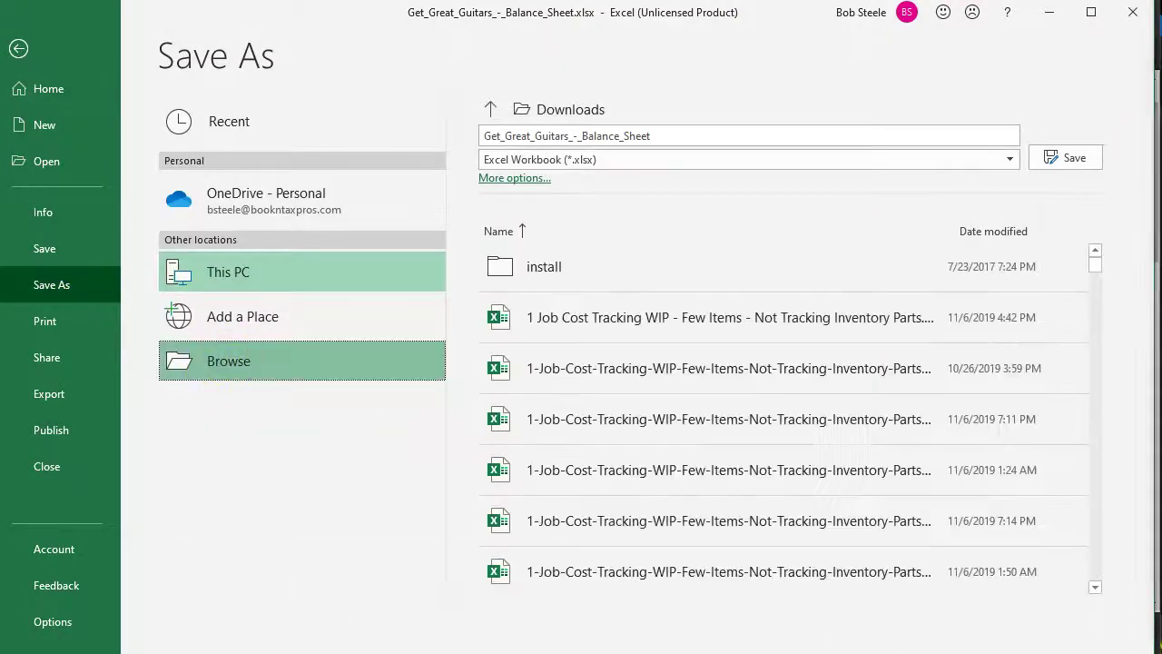
{"action": "left_click", "coordinate": [213, 369]}
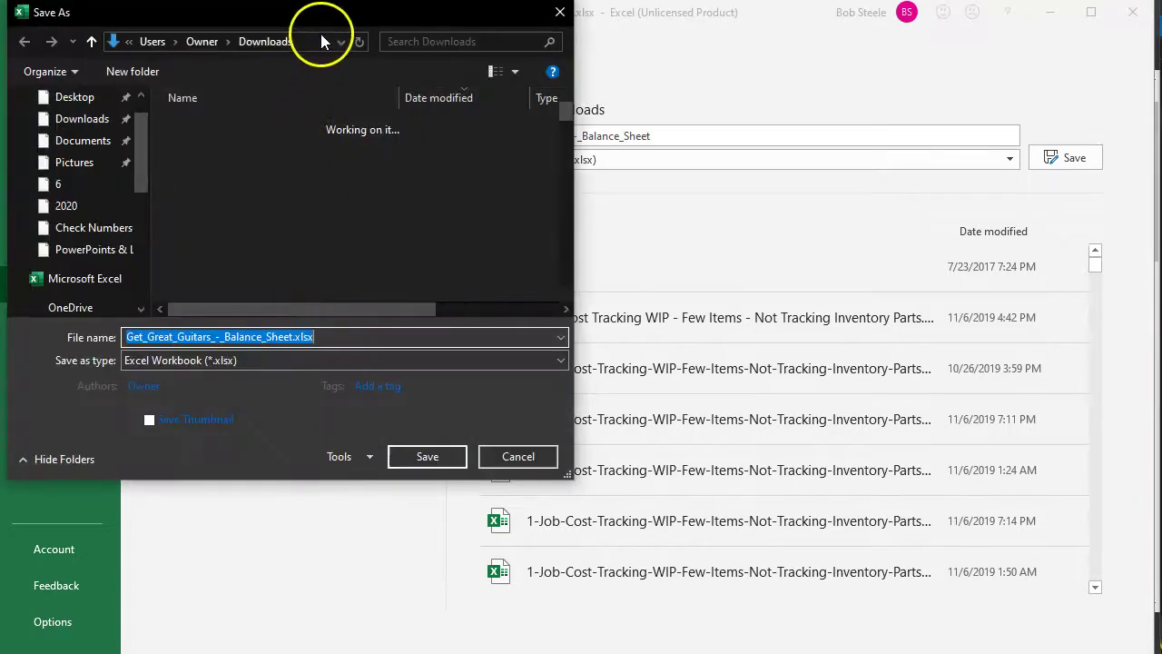
{"action": "left_click", "coordinate": [302, 43]}
{"action": "key", "text": "ctrl+v"}
{"action": "key", "text": "ctrl+a"}
{"action": "key", "text": "Return"}
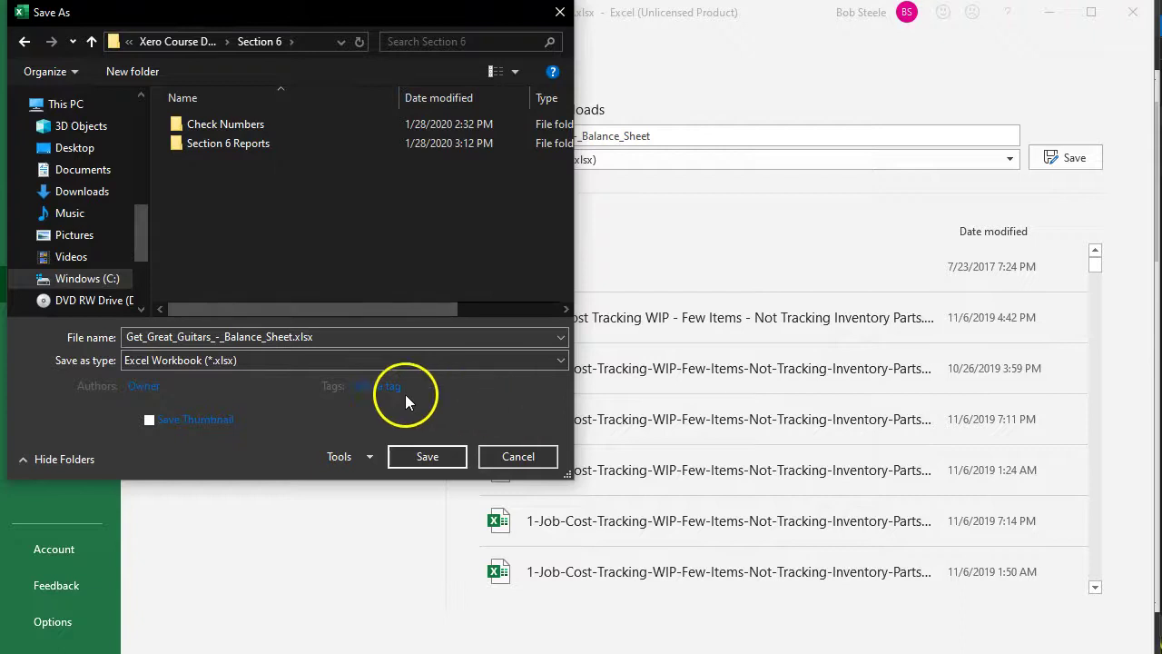
{"action": "left_click", "coordinate": [254, 338]}
{"action": "left_click", "coordinate": [245, 339]}
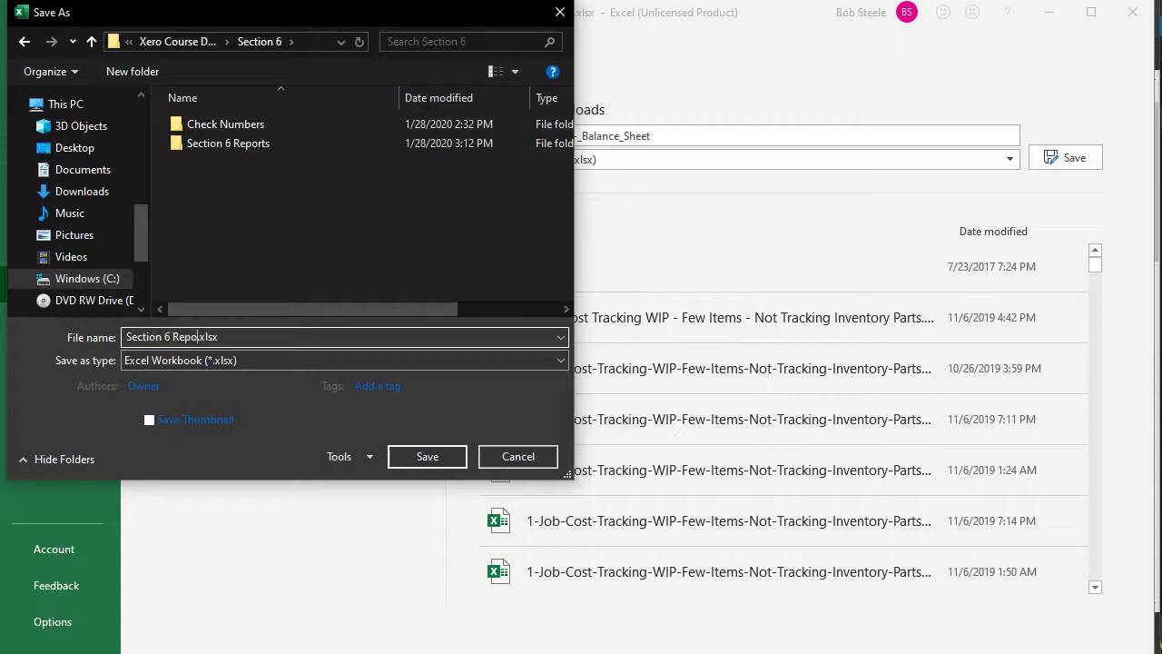
{"action": "left_click", "coordinate": [427, 457]}
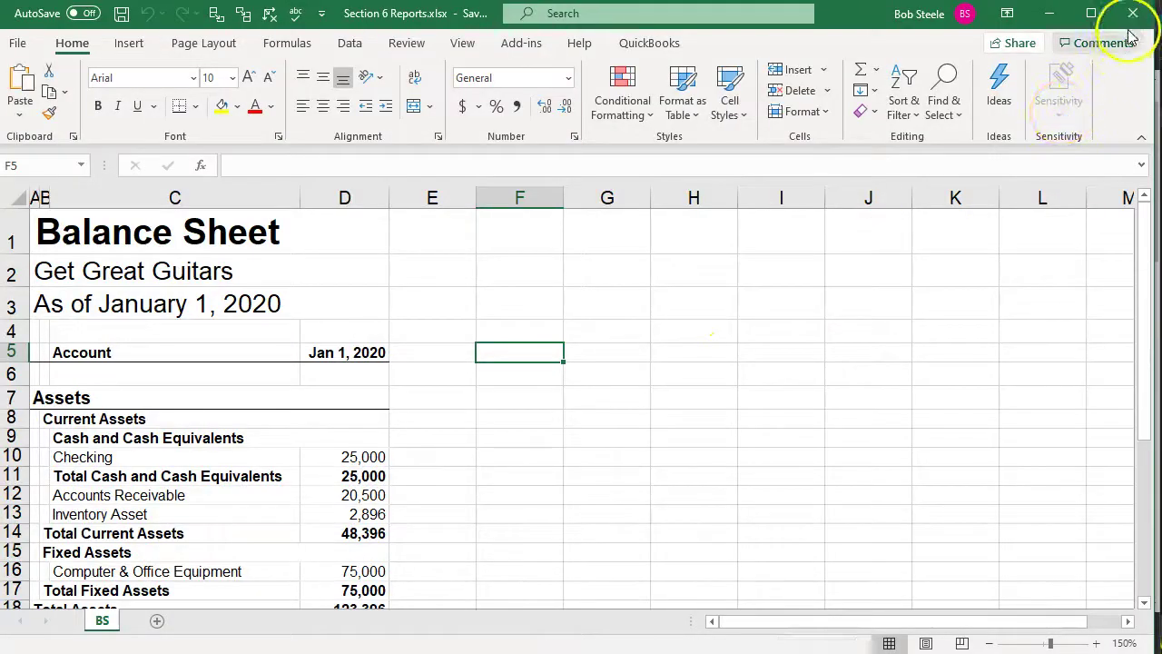
Step: Return to Xero in the browser and export the Income Statement for the year ended December 31, 2020 to Excel
{"action": "left_click", "coordinate": [1051, 12]}
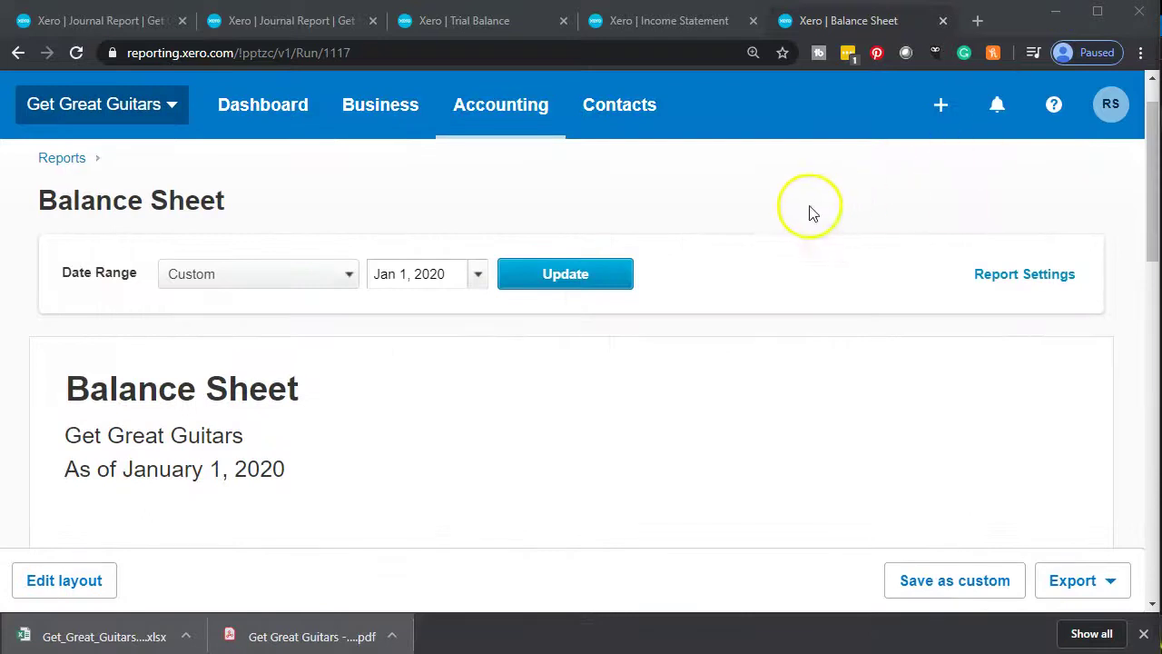
{"action": "left_click", "coordinate": [660, 25]}
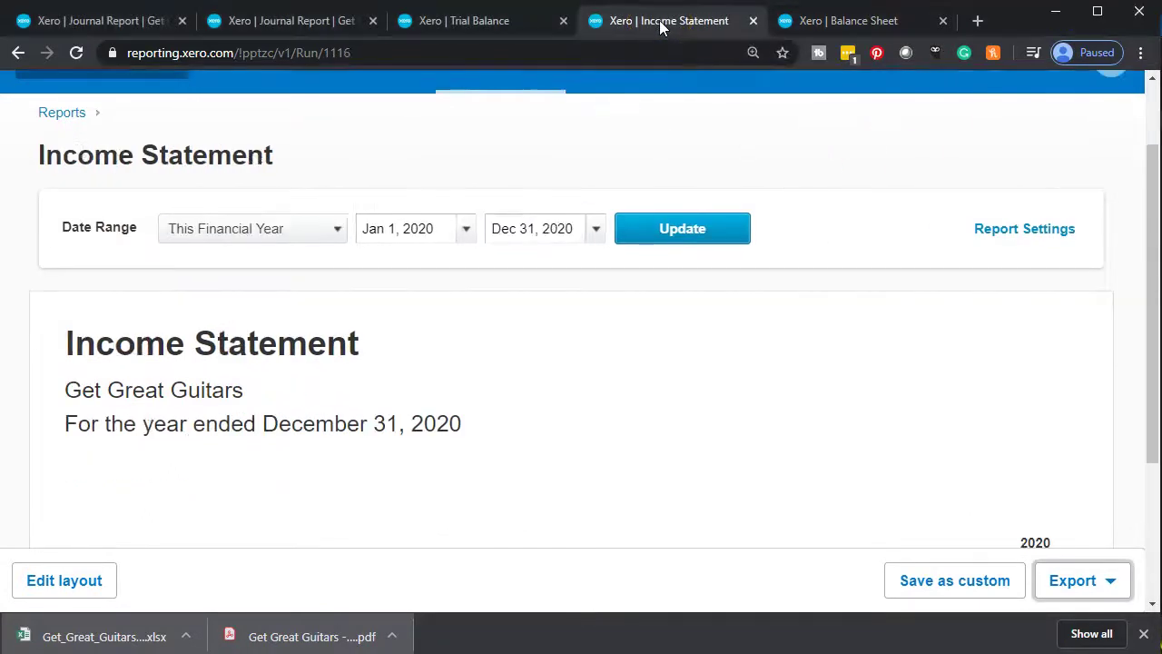
{"action": "left_click", "coordinate": [1078, 582]}
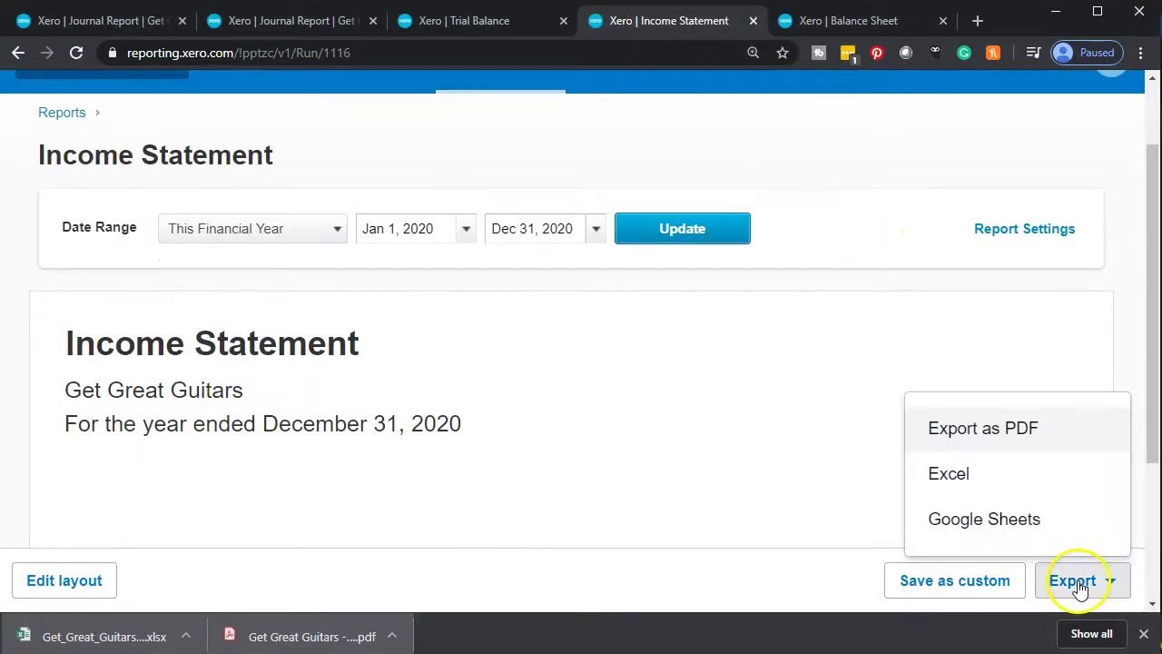
{"action": "left_click", "coordinate": [981, 484]}
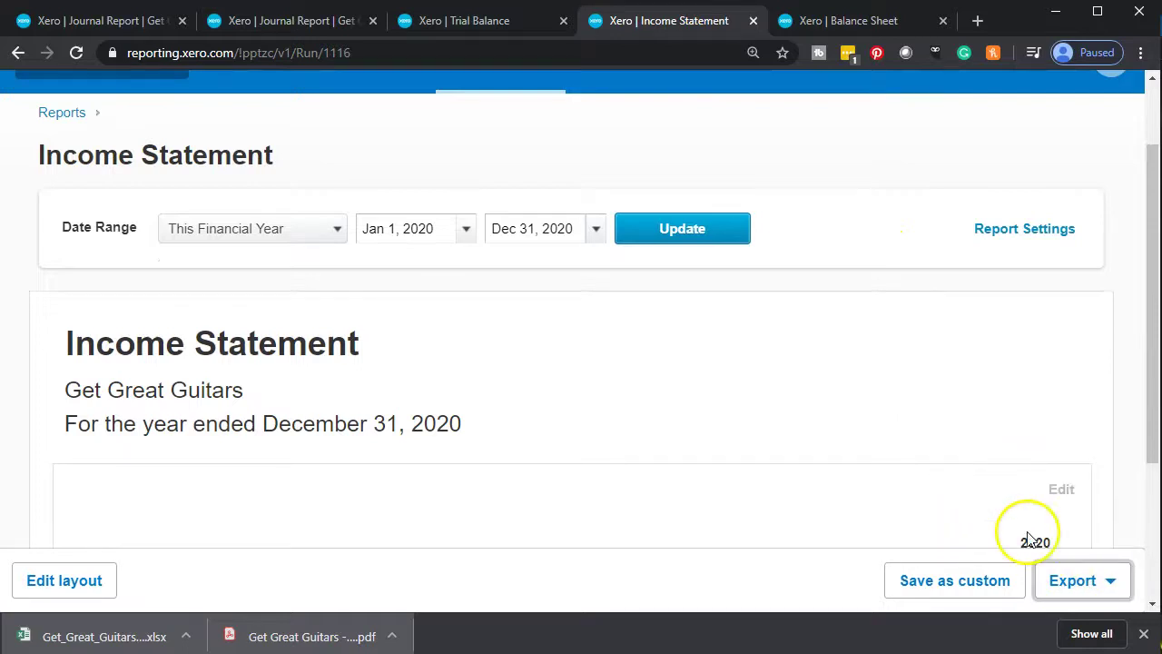
Step: Open the downloaded Income Statement workbook, enable editing to review its figures, and close it
{"action": "left_click", "coordinate": [97, 639]}
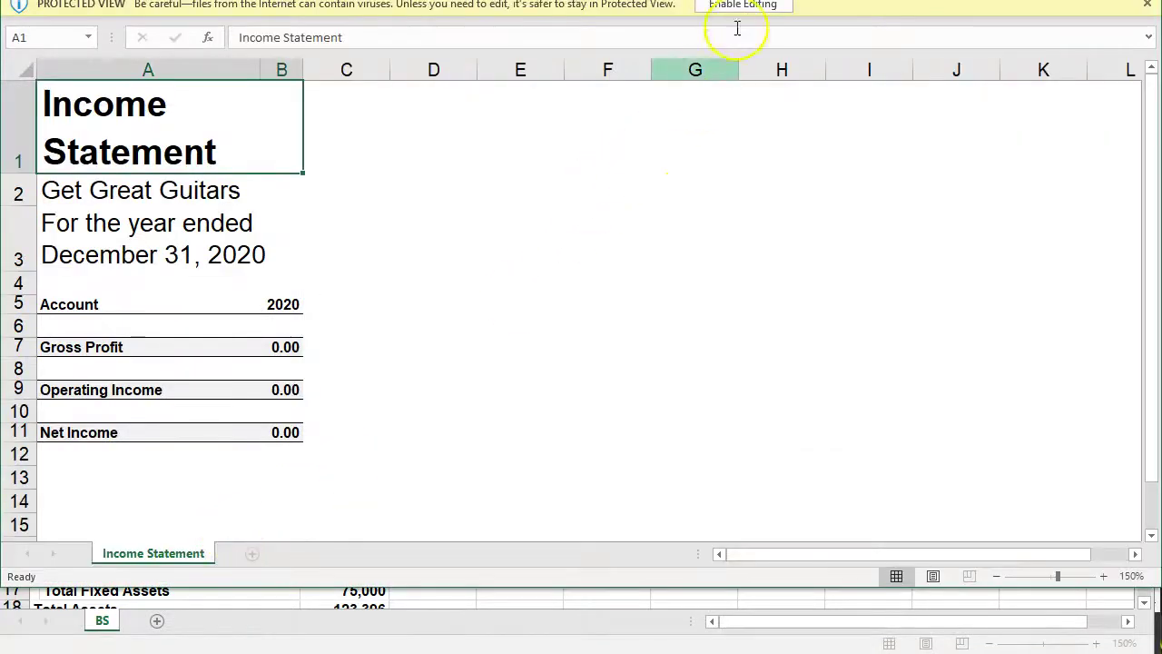
{"action": "left_click", "coordinate": [743, 7]}
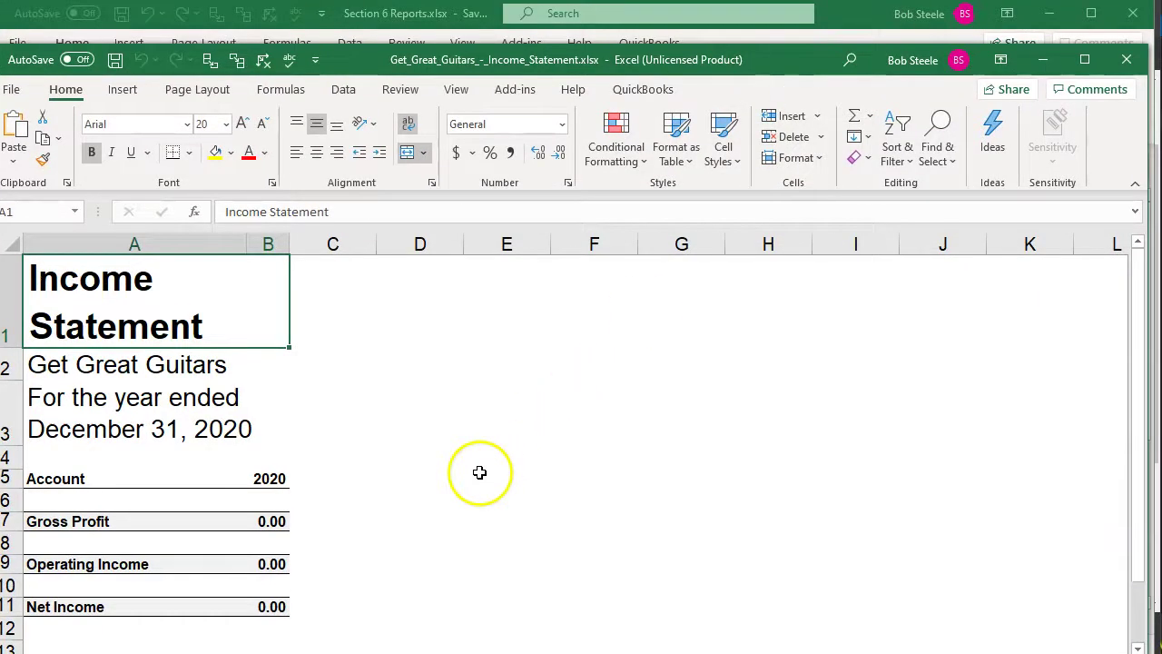
{"action": "scroll", "coordinate": [366, 506], "scroll_direction": "down", "scroll_amount": 1}
{"action": "scroll", "coordinate": [366, 506], "scroll_direction": "up", "scroll_amount": 1}
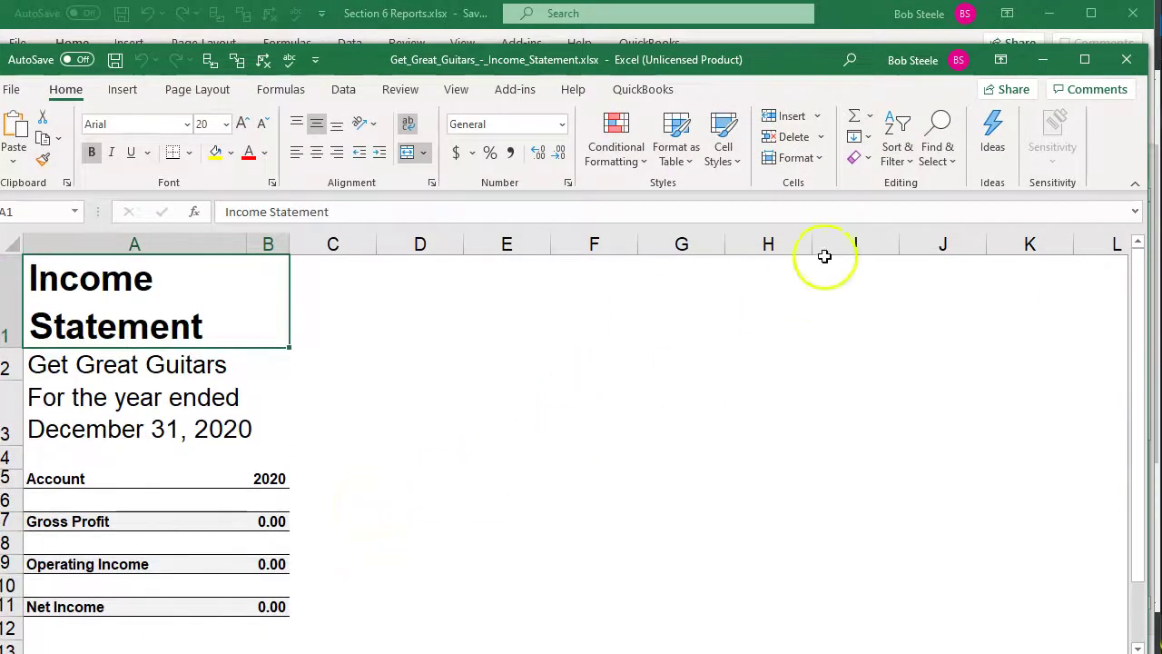
{"action": "left_click", "coordinate": [1127, 59]}
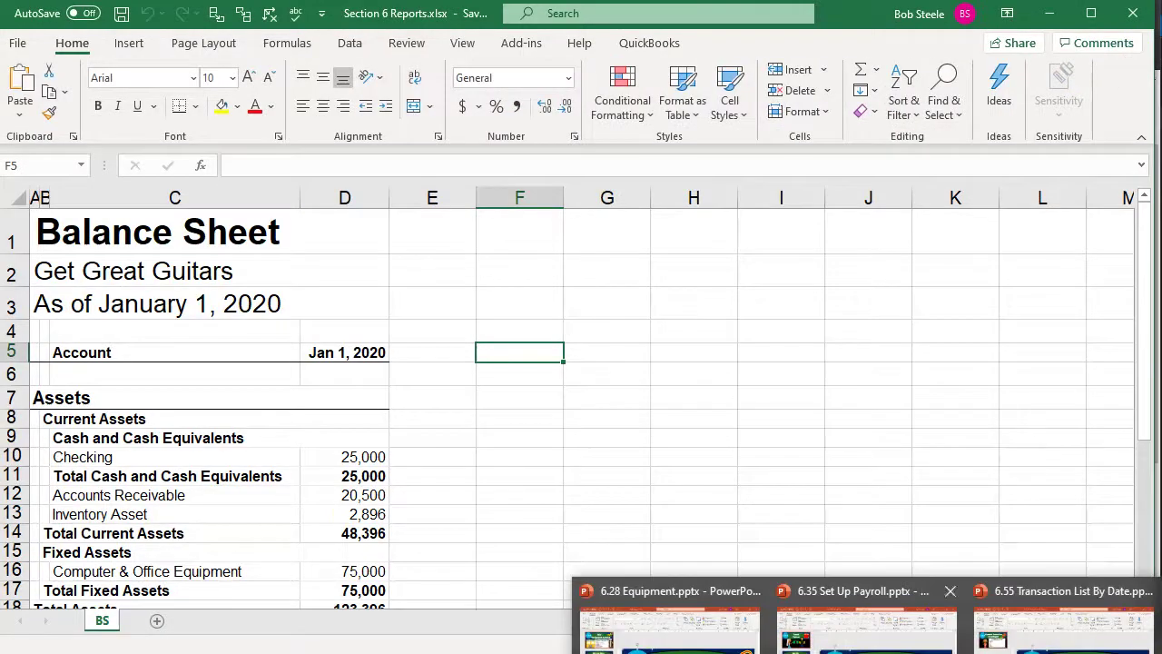
Step: Return to the browser and bring up the Trial Balance as of January 1, 2020
{"action": "left_click", "coordinate": [1054, 14]}
{"action": "scroll", "coordinate": [512, 379], "scroll_direction": "up", "scroll_amount": 2}
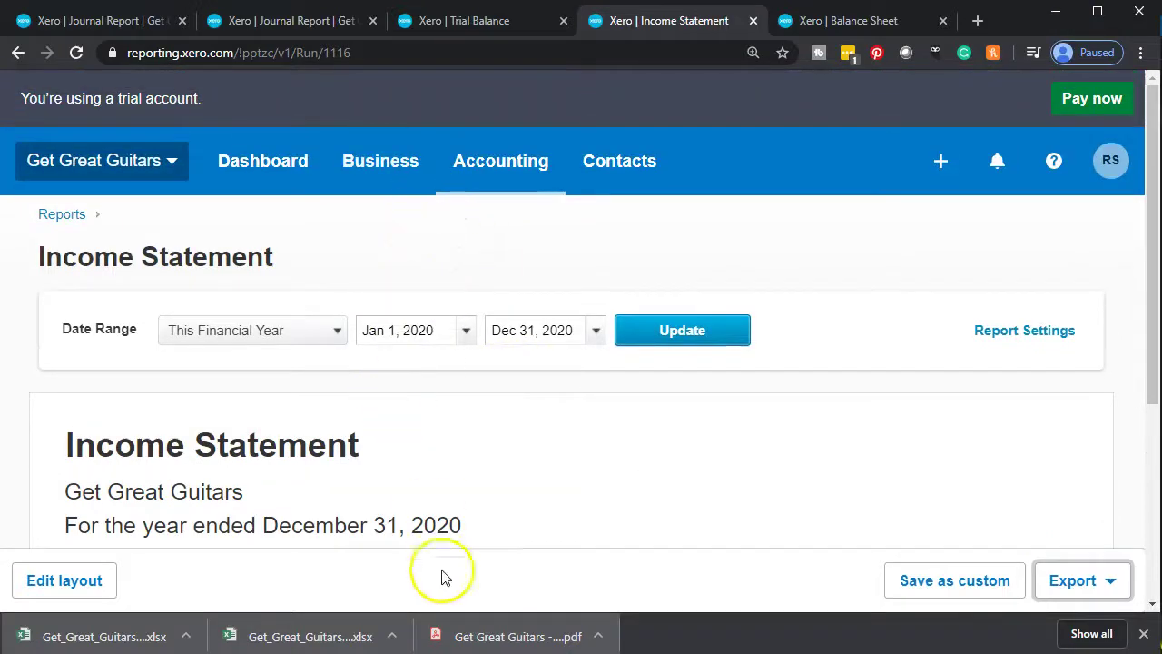
{"action": "left_click", "coordinate": [487, 21]}
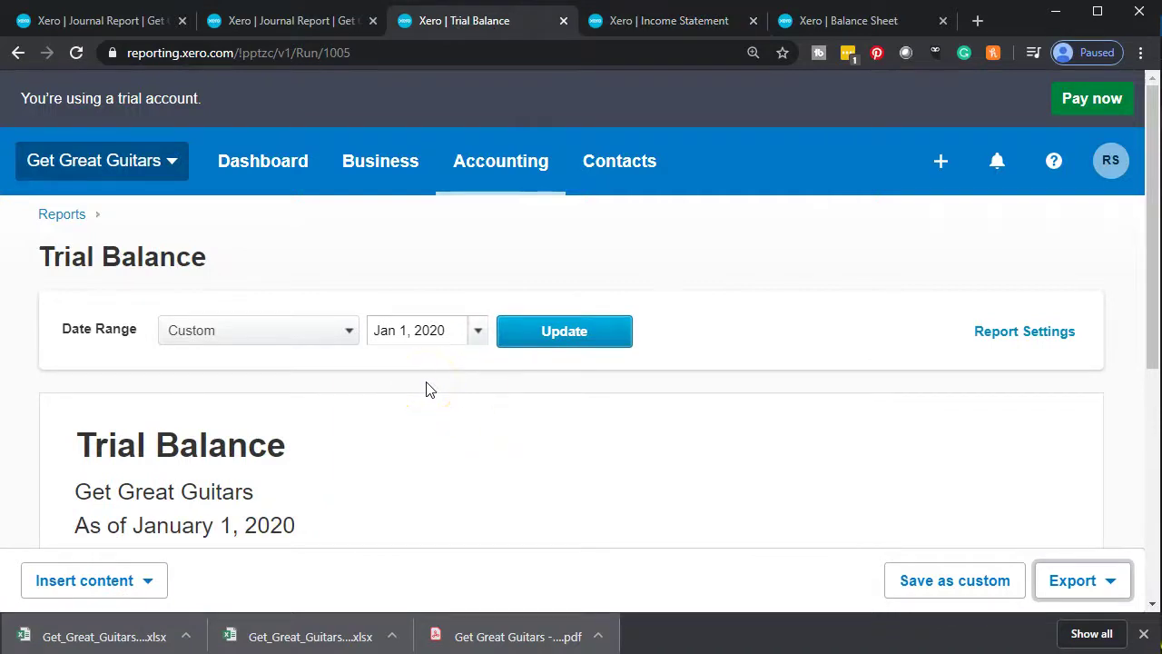
Step: Export the Trial Balance as of January 1, 2020 to Excel and open the downloaded workbook for editing
{"action": "scroll", "coordinate": [430, 389], "scroll_direction": "down", "scroll_amount": 1}
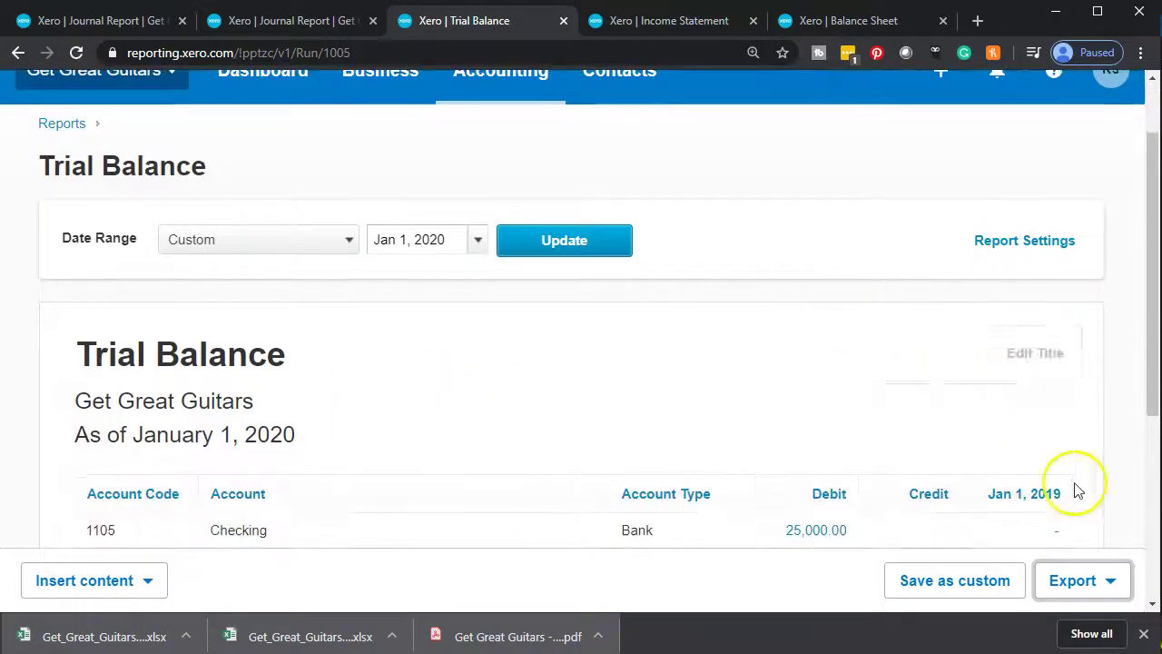
{"action": "left_click", "coordinate": [1107, 584]}
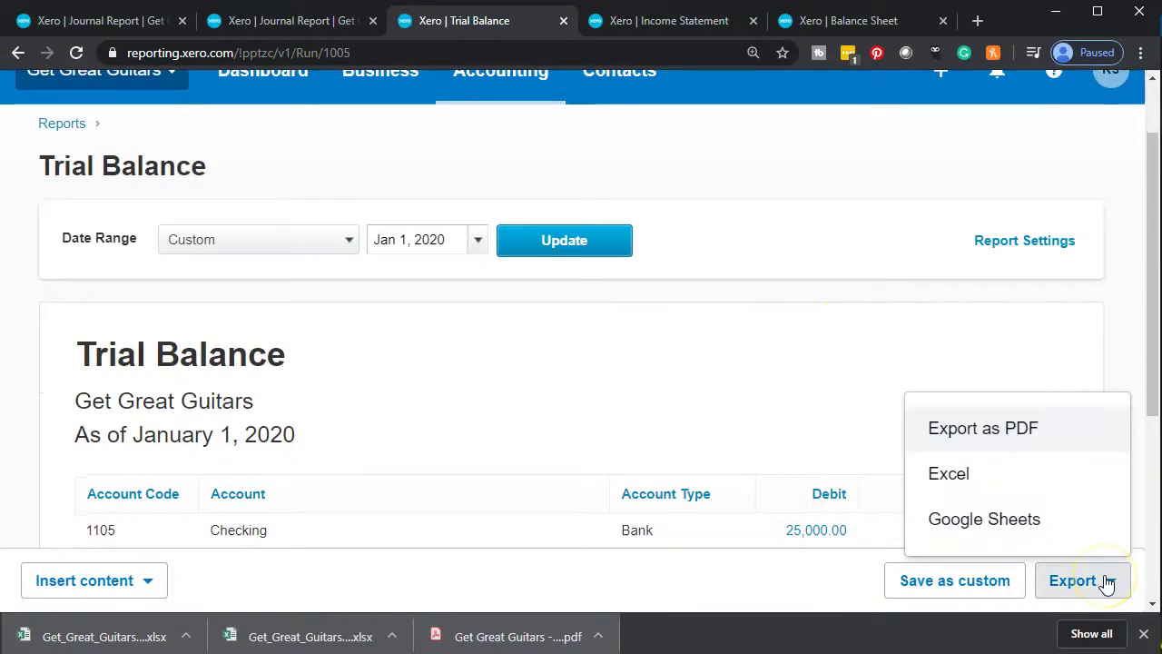
{"action": "left_click", "coordinate": [972, 485]}
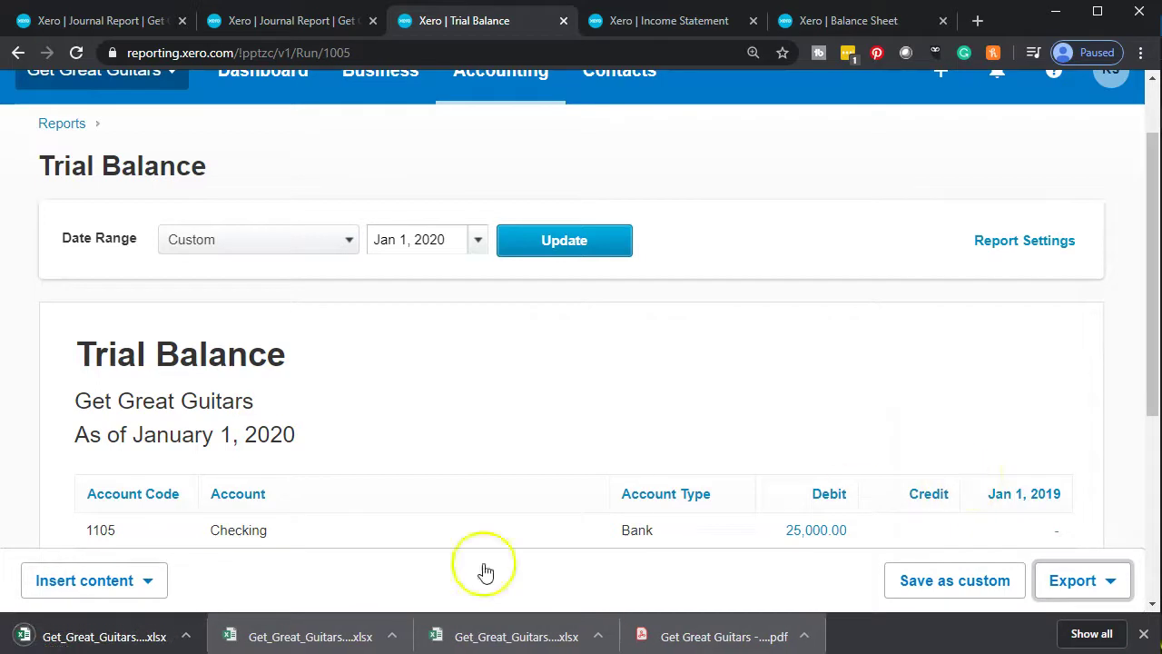
{"action": "left_click", "coordinate": [155, 637]}
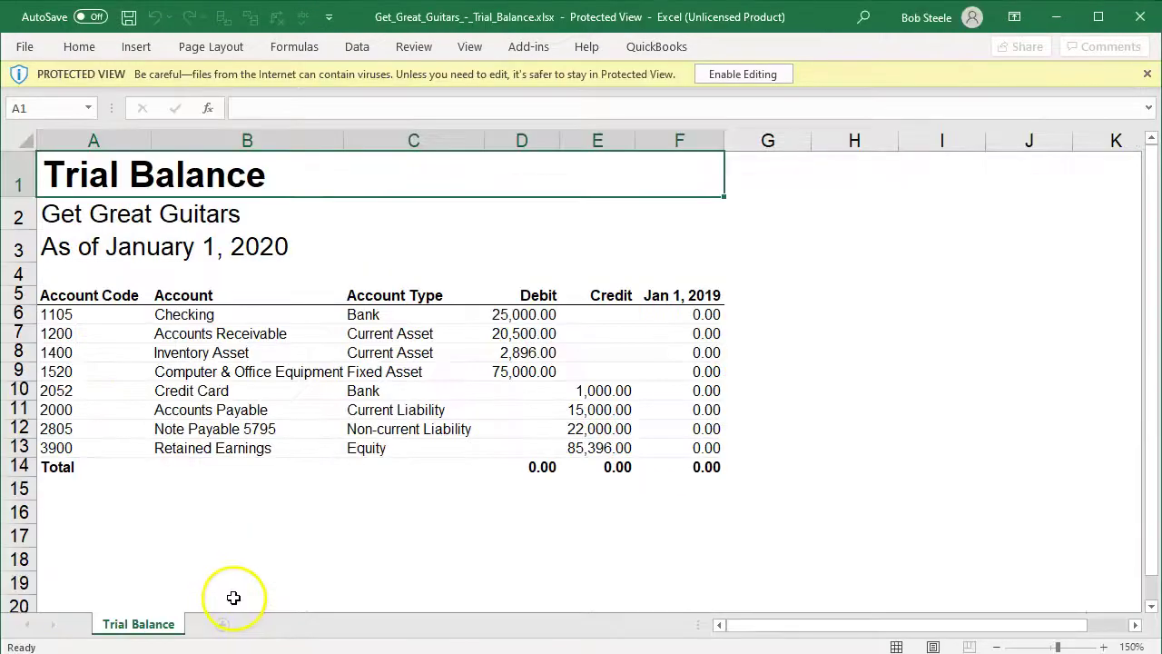
{"action": "left_click", "coordinate": [736, 74]}
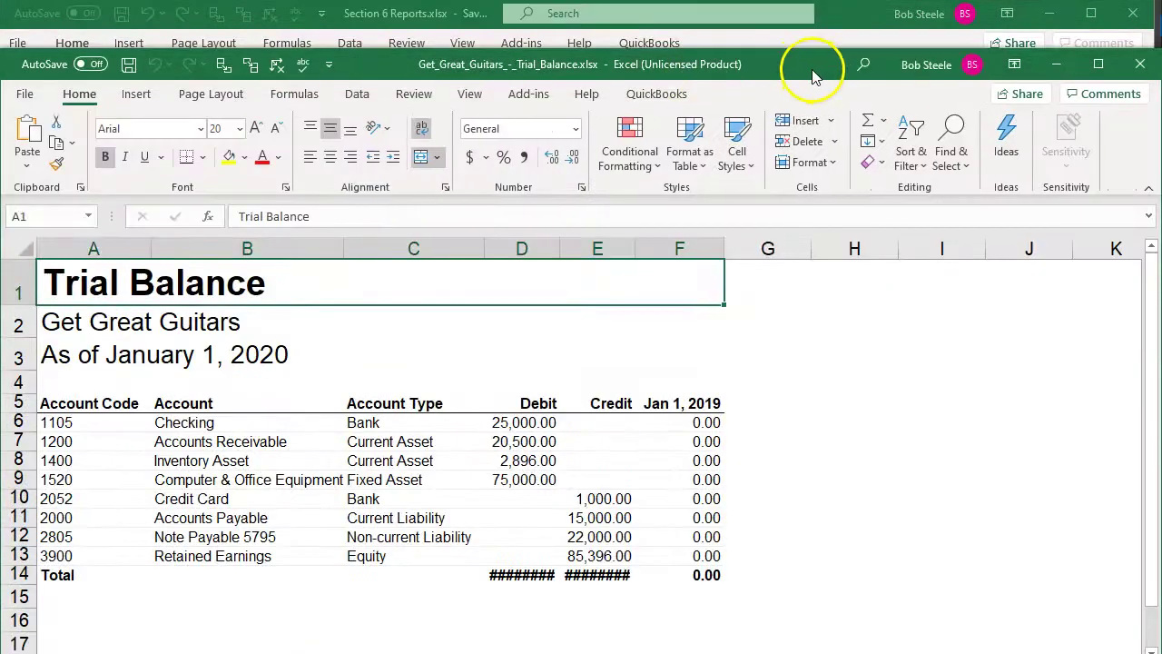
{"action": "double_click", "coordinate": [808, 65]}
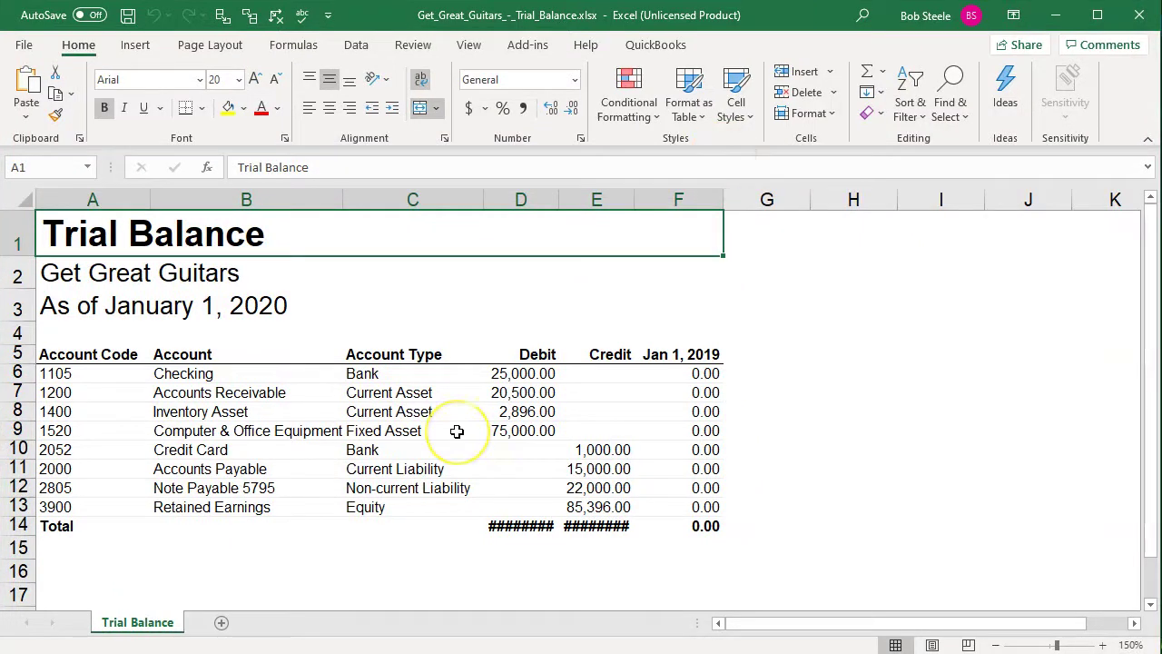
Step: Copy the entire Trial Balance worksheet and return to the Section 6 Reports workbook
{"action": "left_click", "coordinate": [398, 445]}
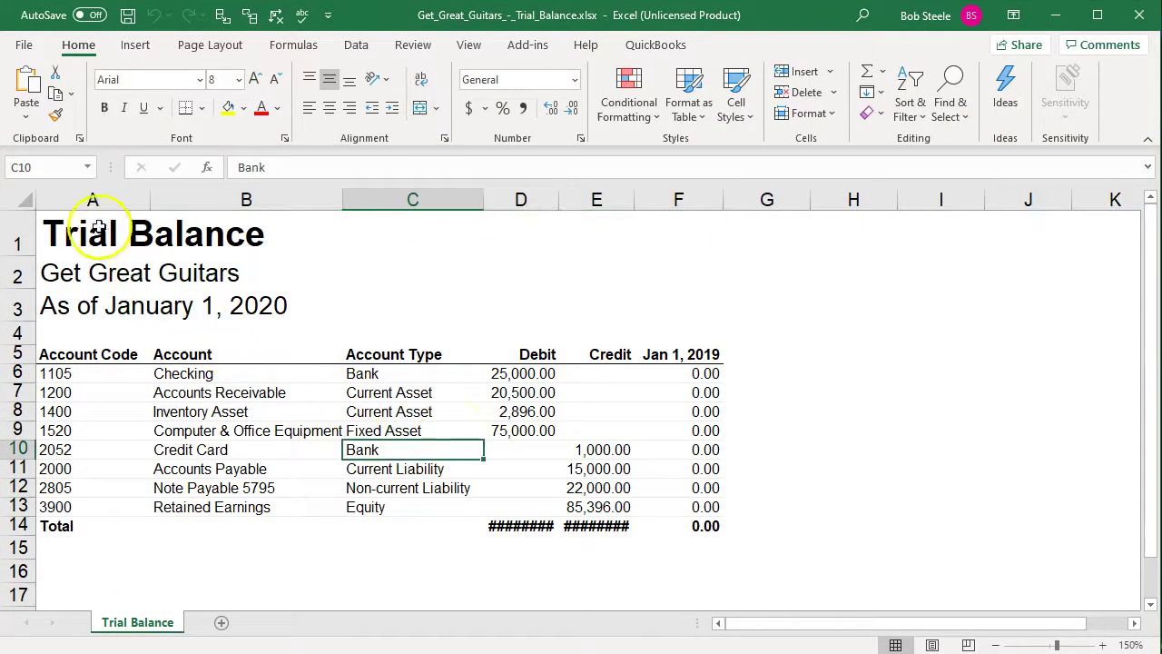
{"action": "left_click", "coordinate": [30, 202]}
{"action": "left_click", "coordinate": [888, 333]}
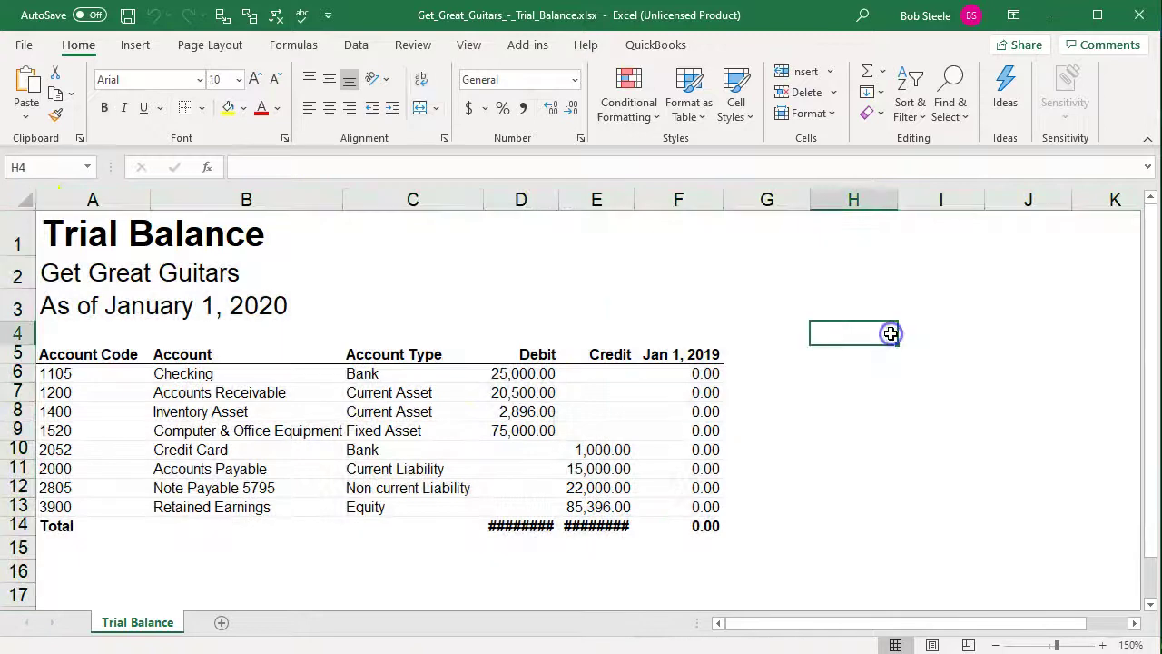
{"action": "key", "text": "ctrl+a"}
{"action": "right_click", "coordinate": [732, 280]}
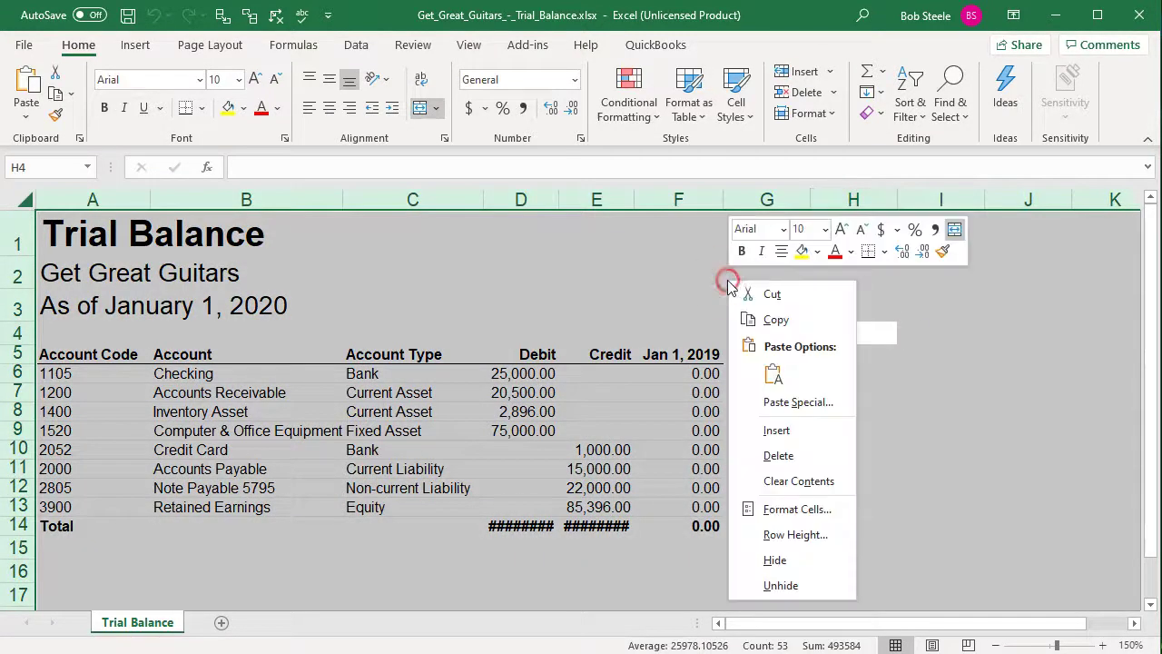
{"action": "left_click", "coordinate": [754, 317]}
{"action": "left_click", "coordinate": [1055, 14]}
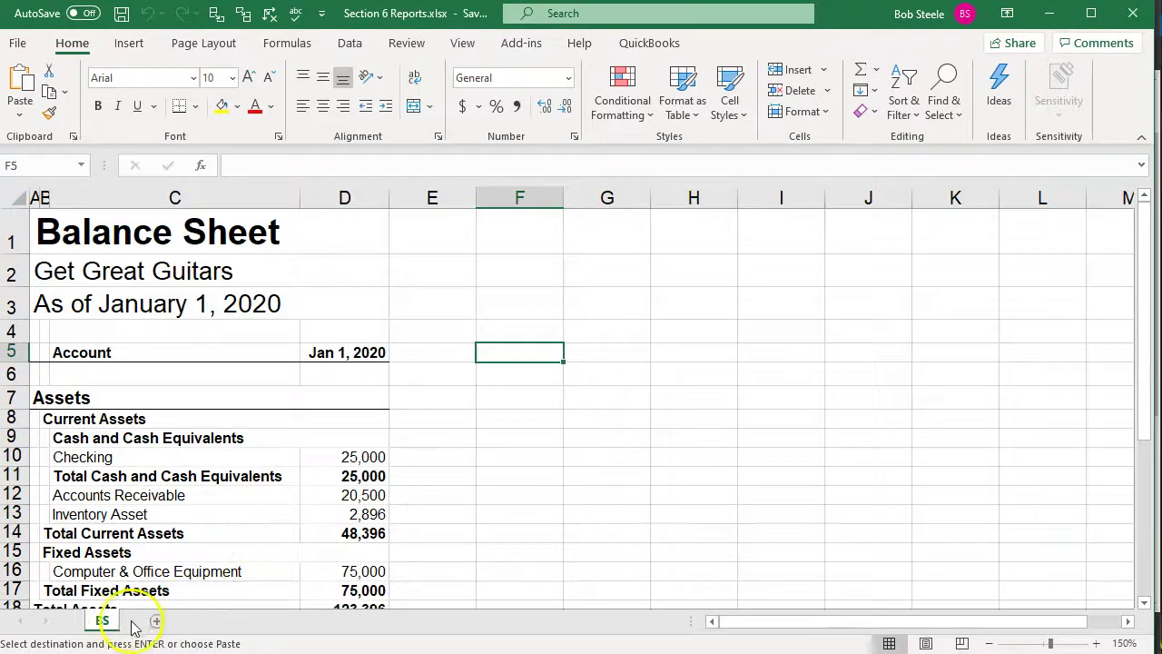
Step: Paste the Trial Balance at cell A1 of a new sheet after BS and name the sheet TB
{"action": "left_click", "coordinate": [156, 622]}
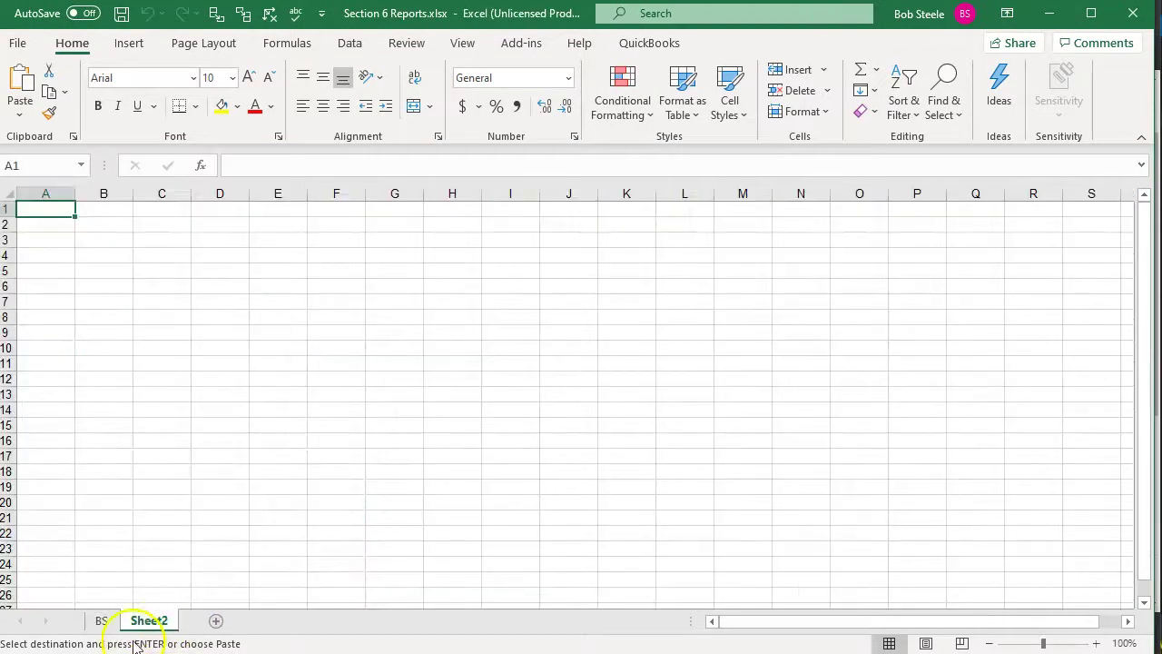
{"action": "left_click", "coordinate": [47, 209]}
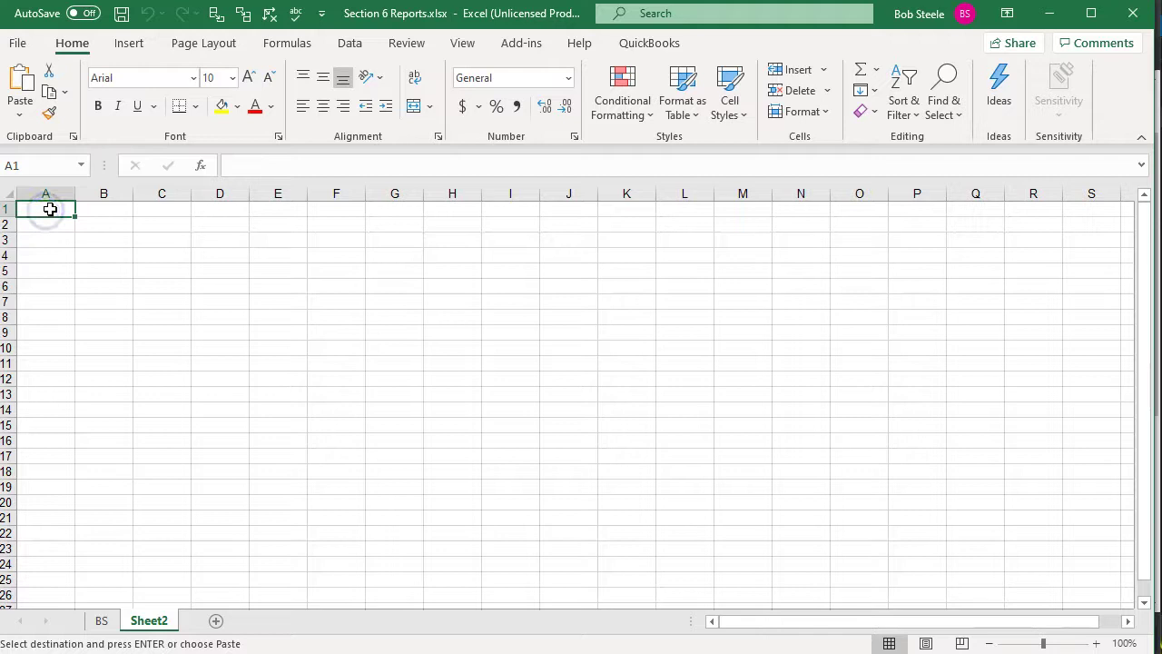
{"action": "key", "text": "ctrl+v"}
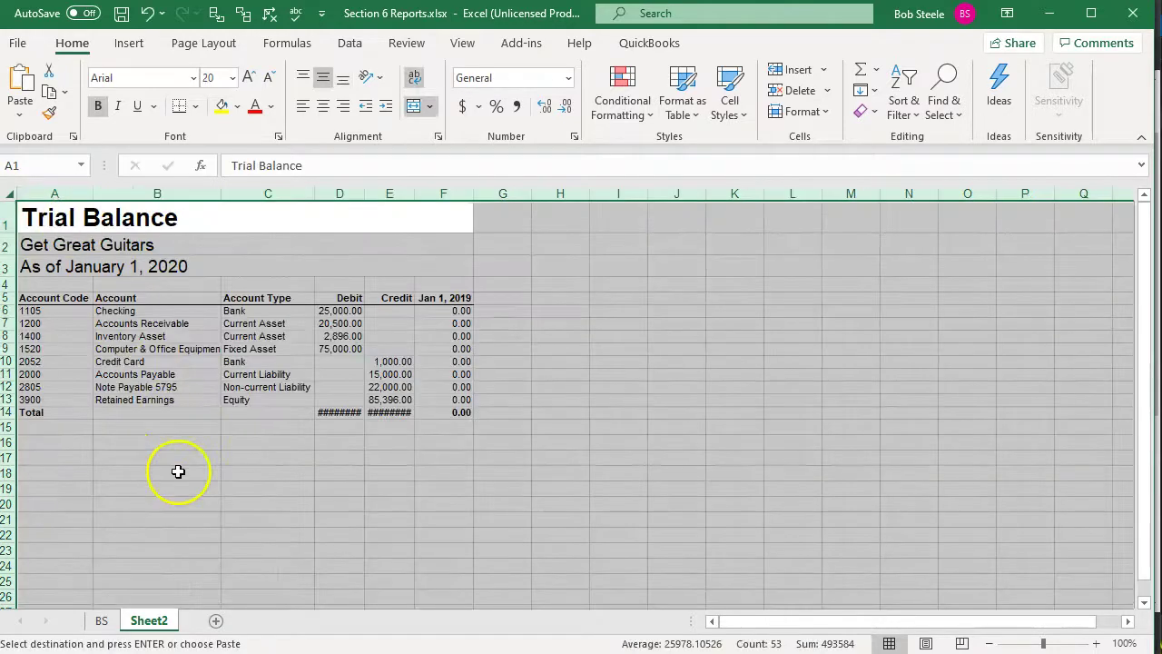
{"action": "left_click", "coordinate": [318, 324]}
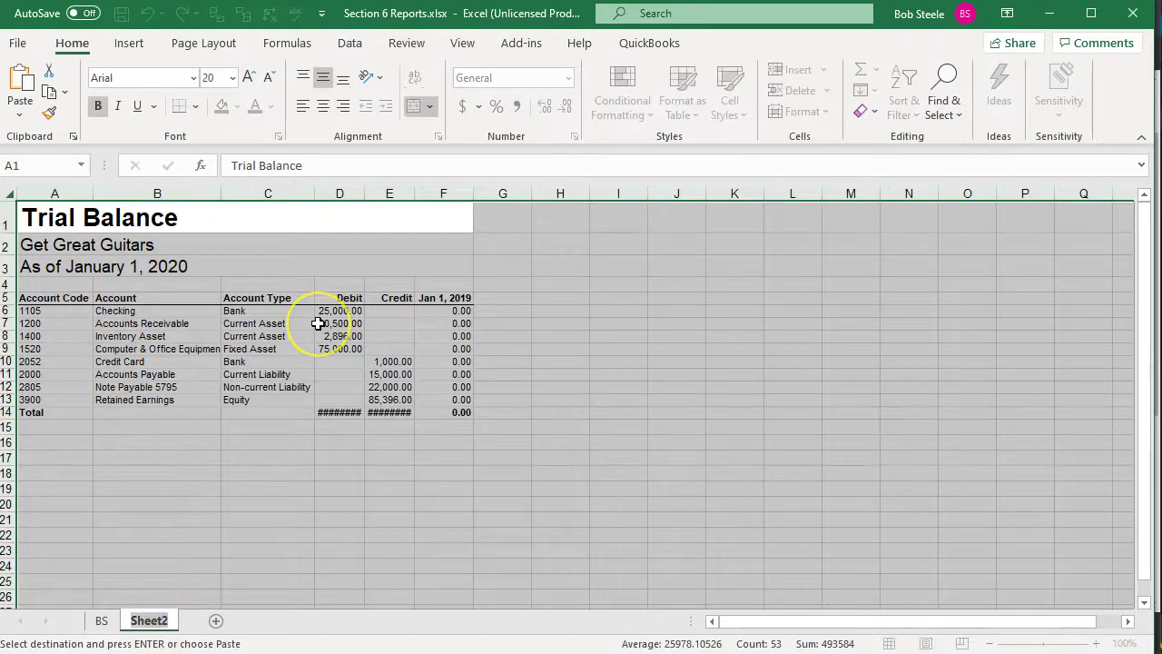
{"action": "left_click", "coordinate": [389, 441]}
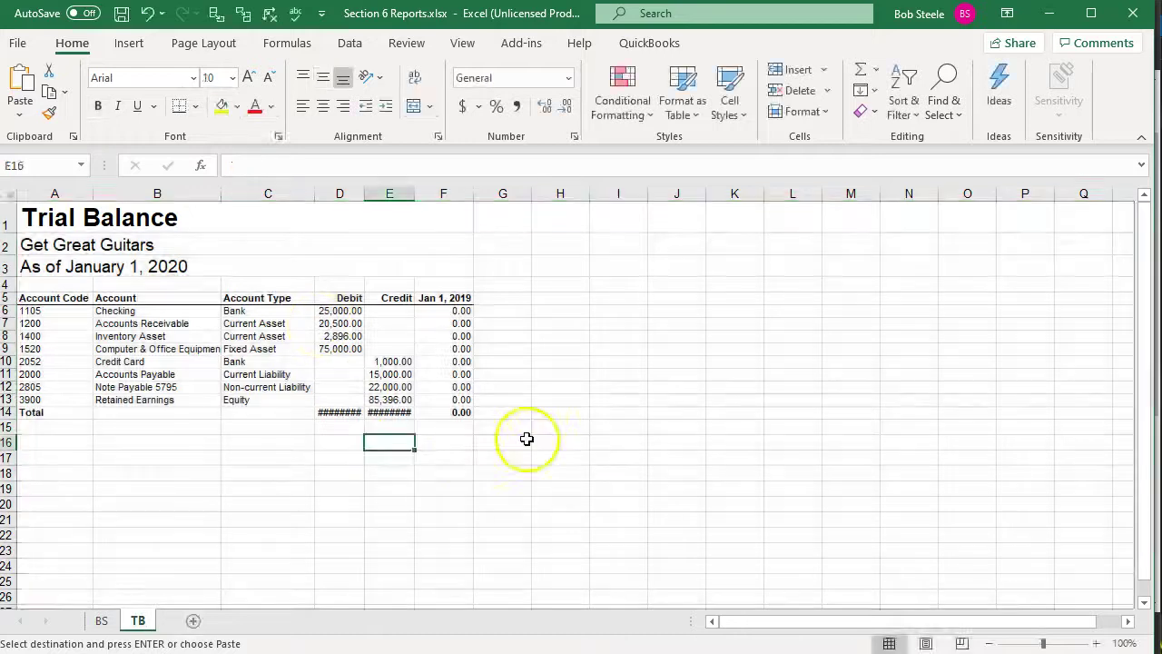
Step: Enlarge the TB sheet to 150% and widen the Debit and Credit columns so their totals fit
{"action": "left_click", "coordinate": [1096, 643]}
{"action": "left_click", "coordinate": [1097, 643]}
{"action": "left_click", "coordinate": [1096, 643]}
{"action": "left_click", "coordinate": [1096, 643]}
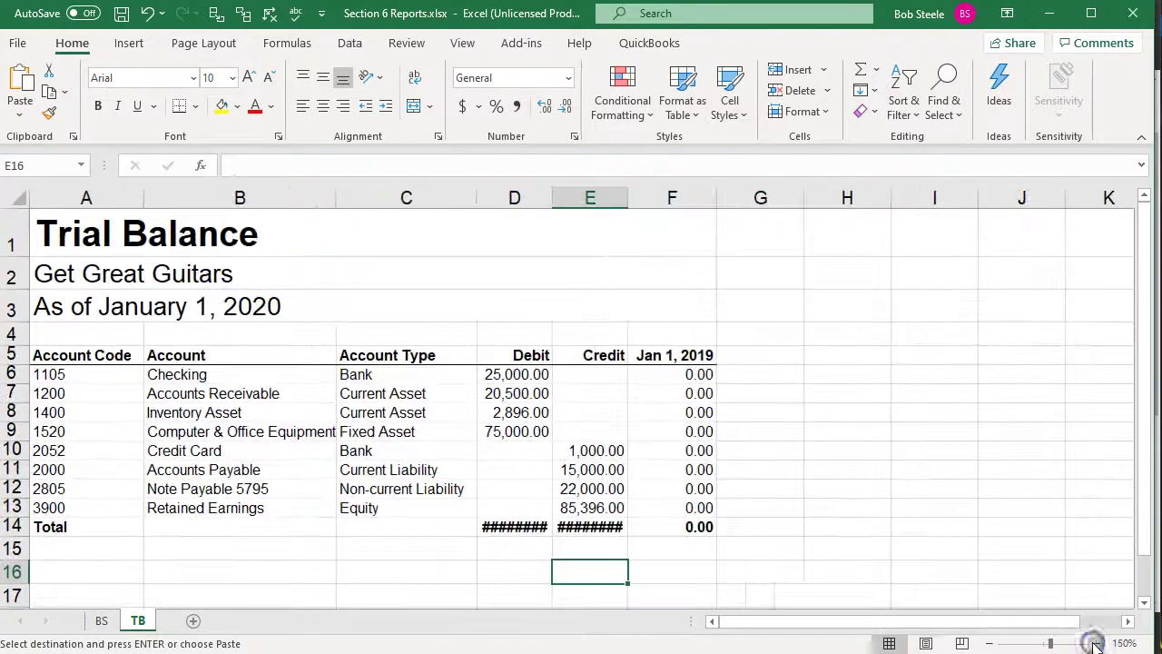
{"action": "left_click", "coordinate": [320, 527]}
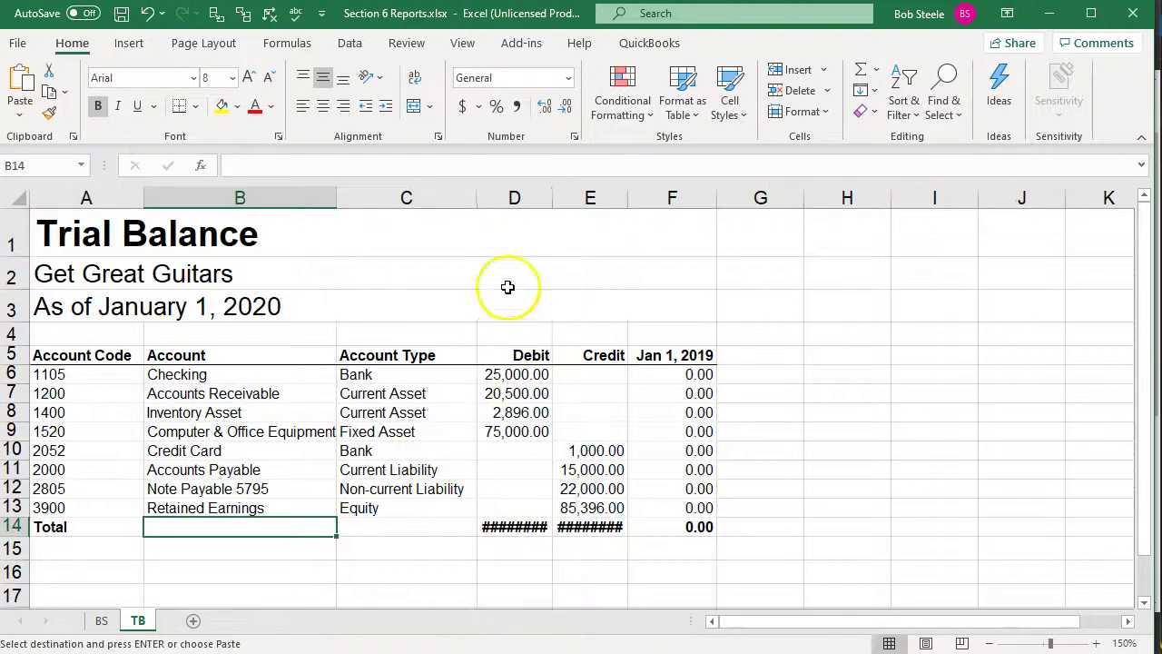
{"action": "left_click_drag", "start_coordinate": [536, 198], "coordinate": [563, 199]}
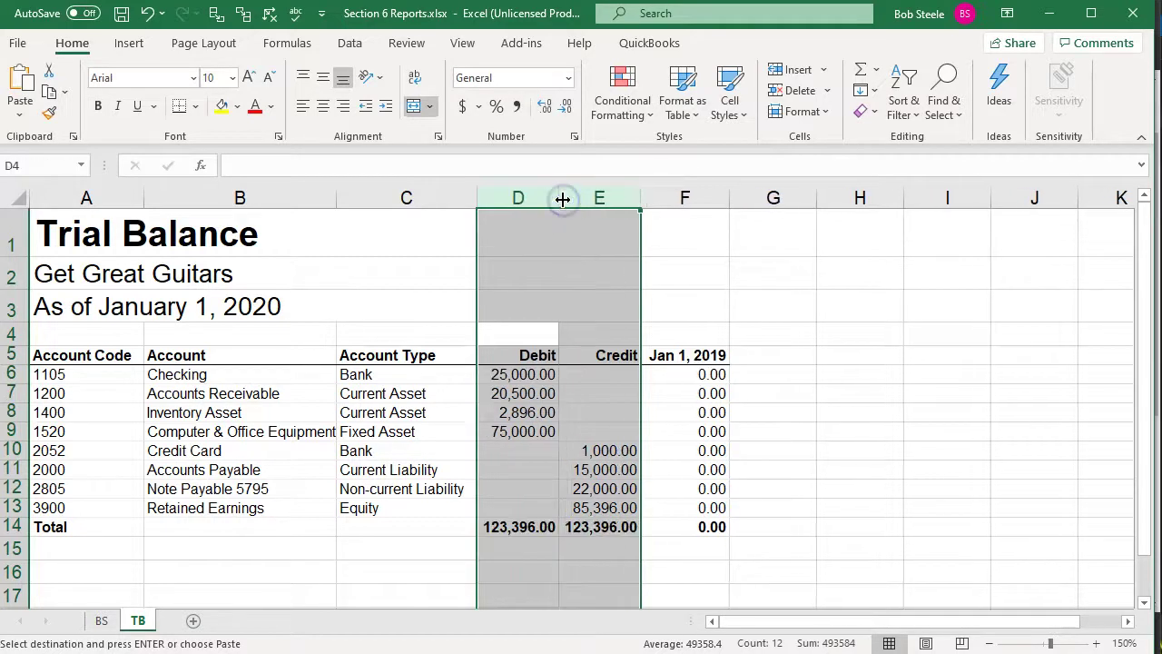
{"action": "left_click", "coordinate": [601, 556]}
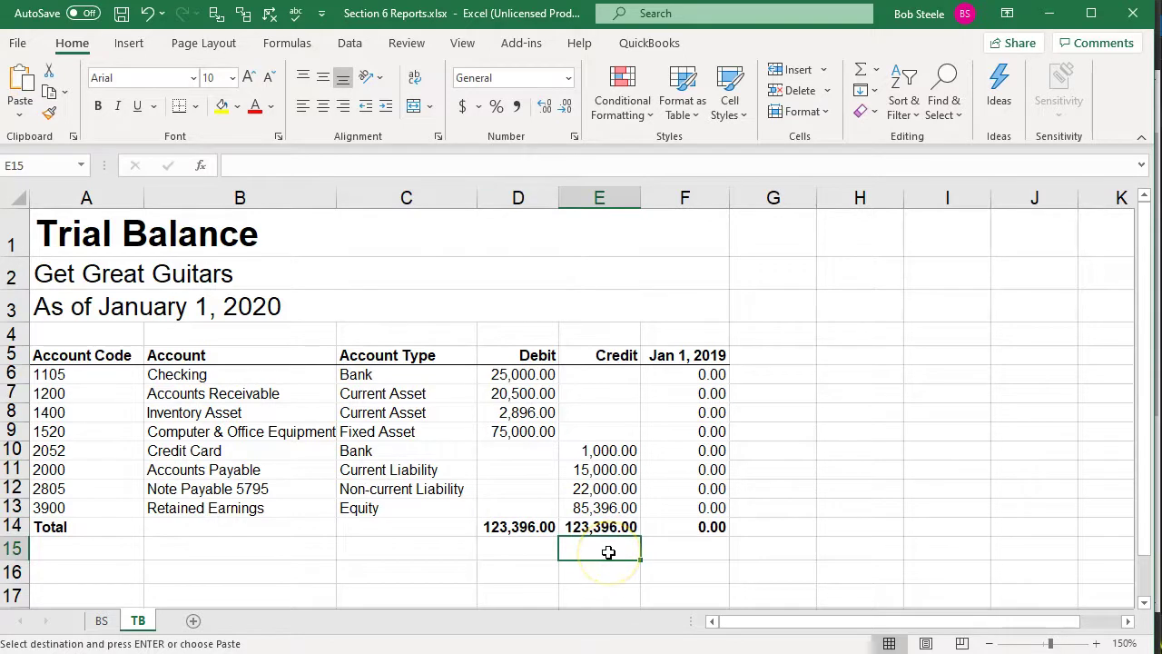
Step: Check the TB sheet in Page Layout view, return to Normal view, and save the workbook
{"action": "left_click", "coordinate": [926, 643]}
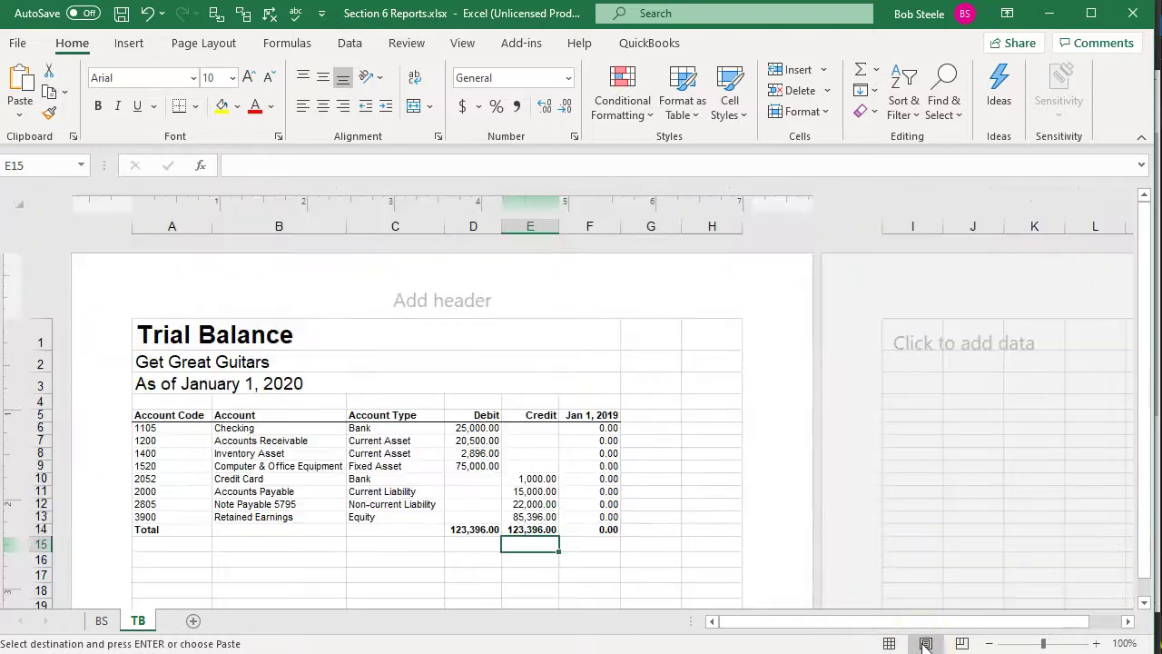
{"action": "left_click", "coordinate": [901, 643]}
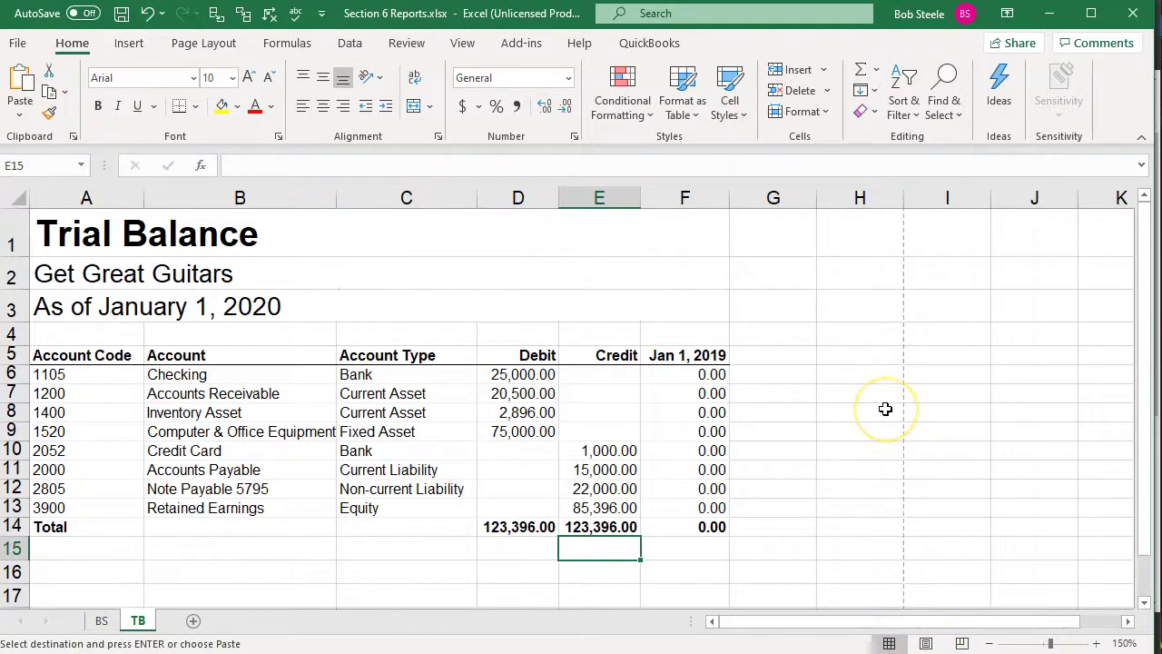
{"action": "left_click", "coordinate": [121, 14]}
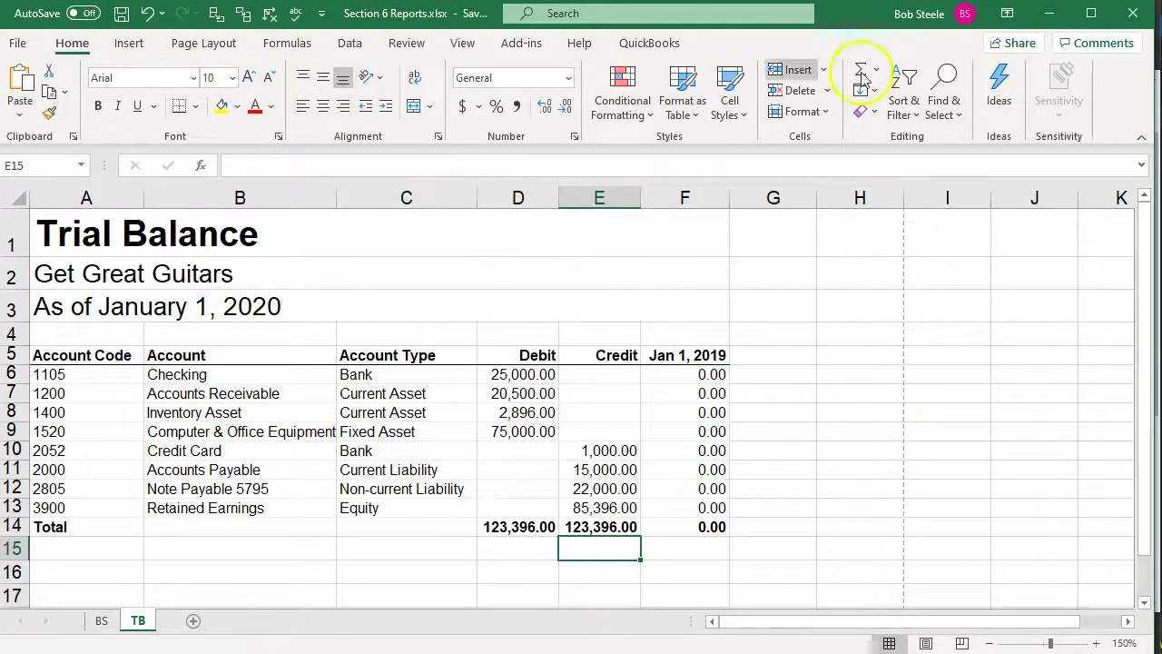
Step: Leave Section 6 Reports open in the background and close the downloaded Trial Balance workbook
{"action": "left_click", "coordinate": [1046, 15]}
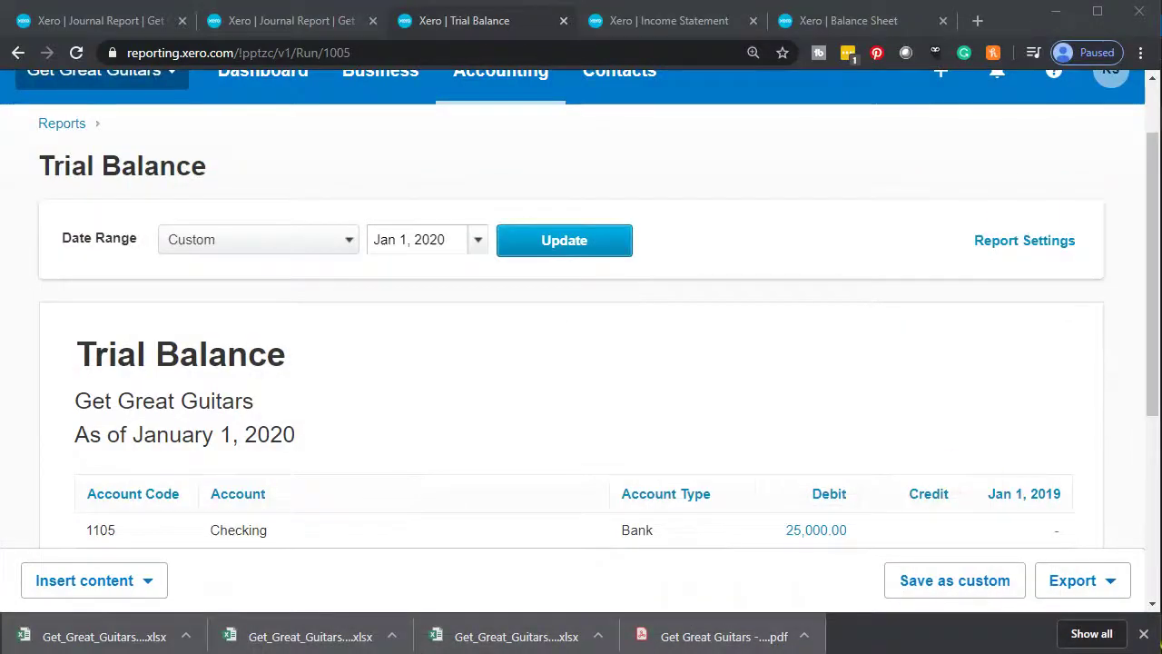
{"action": "left_click", "coordinate": [686, 636]}
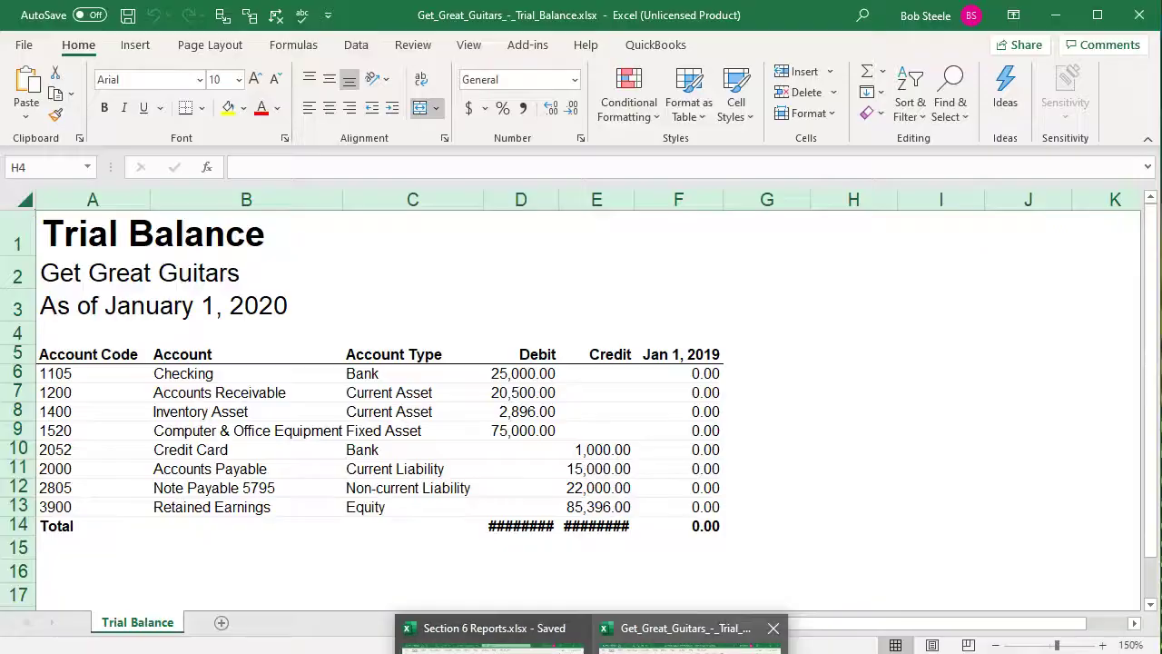
{"action": "key", "text": "ctrl+a"}
{"action": "left_click", "coordinate": [1131, 15]}
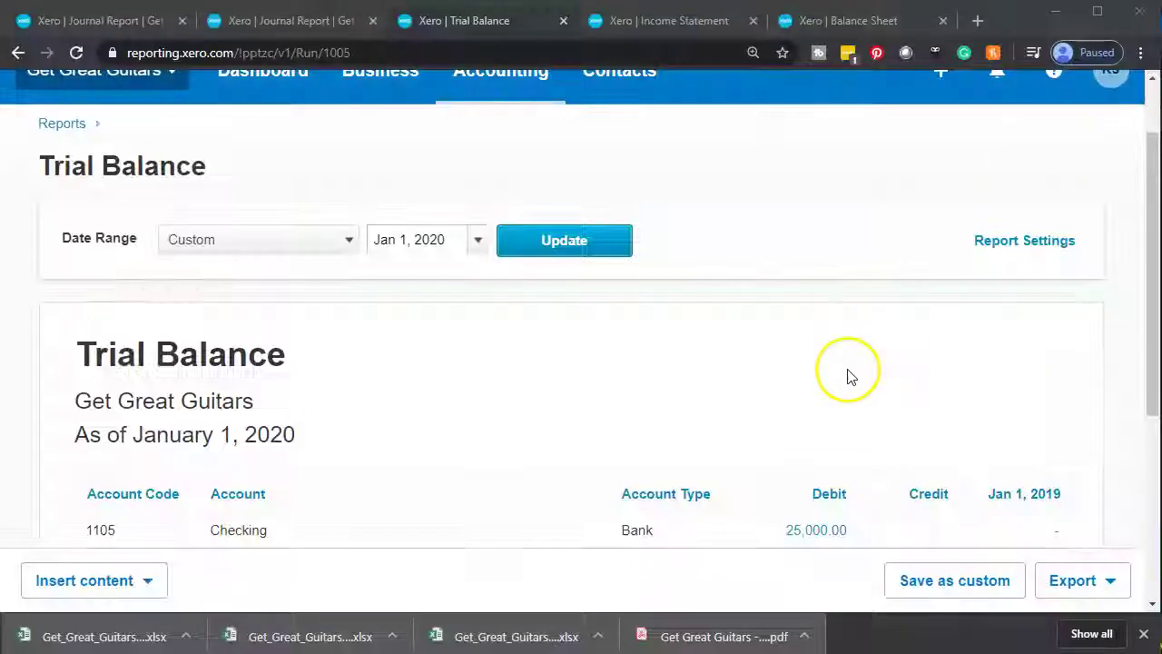
Step: Export Xero's Journal Report for December 31, 2019 to Excel and open the downloaded workbook for editing
{"action": "left_click", "coordinate": [294, 28]}
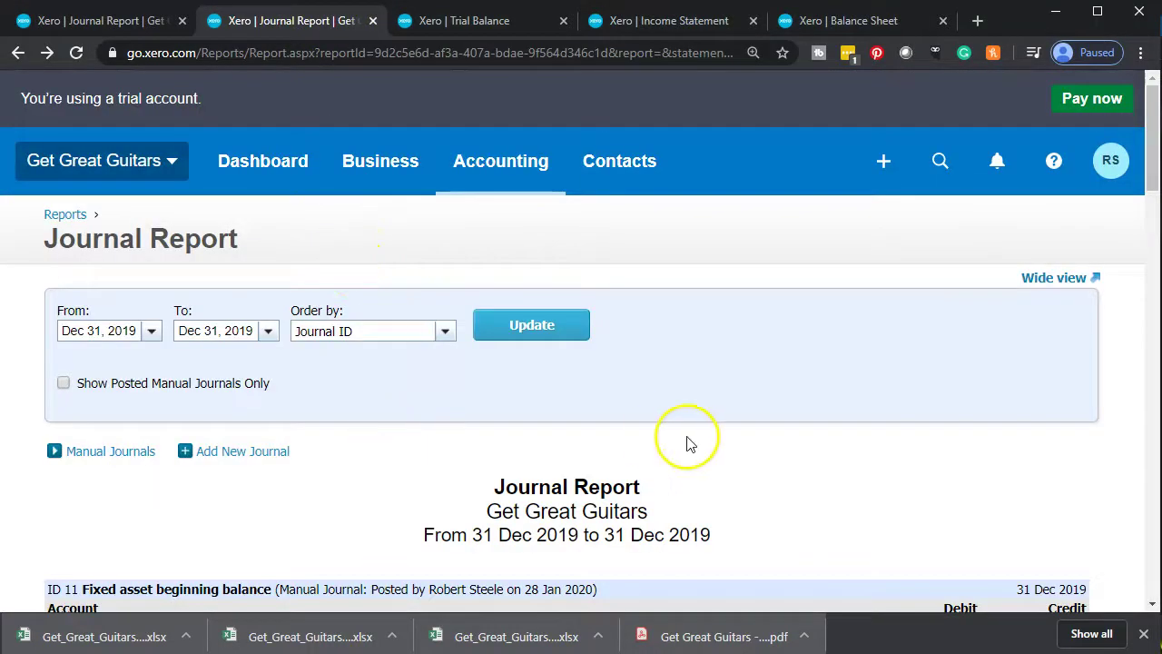
{"action": "scroll", "coordinate": [729, 441], "scroll_direction": "down", "scroll_amount": 20}
{"action": "scroll", "coordinate": [733, 444], "scroll_direction": "down", "scroll_amount": 3}
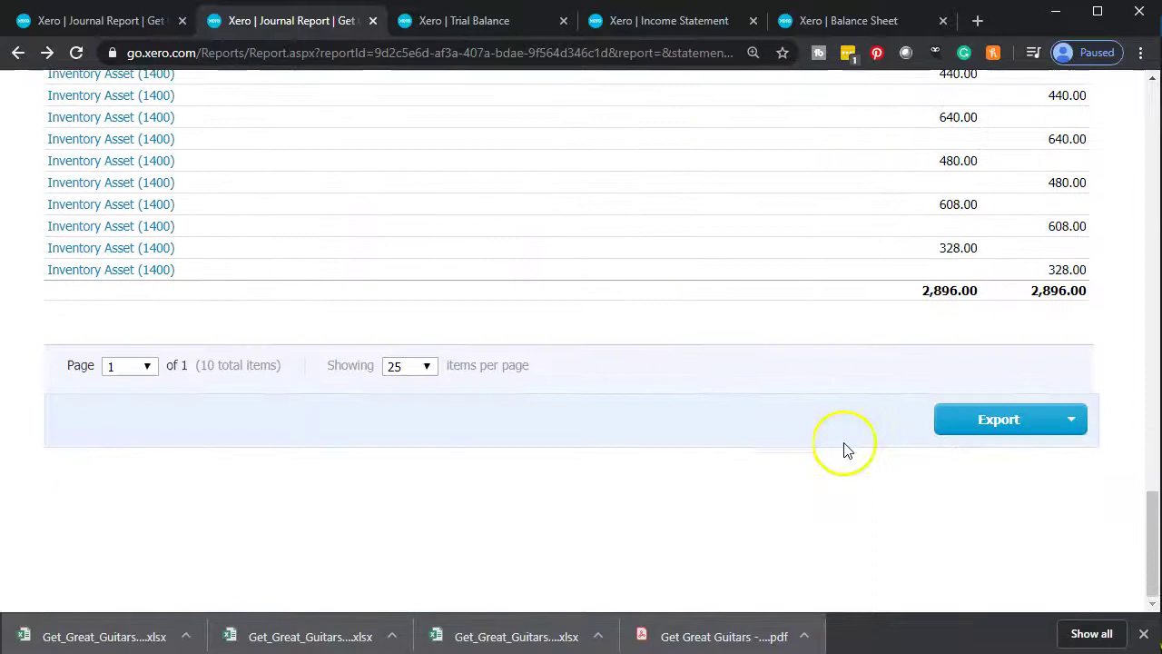
{"action": "left_click", "coordinate": [1066, 427]}
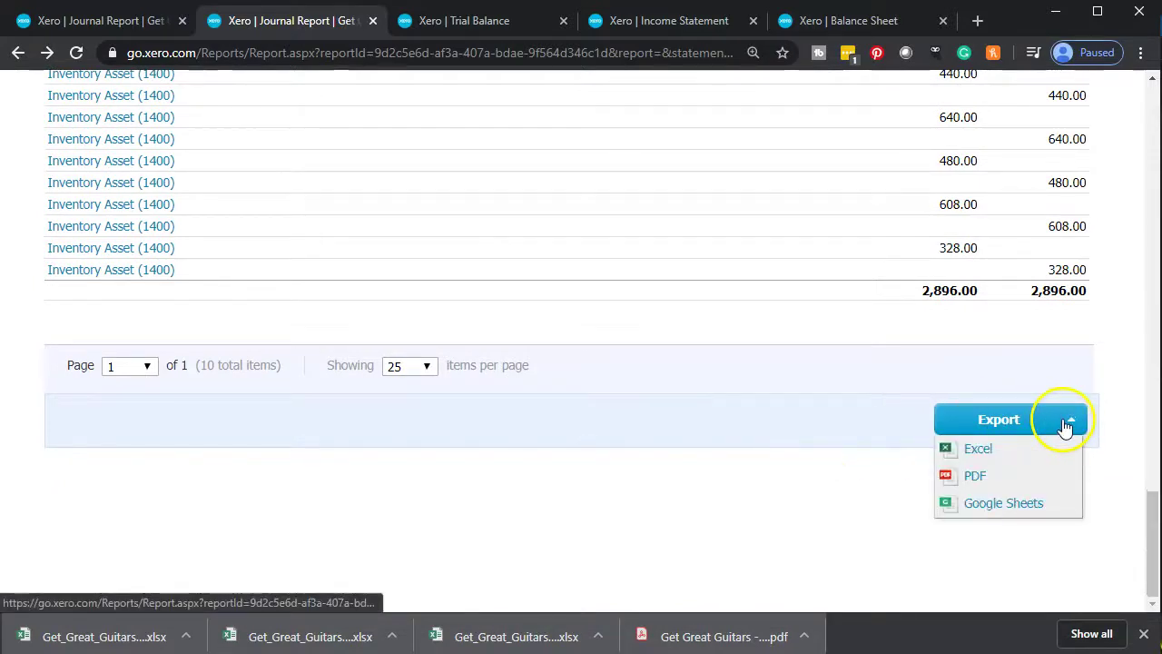
{"action": "left_click", "coordinate": [1014, 449]}
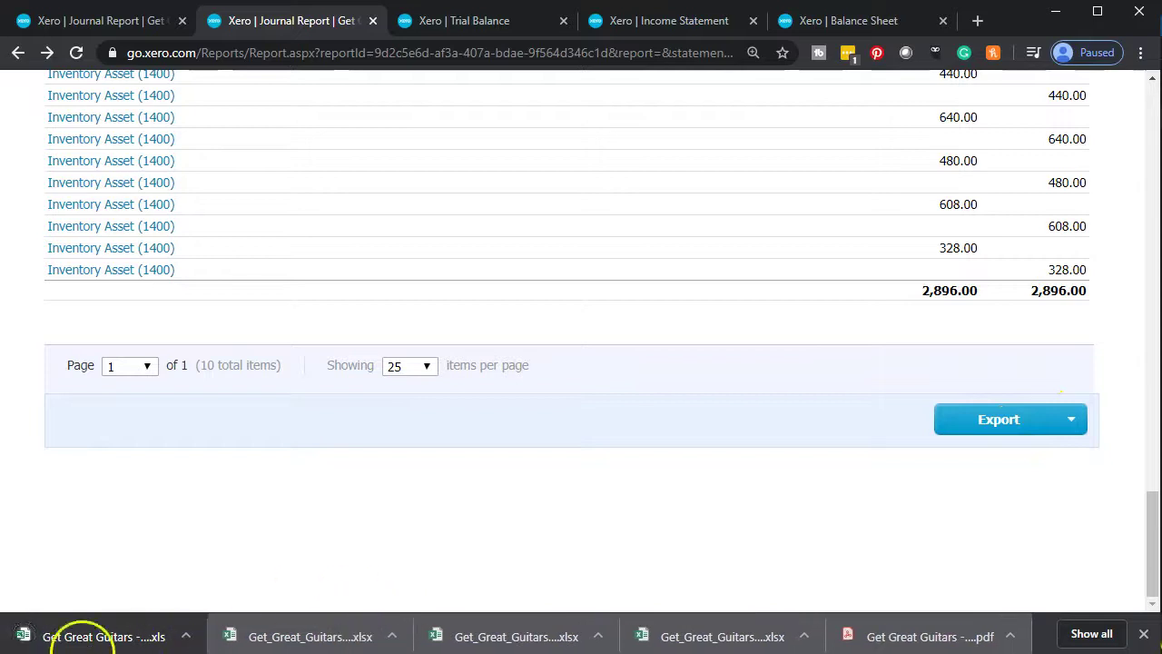
{"action": "left_click", "coordinate": [87, 642]}
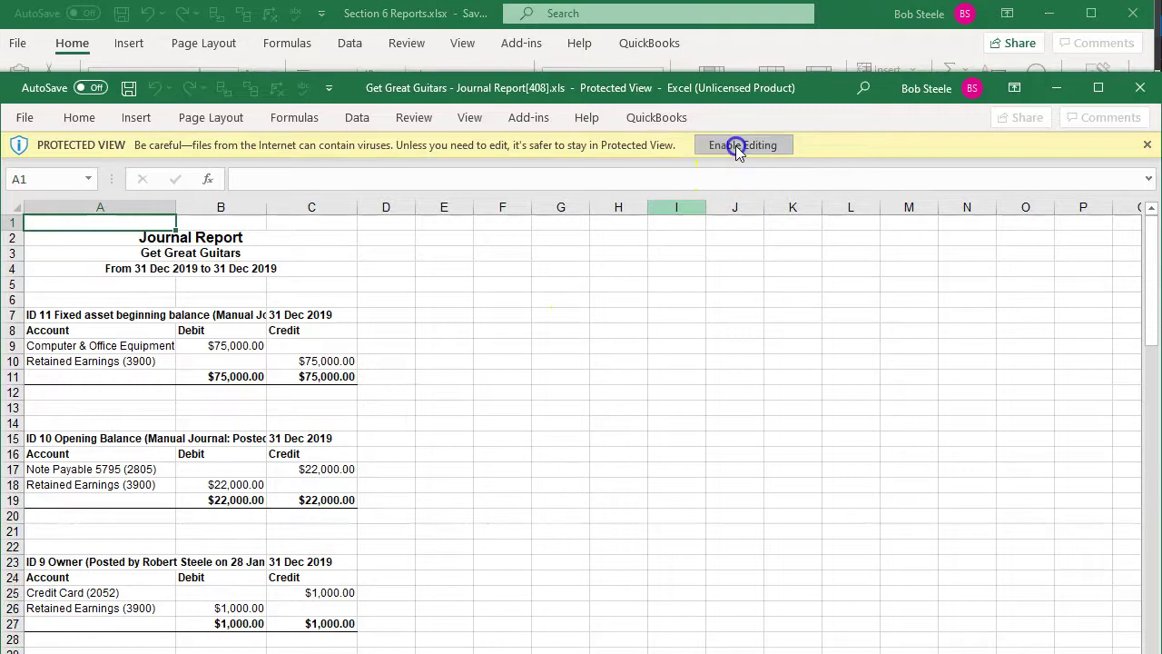
{"action": "left_click", "coordinate": [738, 150]}
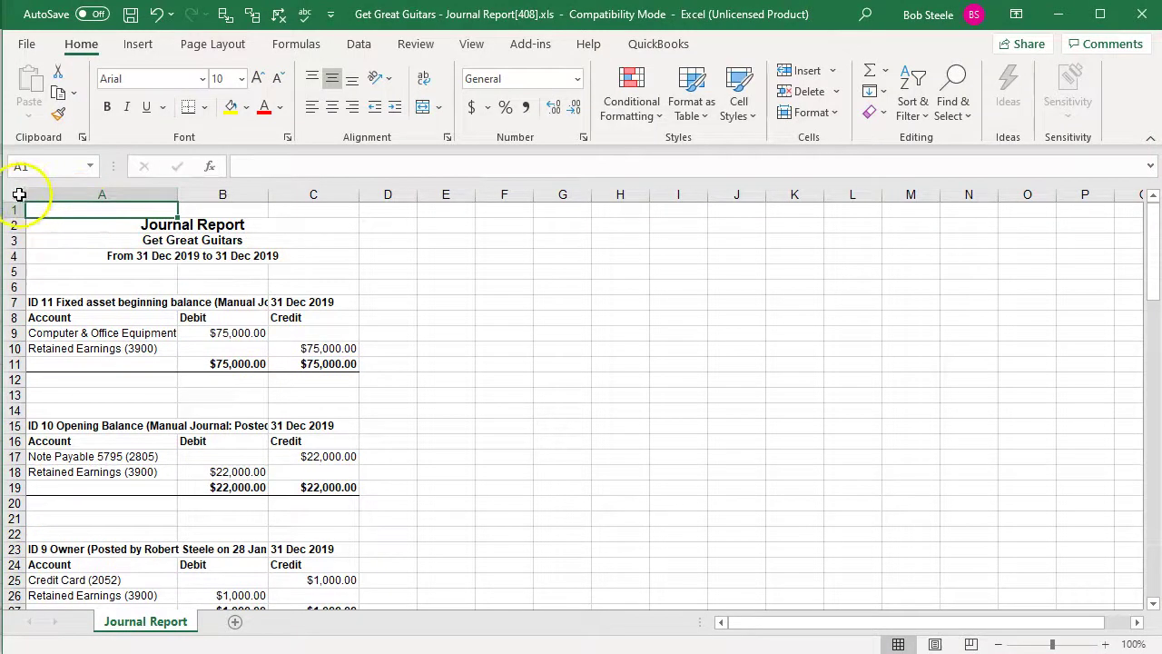
Step: Copy the entire Journal Report worksheet and go back to the Section 6 Reports workbook
{"action": "left_click", "coordinate": [19, 194]}
{"action": "left_click", "coordinate": [445, 313]}
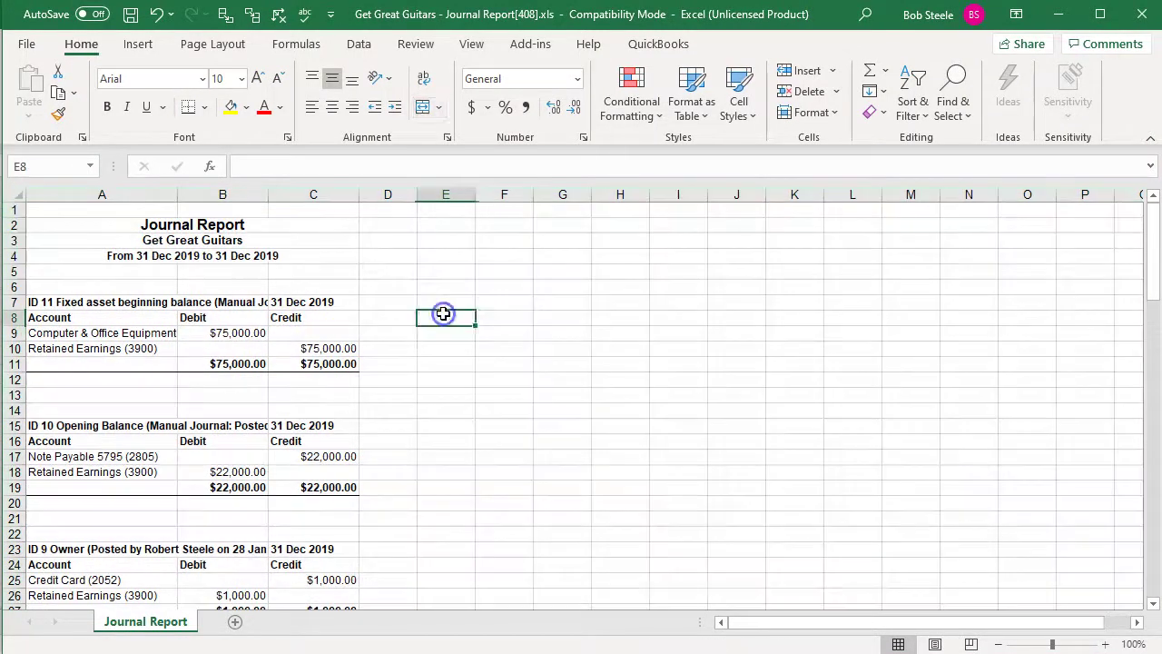
{"action": "key", "text": "ctrl+a"}
{"action": "right_click", "coordinate": [455, 264]}
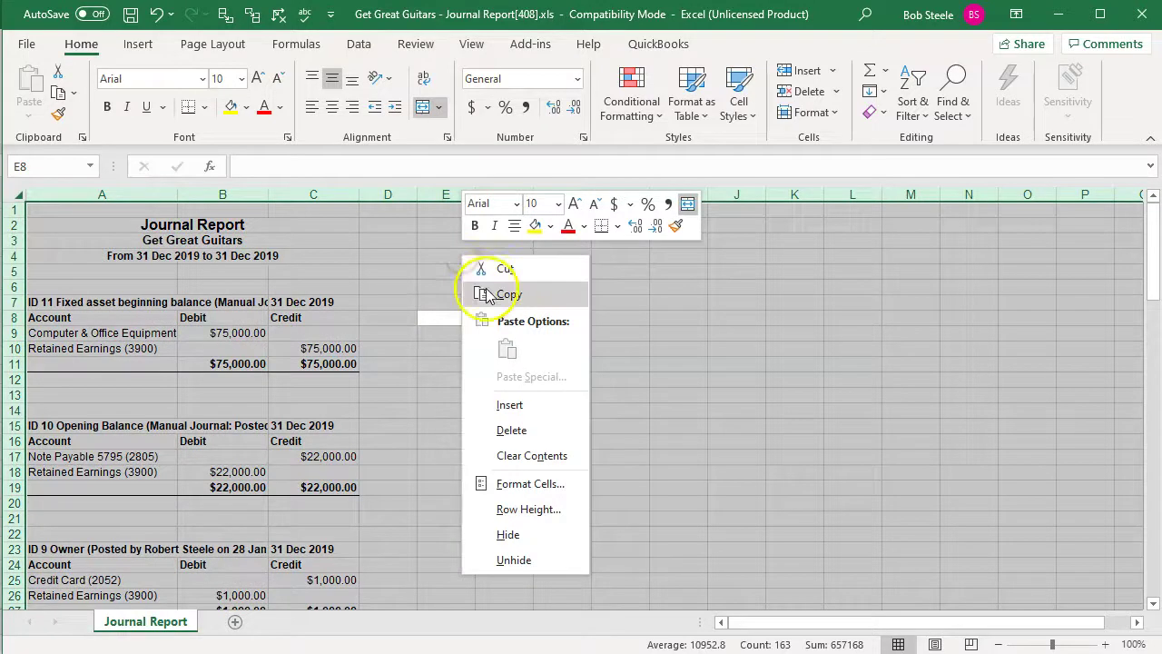
{"action": "left_click", "coordinate": [475, 292]}
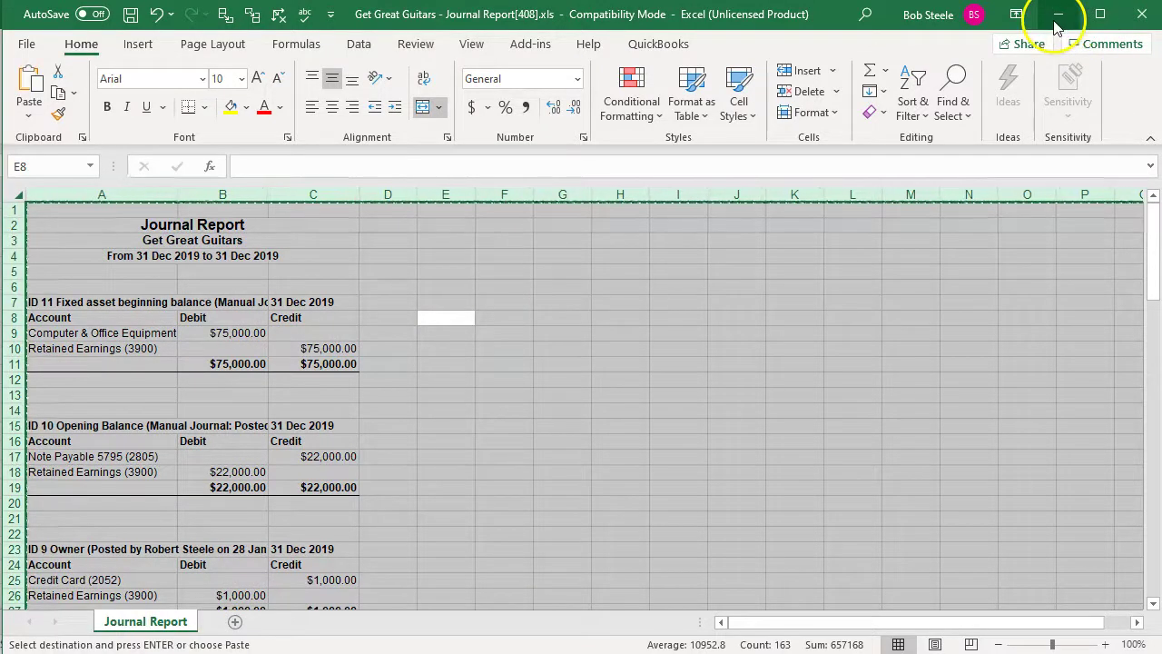
{"action": "left_click", "coordinate": [1059, 16]}
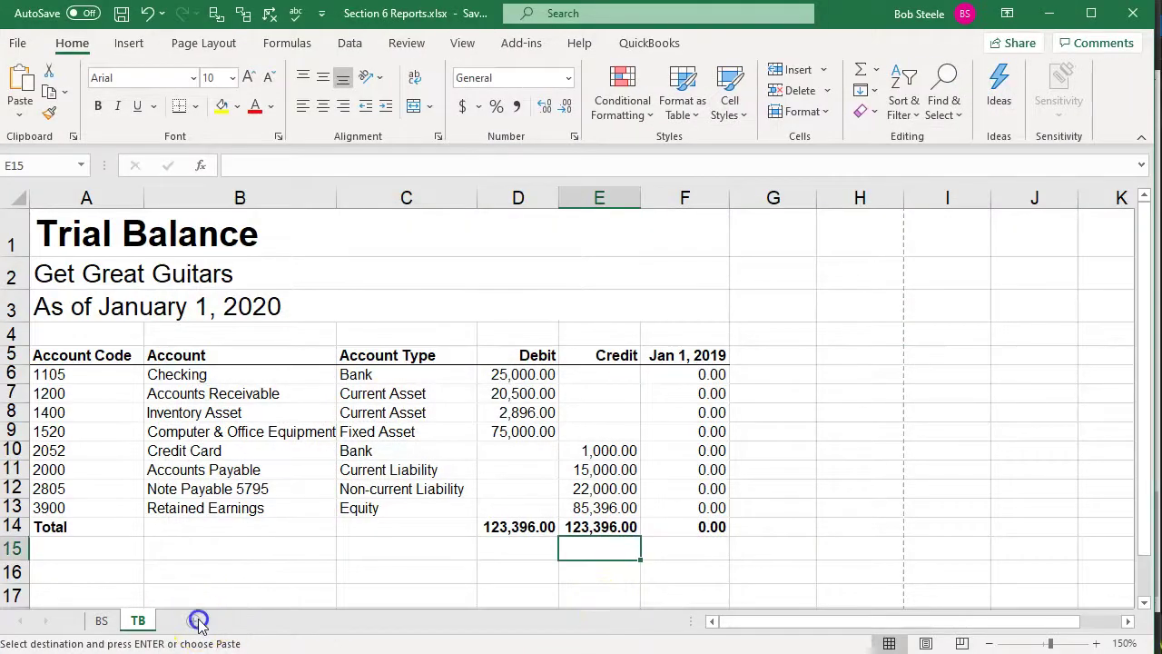
Step: Add a worksheet named Journal Report after the TB sheet and paste the copied report into it starting at cell A1
{"action": "left_click", "coordinate": [198, 620]}
{"action": "double_click", "coordinate": [198, 620]}
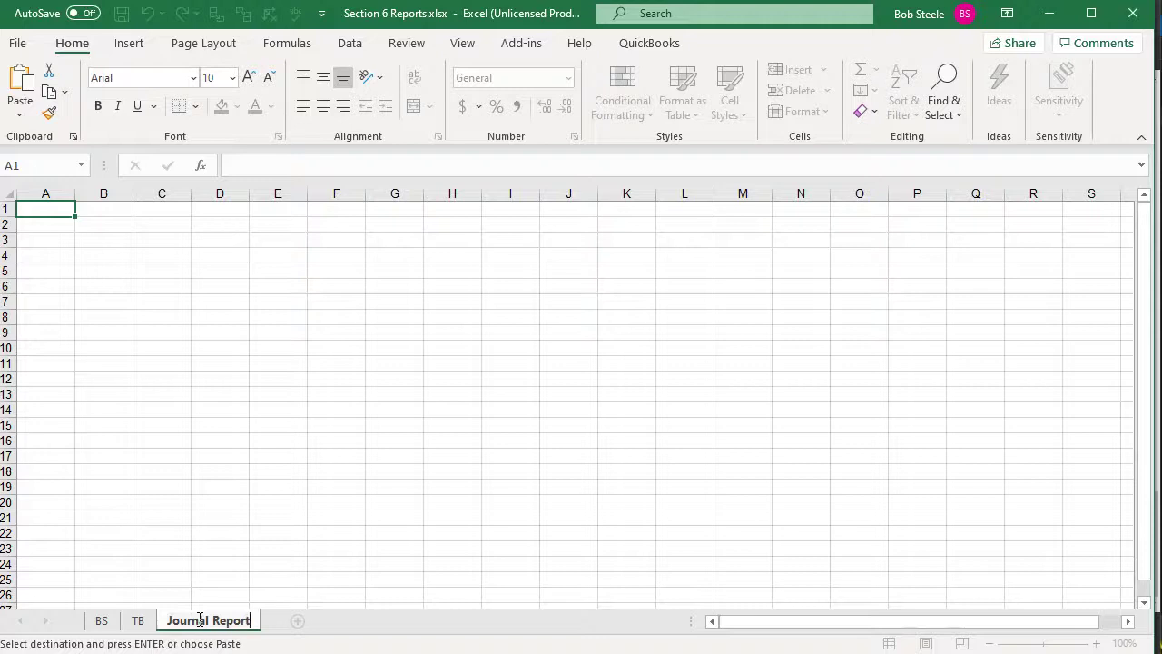
{"action": "type", "text": "Journal Report"}
{"action": "left_click", "coordinate": [218, 548]}
{"action": "left_click", "coordinate": [35, 210]}
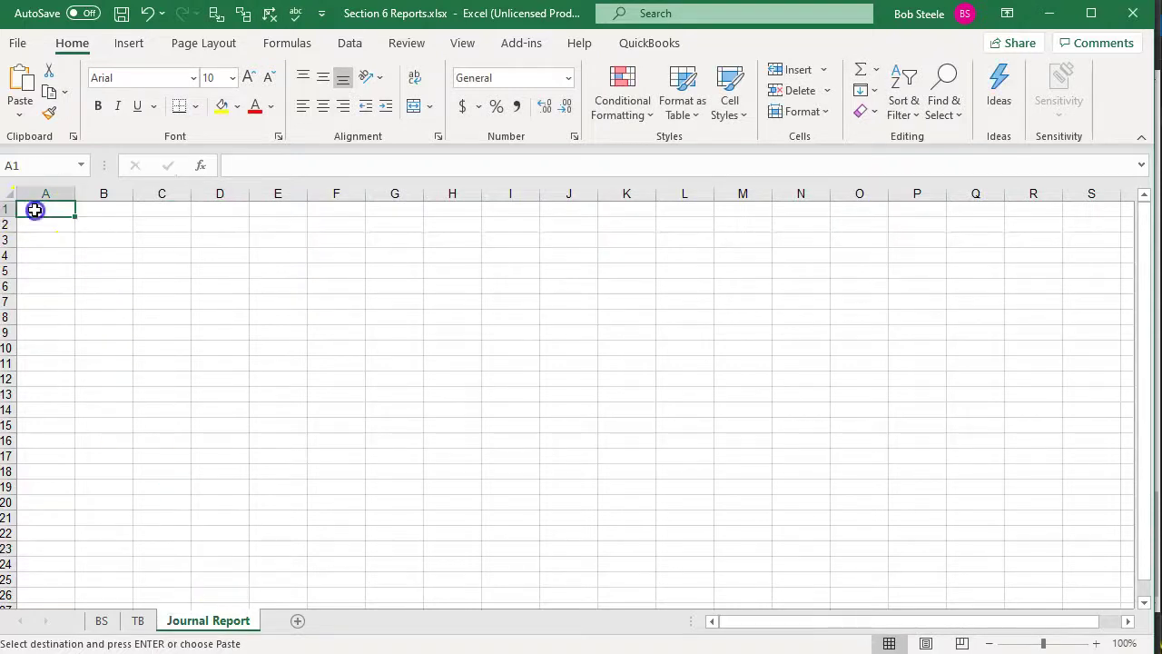
{"action": "right_click", "coordinate": [34, 210]}
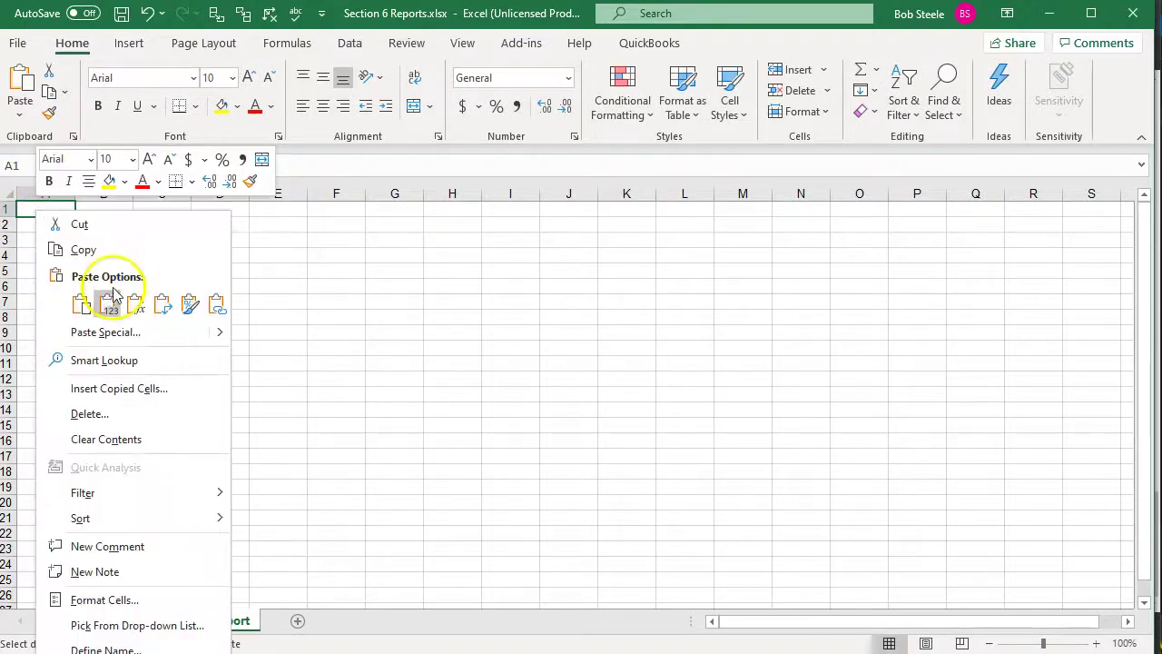
{"action": "left_click", "coordinate": [78, 305]}
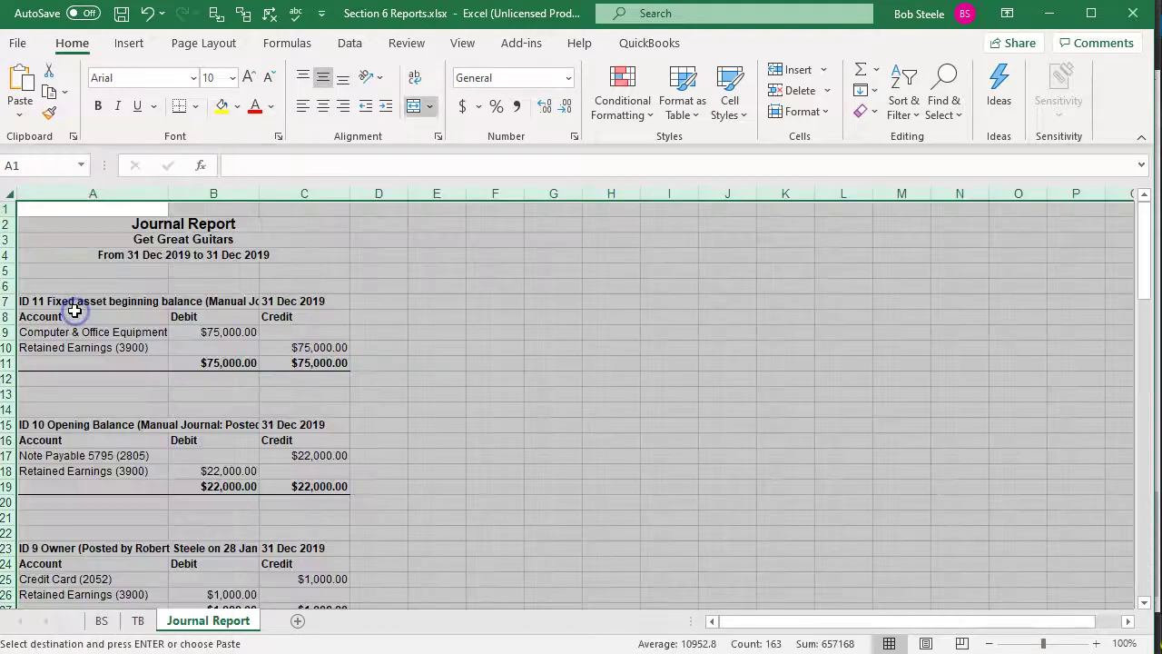
{"action": "left_click", "coordinate": [347, 396]}
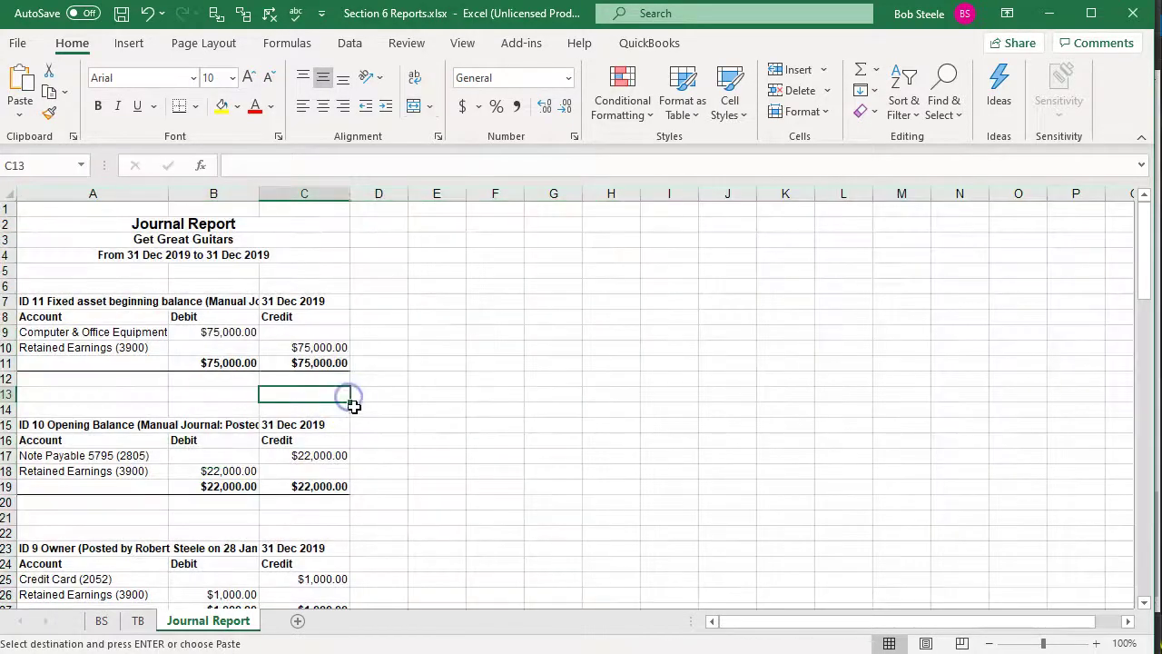
Step: Check the Journal Report sheet in Page Layout view and return to Normal view
{"action": "left_click", "coordinate": [1099, 643]}
{"action": "left_click", "coordinate": [1099, 644]}
{"action": "left_click", "coordinate": [1098, 643]}
{"action": "left_click", "coordinate": [1098, 644]}
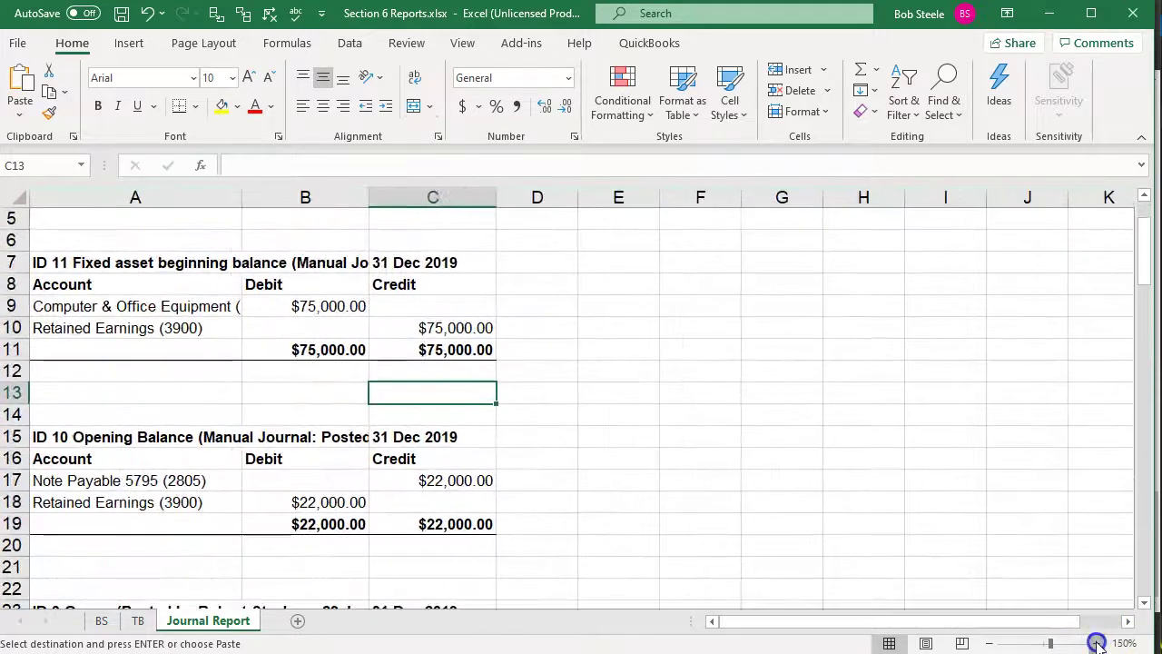
{"action": "left_click", "coordinate": [1098, 644]}
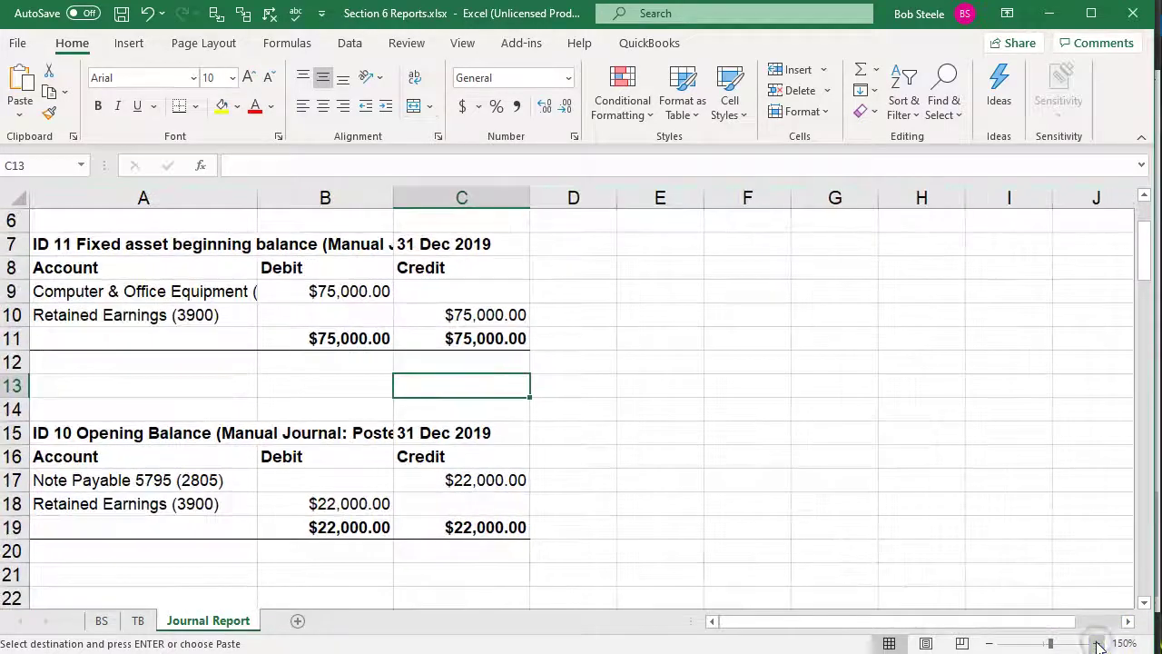
{"action": "left_click", "coordinate": [927, 643]}
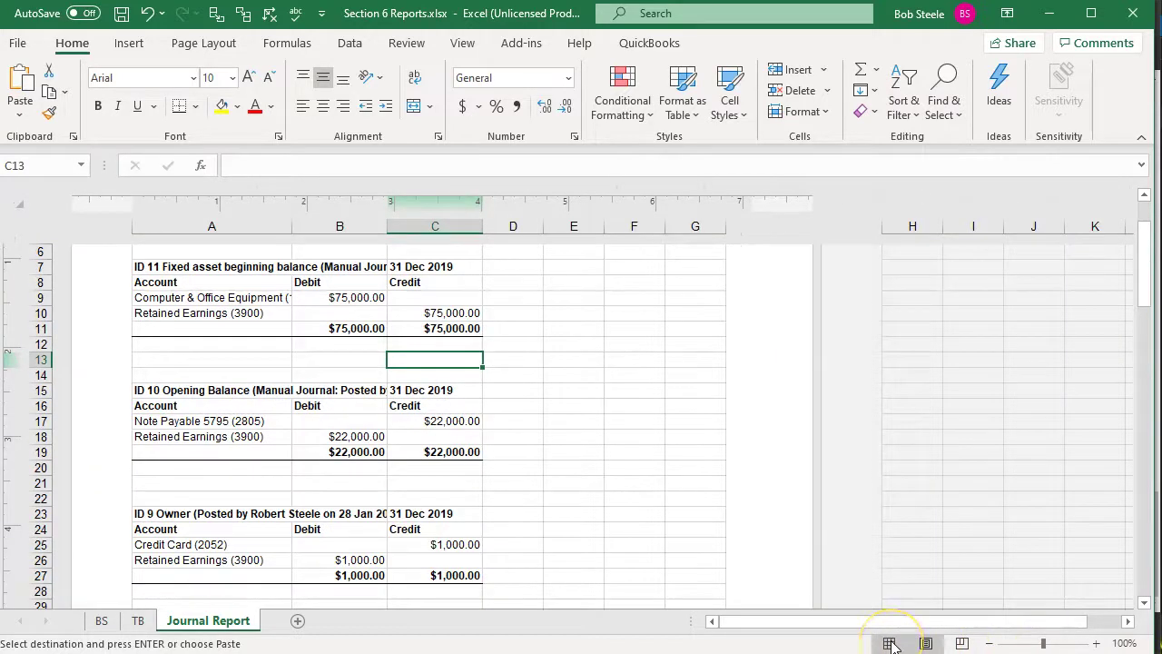
{"action": "left_click", "coordinate": [890, 644]}
Step: Widen column A of the Journal Report so the three report columns fill one page width, and save the workbook
{"action": "scroll", "coordinate": [686, 475], "scroll_direction": "up", "scroll_amount": 2}
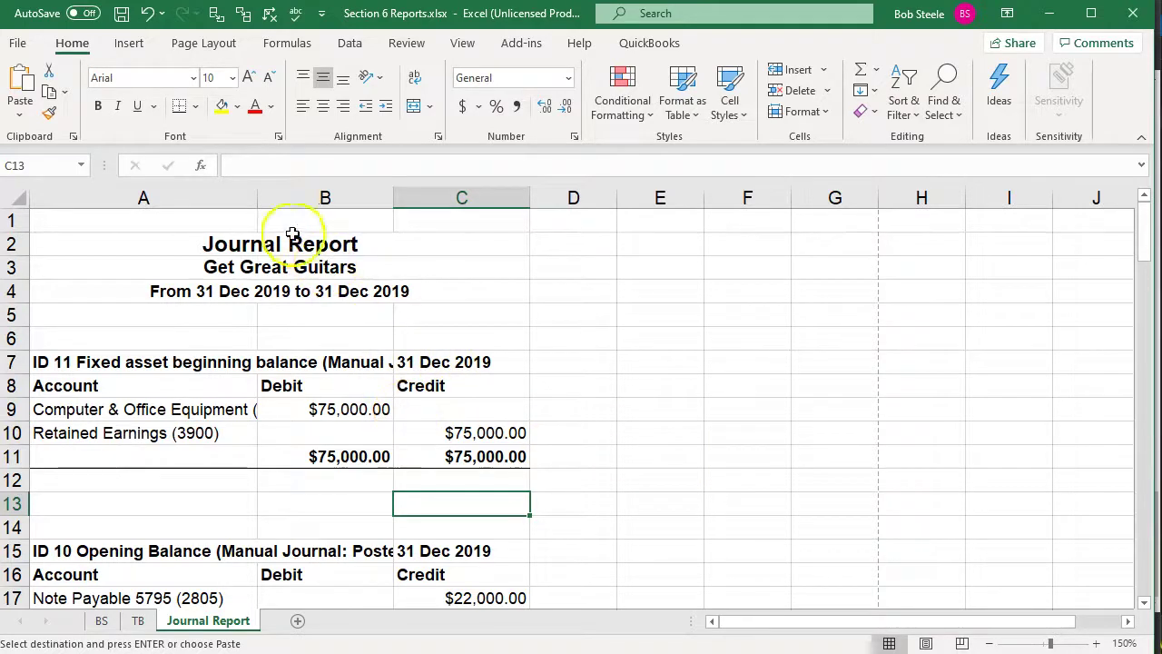
{"action": "left_click_drag", "start_coordinate": [258, 203], "coordinate": [582, 197]}
{"action": "left_click", "coordinate": [519, 204]}
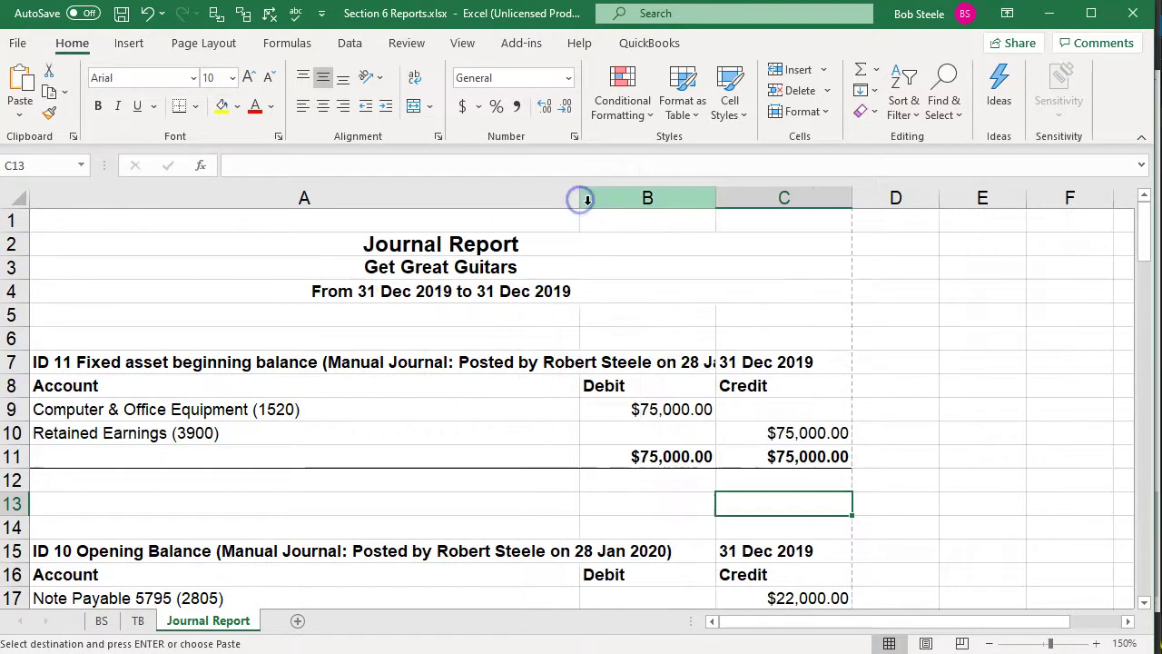
{"action": "left_click", "coordinate": [491, 526]}
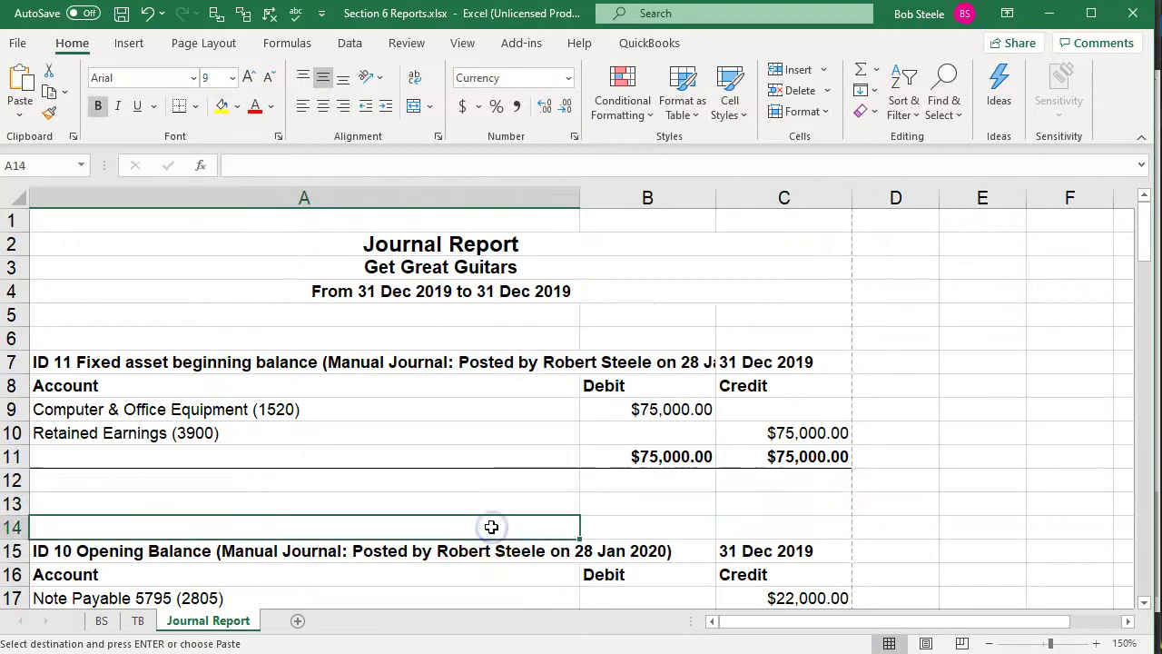
{"action": "scroll", "coordinate": [491, 527], "scroll_direction": "down", "scroll_amount": 17}
{"action": "scroll", "coordinate": [491, 527], "scroll_direction": "down", "scroll_amount": 16}
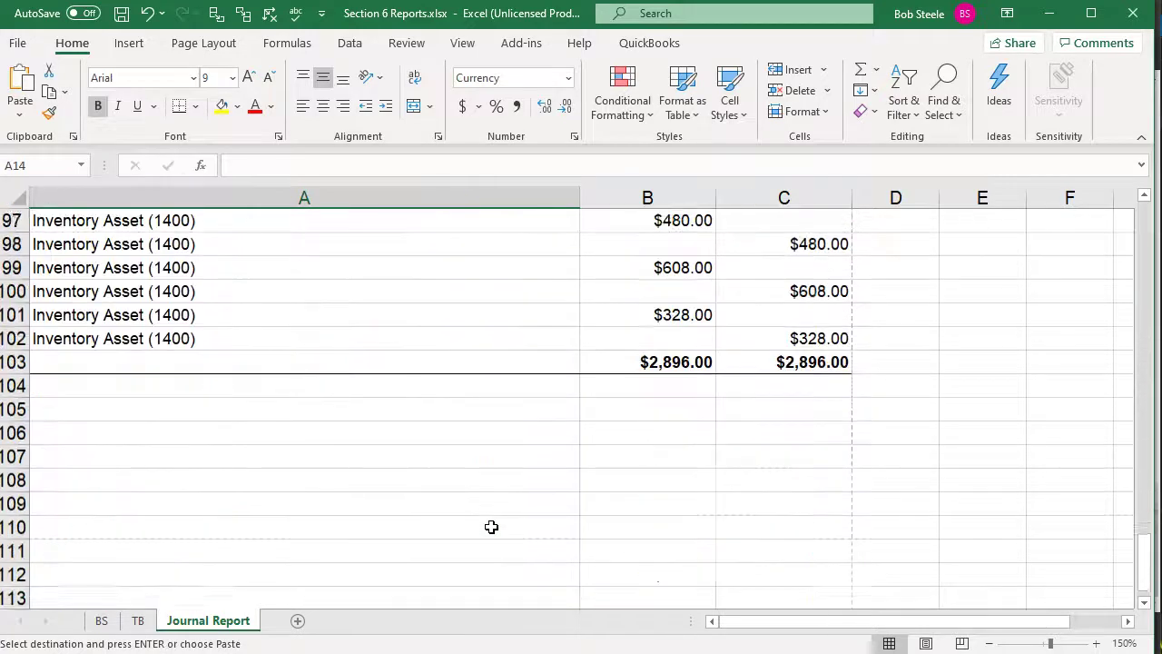
{"action": "scroll", "coordinate": [492, 527], "scroll_direction": "up", "scroll_amount": 12}
{"action": "scroll", "coordinate": [491, 527], "scroll_direction": "up", "scroll_amount": 20}
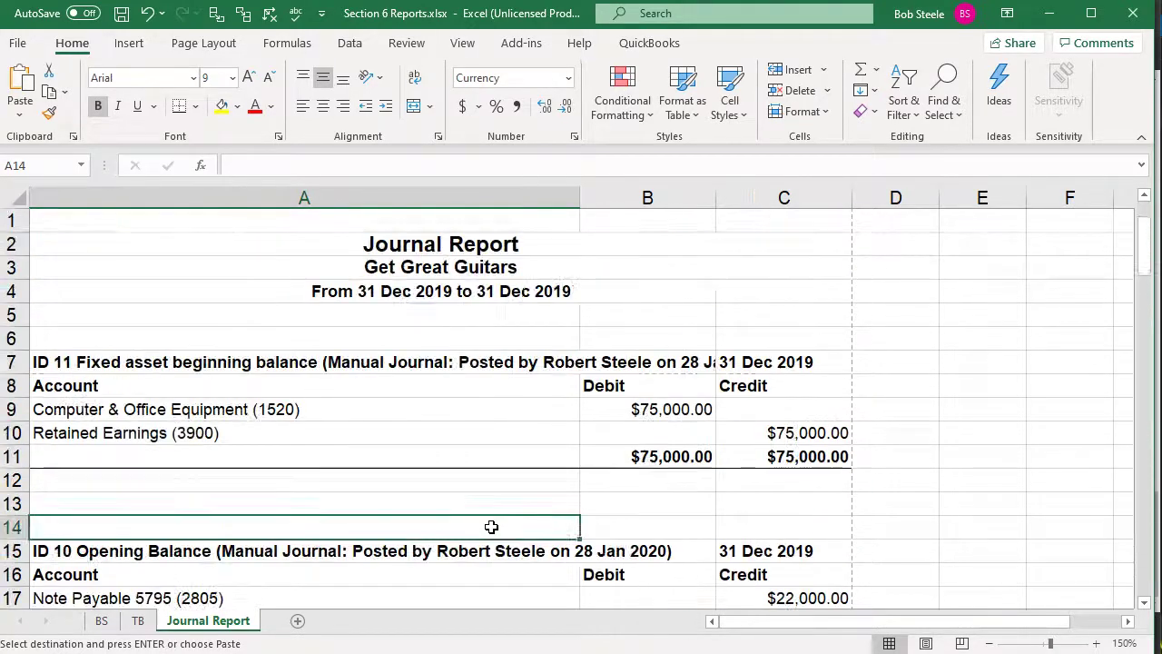
{"action": "left_click", "coordinate": [120, 13]}
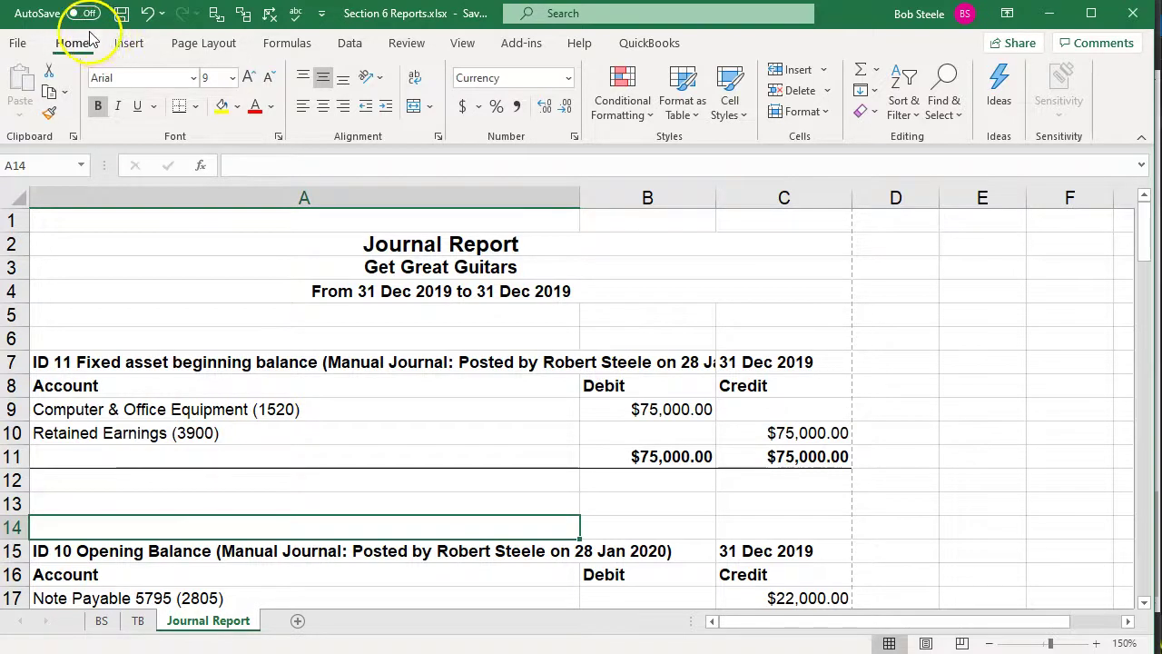
Step: Set the print scope to the entire workbook and page through the print preview
{"action": "left_click", "coordinate": [19, 43]}
{"action": "left_click", "coordinate": [60, 323]}
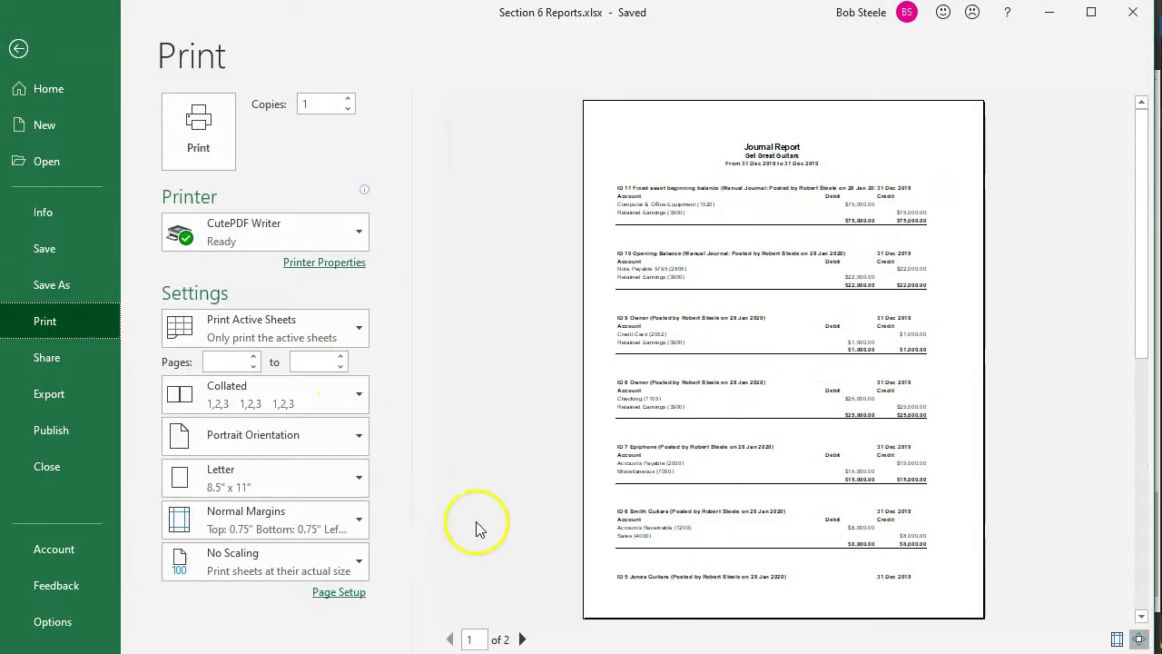
{"action": "left_click", "coordinate": [363, 333]}
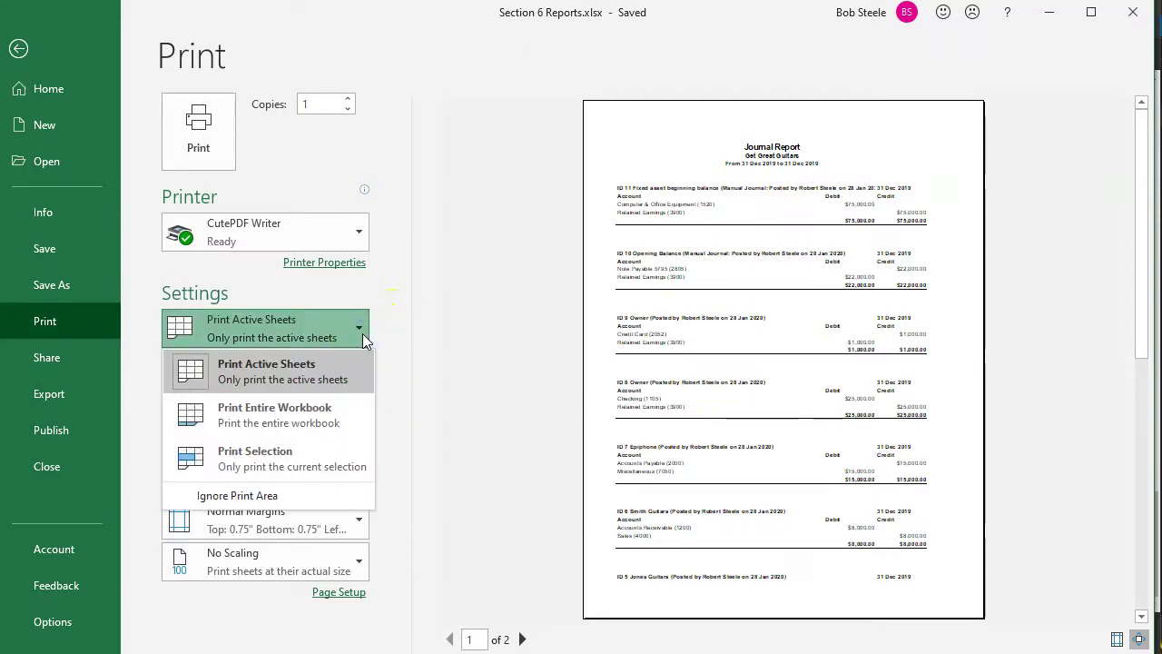
{"action": "left_click", "coordinate": [335, 415]}
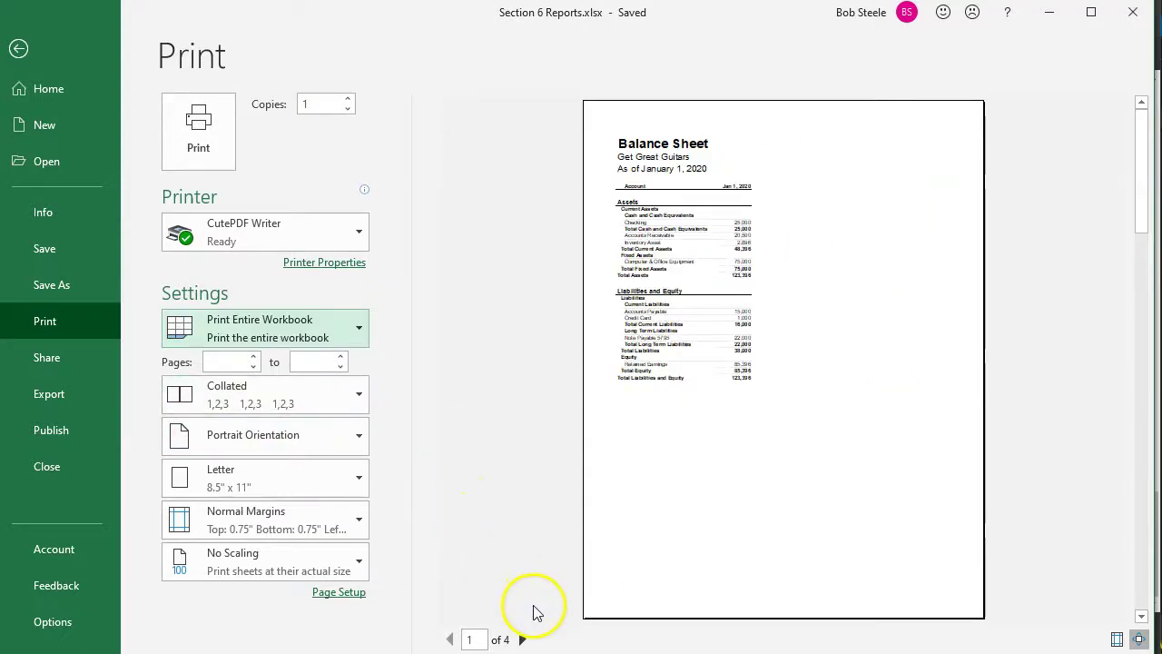
{"action": "left_click", "coordinate": [524, 640]}
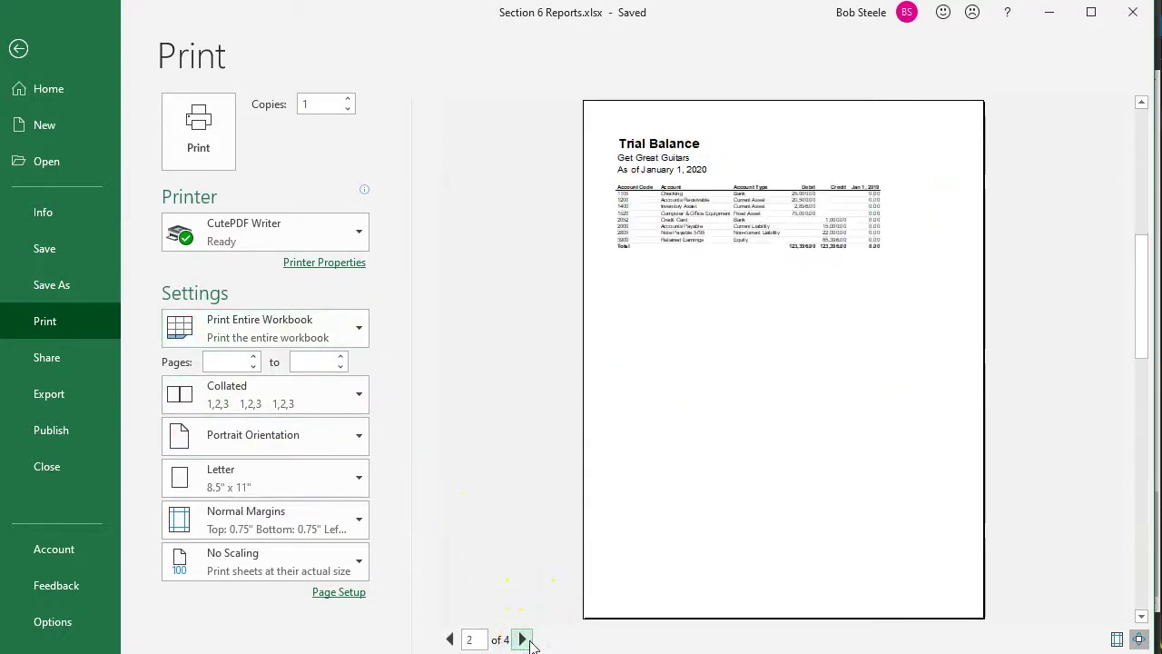
{"action": "left_click", "coordinate": [524, 640]}
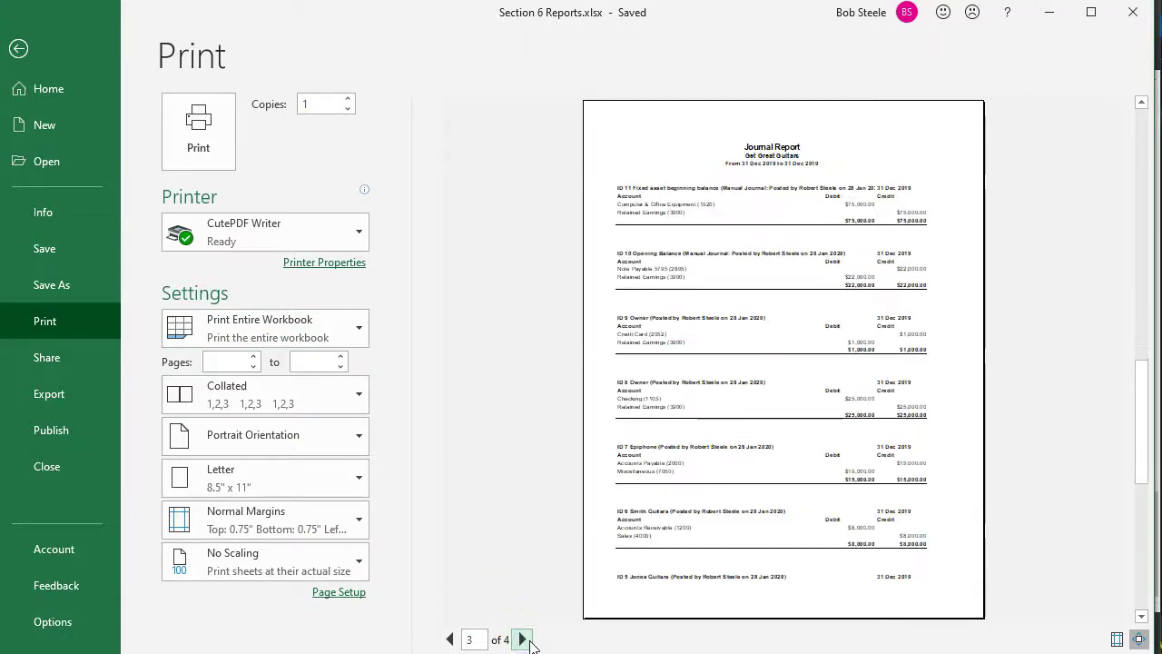
{"action": "left_click", "coordinate": [525, 640]}
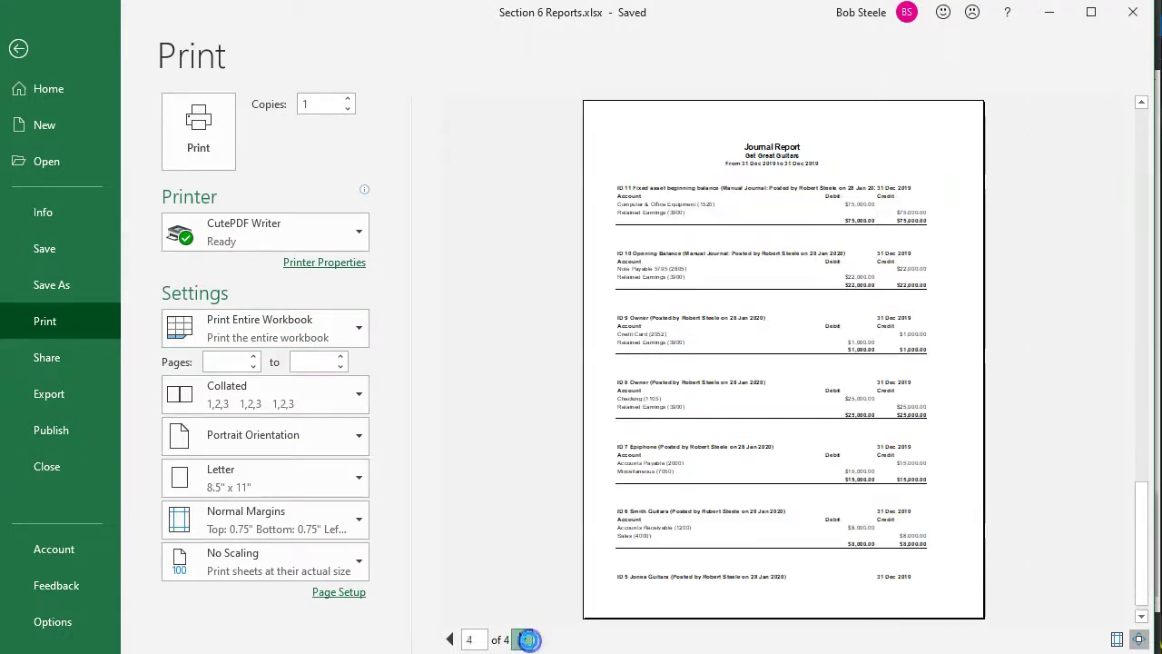
{"action": "left_click", "coordinate": [451, 640]}
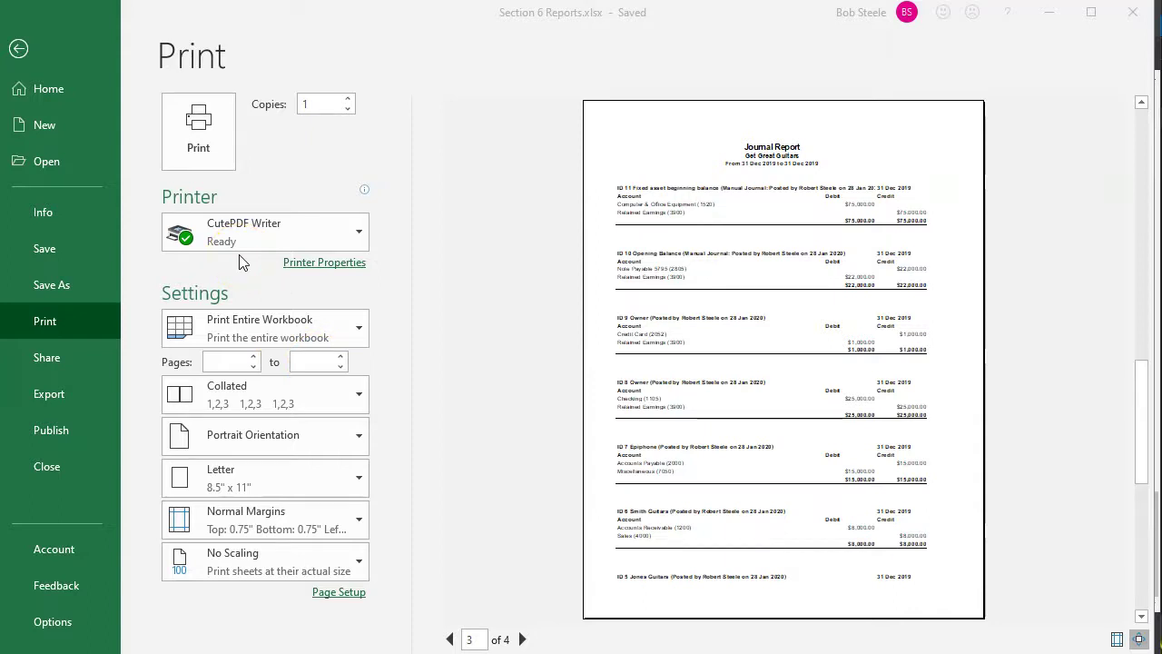
Step: Print the workbook with CutePDF Writer and save it as Section 6 Reports.pdf in the Section 6 folder
{"action": "left_click", "coordinate": [209, 145]}
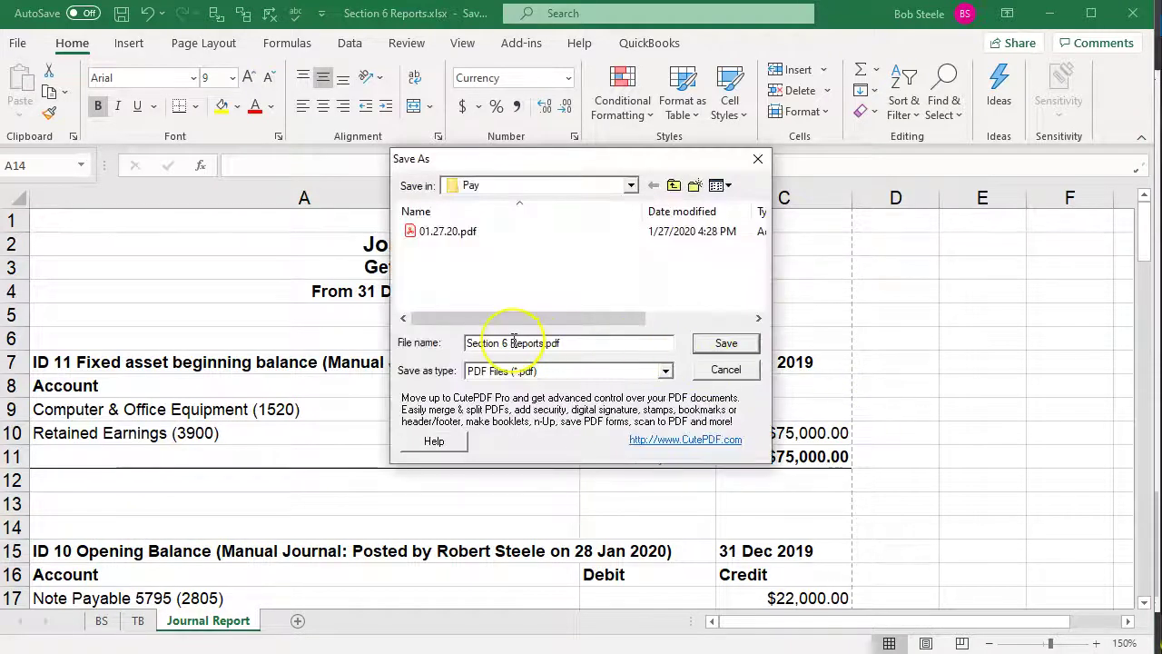
{"action": "left_click", "coordinate": [631, 185]}
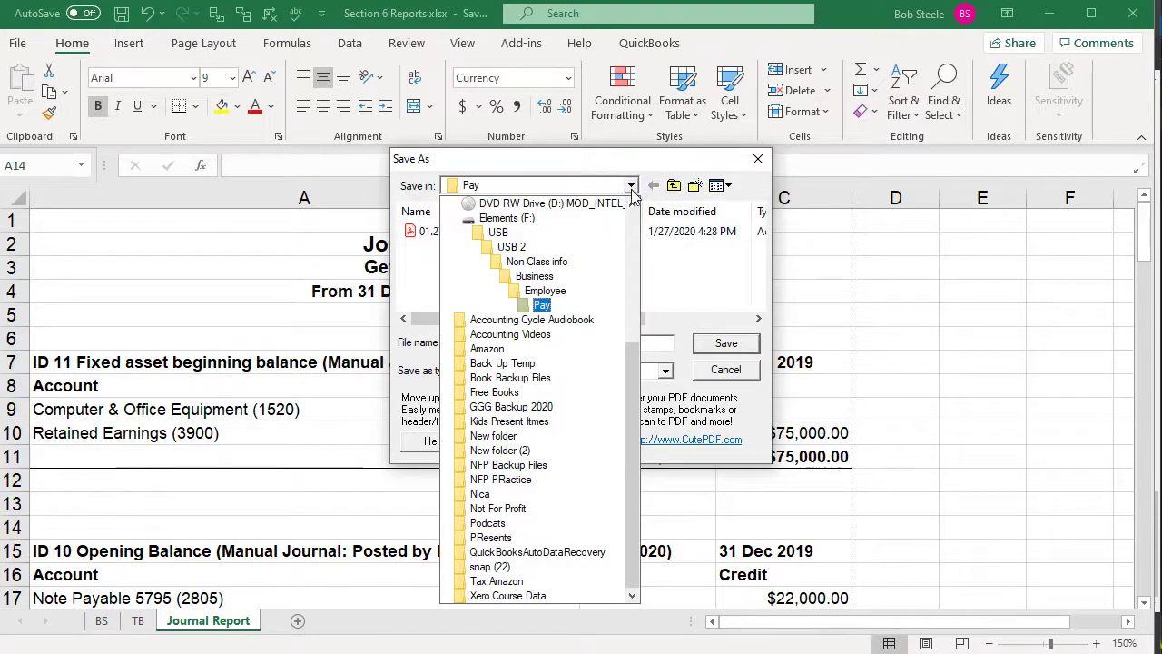
{"action": "left_click_drag", "start_coordinate": [631, 379], "coordinate": [520, 223]}
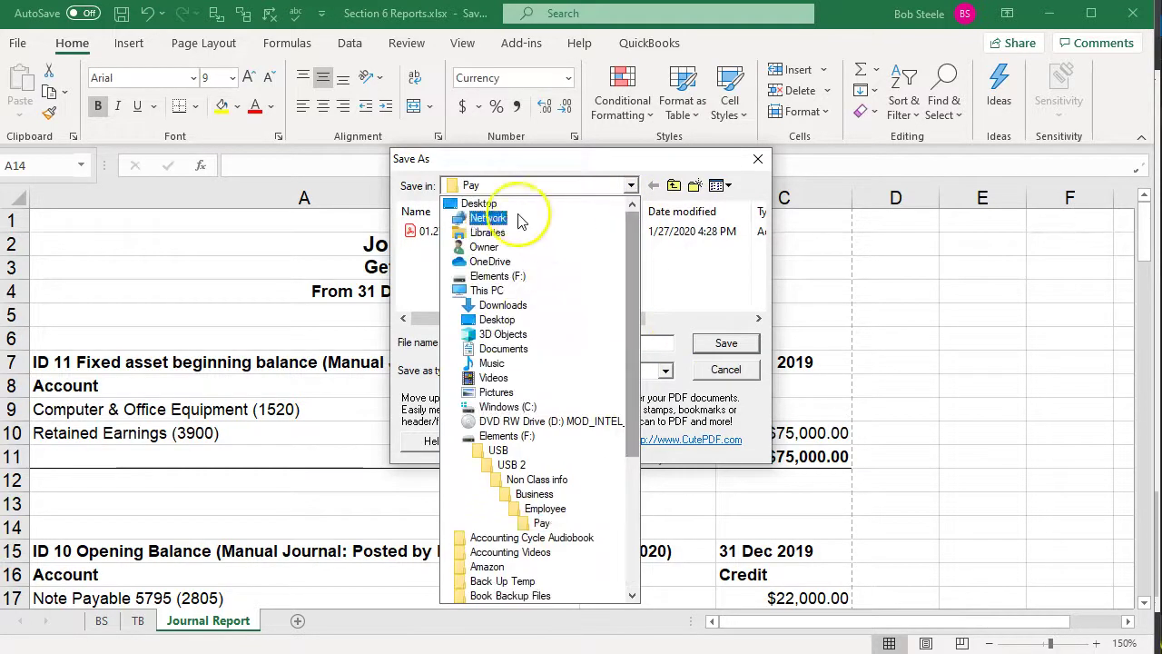
{"action": "left_click", "coordinate": [508, 203]}
{"action": "double_click", "coordinate": [471, 223]}
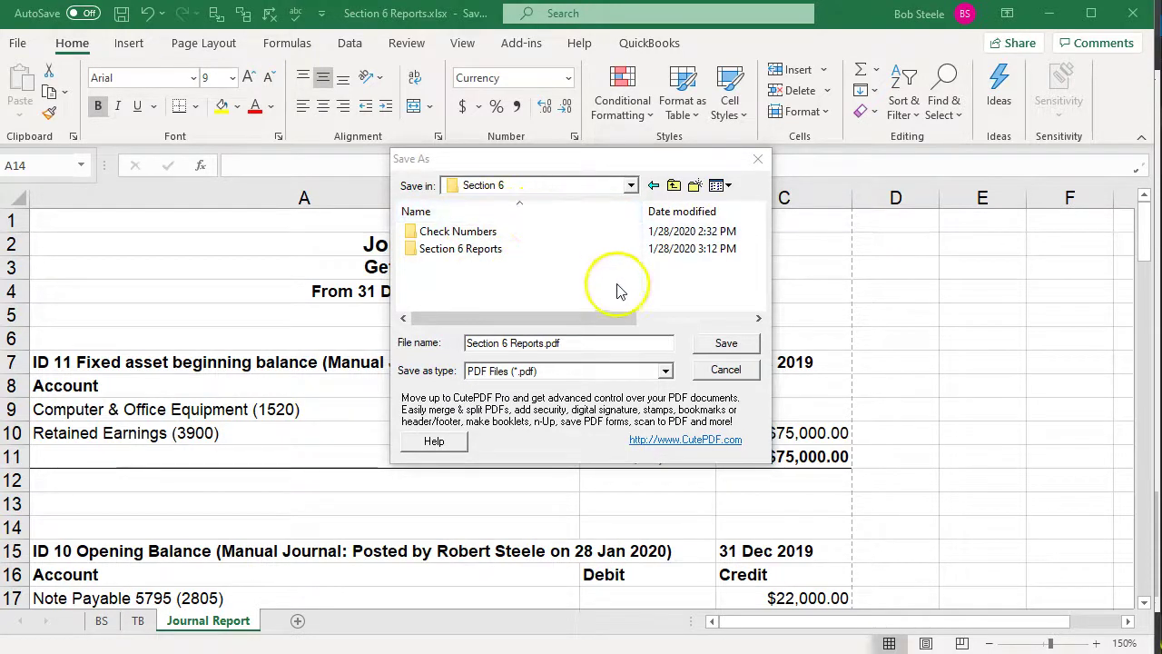
{"action": "left_click", "coordinate": [722, 350]}
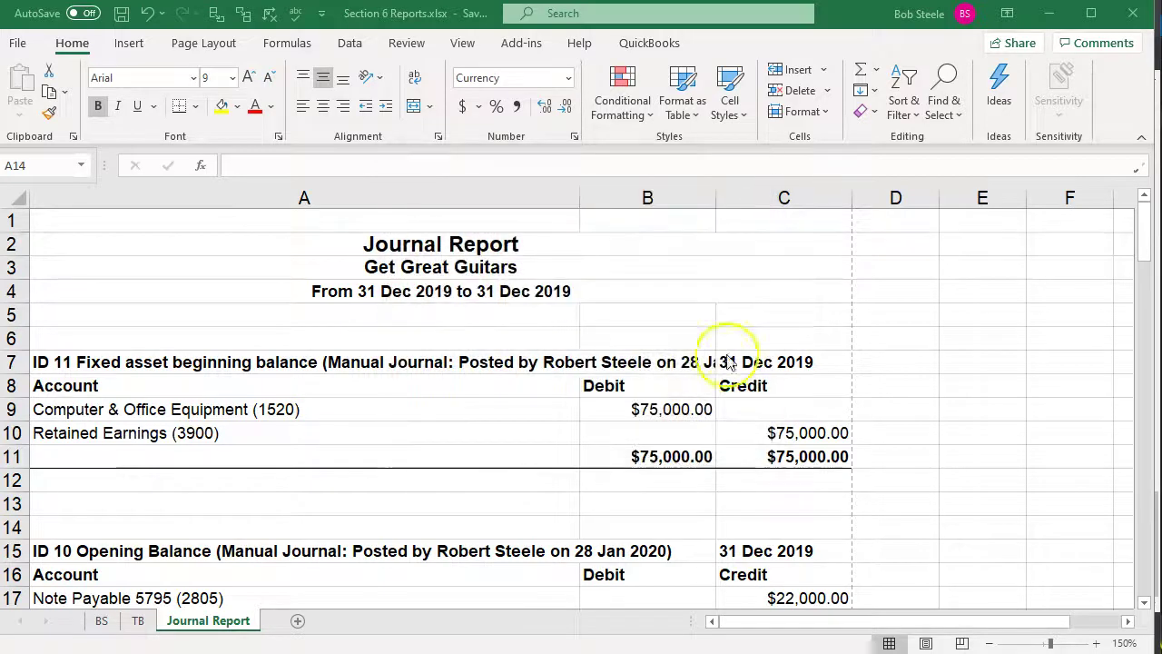
Step: Check the Section 6 folder's contents in File Explorer and open Section 6 Reports.pdf in Acrobat Reader
{"action": "left_click_drag", "start_coordinate": [1161, 47], "coordinate": [696, 51]}
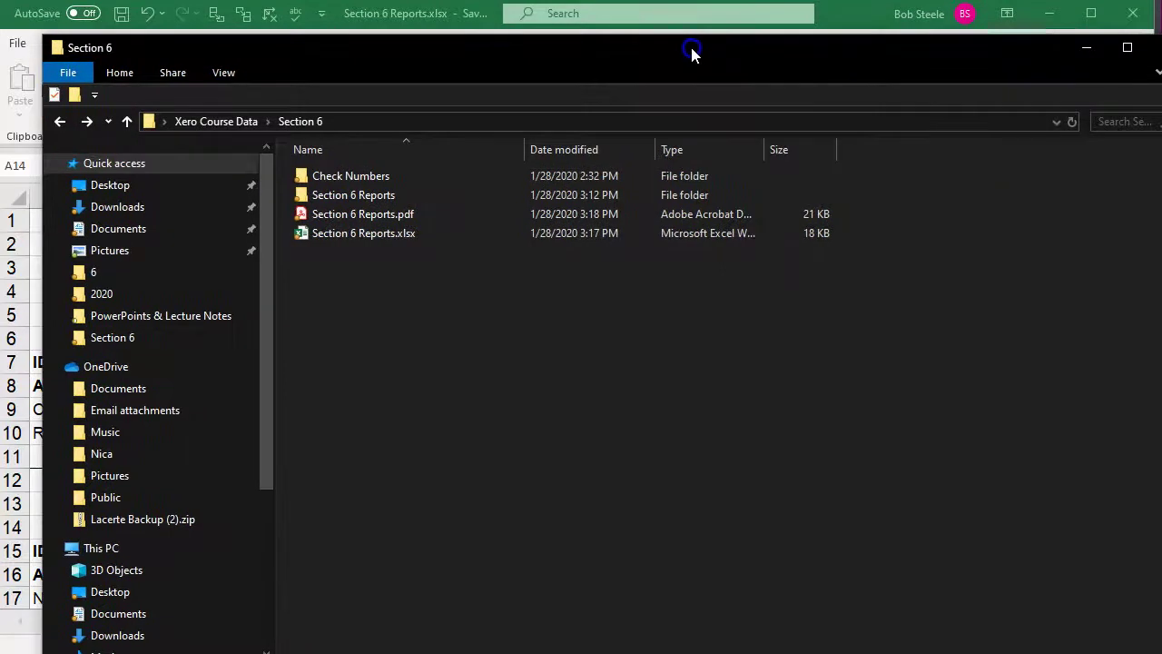
{"action": "double_click", "coordinate": [349, 195]}
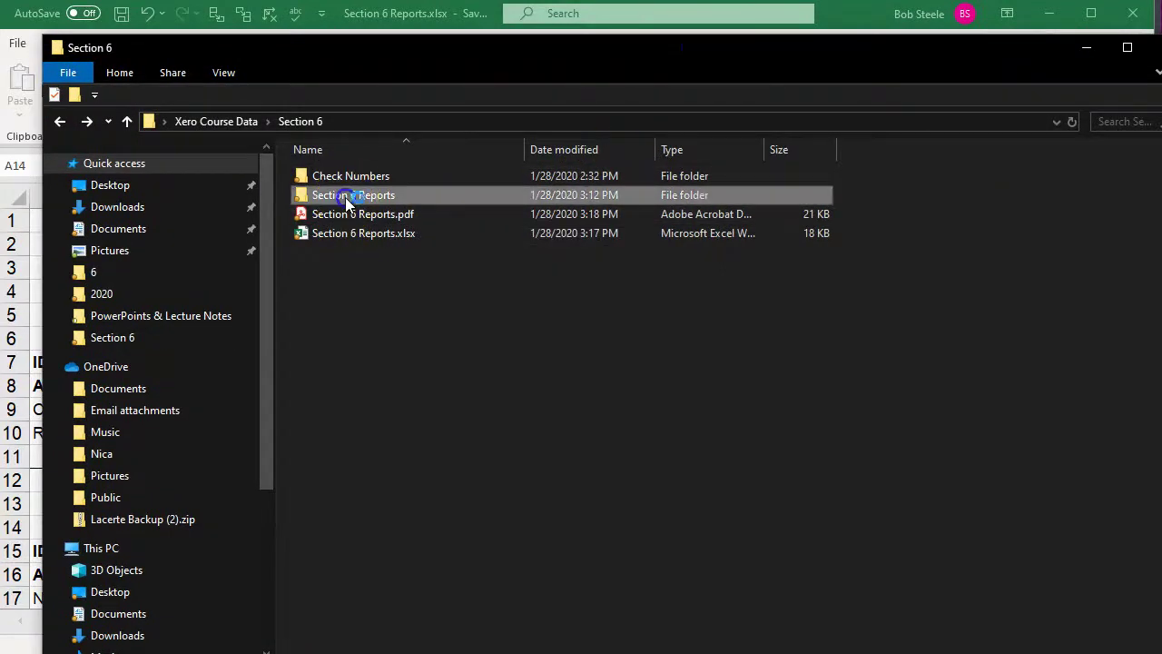
{"action": "left_click", "coordinate": [60, 121]}
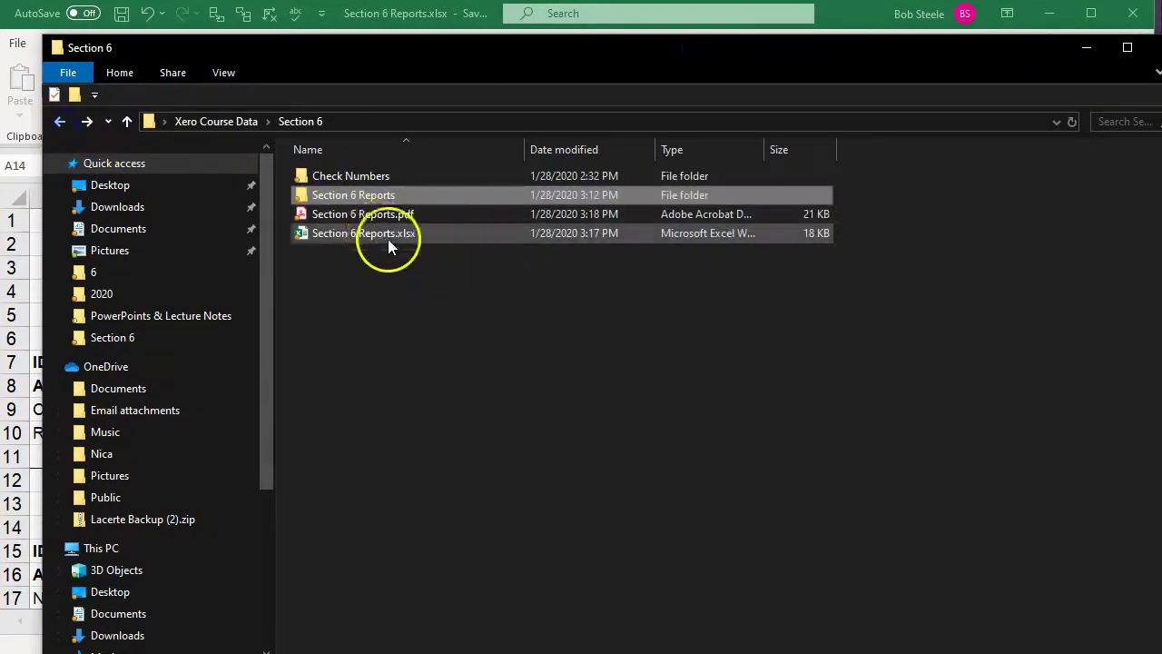
{"action": "left_click", "coordinate": [355, 228]}
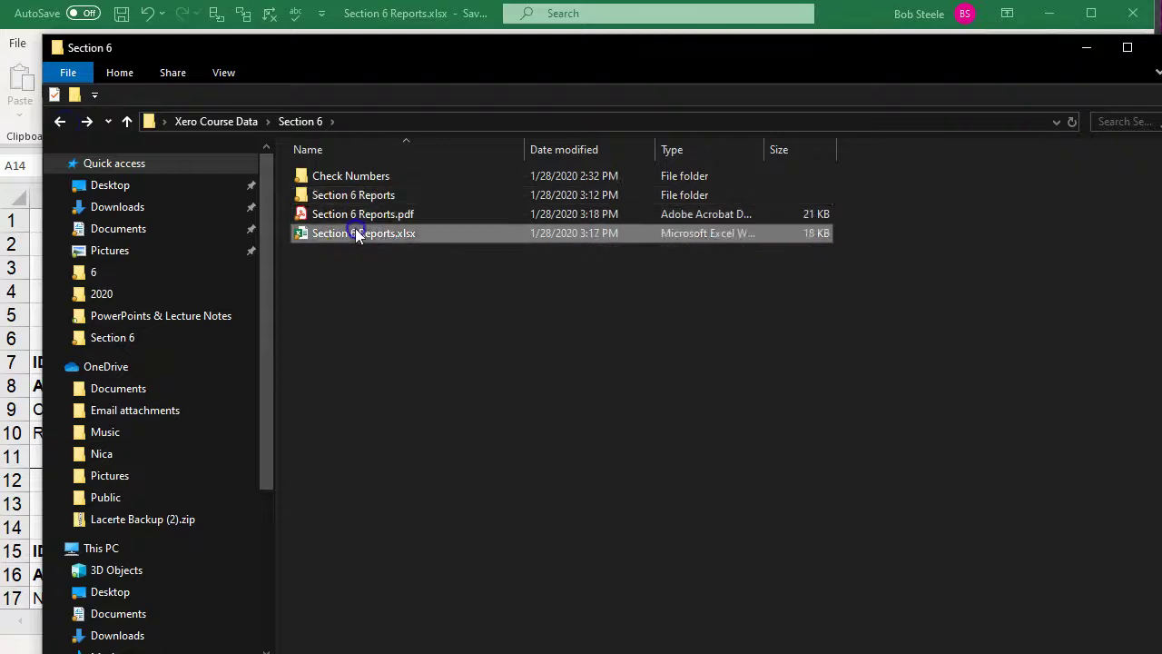
{"action": "left_click", "coordinate": [346, 212]}
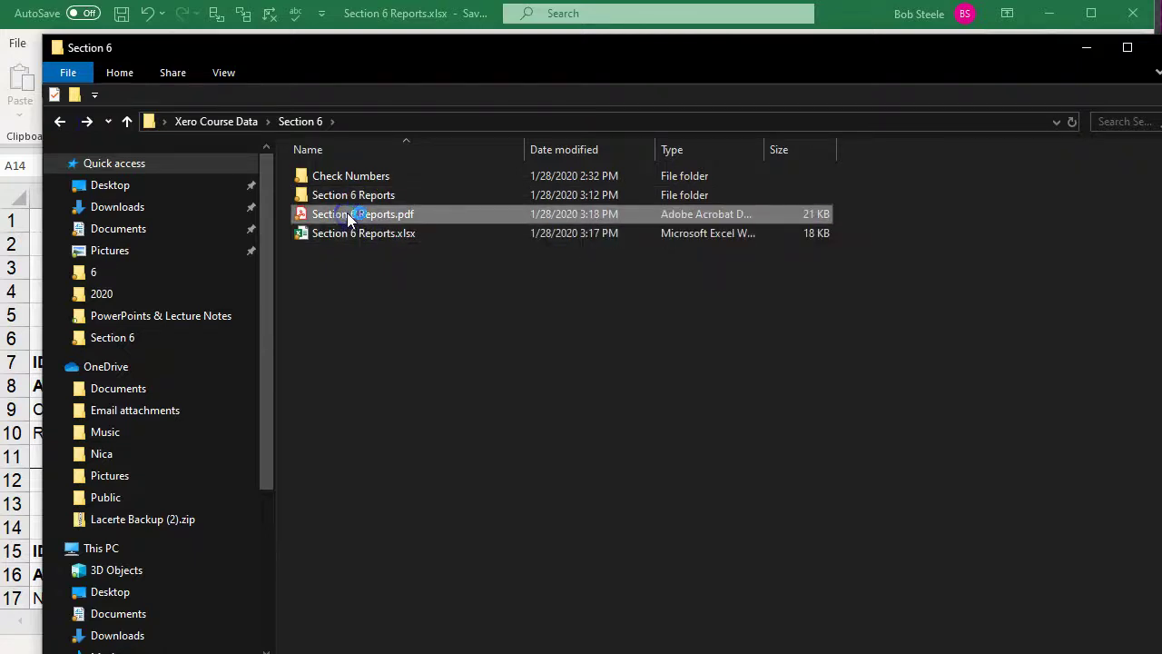
{"action": "left_click", "coordinate": [377, 232], "text": "shift"}
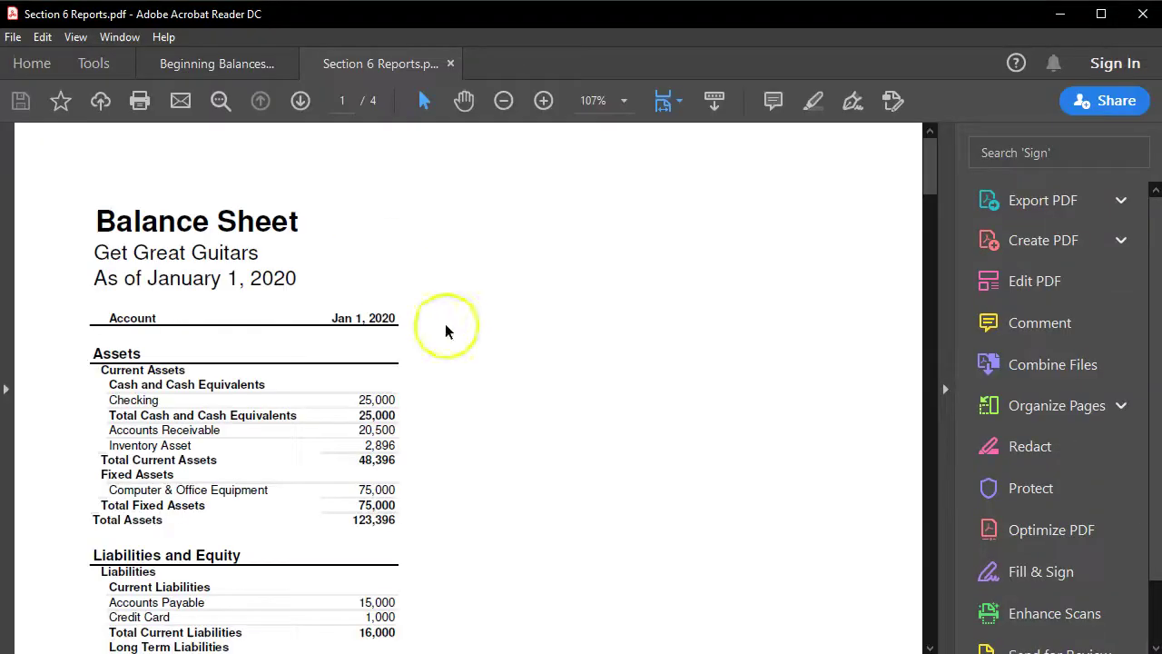
Step: Collapse the tools pane and review the balance sheet, trial balance and journal report pages of the PDF
{"action": "left_click", "coordinate": [948, 389]}
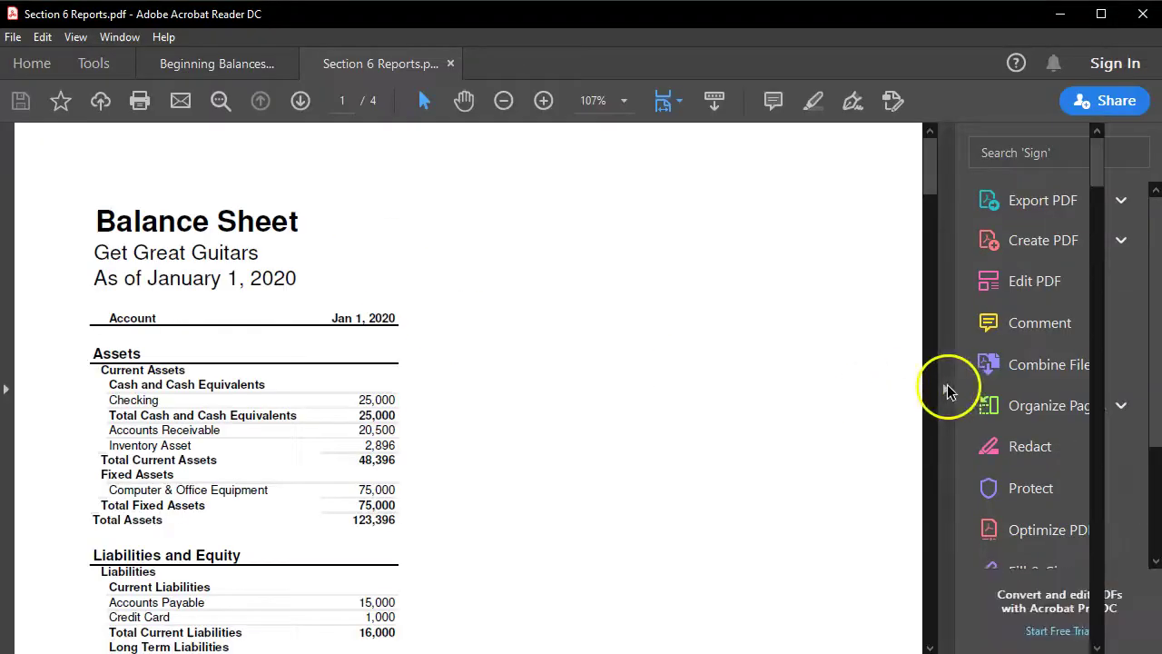
{"action": "scroll", "coordinate": [699, 396], "scroll_direction": "down", "scroll_amount": 10}
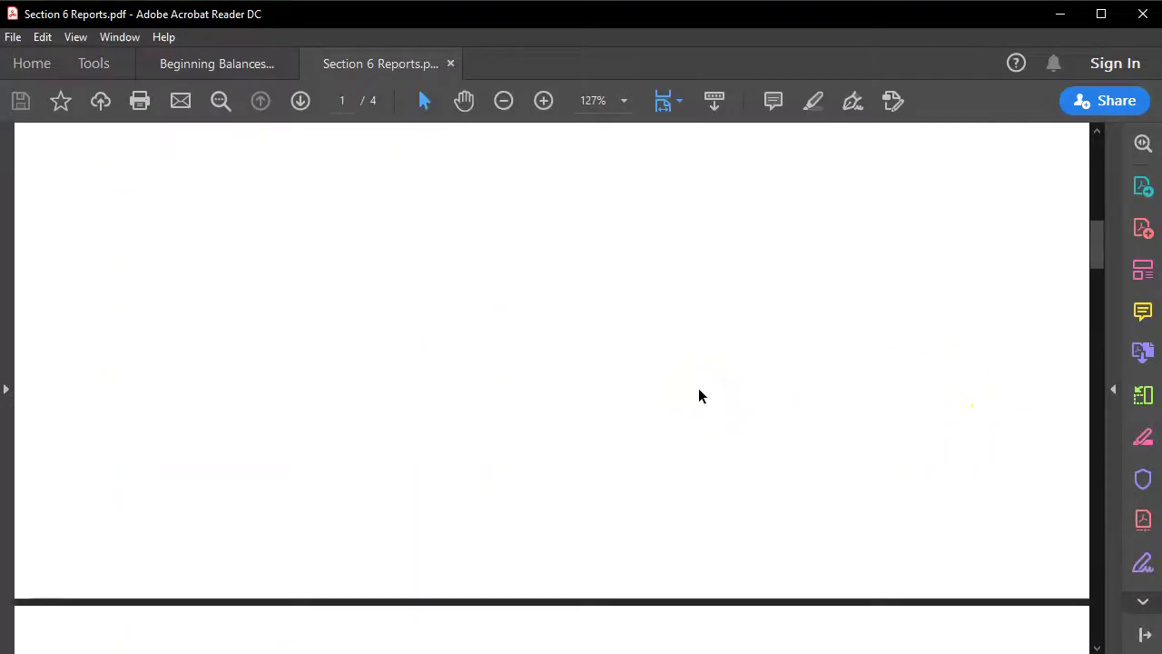
{"action": "scroll", "coordinate": [699, 388], "scroll_direction": "down", "scroll_amount": 14}
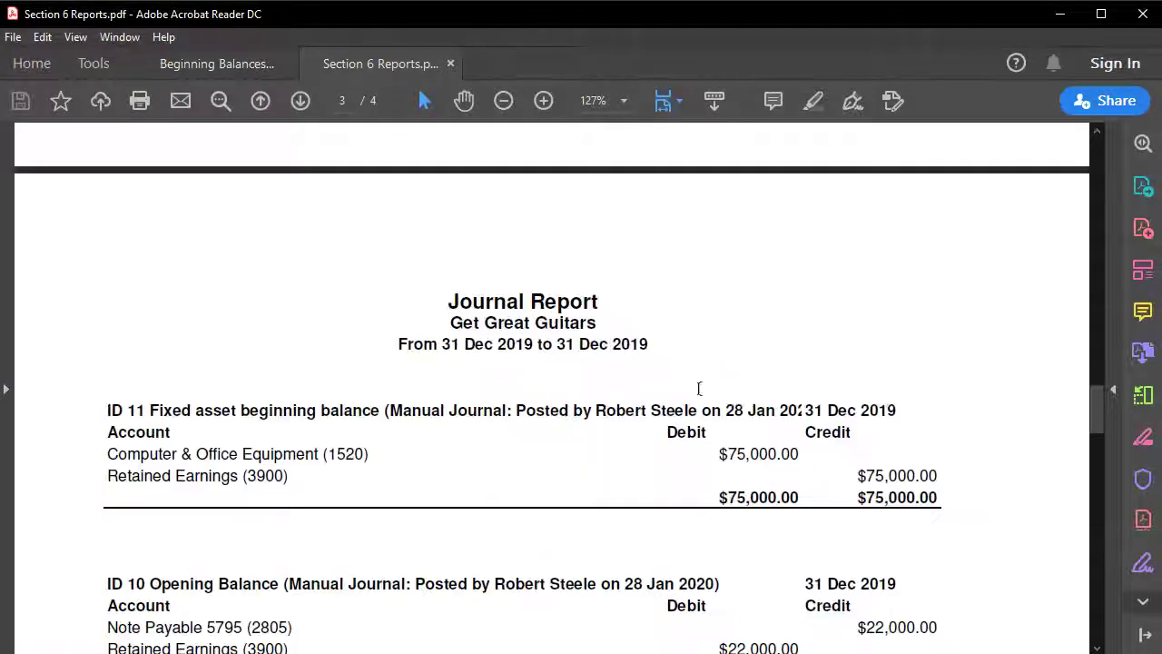
{"action": "scroll", "coordinate": [698, 388], "scroll_direction": "up", "scroll_amount": 6}
{"action": "scroll", "coordinate": [698, 388], "scroll_direction": "down", "scroll_amount": 15}
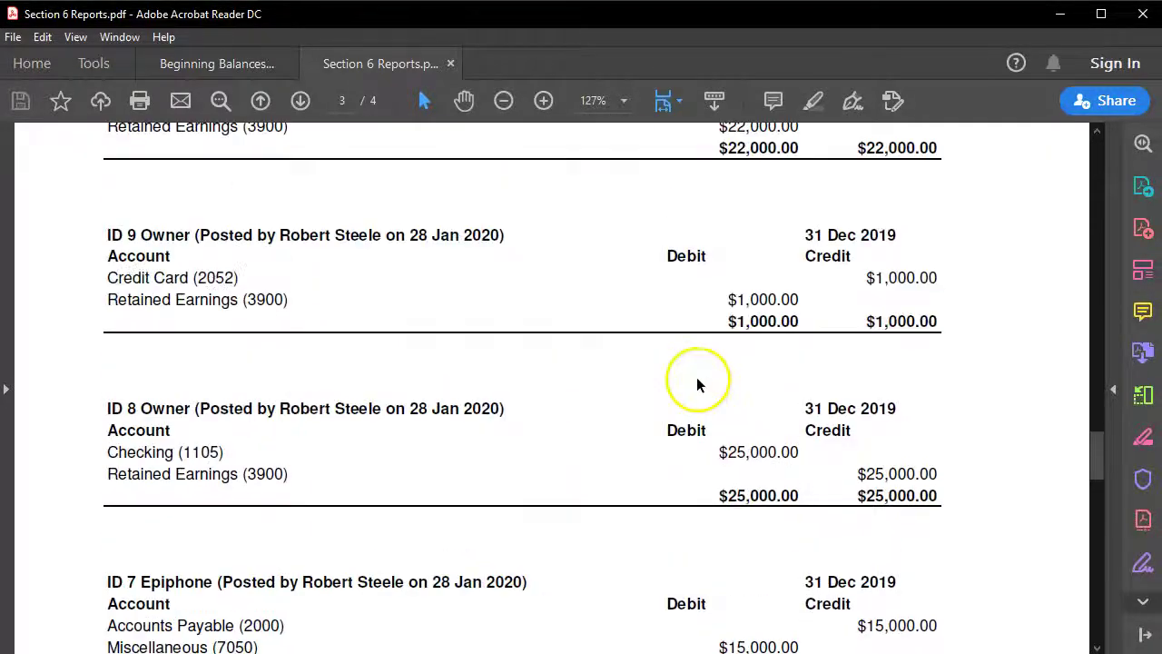
{"action": "scroll", "coordinate": [699, 386], "scroll_direction": "down", "scroll_amount": 10}
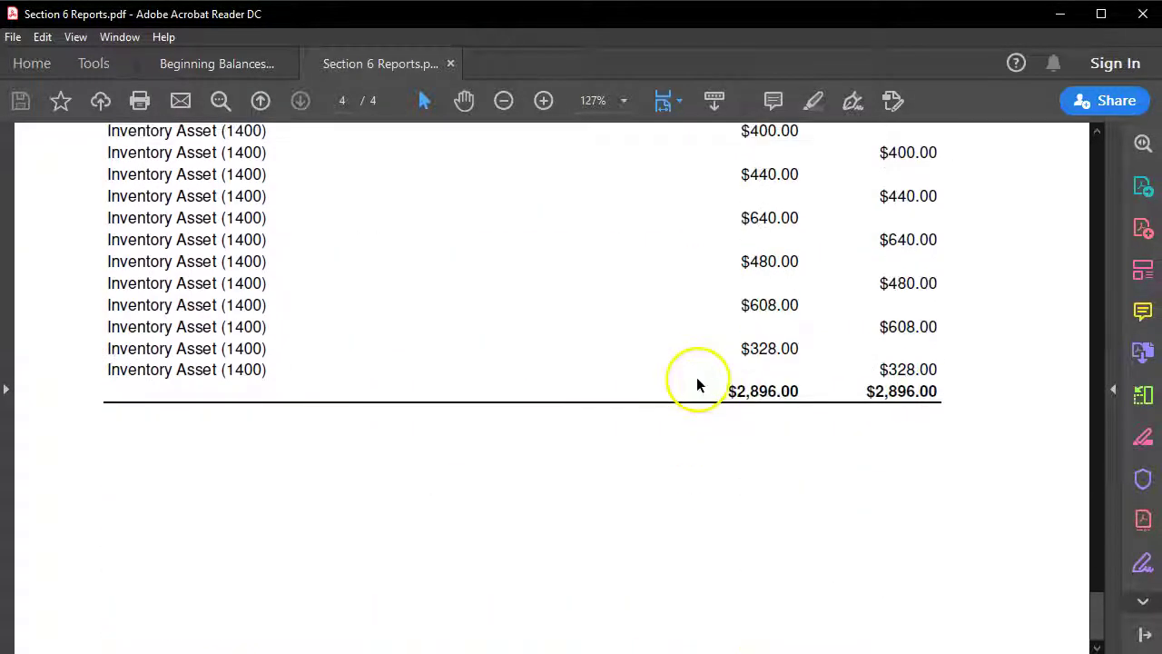